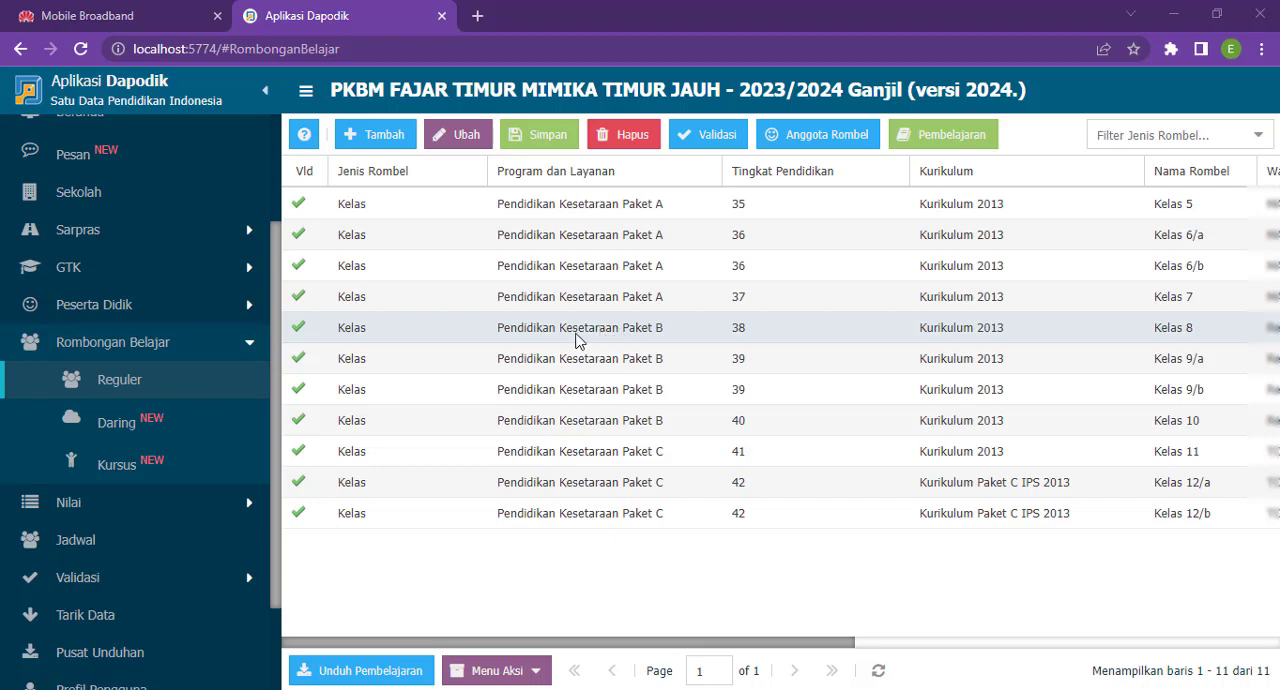
{"action": "left_click", "coordinate": [952, 305]}
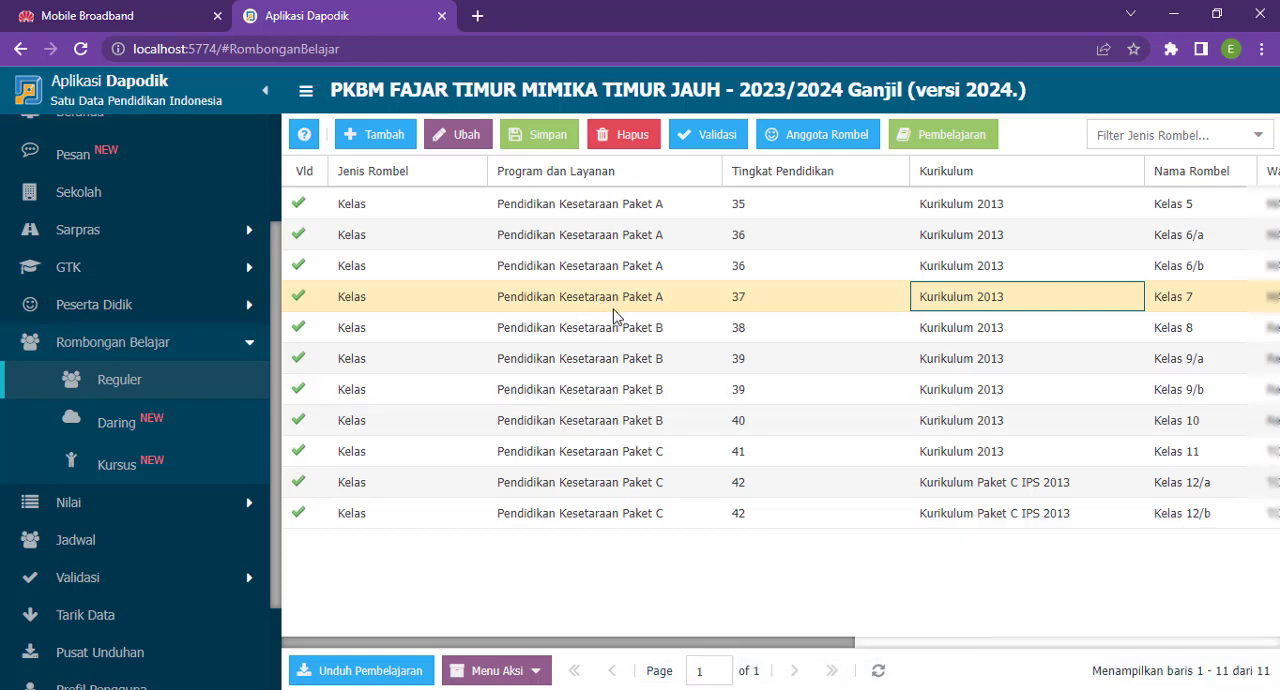
{"action": "mouse_move", "coordinate": [468, 689]}
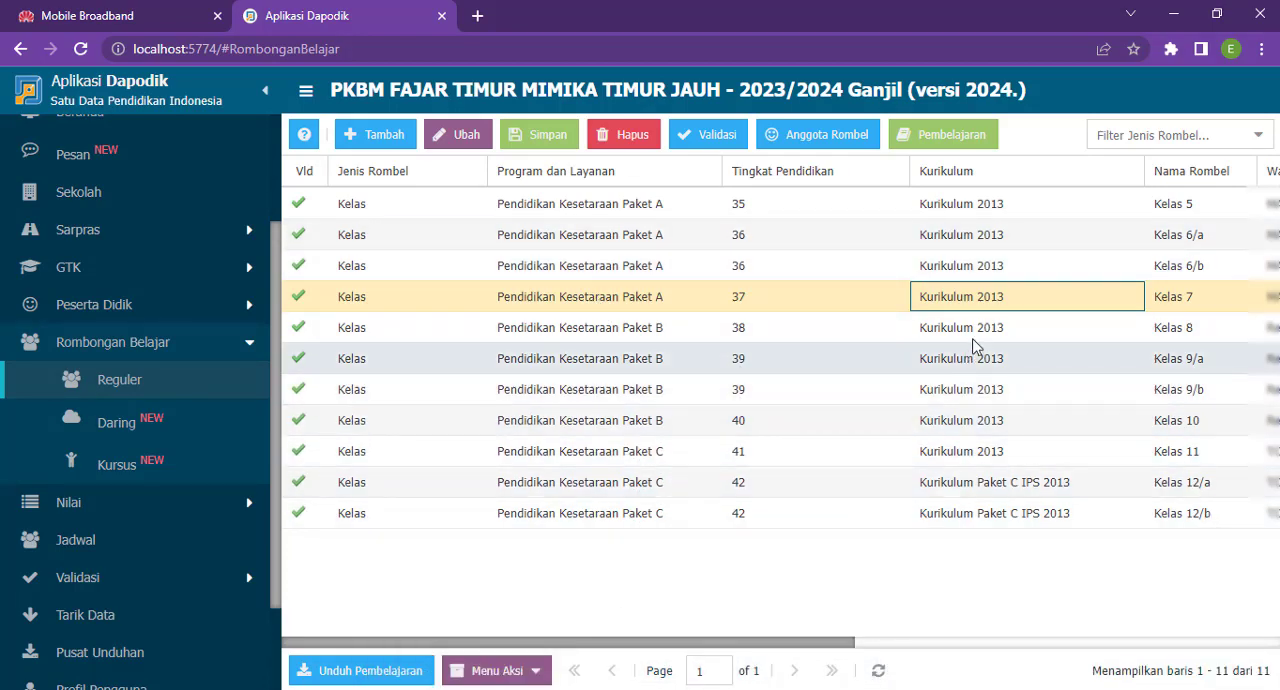
{"action": "left_click", "coordinate": [744, 307]}
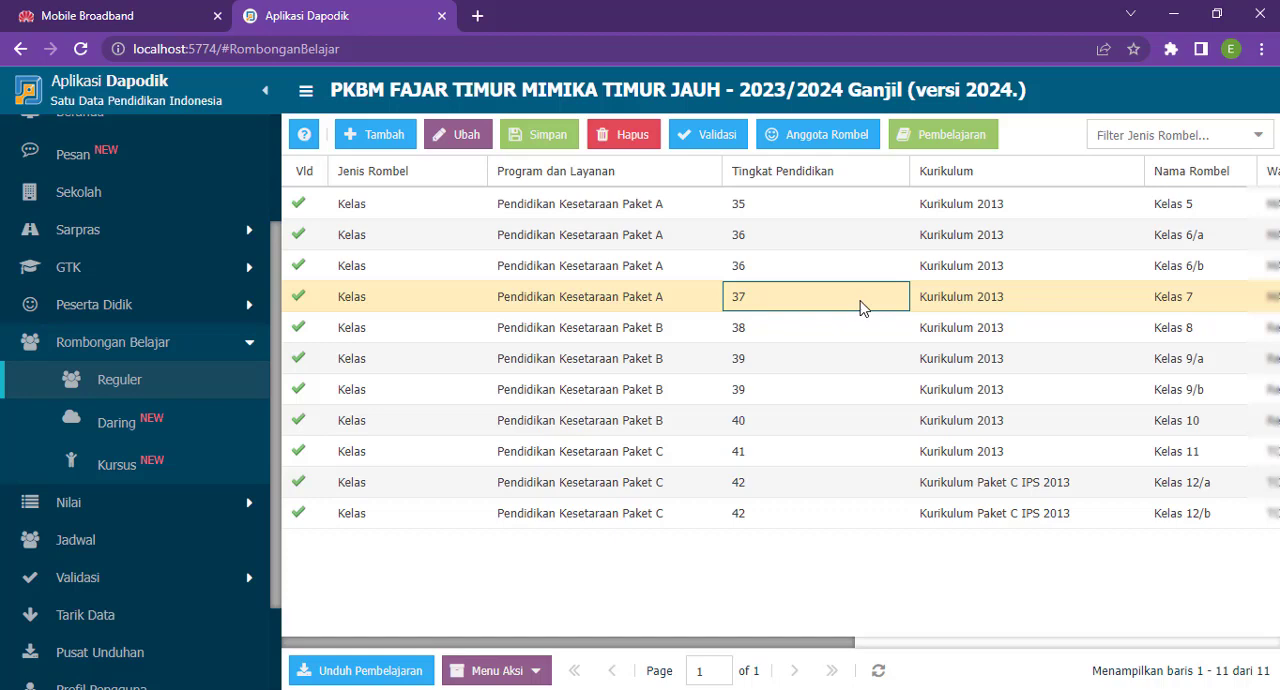
{"action": "left_click", "coordinate": [1046, 430]}
{"action": "left_click", "coordinate": [672, 425]}
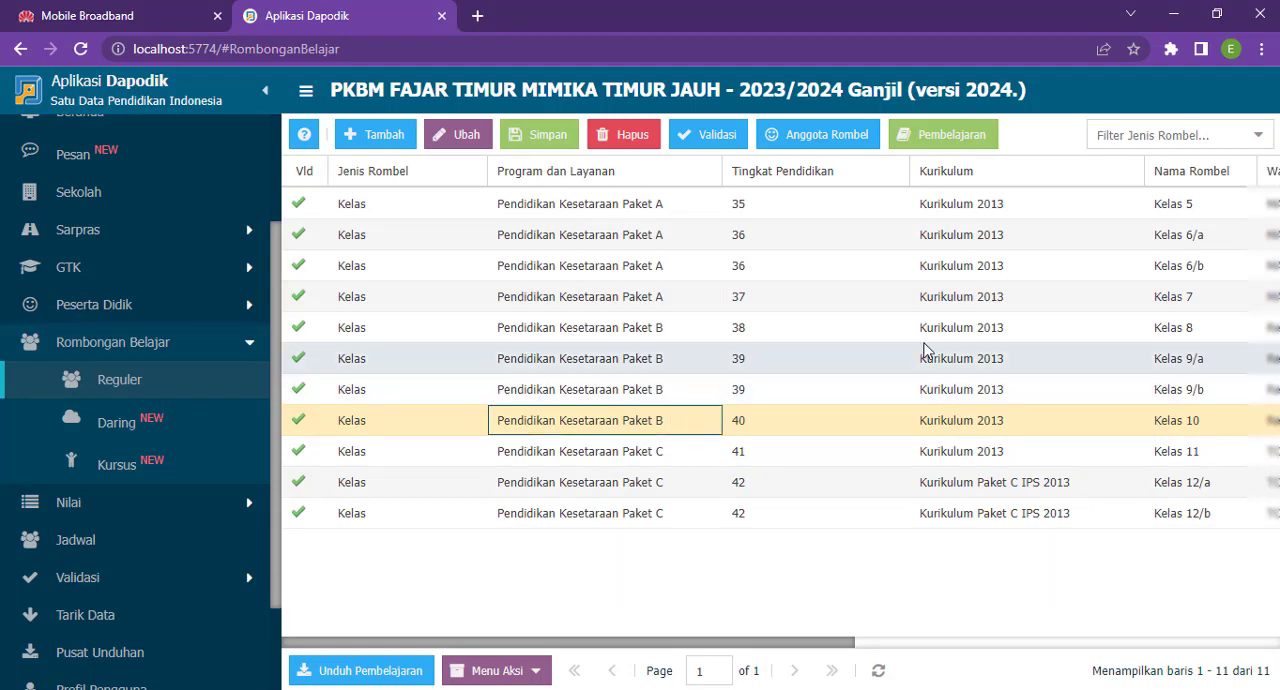
- Try to change the program of the Kelas 7 class group to Pendidikan Kesetaraan Paket B
{"action": "left_click", "coordinate": [766, 293]}
{"action": "left_click", "coordinate": [661, 306]}
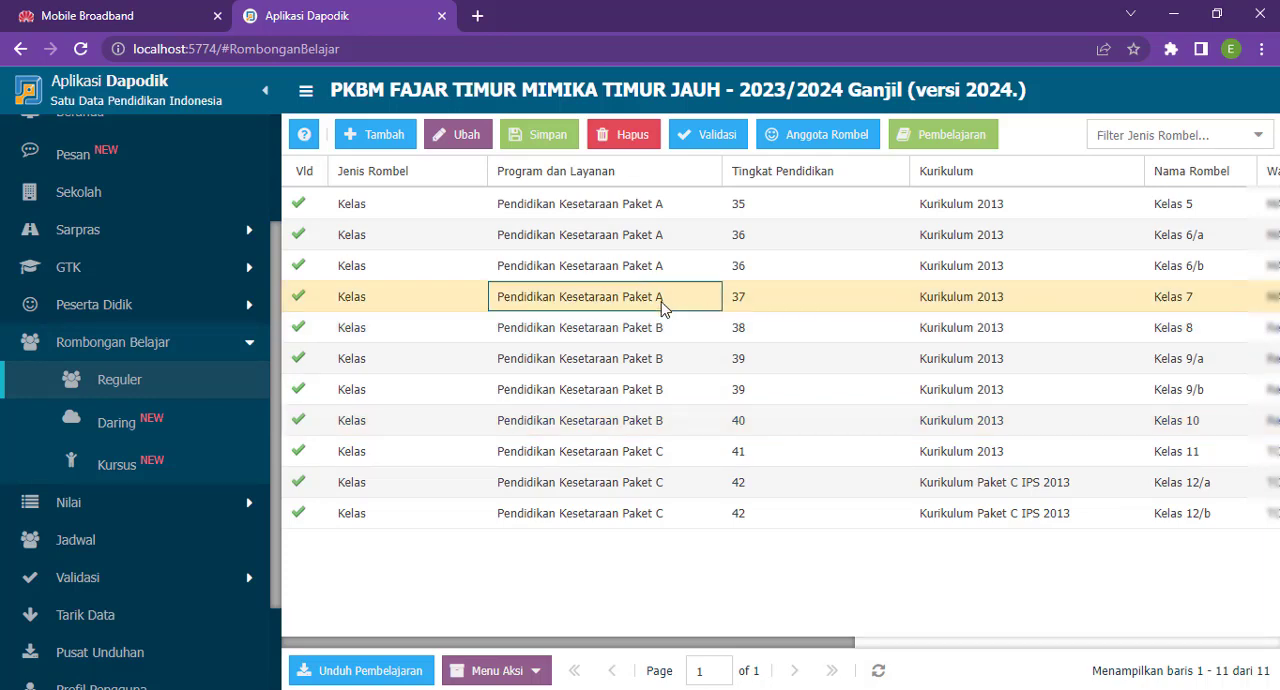
{"action": "left_click", "coordinate": [705, 300]}
{"action": "left_click", "coordinate": [705, 302]}
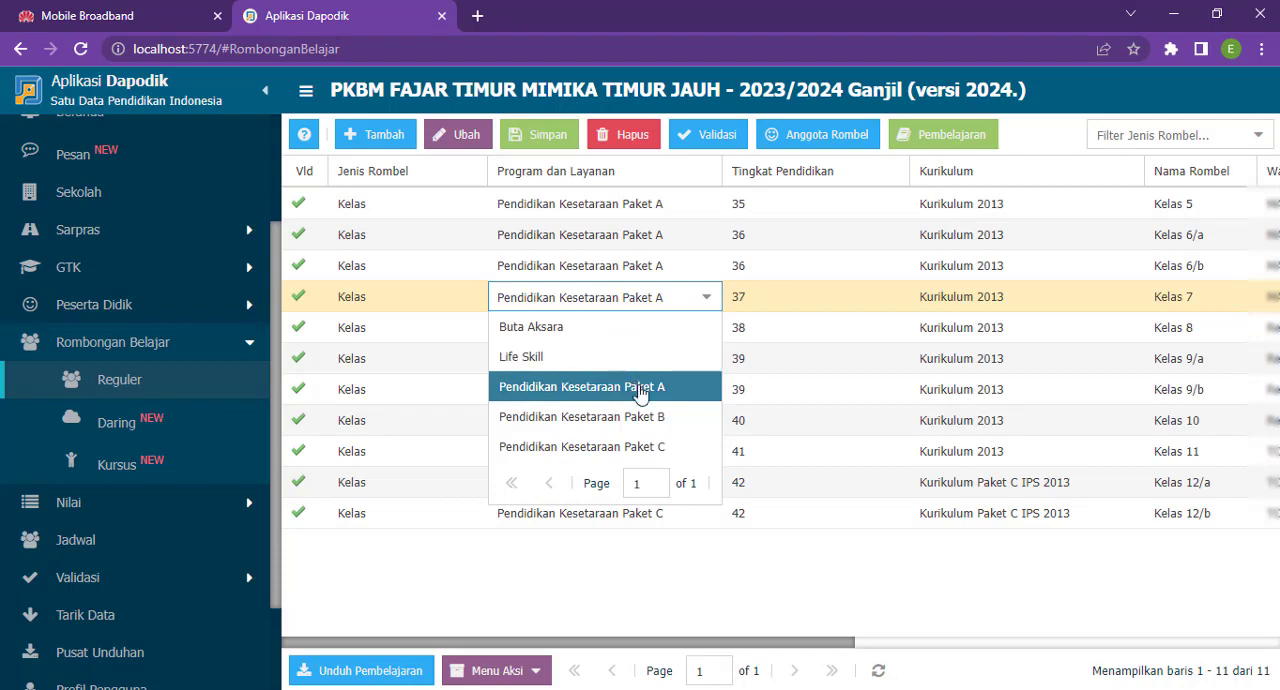
{"action": "left_click", "coordinate": [662, 417]}
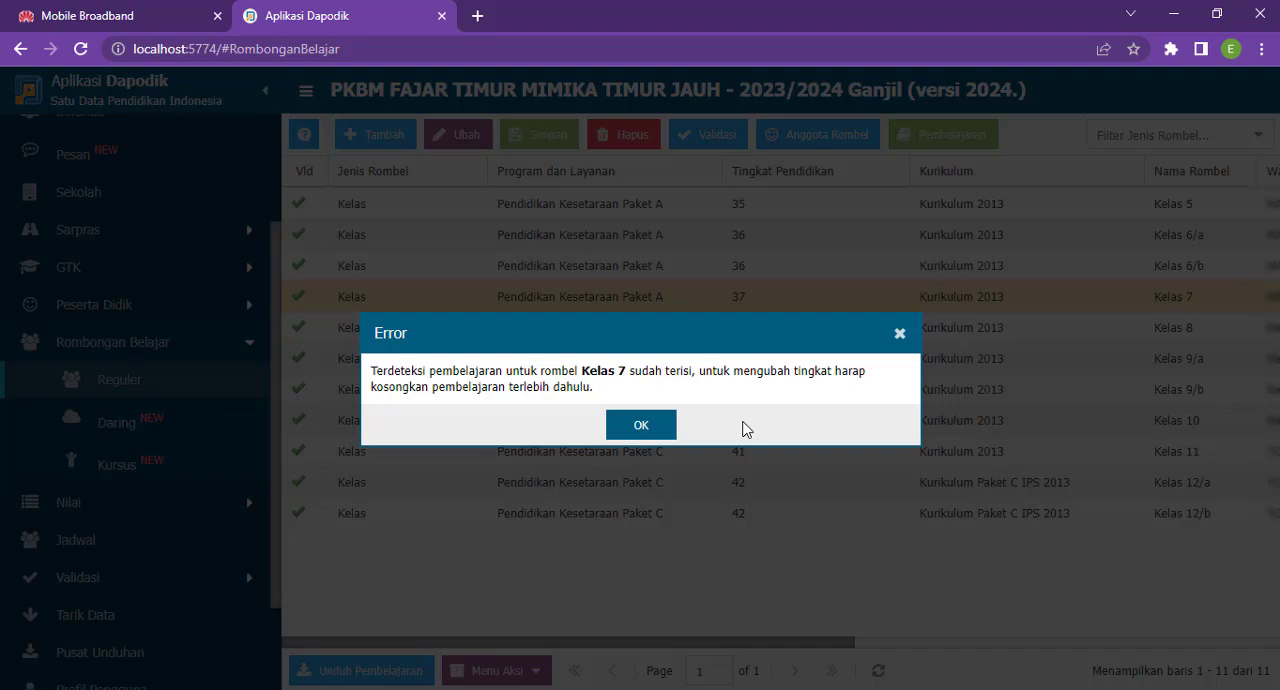
{"action": "left_click", "coordinate": [641, 425]}
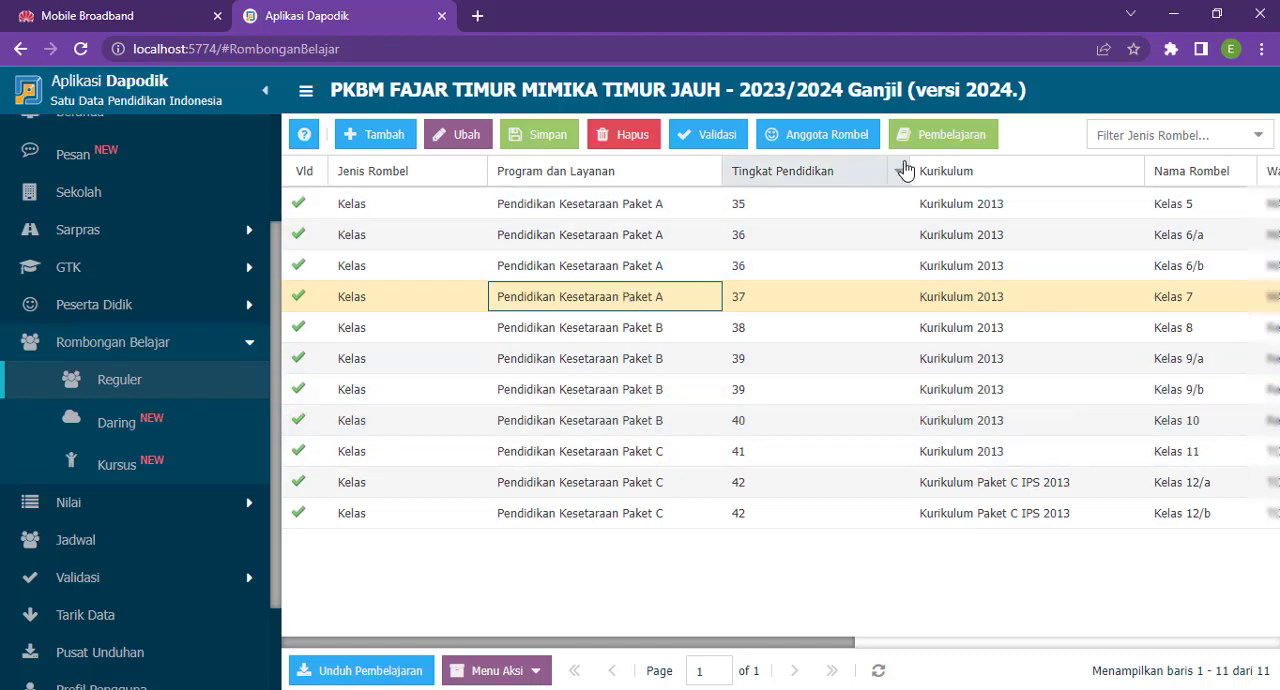
- Open the Kelas 7 member list and move every student except the last one out of the class group
{"action": "left_click", "coordinate": [822, 139]}
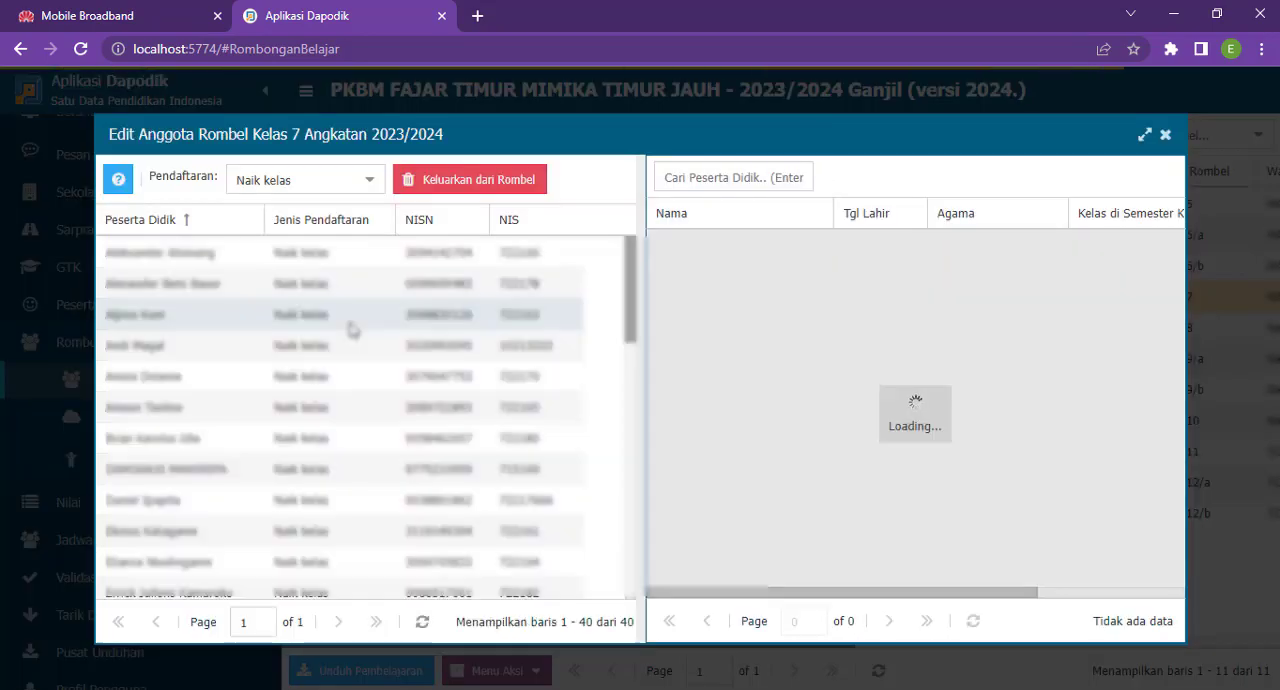
{"action": "left_click", "coordinate": [242, 260]}
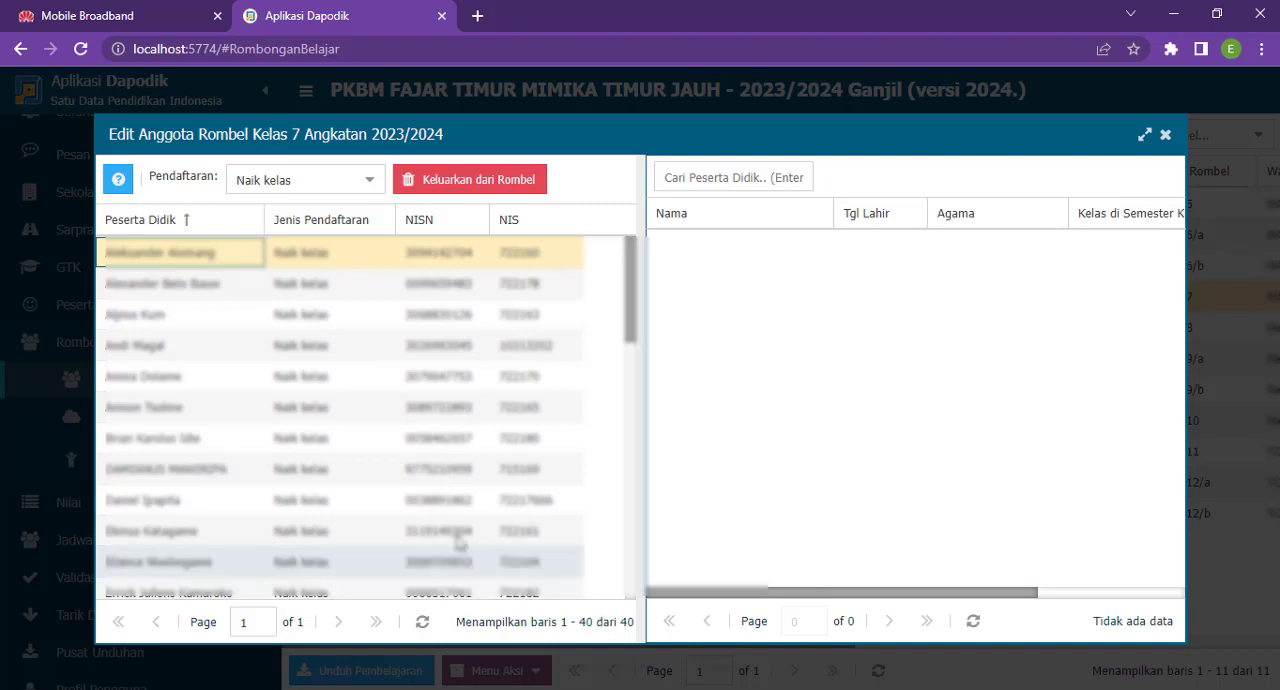
{"action": "scroll", "coordinate": [240, 500], "scroll_direction": "down", "scroll_amount": 5}
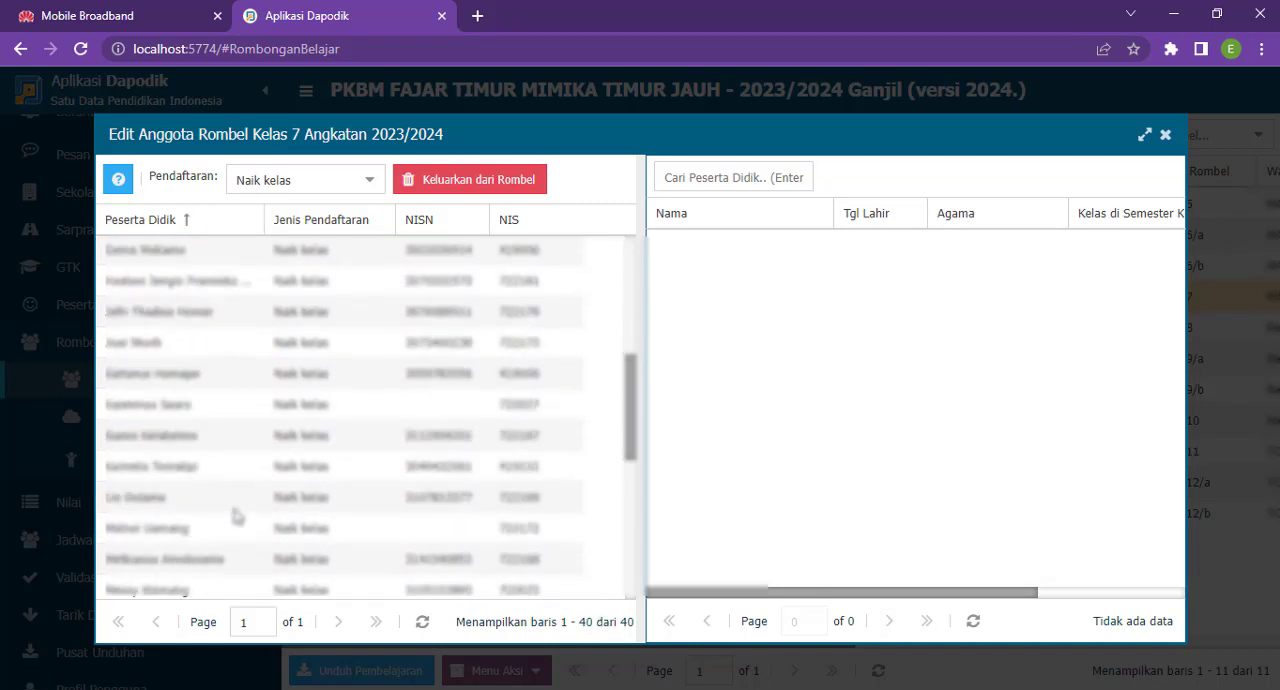
{"action": "scroll", "coordinate": [236, 515], "scroll_direction": "down", "scroll_amount": 5}
{"action": "left_click", "coordinate": [210, 553], "text": "shift"}
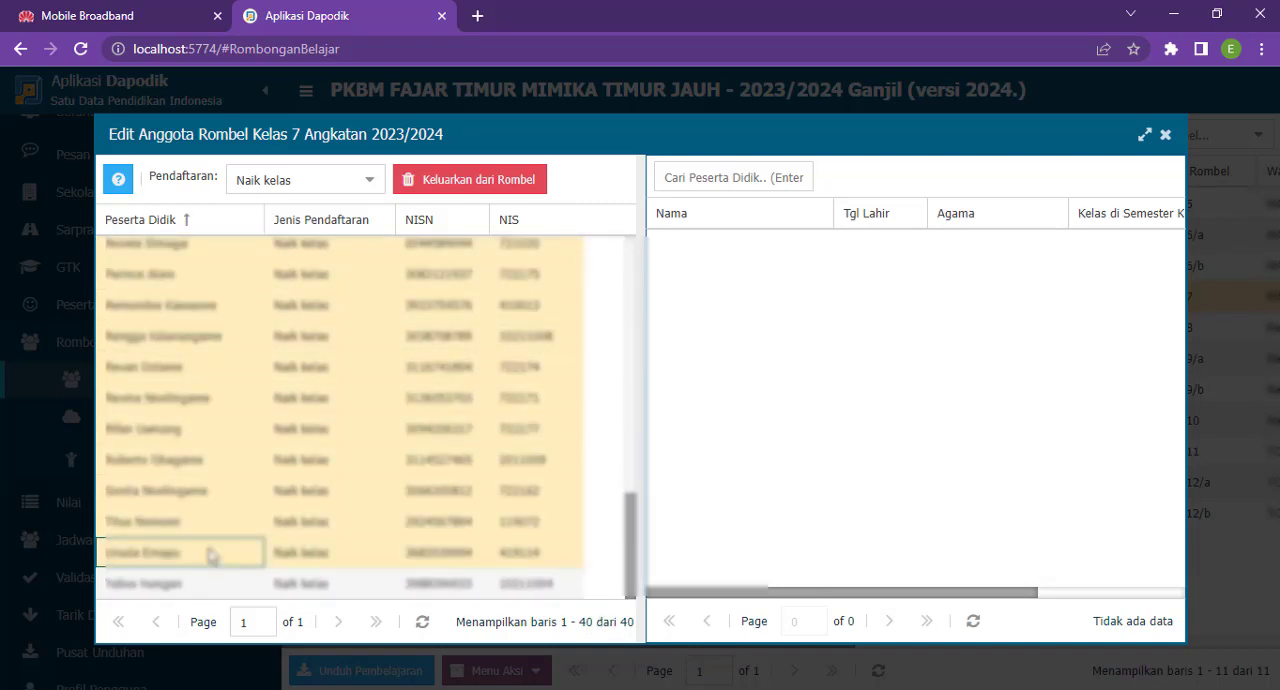
{"action": "left_click_drag", "start_coordinate": [182, 277], "coordinate": [686, 392]}
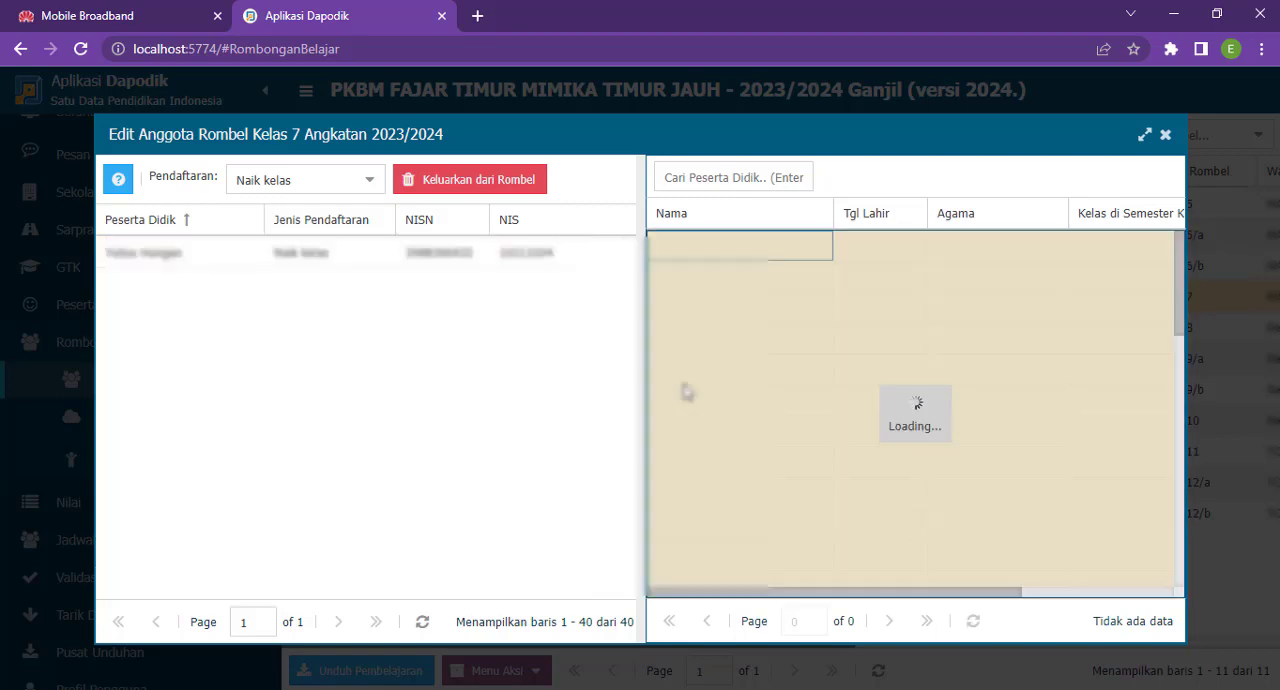
- Remove the remaining student from Kelas 7, refresh both student lists and close the member editor
{"action": "left_click", "coordinate": [172, 258]}
{"action": "left_click", "coordinate": [426, 184]}
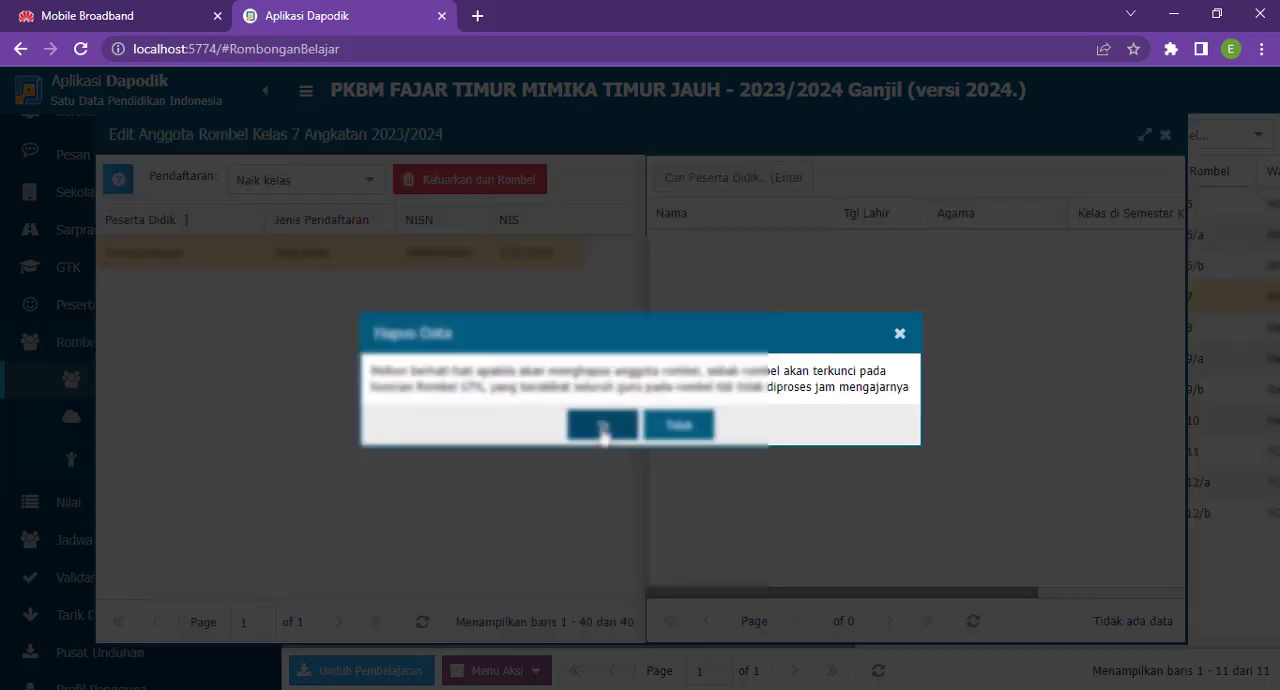
{"action": "left_click", "coordinate": [603, 427]}
{"action": "left_click", "coordinate": [606, 423]}
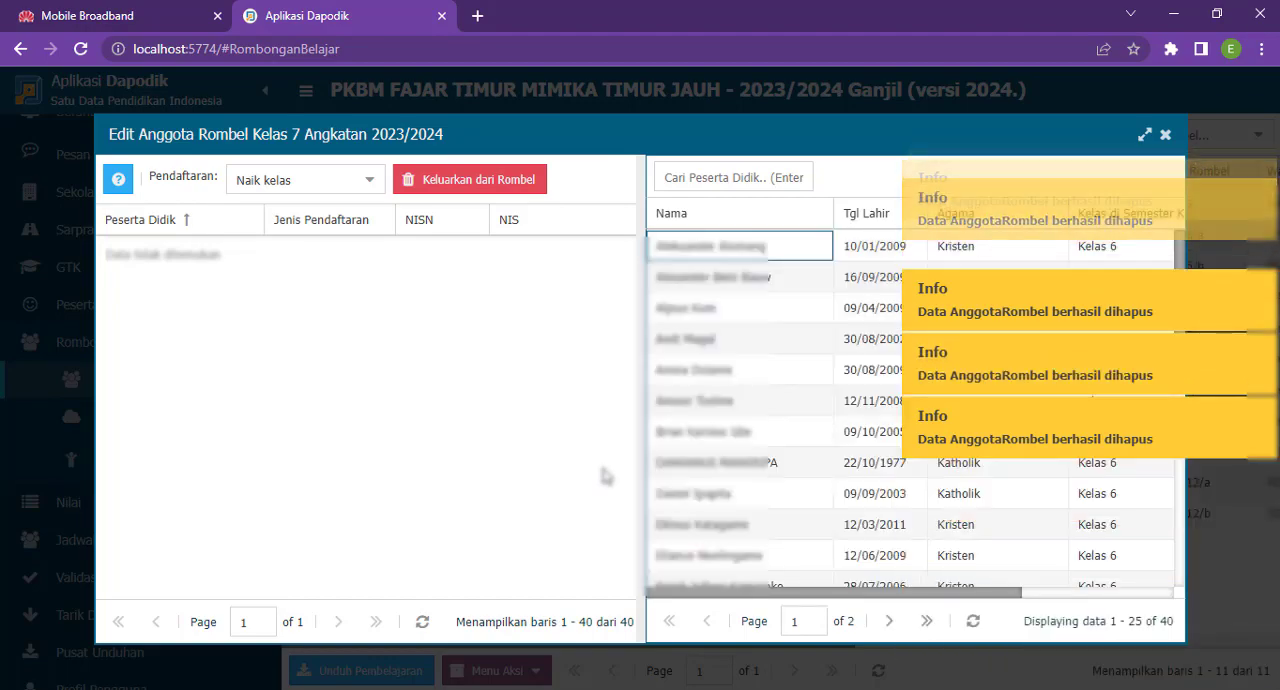
{"action": "left_click", "coordinate": [423, 623]}
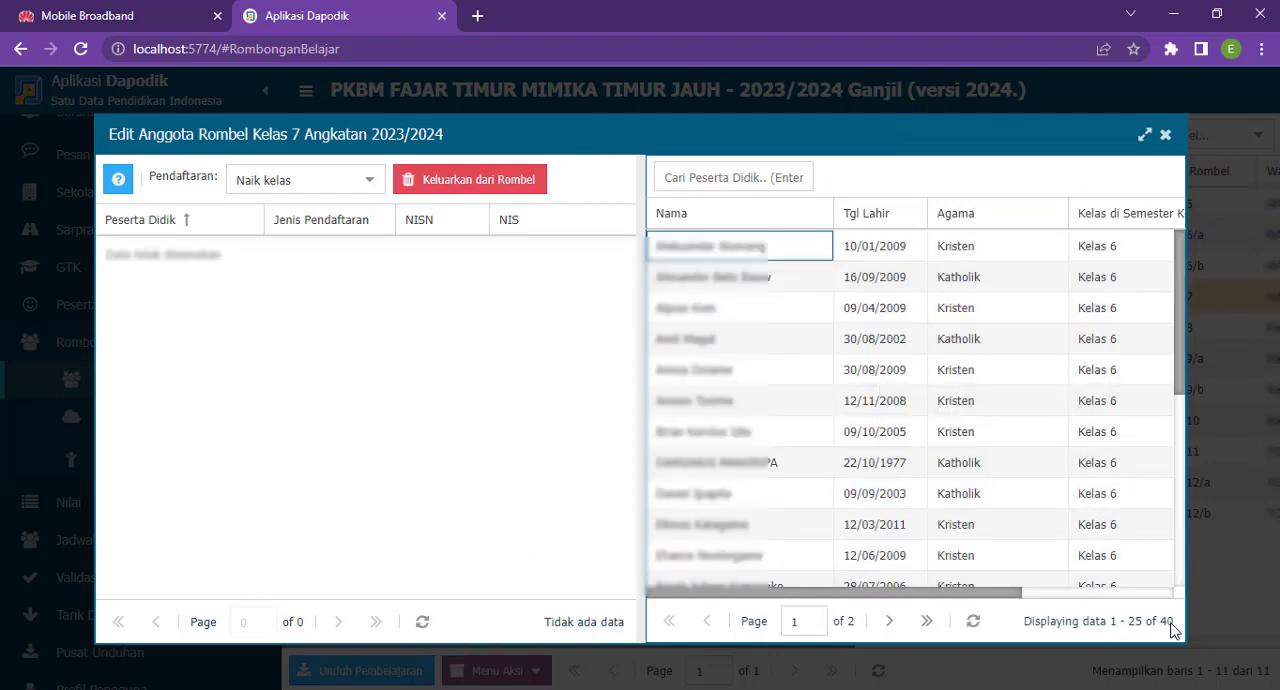
{"action": "left_click", "coordinate": [973, 621]}
{"action": "left_click", "coordinate": [1165, 136]}
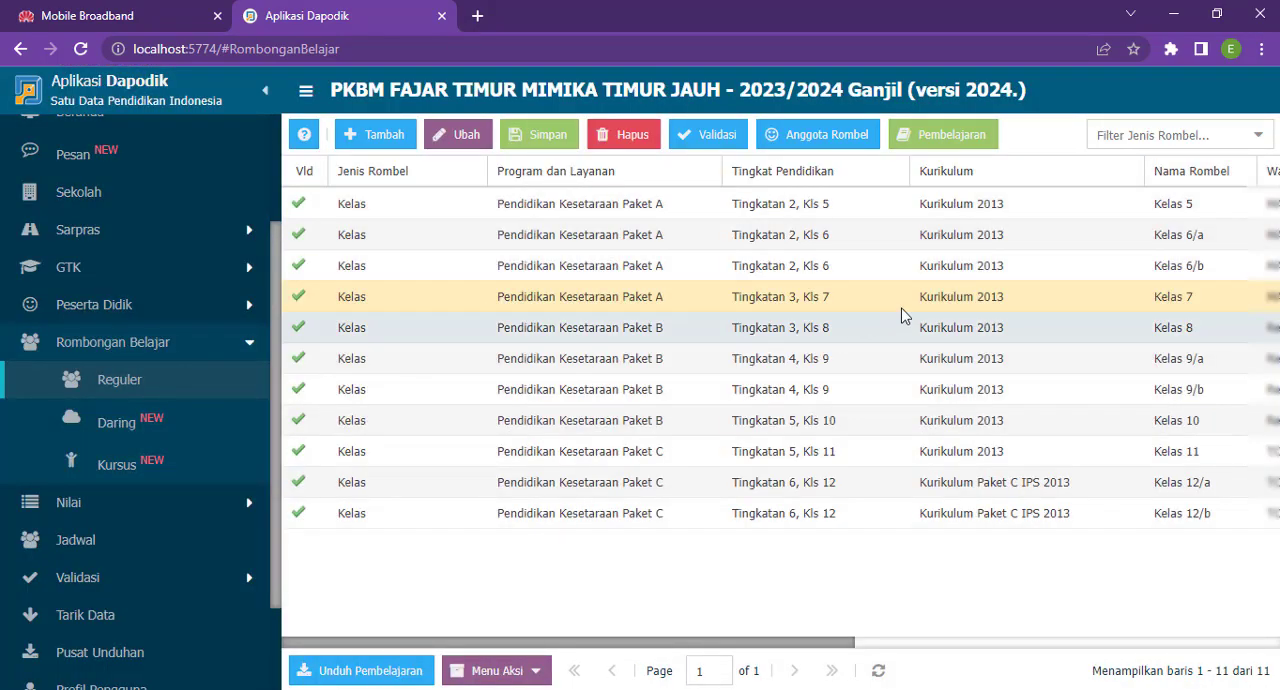
- Review the subjects and teacher assignments in the Kelas 7 Pembelajaran data
{"action": "left_click", "coordinate": [915, 298]}
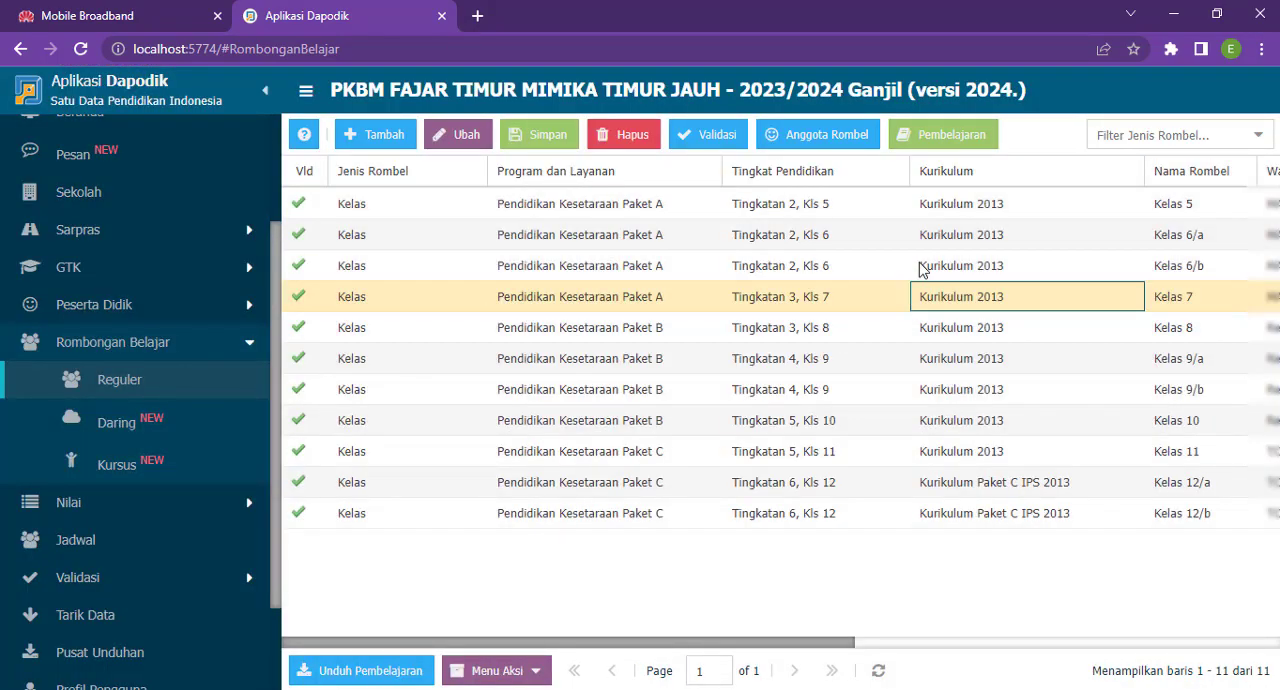
{"action": "left_click", "coordinate": [931, 143]}
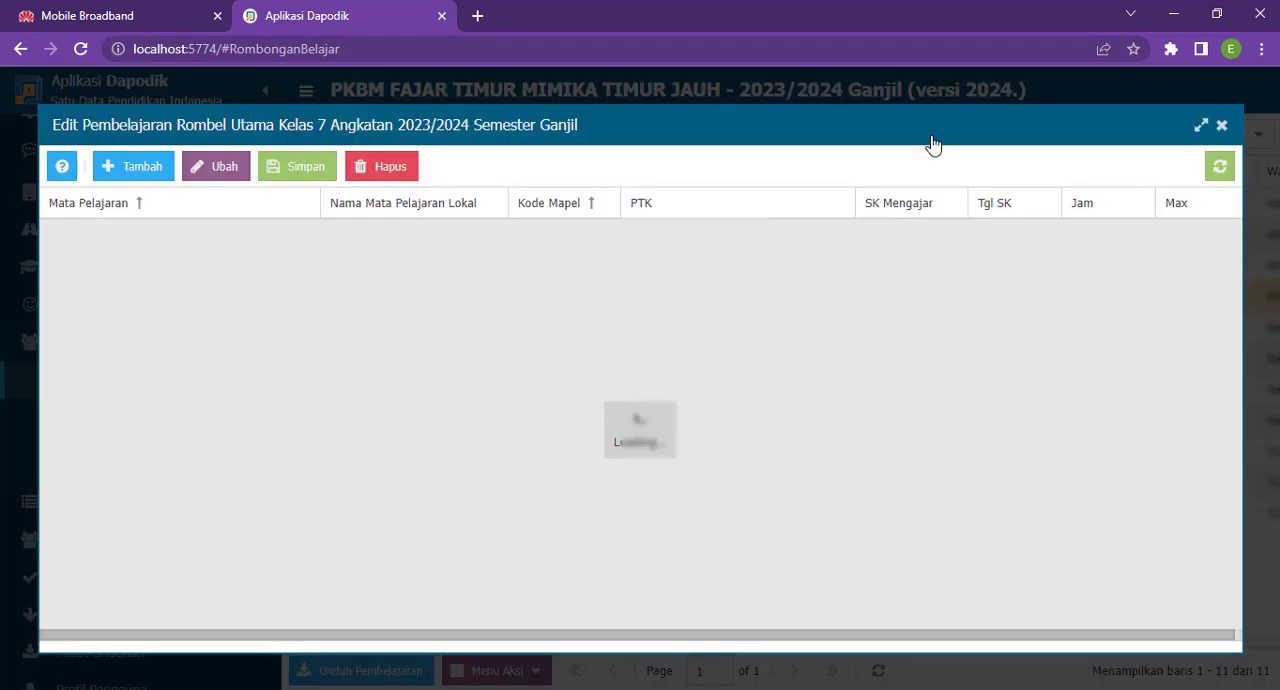
{"action": "scroll", "coordinate": [872, 424], "scroll_direction": "down", "scroll_amount": 3}
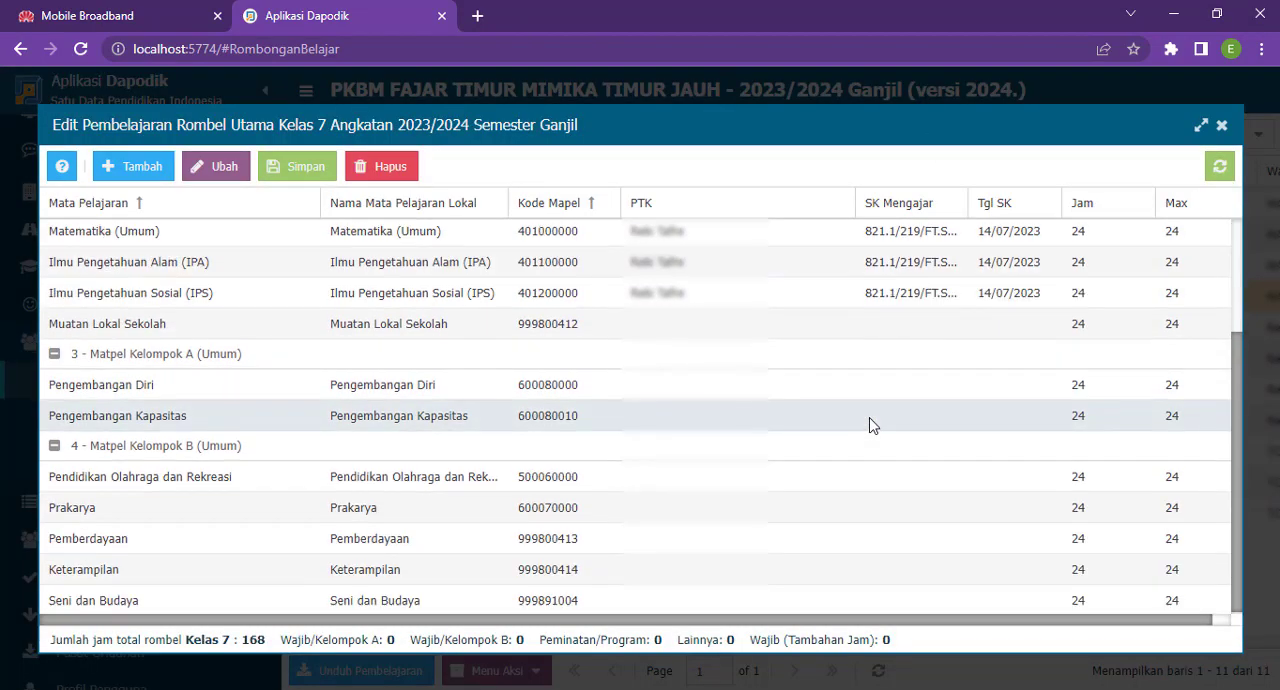
{"action": "scroll", "coordinate": [950, 350], "scroll_direction": "up", "scroll_amount": 3}
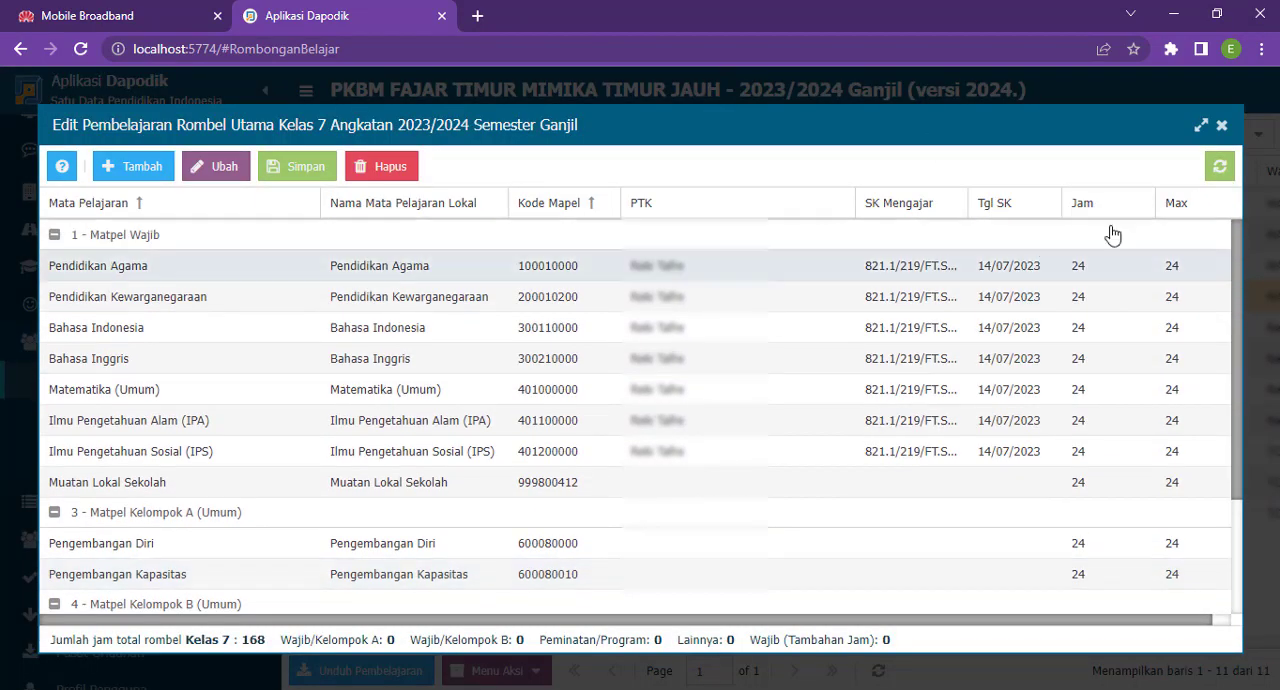
{"action": "left_click", "coordinate": [1221, 128]}
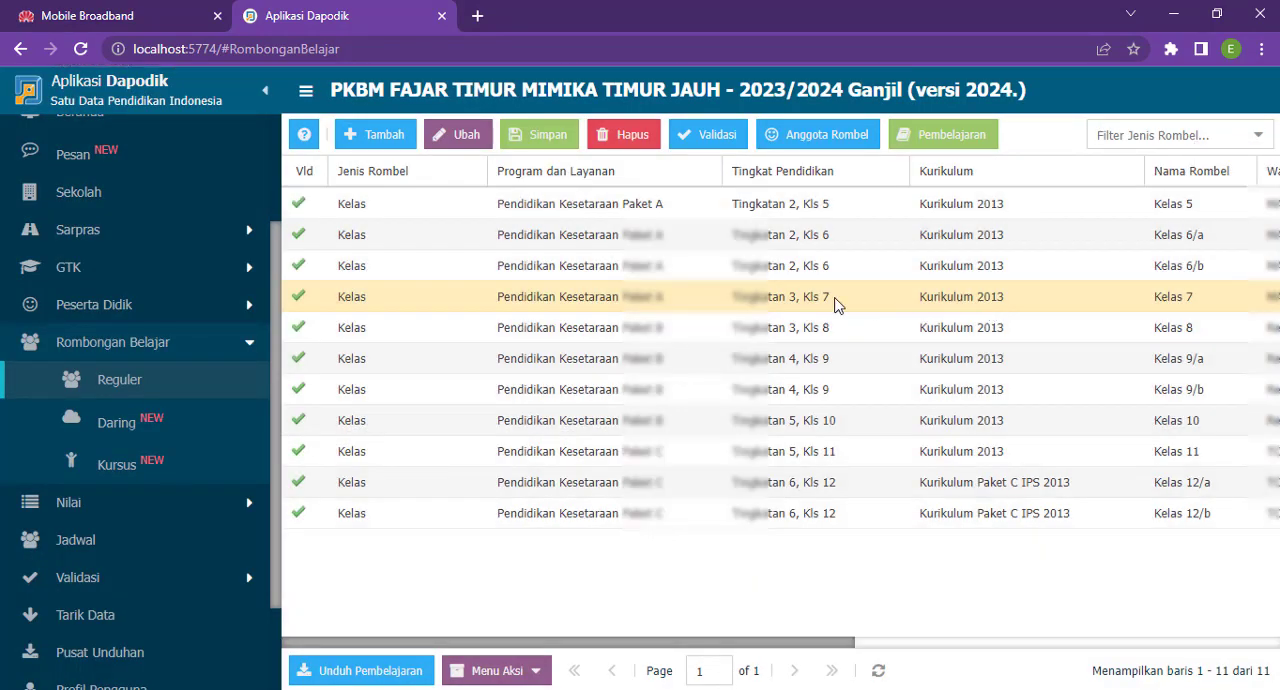
- Try again to switch Kelas 7 to the Pendidikan Kesetaraan Paket B program
{"action": "left_click", "coordinate": [1079, 306]}
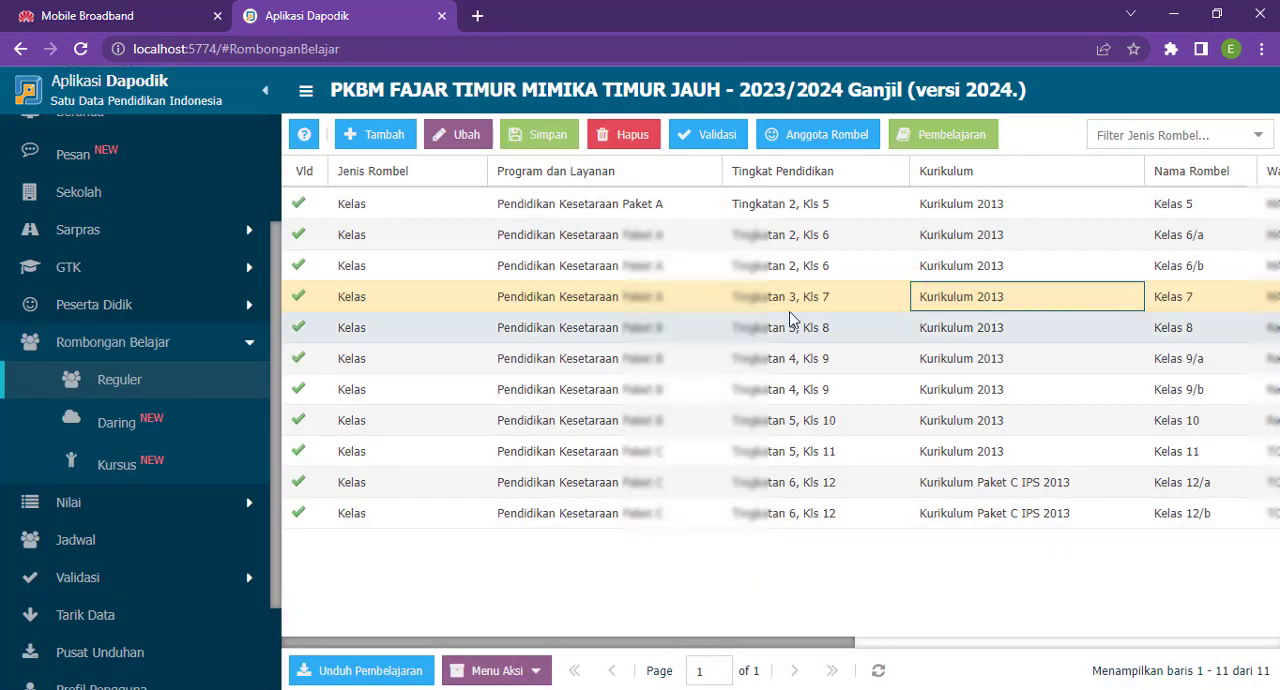
{"action": "double_click", "coordinate": [700, 300]}
{"action": "left_click", "coordinate": [707, 298]}
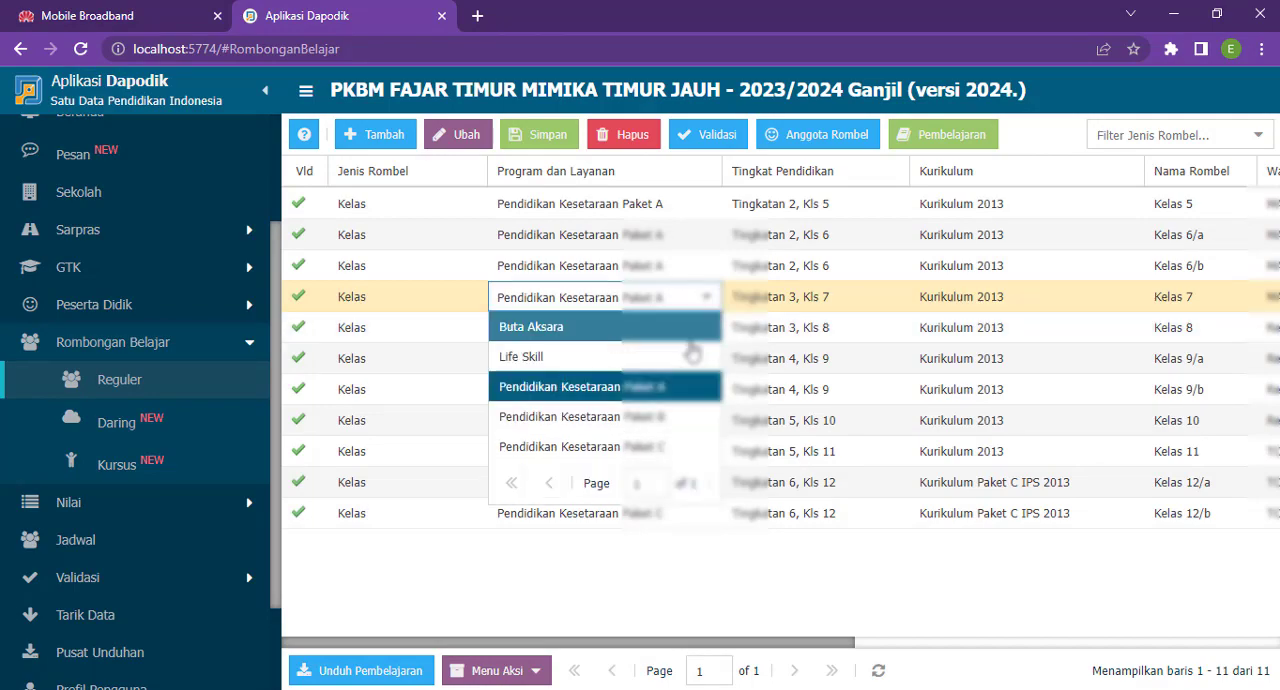
{"action": "left_click", "coordinate": [651, 417]}
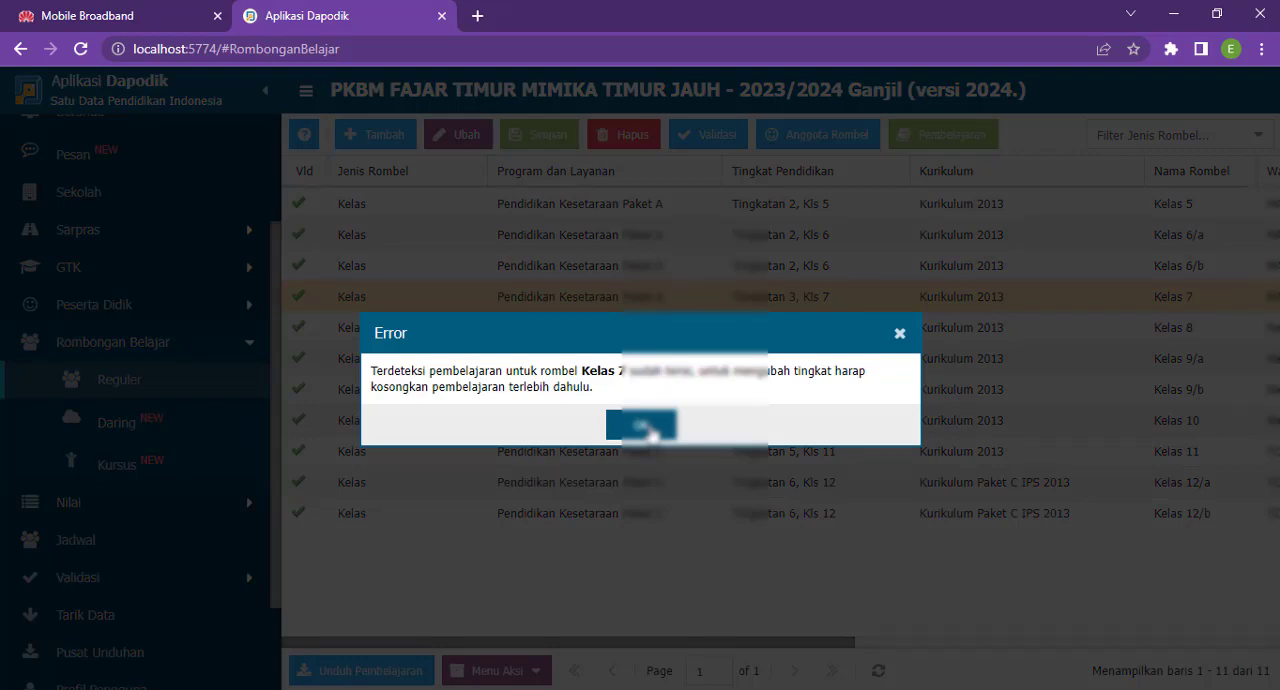
{"action": "left_click", "coordinate": [648, 427]}
- Open the Kelas 7 Pembelajaran data and clear the assigned PTK for Pendidikan Agama
{"action": "left_click", "coordinate": [841, 302]}
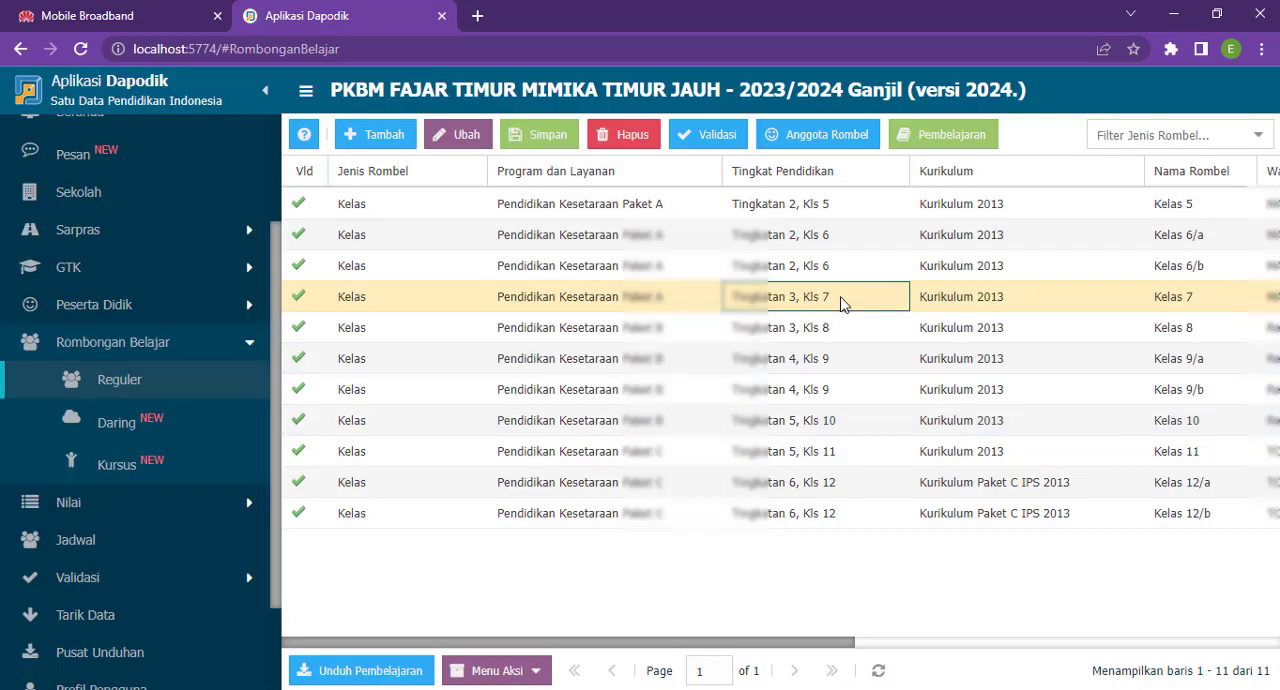
{"action": "left_click", "coordinate": [948, 134]}
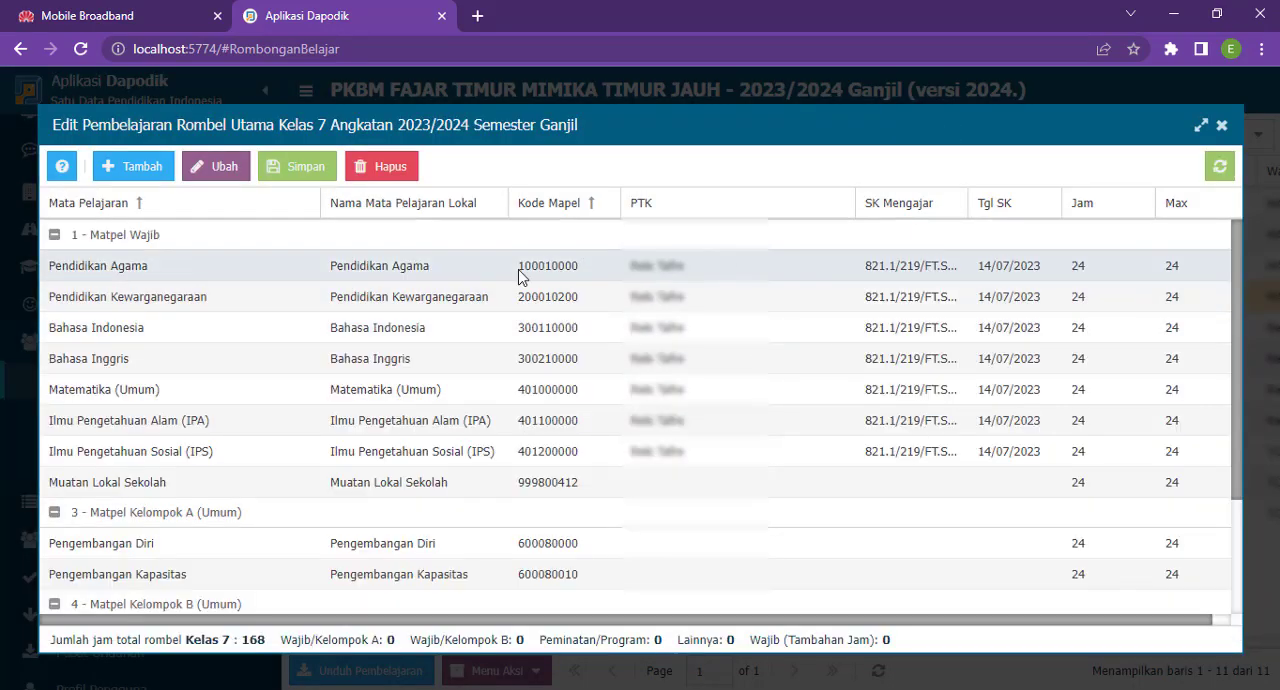
{"action": "left_click", "coordinate": [521, 276]}
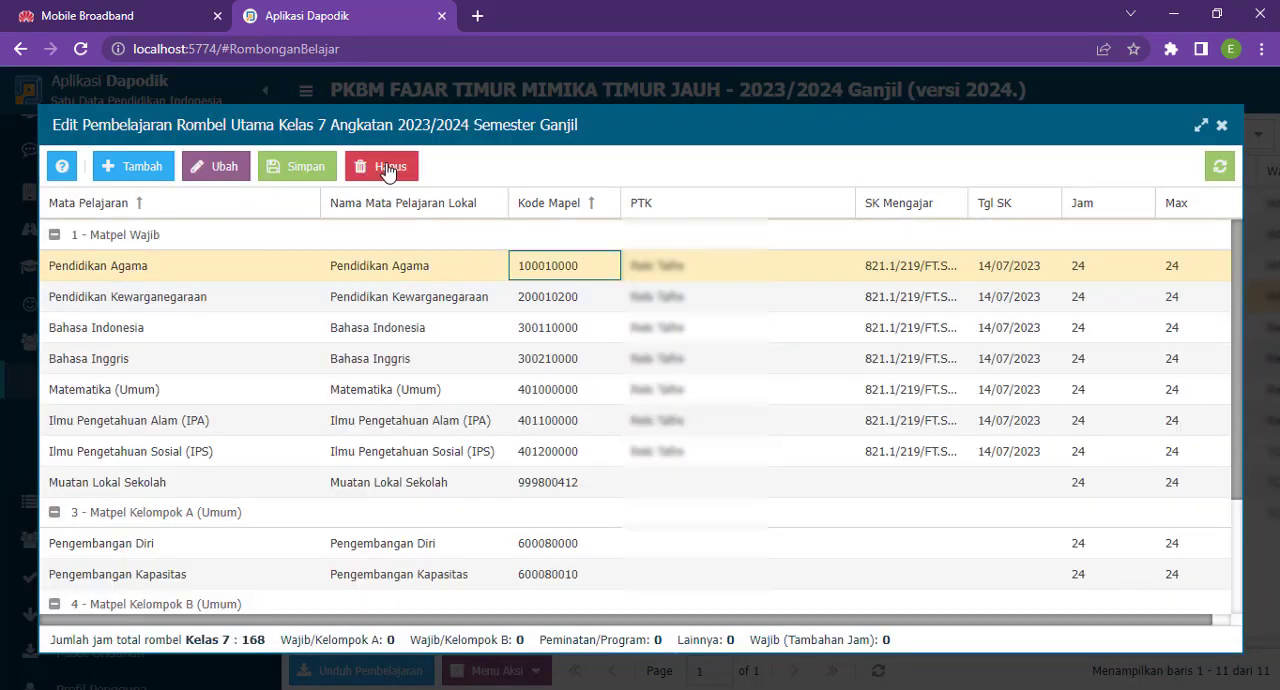
{"action": "left_click", "coordinate": [678, 272]}
{"action": "left_click", "coordinate": [678, 272]}
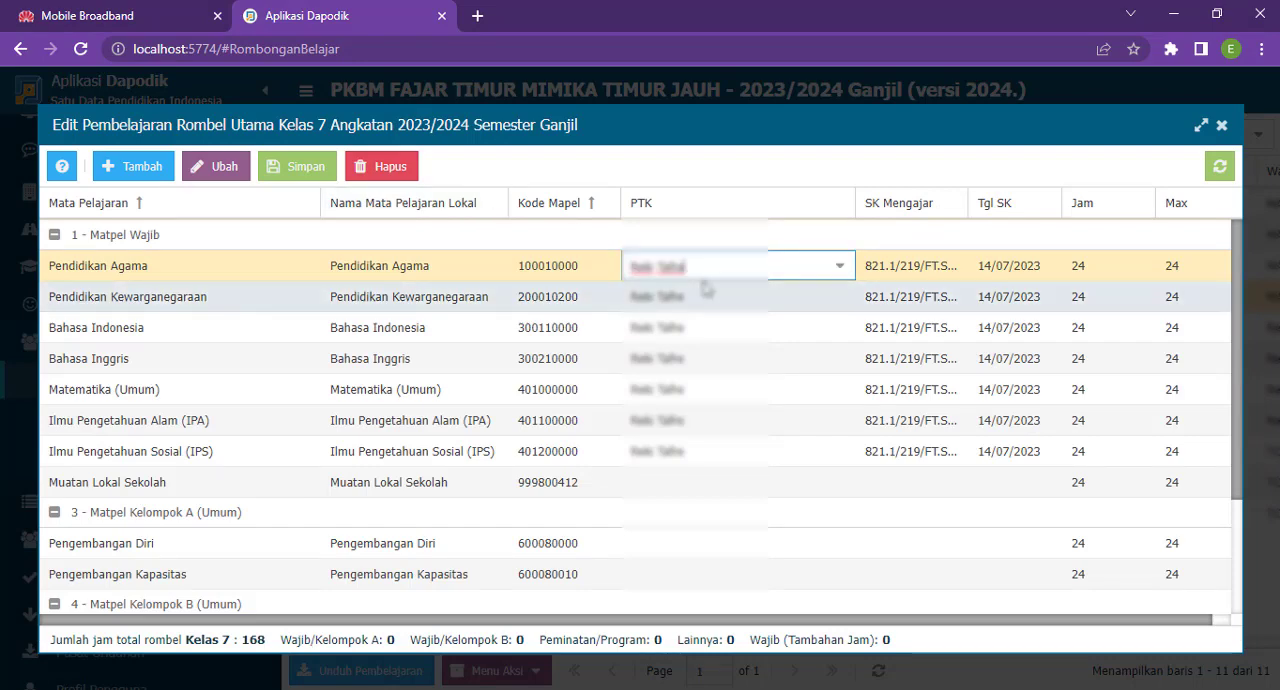
{"action": "key", "text": "BackSpace"}
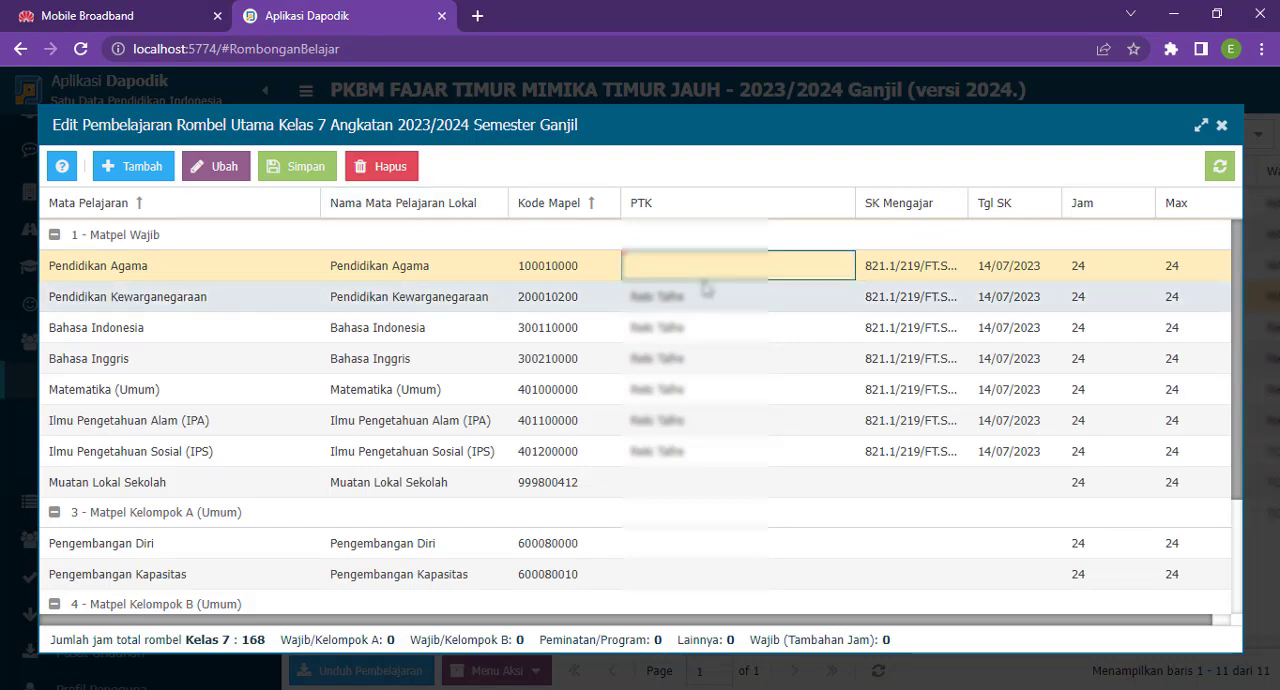
- Clear the SK Mengajar and Tgl SK values for Pendidikan Agama
{"action": "left_click", "coordinate": [893, 279]}
{"action": "left_click", "coordinate": [893, 279]}
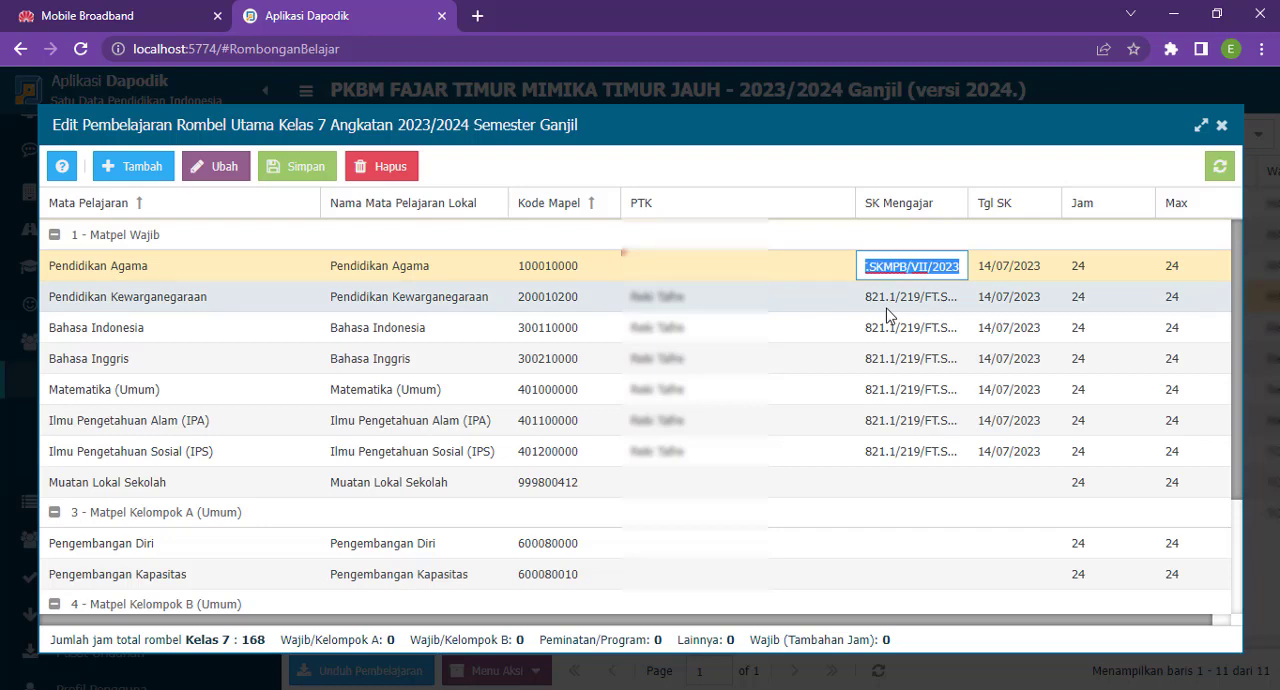
{"action": "key", "text": "BackSpace"}
{"action": "key", "text": "Return"}
{"action": "key", "text": "Tab"}
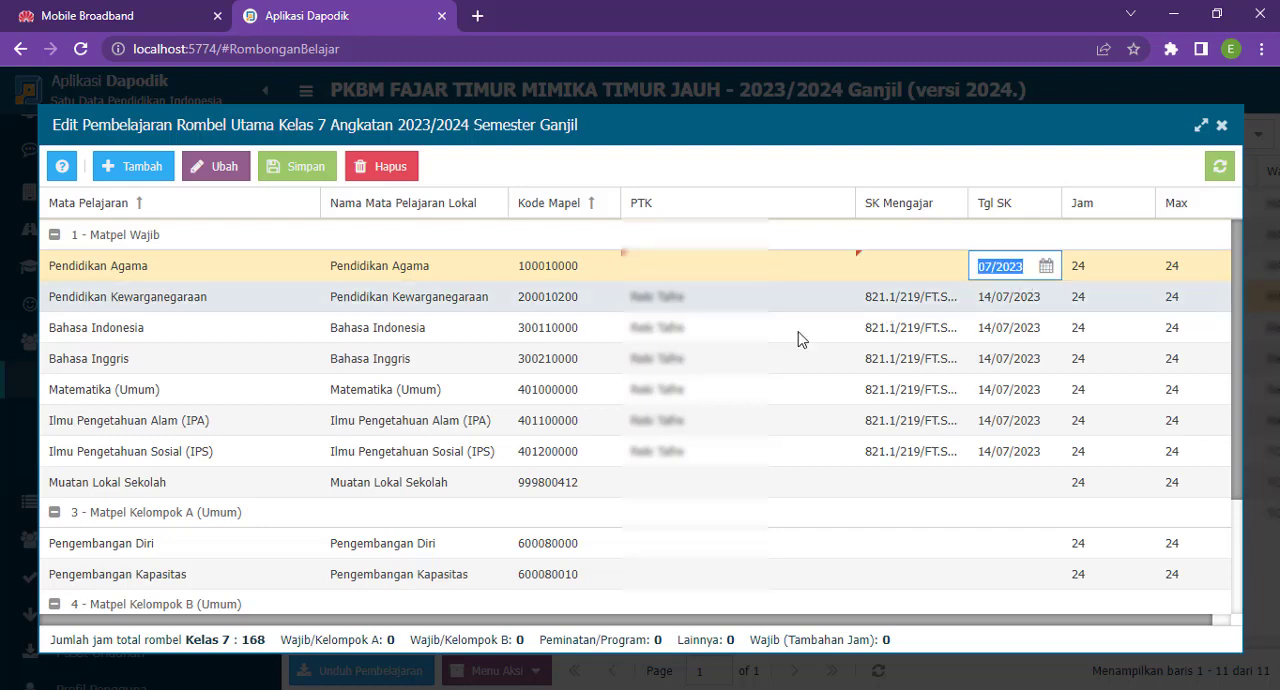
{"action": "key", "text": "BackSpace"}
{"action": "key", "text": "Return"}
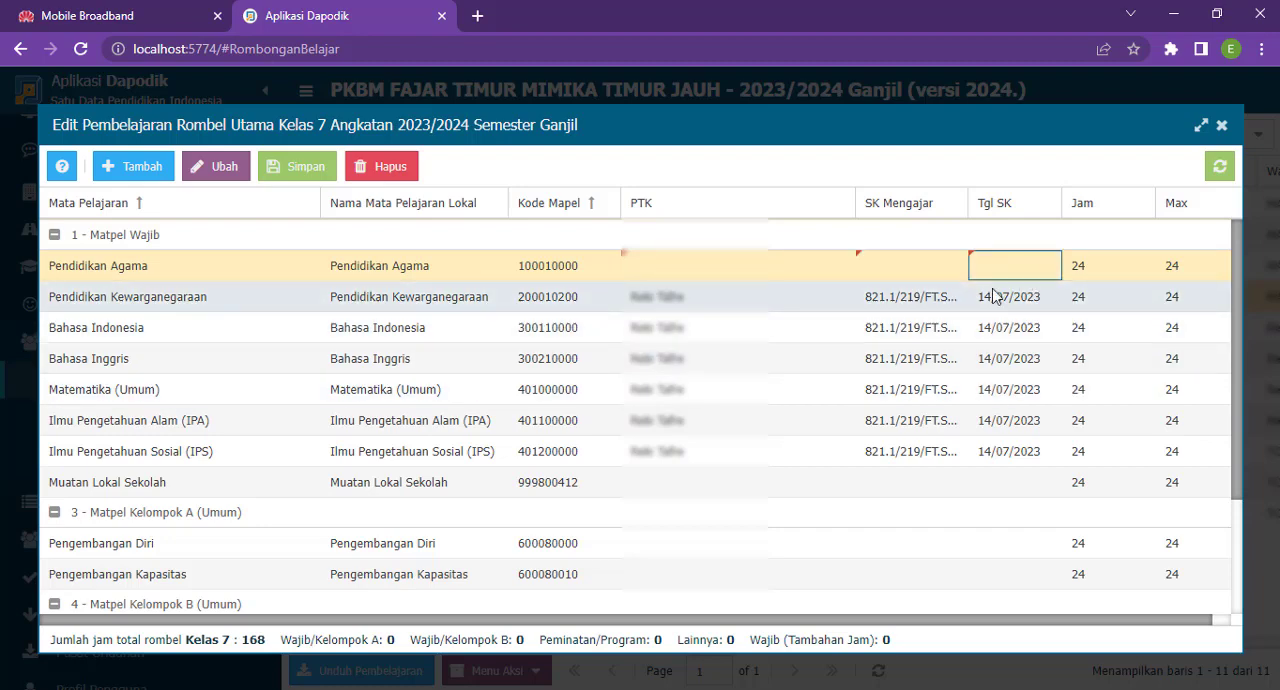
{"action": "left_click", "coordinate": [1080, 266]}
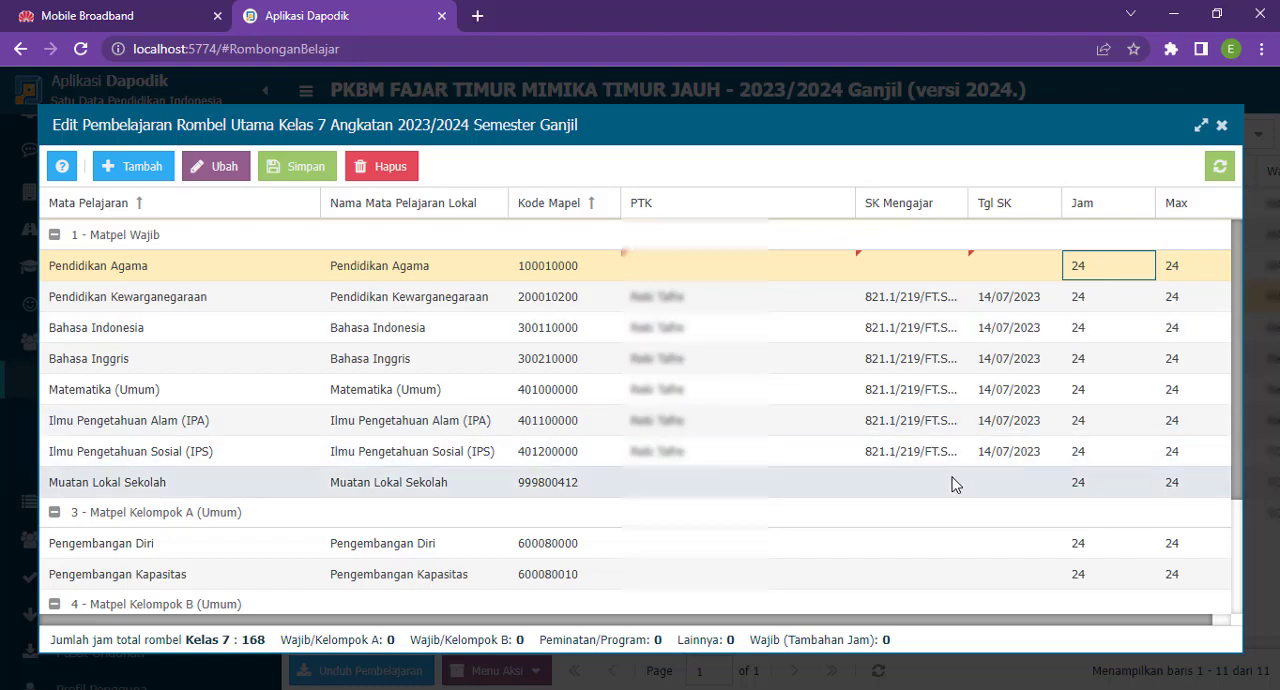
- Try to set the teaching hours (Jam) for Pendidikan Agama to 0 and save the record
{"action": "left_click", "coordinate": [1113, 277]}
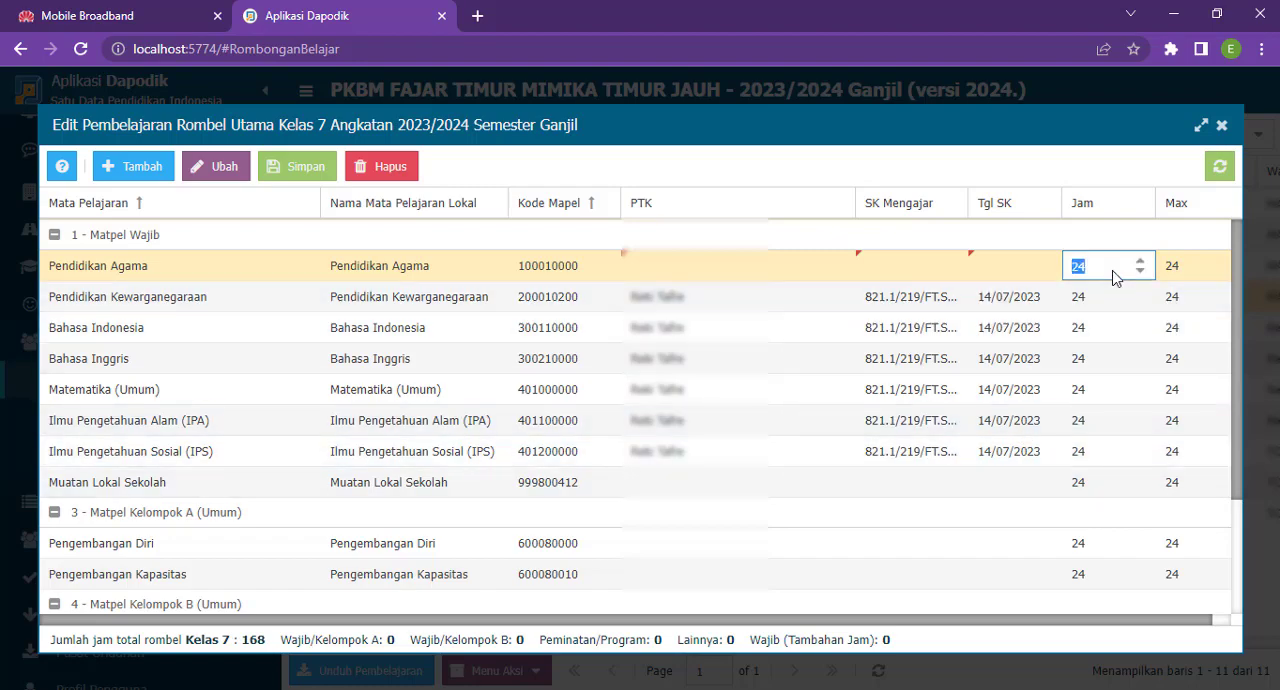
{"action": "type", "text": "0"}
{"action": "left_click", "coordinate": [297, 166]}
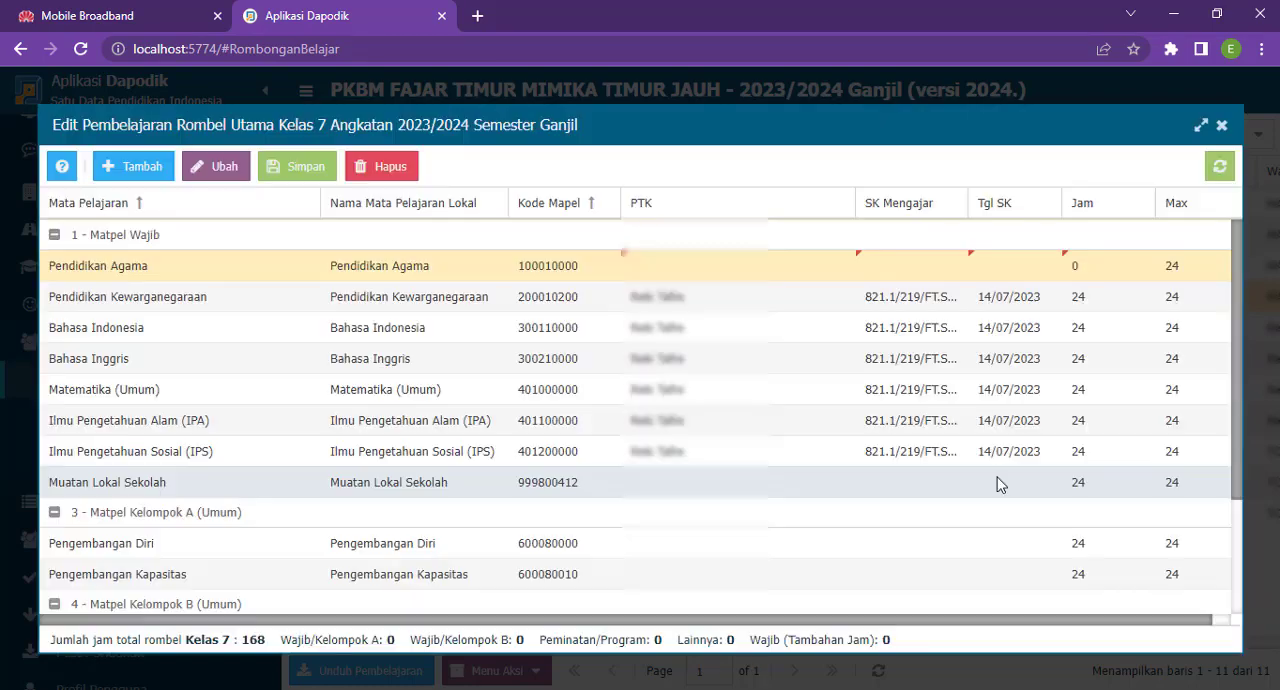
- Delete the Pendidikan Agama lesson assignment from the Kelas 7 Pembelajaran data
{"action": "left_click", "coordinate": [670, 278]}
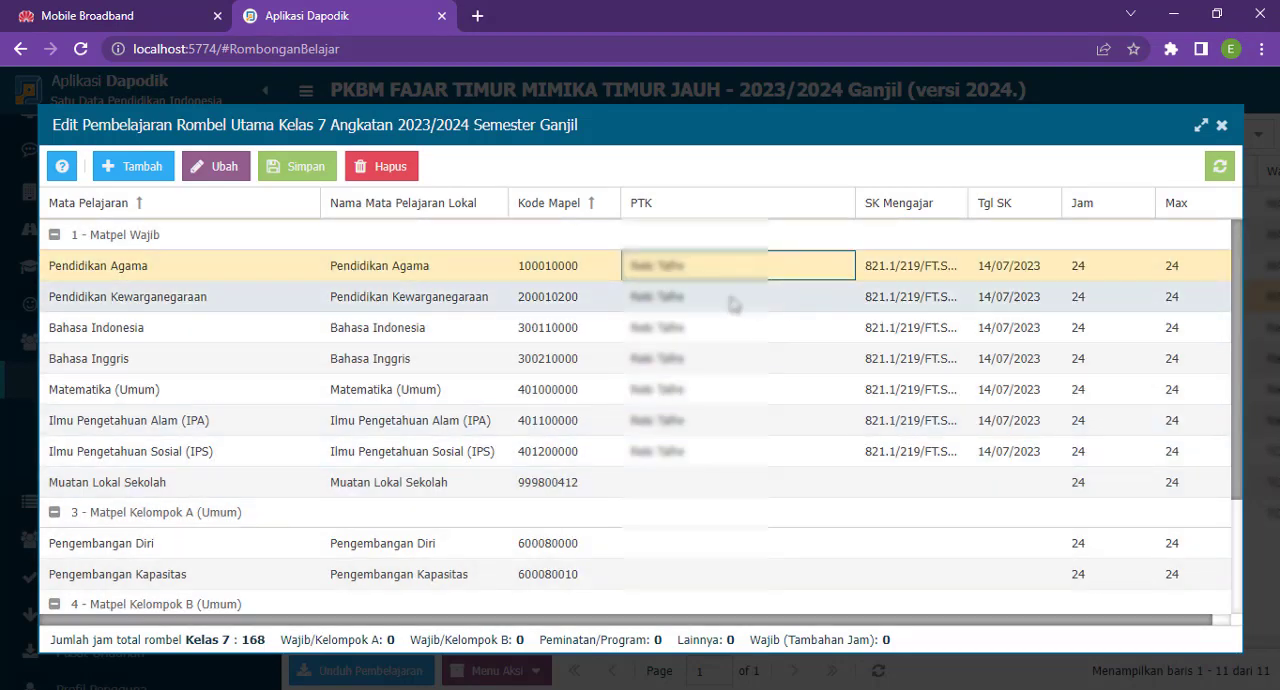
{"action": "left_click", "coordinate": [697, 270]}
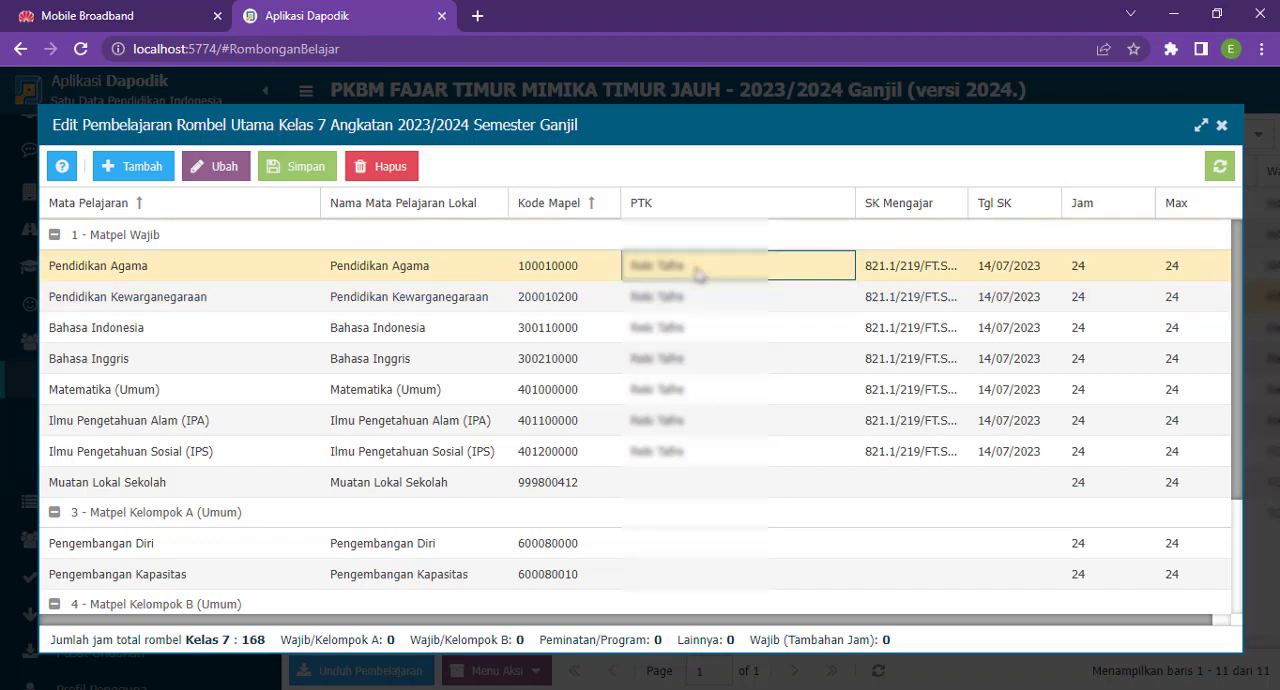
{"action": "left_click", "coordinate": [694, 315]}
{"action": "left_click", "coordinate": [692, 270]}
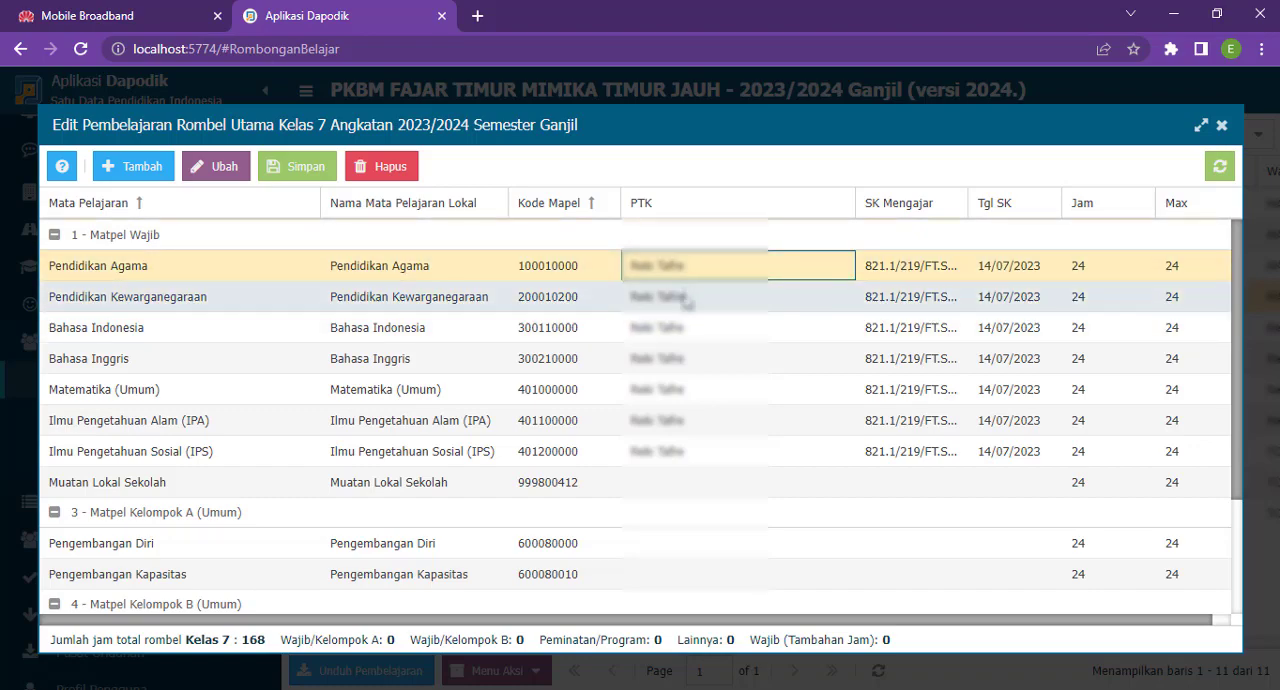
{"action": "left_click", "coordinate": [688, 292]}
{"action": "left_click", "coordinate": [600, 265]}
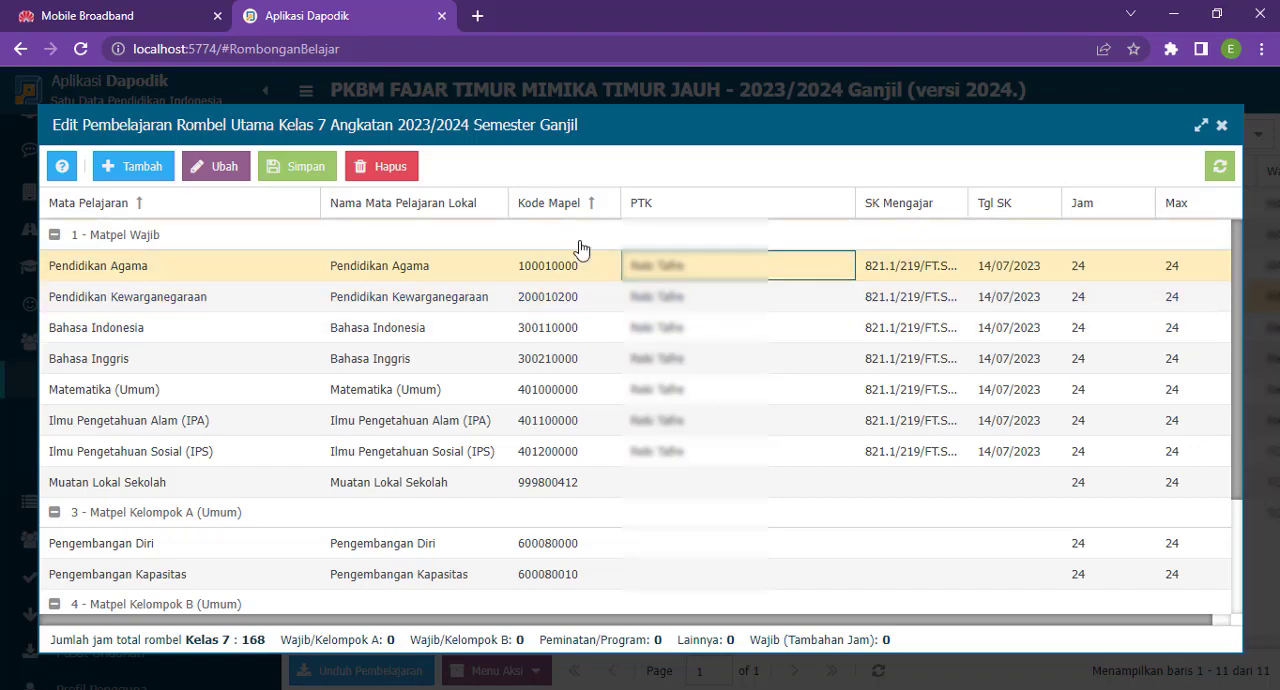
{"action": "left_click", "coordinate": [380, 166]}
{"action": "left_click", "coordinate": [594, 426]}
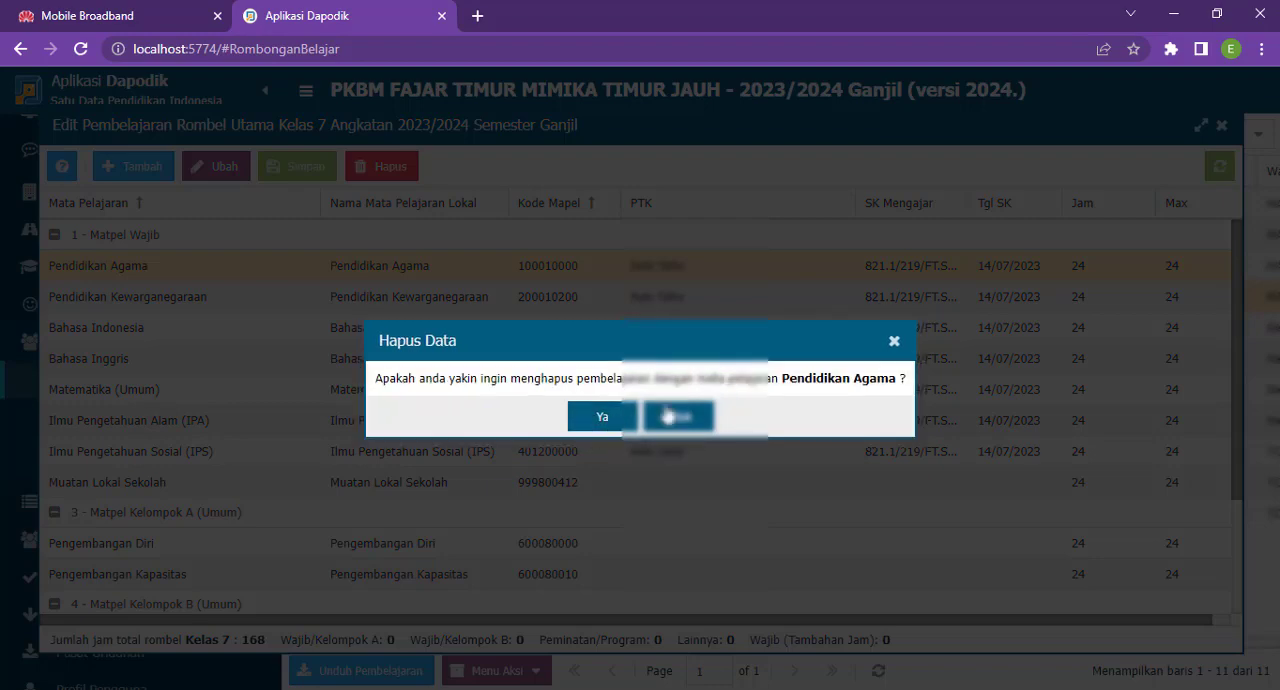
{"action": "left_click", "coordinate": [628, 419]}
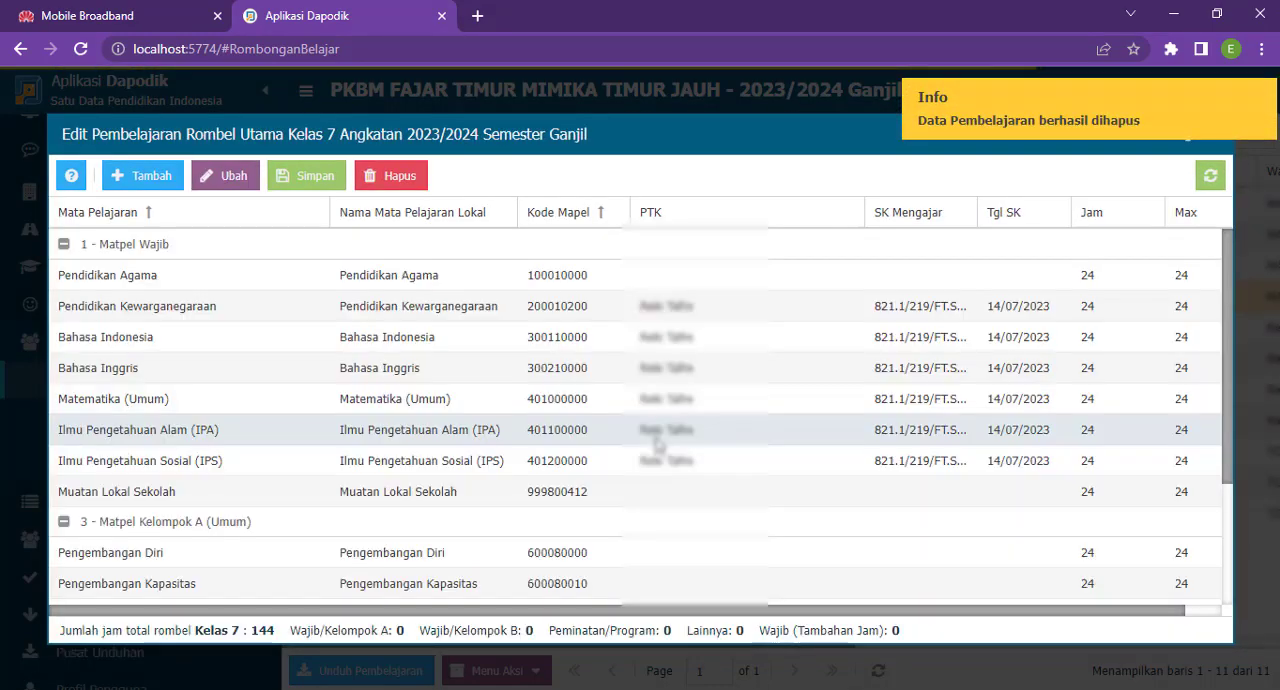
- Delete the Pendidikan Kewarganegaraan and Bahasa Indonesia lesson assignments from Kelas 7
{"action": "left_click", "coordinate": [692, 306]}
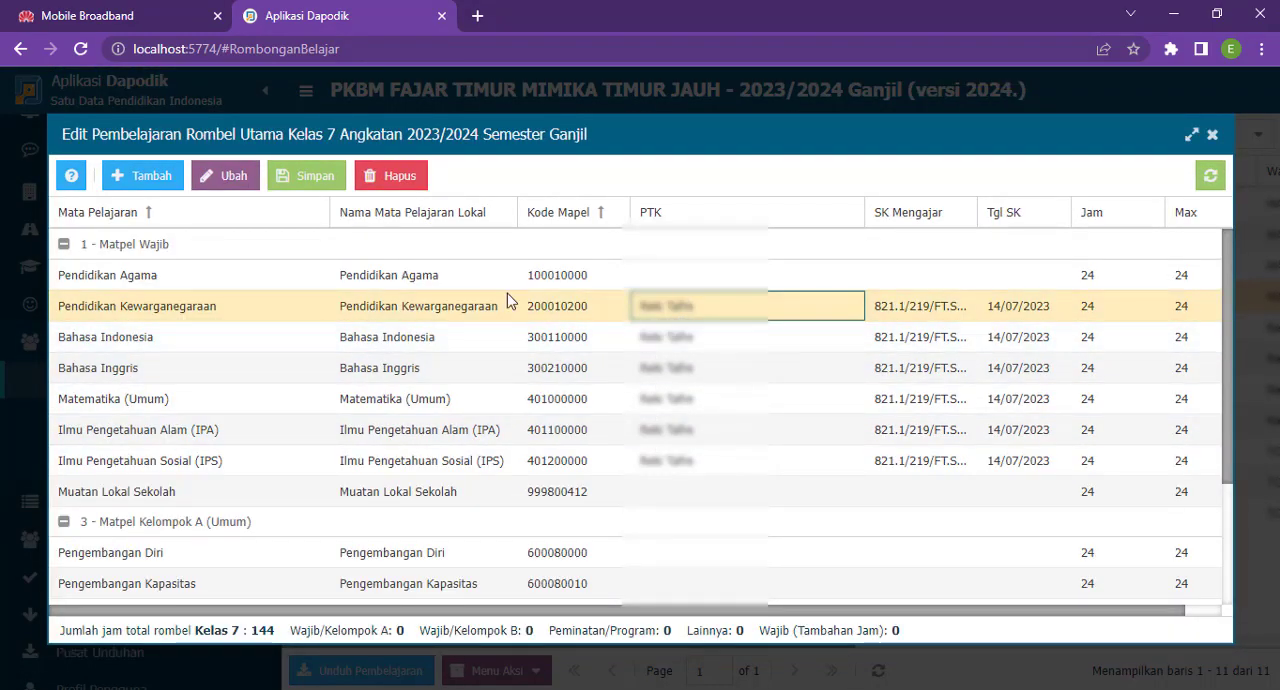
{"action": "left_click", "coordinate": [390, 177]}
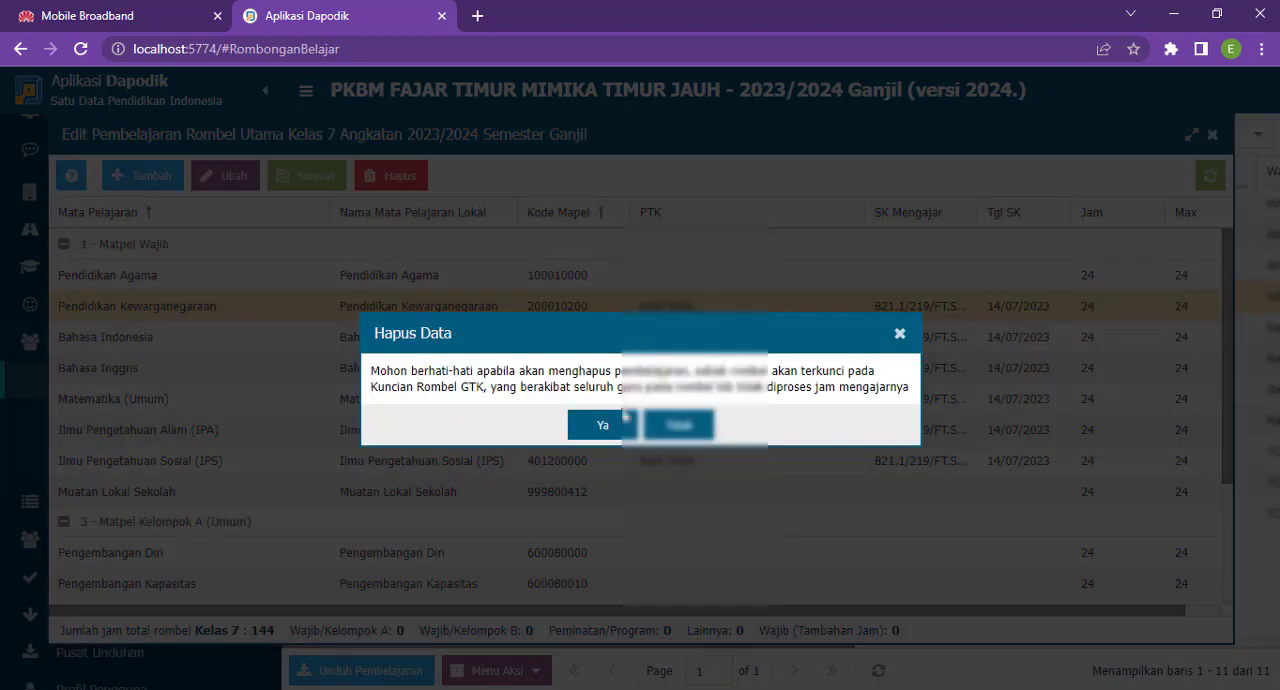
{"action": "left_click", "coordinate": [617, 428]}
{"action": "left_click", "coordinate": [622, 427]}
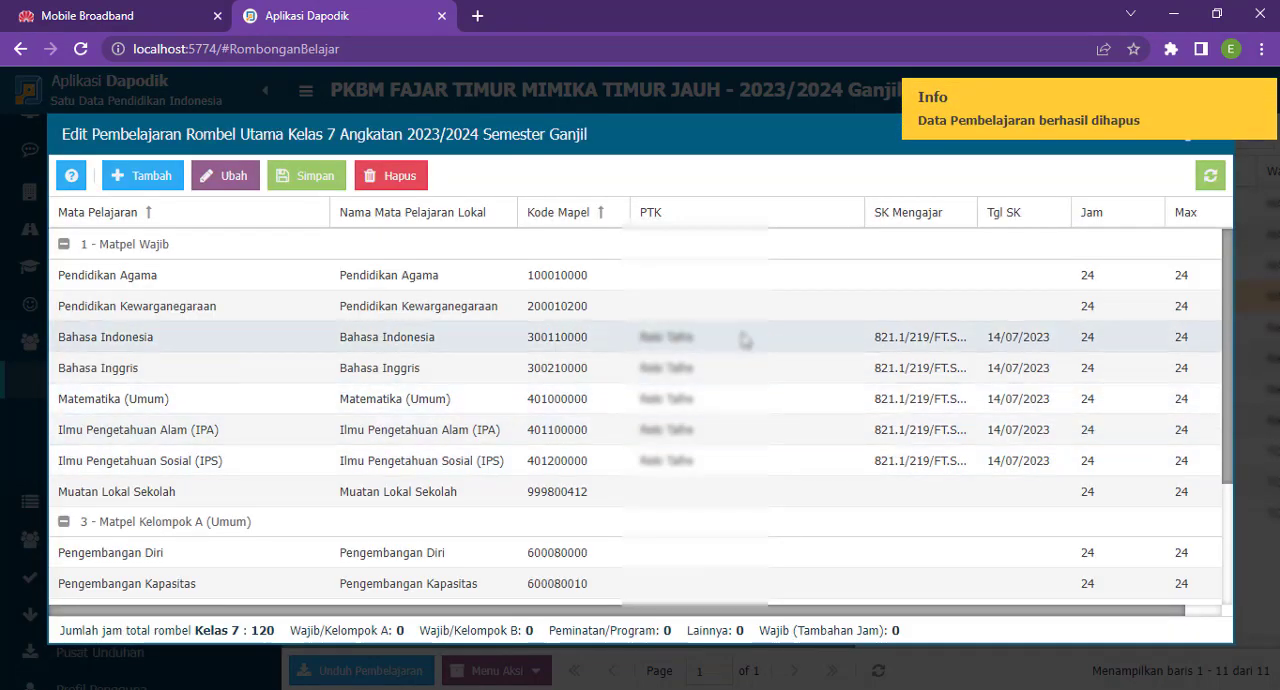
{"action": "left_click", "coordinate": [745, 340]}
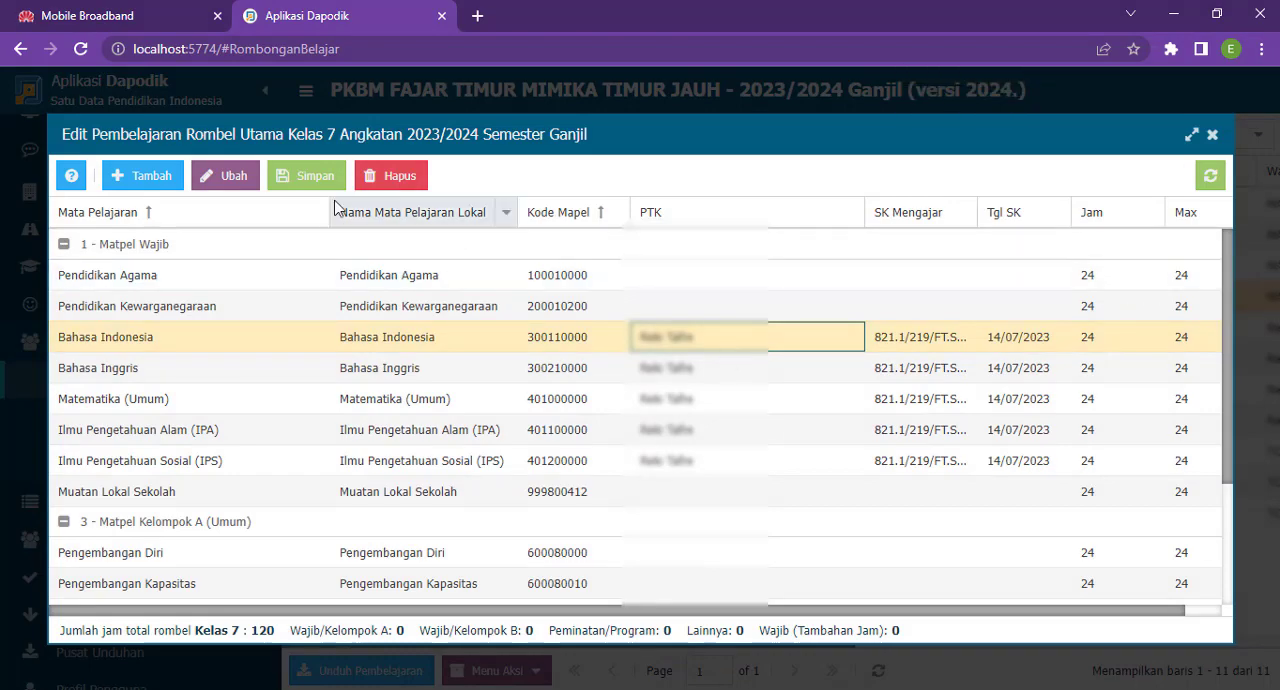
{"action": "left_click", "coordinate": [375, 178]}
{"action": "left_click", "coordinate": [598, 425]}
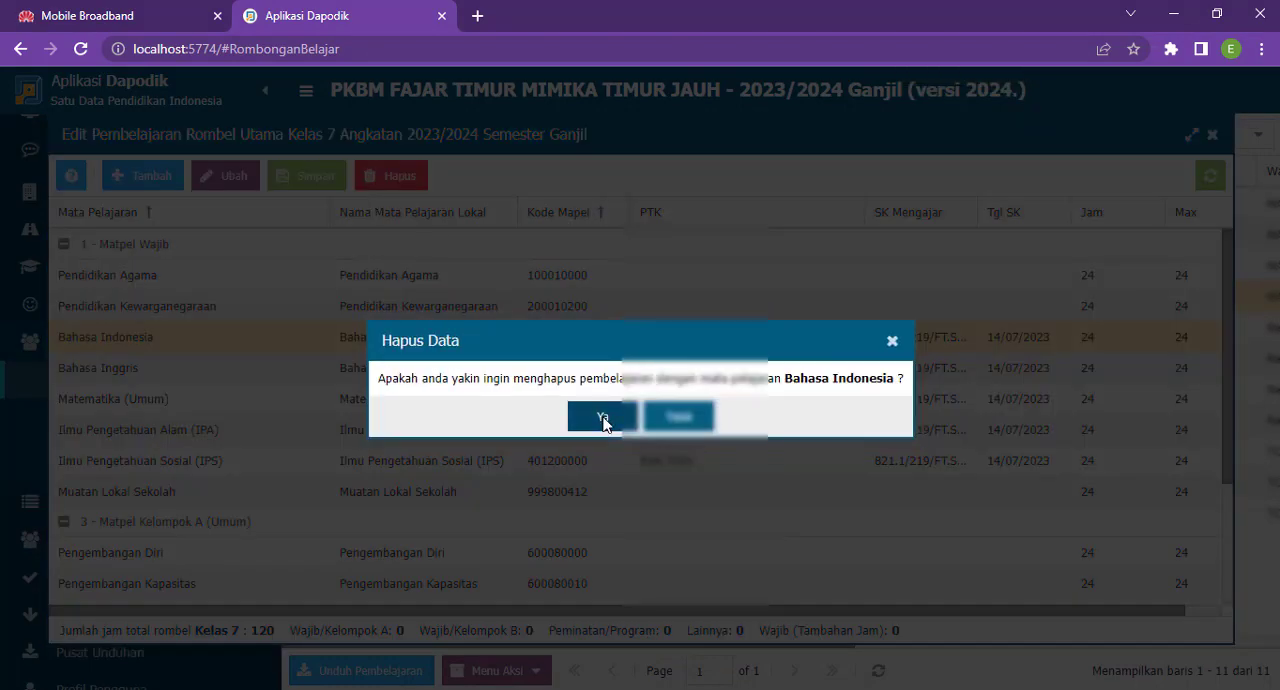
{"action": "left_click", "coordinate": [605, 420]}
- Delete the Bahasa Inggris and Matematika (Umum) lesson assignments from Kelas 7
{"action": "left_click", "coordinate": [678, 358]}
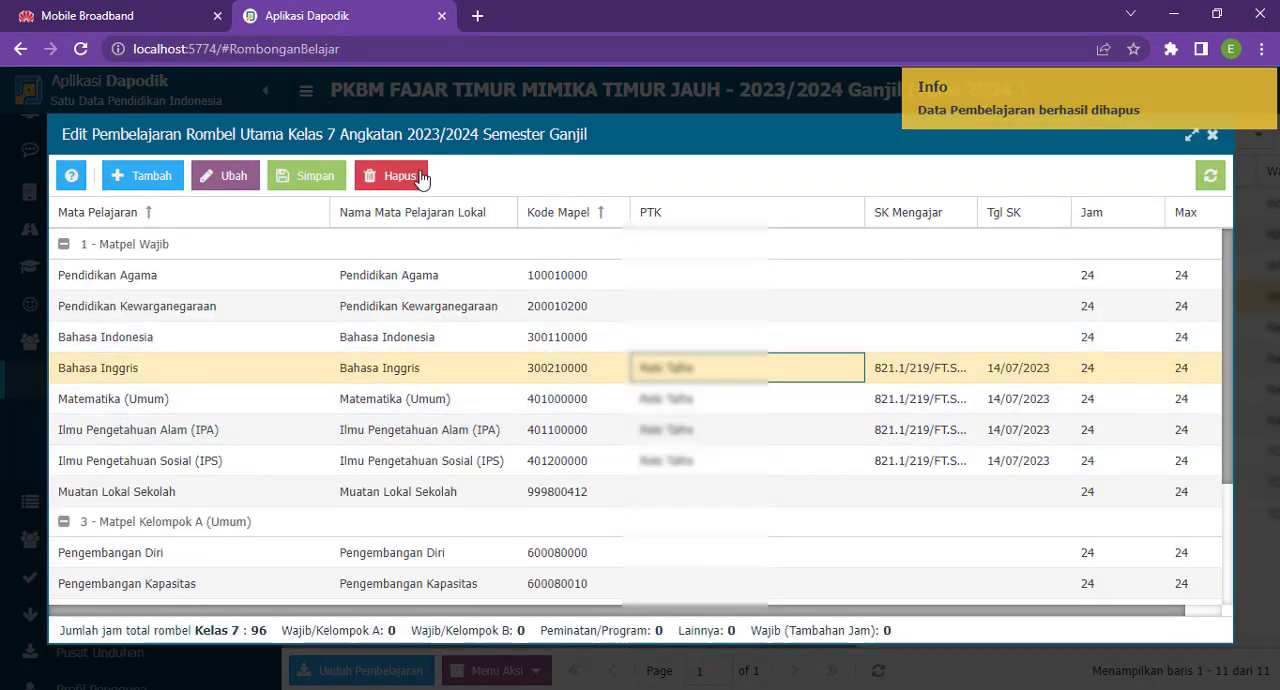
{"action": "left_click", "coordinate": [392, 177]}
{"action": "left_click", "coordinate": [600, 424]}
{"action": "left_click", "coordinate": [598, 420]}
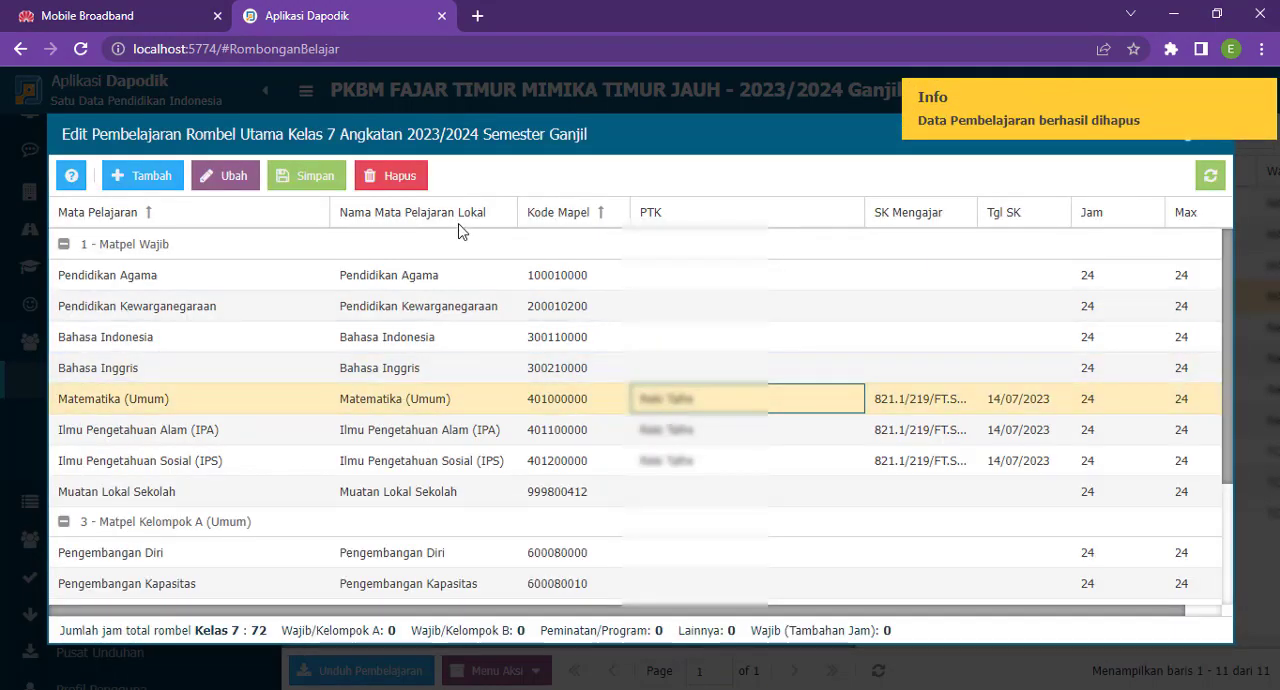
{"action": "left_click", "coordinate": [400, 177]}
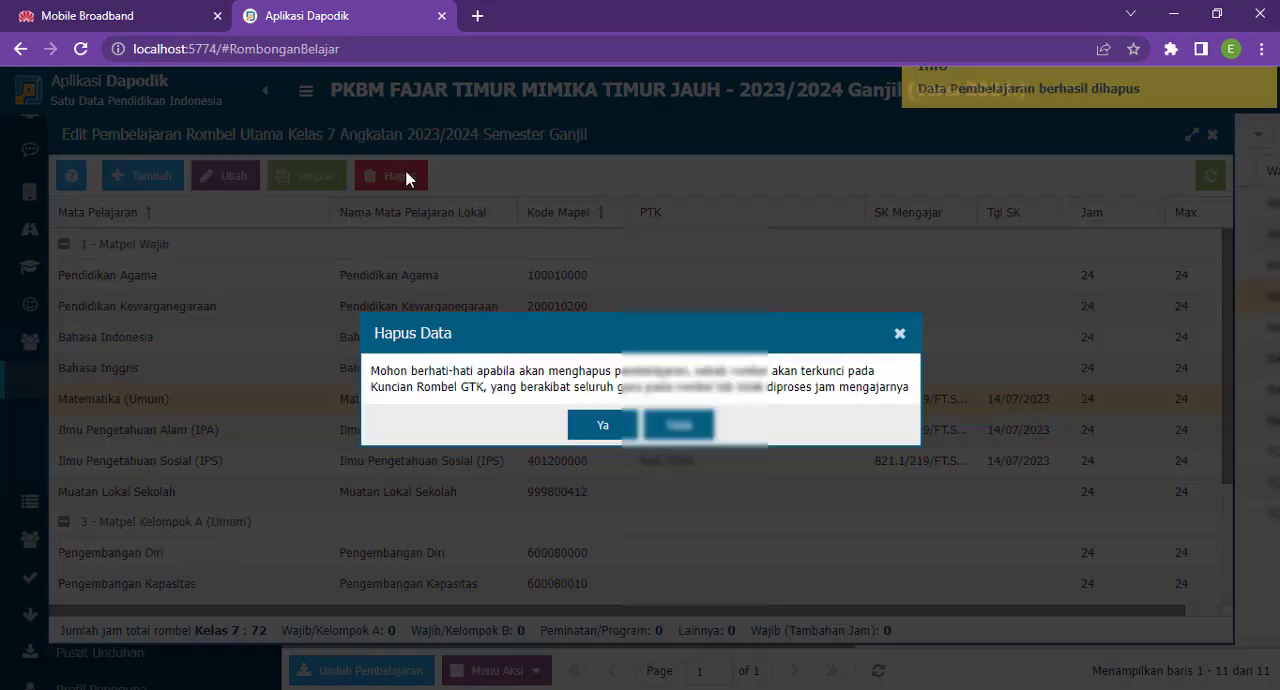
{"action": "left_click", "coordinate": [600, 426]}
{"action": "left_click", "coordinate": [600, 424]}
- Delete the Ilmu Pengetahuan Alam (IPA) and Ilmu Pengetahuan Sosial (IPS) lesson assignments from Kelas 7
{"action": "left_click", "coordinate": [660, 425]}
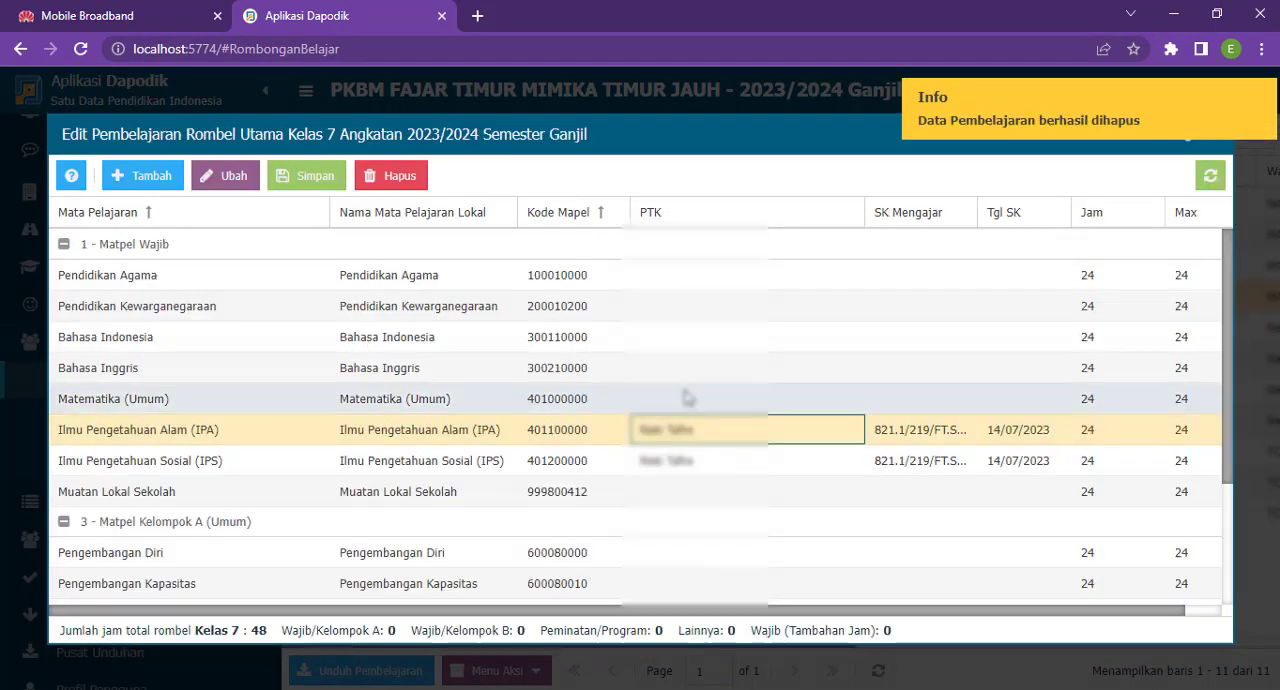
{"action": "left_click", "coordinate": [392, 176]}
{"action": "left_click", "coordinate": [602, 425]}
{"action": "left_click", "coordinate": [605, 425]}
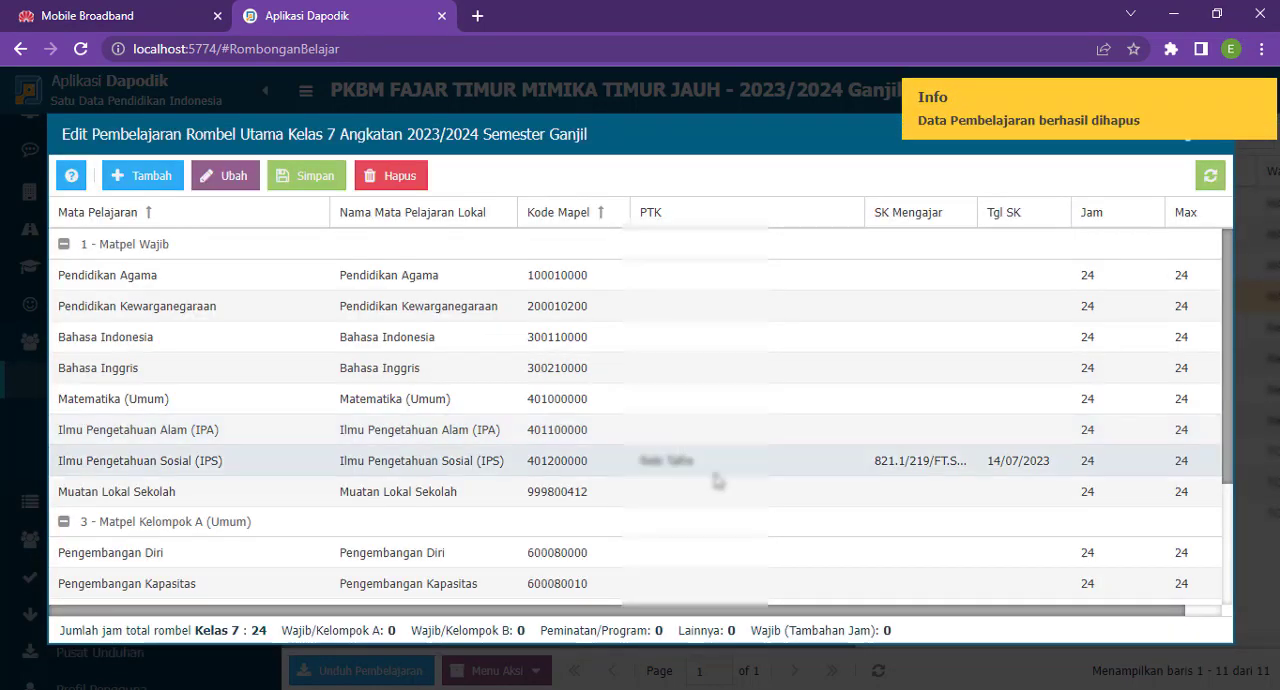
{"action": "left_click", "coordinate": [700, 462]}
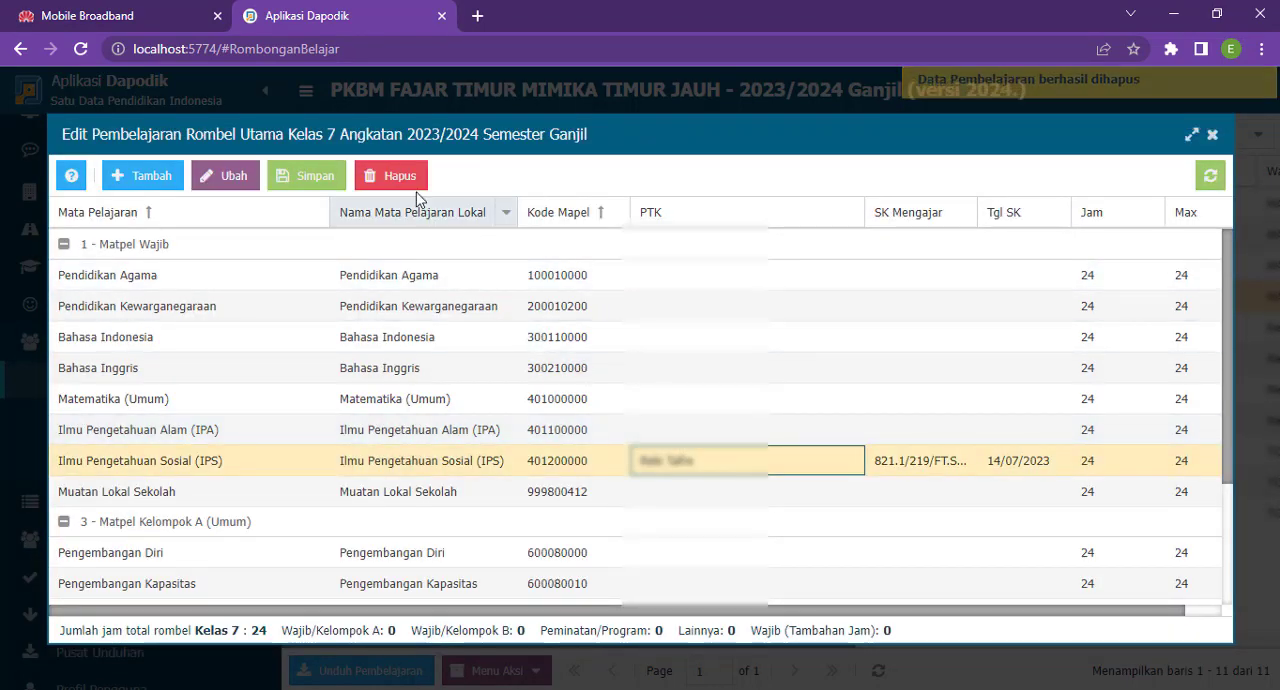
{"action": "left_click", "coordinate": [400, 177]}
{"action": "left_click", "coordinate": [604, 440]}
{"action": "left_click", "coordinate": [606, 432]}
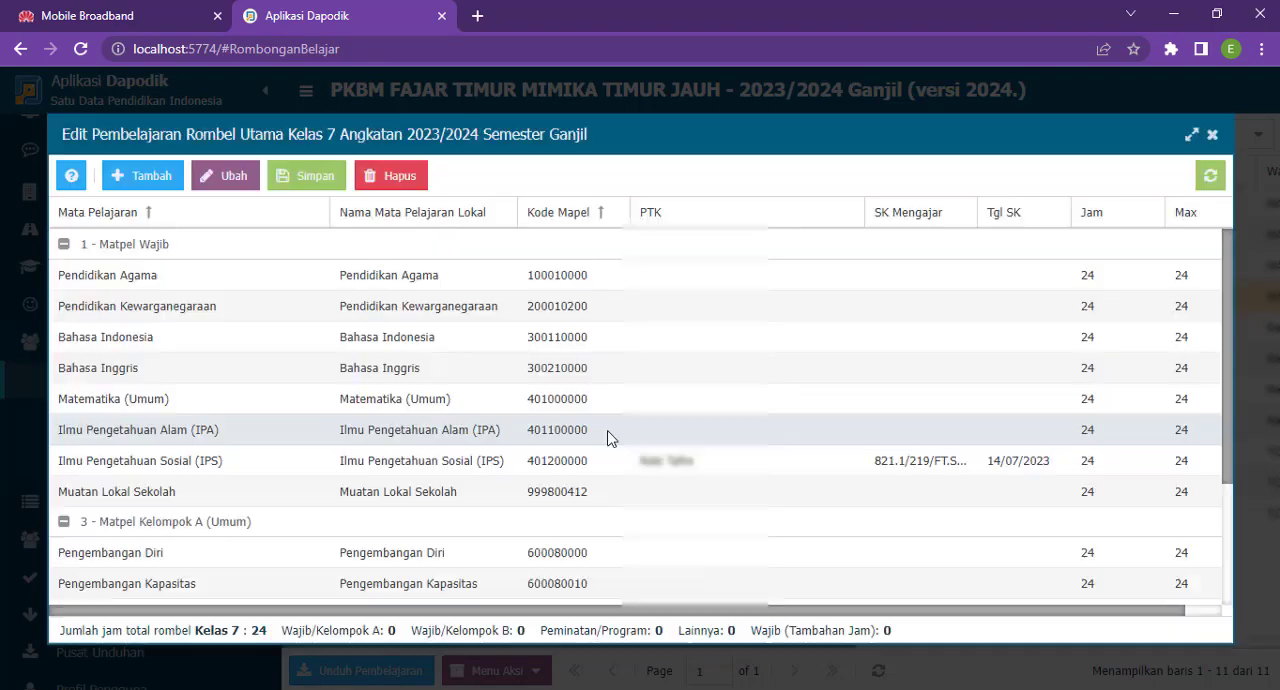
- Check the full Kelas 7 Pembelajaran data for remaining PTK assignments, and return to a refreshed class group list
{"action": "scroll", "coordinate": [986, 383], "scroll_direction": "down", "scroll_amount": 3}
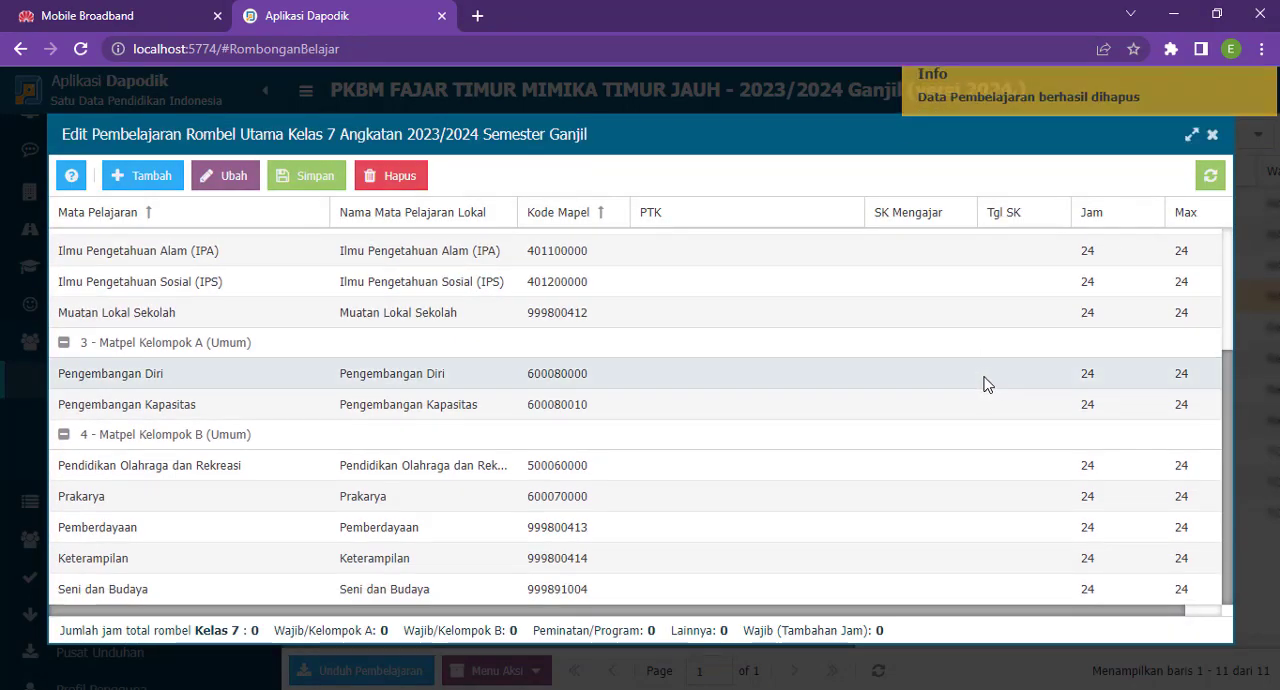
{"action": "scroll", "coordinate": [985, 388], "scroll_direction": "up", "scroll_amount": 3}
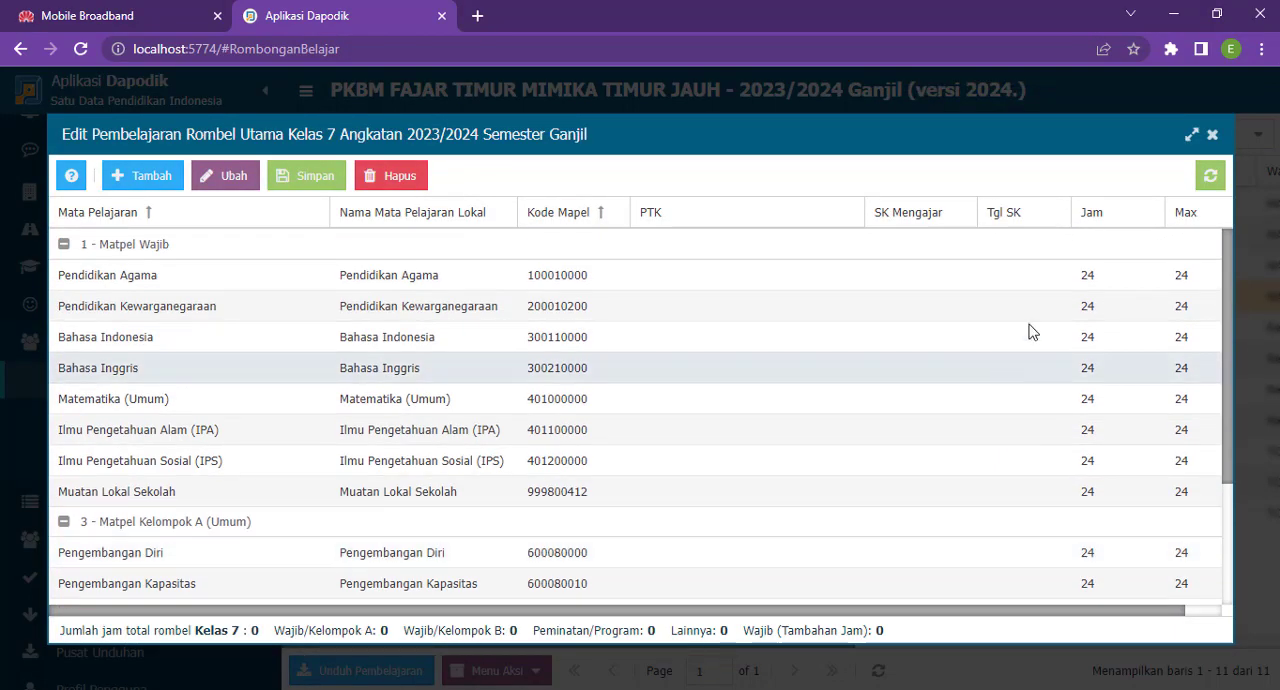
{"action": "left_click", "coordinate": [1194, 135]}
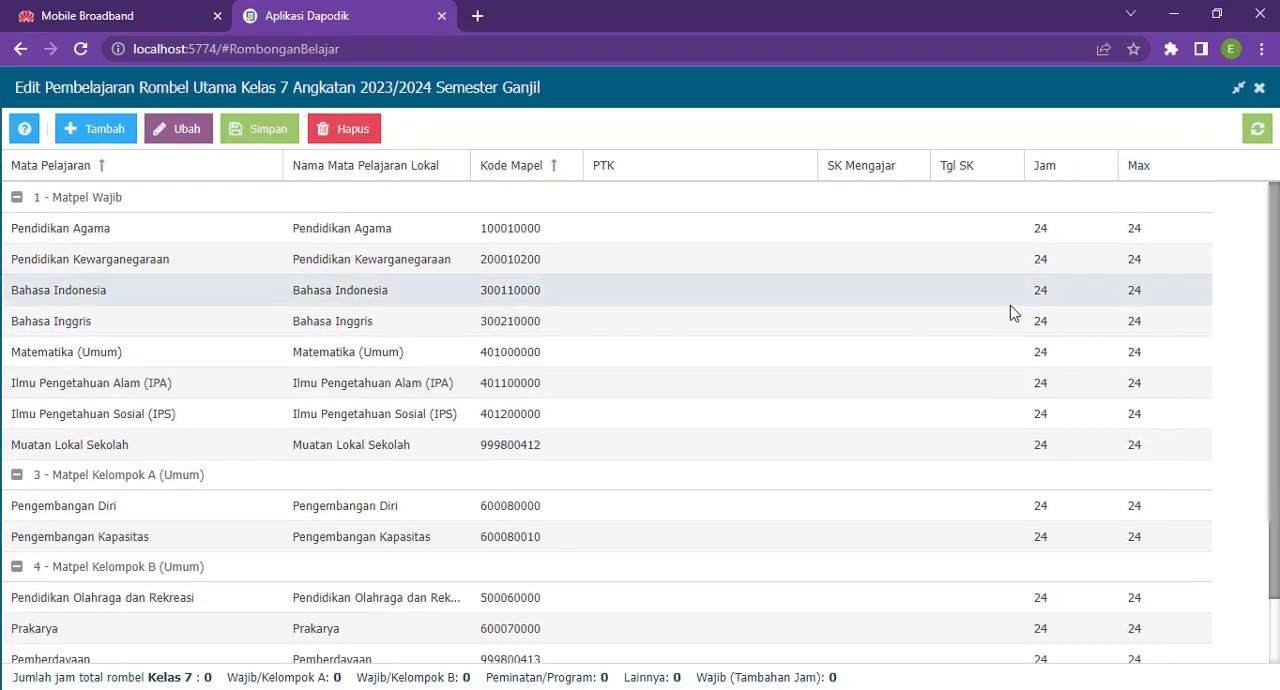
{"action": "left_click", "coordinate": [1237, 87]}
{"action": "scroll", "coordinate": [820, 380], "scroll_direction": "down", "scroll_amount": 3}
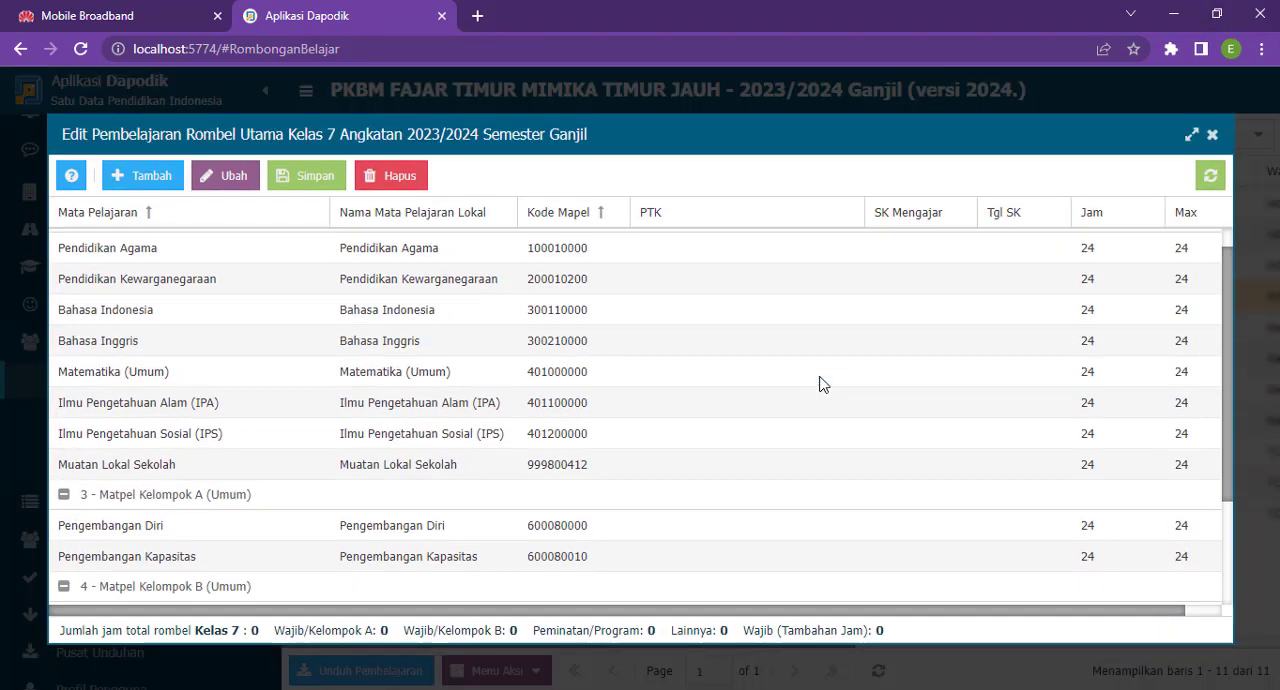
{"action": "scroll", "coordinate": [837, 391], "scroll_direction": "up", "scroll_amount": 3}
{"action": "left_click", "coordinate": [1212, 134]}
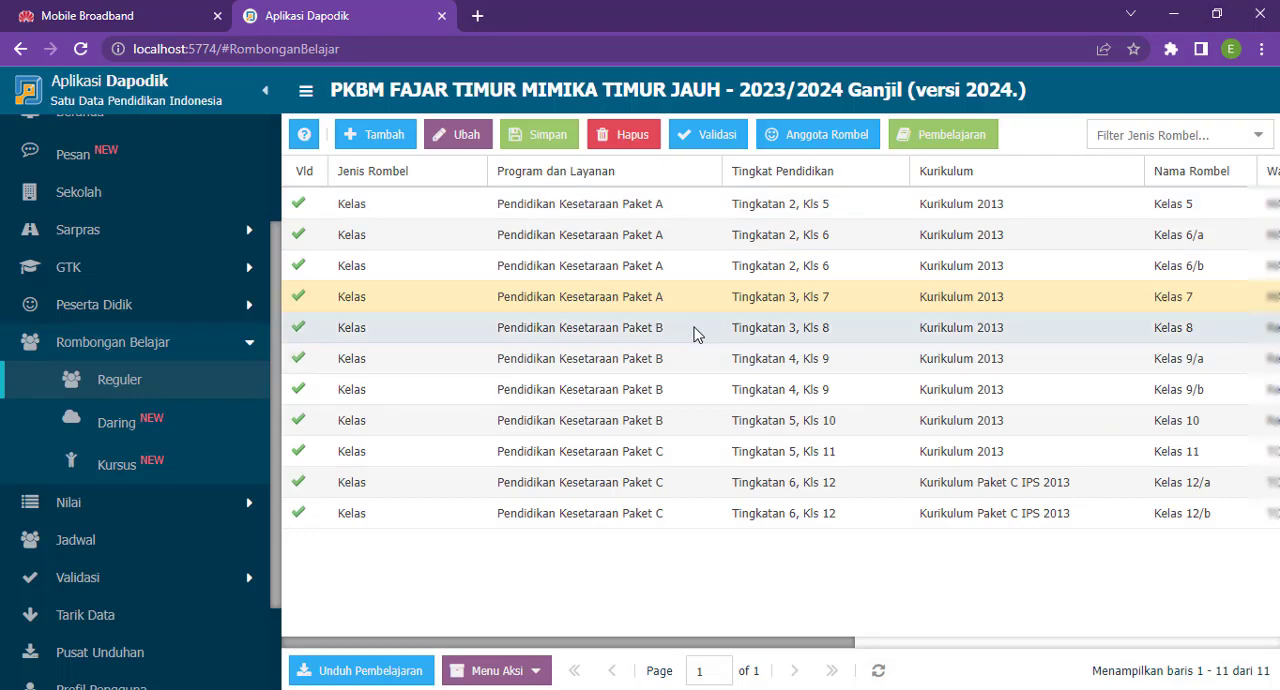
{"action": "left_click", "coordinate": [879, 677]}
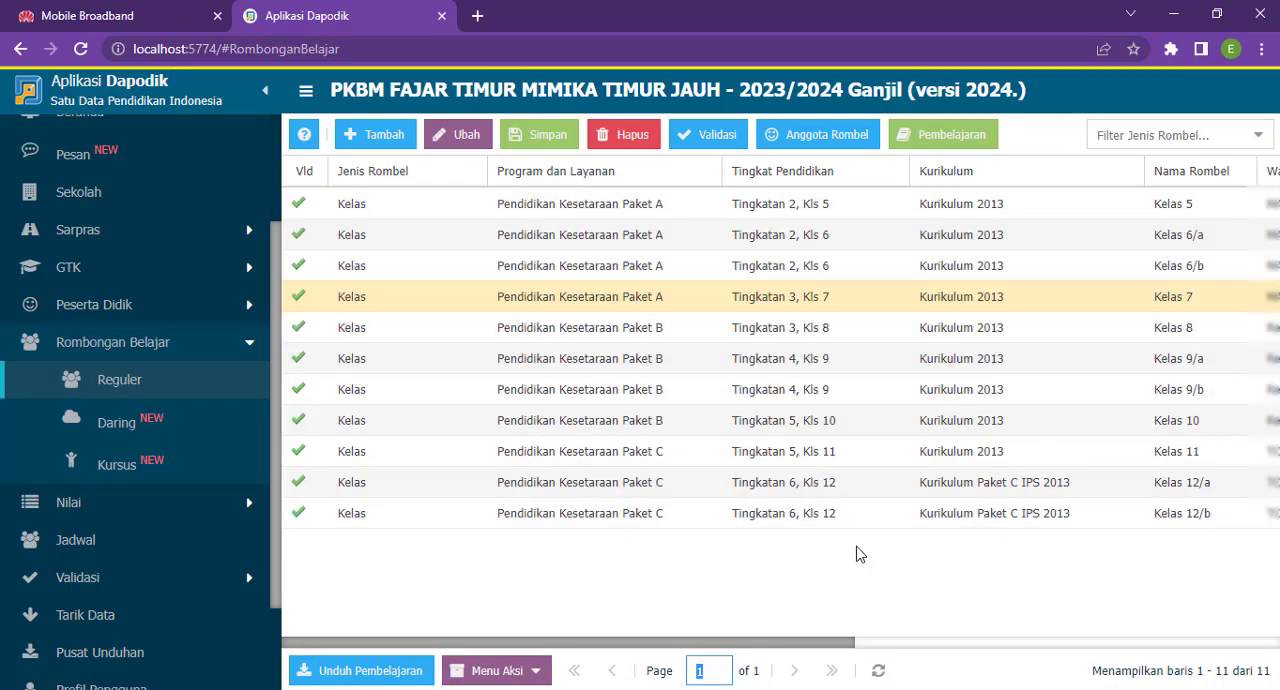
- Change the Kelas 7 program to Pendidikan Kesetaraan Paket B and set its Tingkat Pendidikan to Tingkatan 3, Kls 7
{"action": "left_click", "coordinate": [700, 304]}
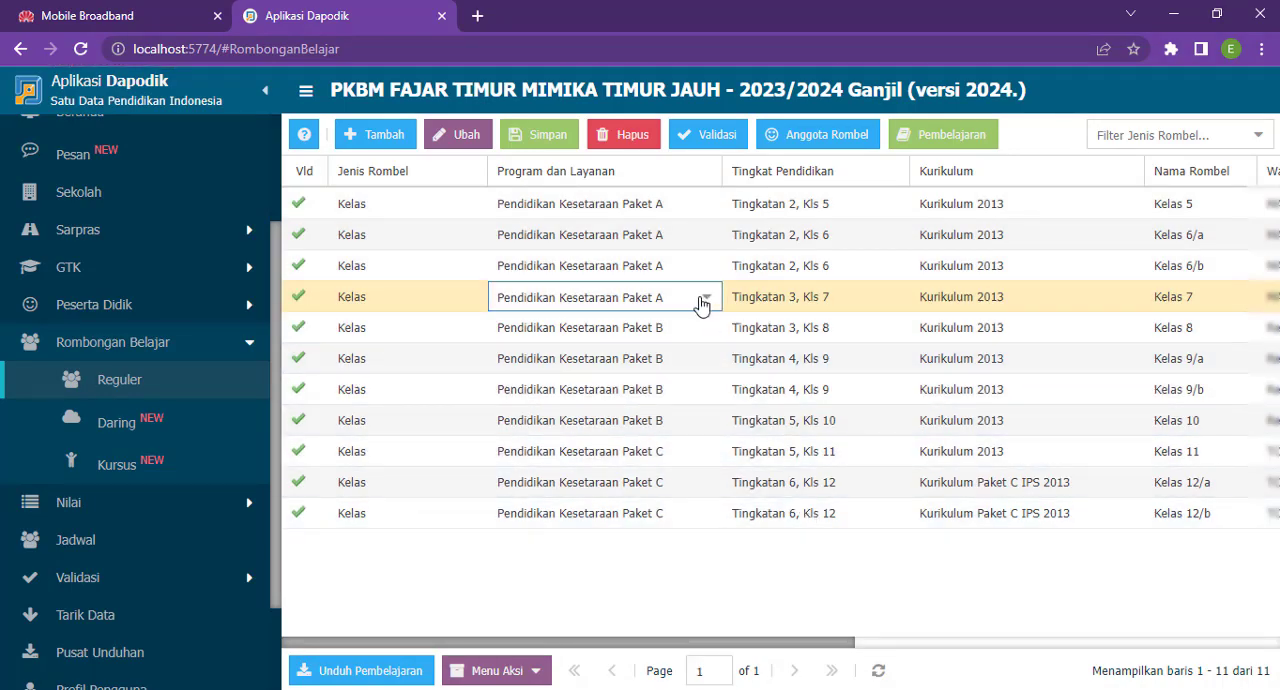
{"action": "left_click", "coordinate": [706, 304]}
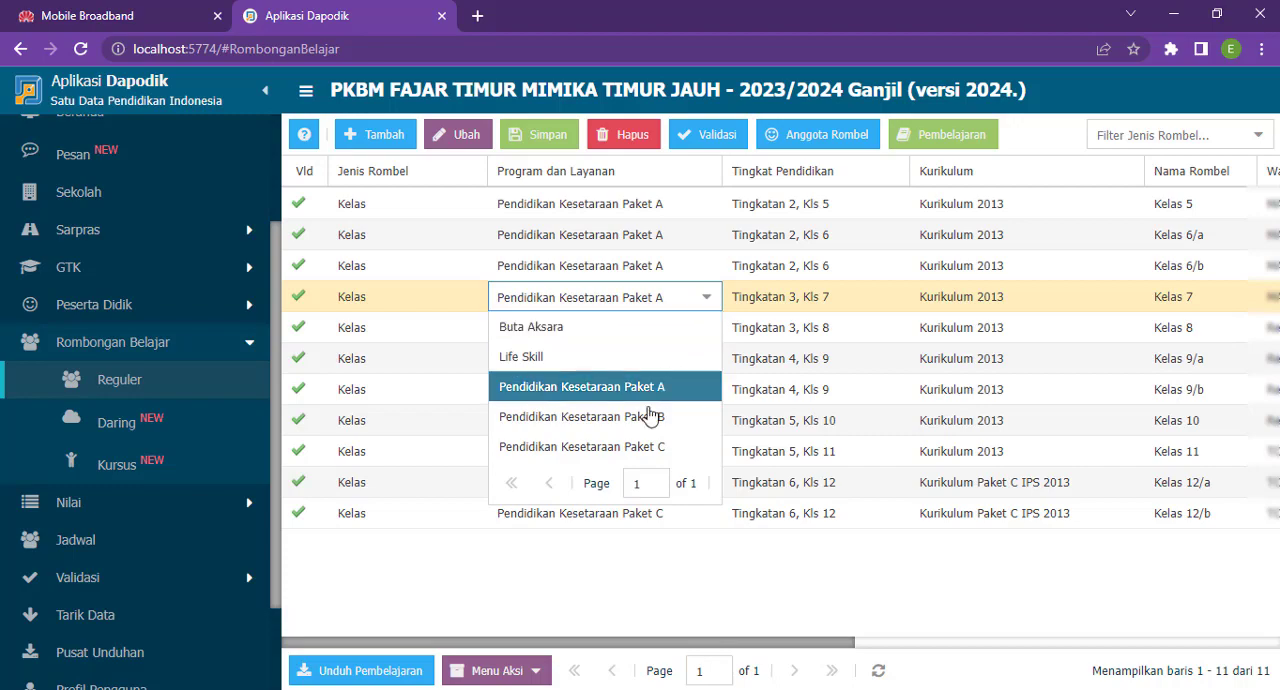
{"action": "left_click", "coordinate": [642, 418]}
{"action": "left_click", "coordinate": [846, 303]}
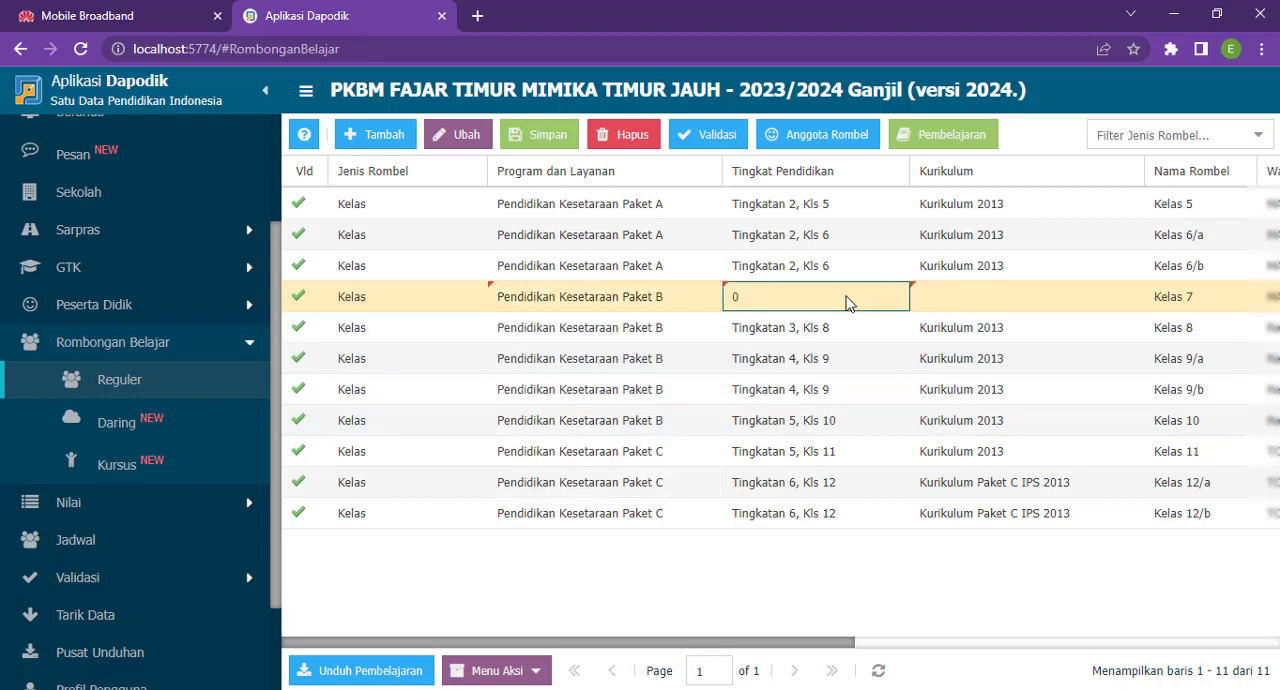
{"action": "left_click", "coordinate": [895, 300]}
{"action": "left_click", "coordinate": [829, 328]}
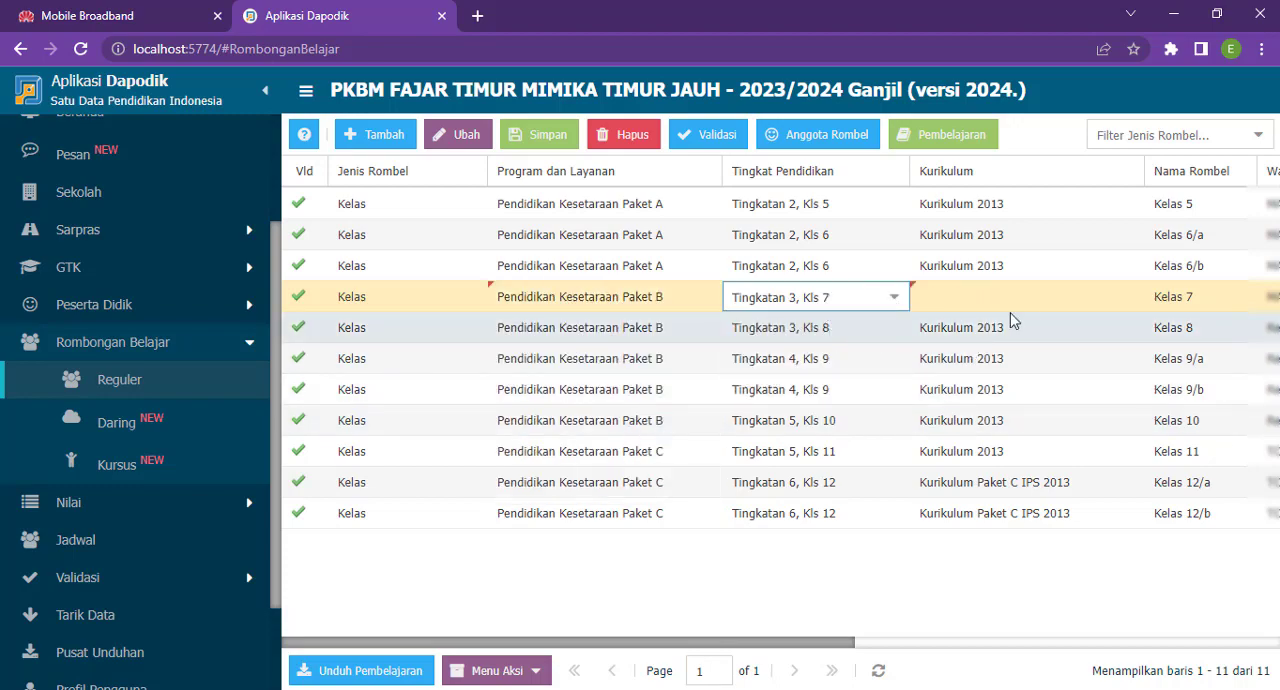
- Set the Kelas 7 curriculum to Kurikulum 2013 and save the class group
{"action": "left_click", "coordinate": [983, 297]}
{"action": "left_click", "coordinate": [1126, 297]}
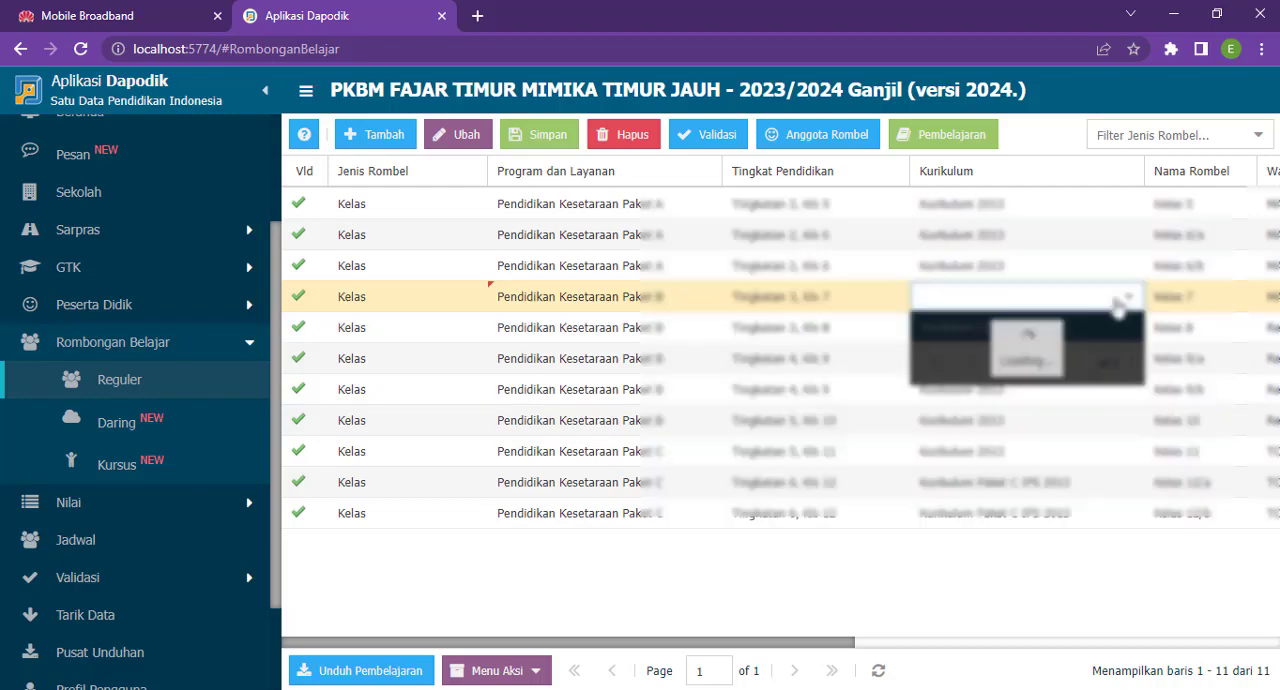
{"action": "left_click", "coordinate": [1012, 322]}
{"action": "left_click", "coordinate": [1196, 300]}
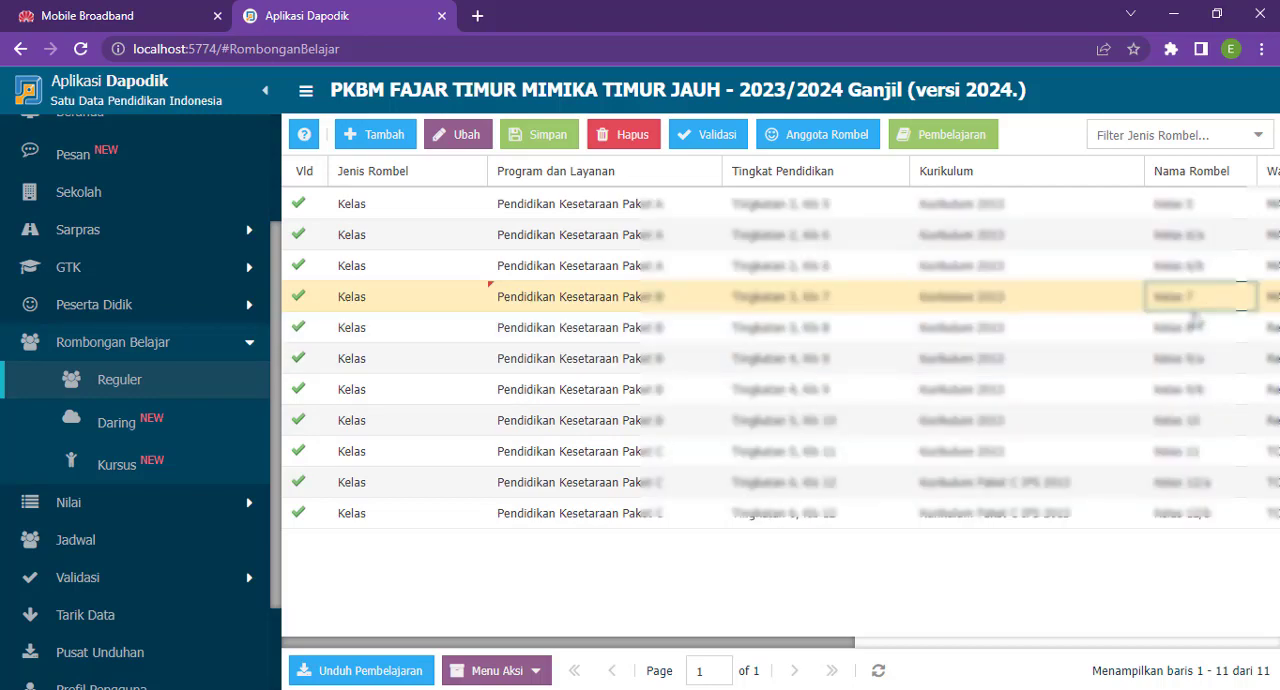
{"action": "left_click_drag", "start_coordinate": [836, 646], "coordinate": [727, 660]}
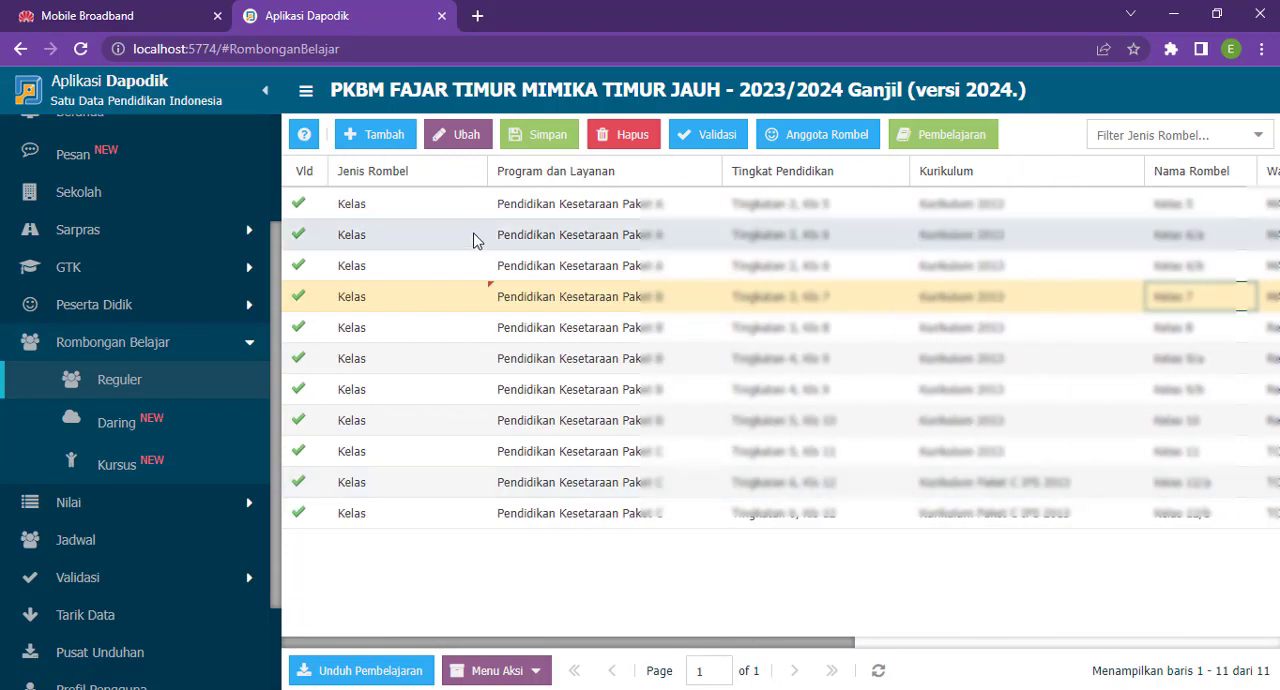
{"action": "left_click", "coordinate": [545, 136]}
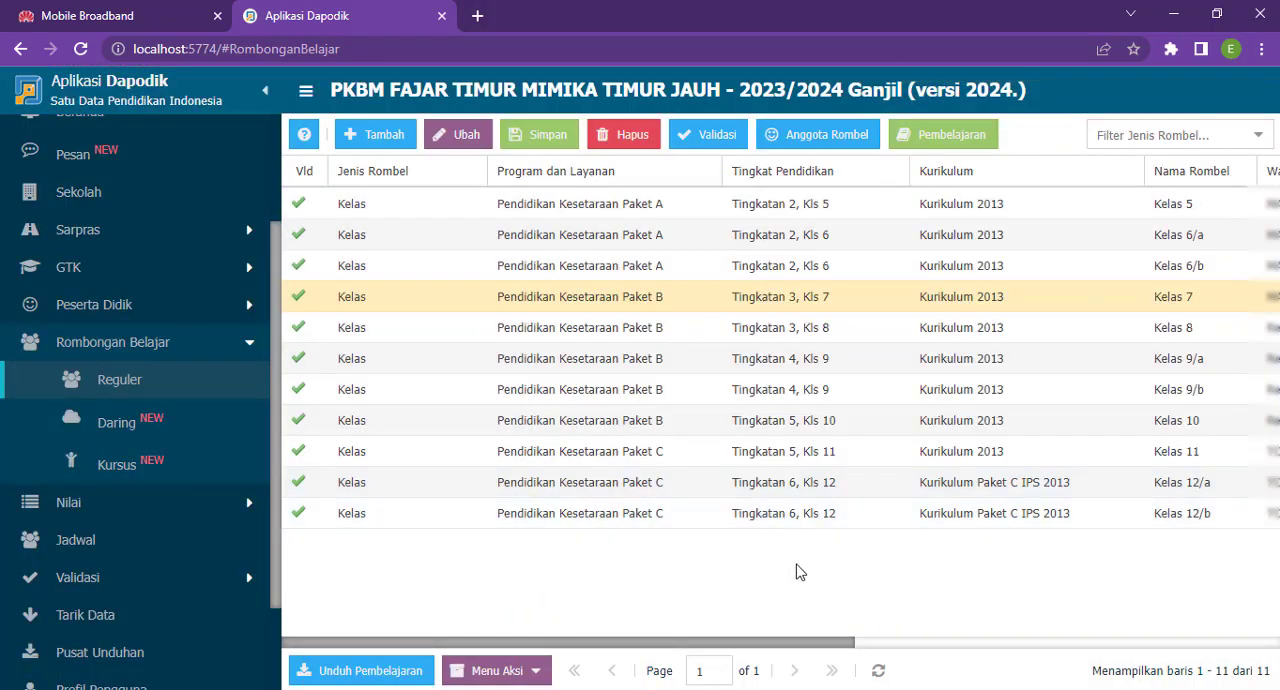
- Add the first page of listed Kelas 6 students, except the last two, to Kelas 7 with registration type Naik kelas
{"action": "left_click", "coordinate": [678, 324]}
{"action": "left_click", "coordinate": [667, 306]}
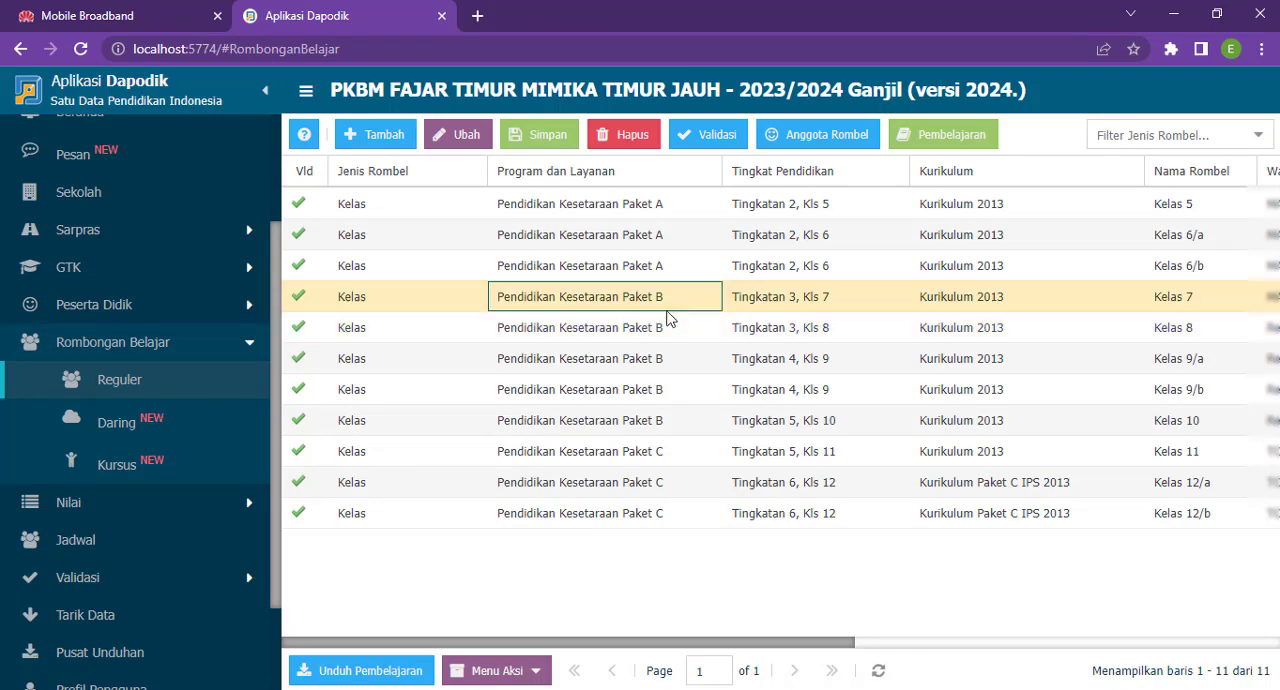
{"action": "left_click", "coordinate": [800, 136]}
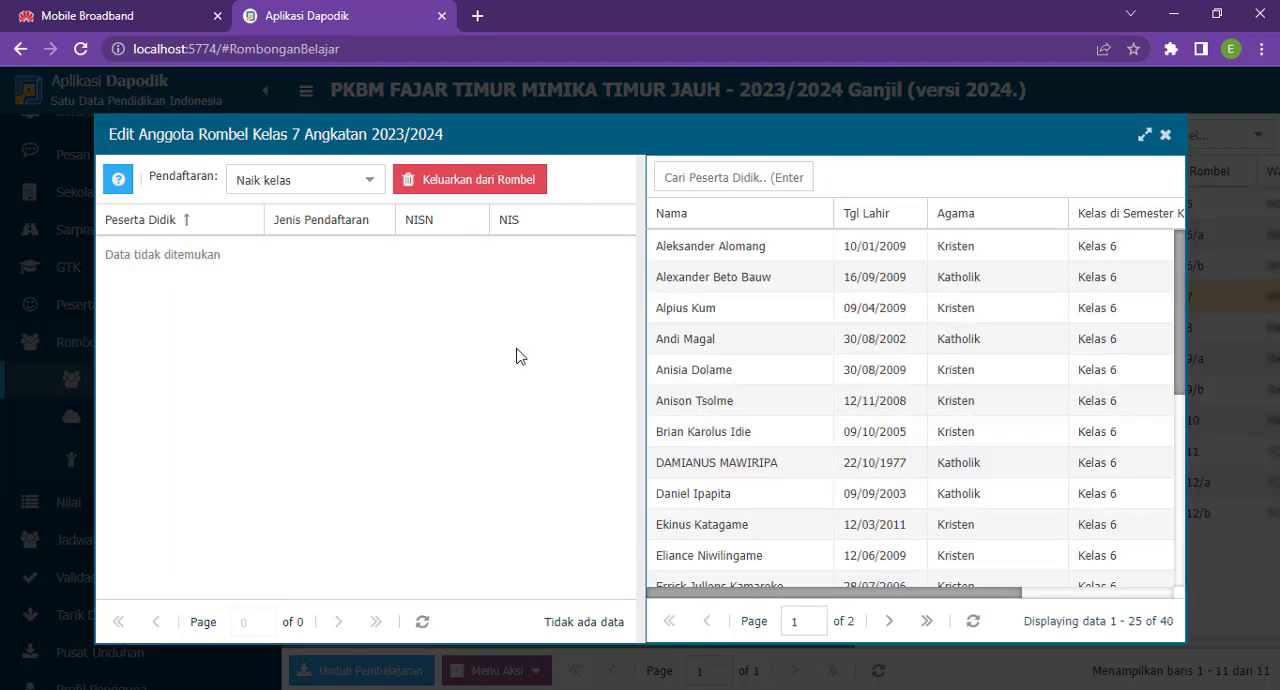
{"action": "left_click", "coordinate": [738, 252]}
{"action": "scroll", "coordinate": [714, 371], "scroll_direction": "down", "scroll_amount": 4}
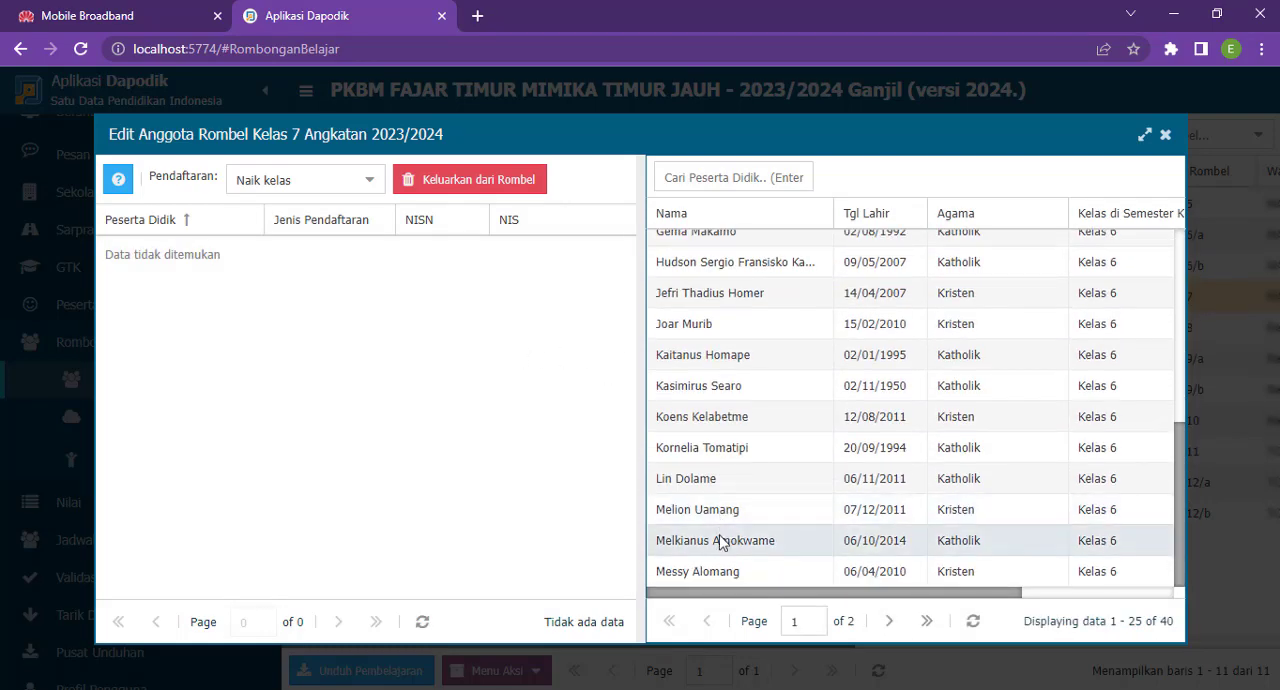
{"action": "left_click", "coordinate": [726, 540], "text": "shift"}
{"action": "left_click", "coordinate": [714, 510], "text": "shift"}
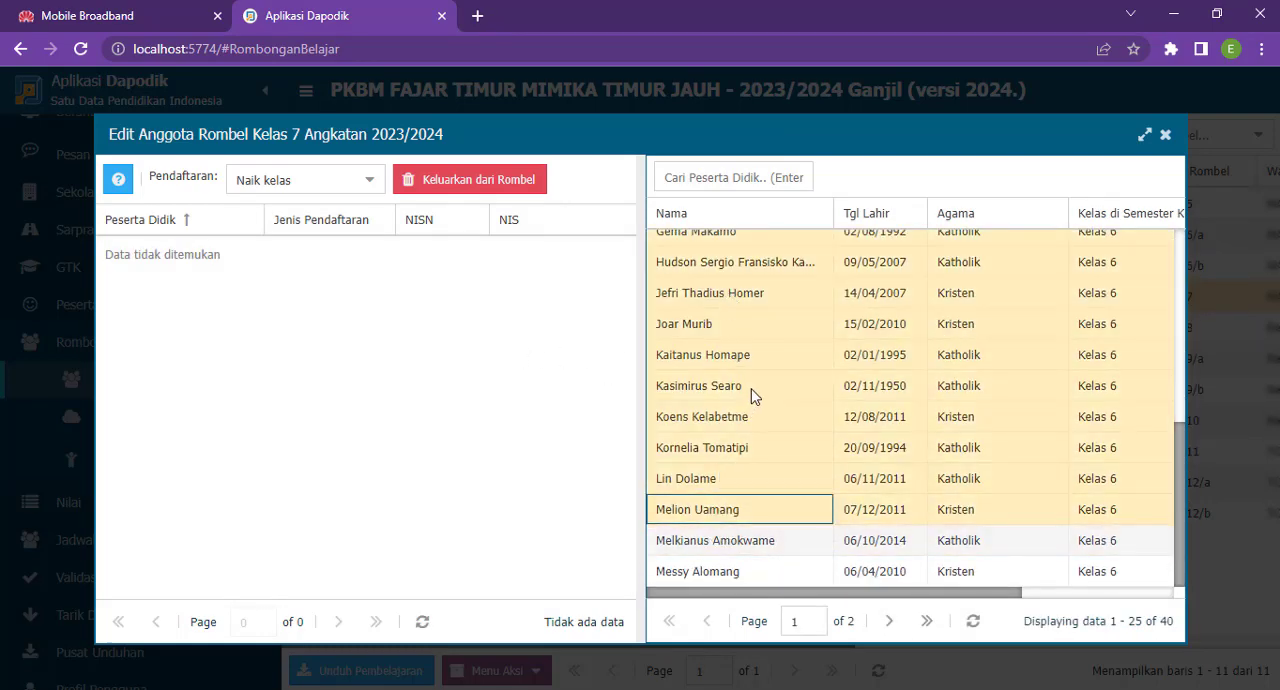
{"action": "left_click_drag", "start_coordinate": [584, 423], "coordinate": [586, 424]}
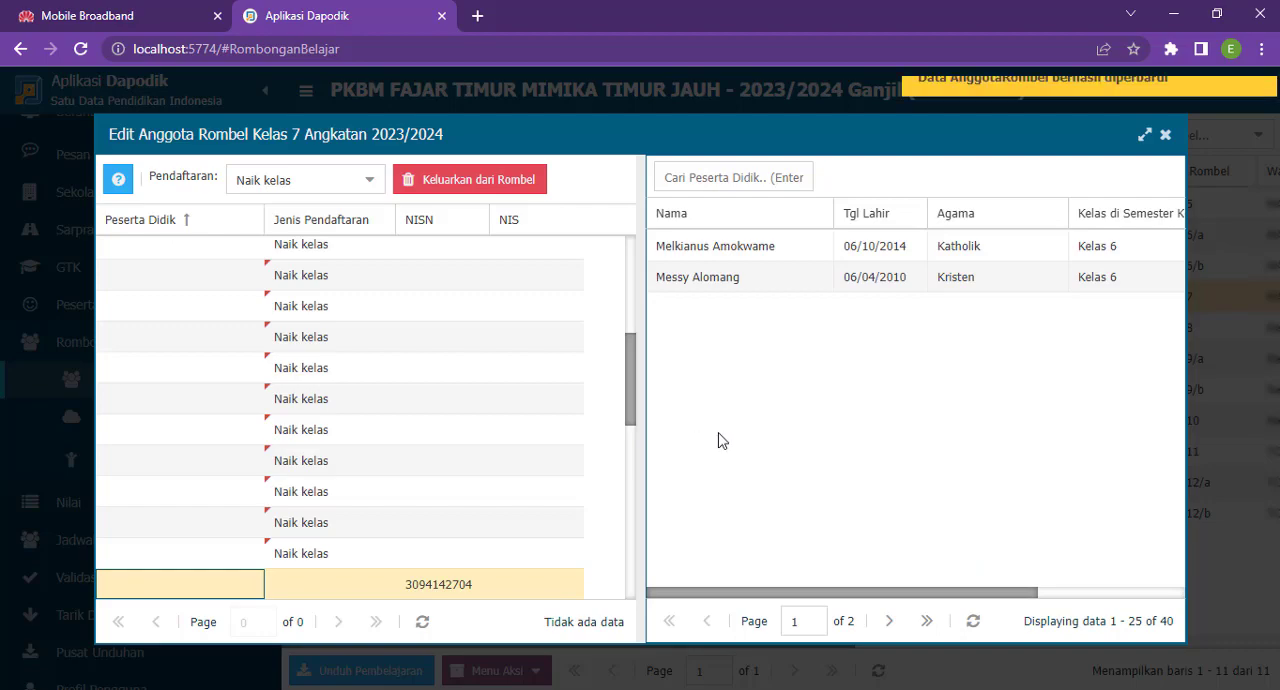
- Add all remaining Kelas 6 students to Kelas 7 as Naik kelas, refresh the candidate list and close the member editor
{"action": "left_click", "coordinate": [712, 278], "text": "shift"}
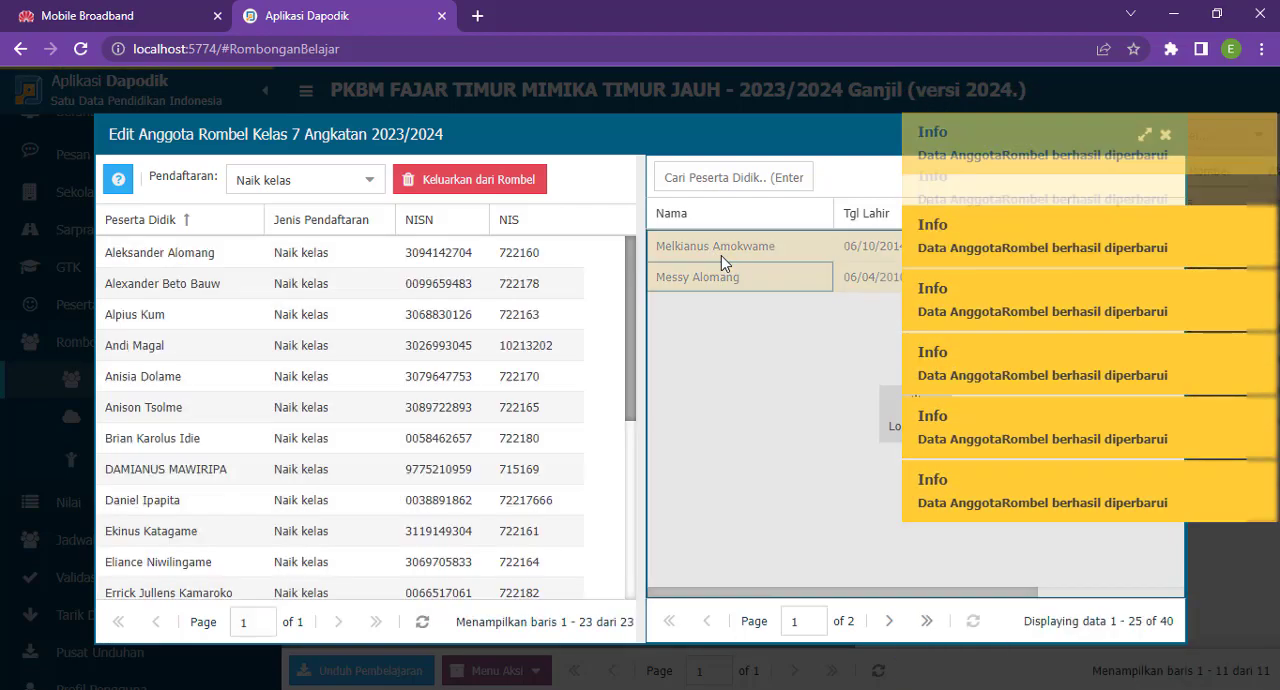
{"action": "left_click", "coordinate": [734, 252]}
{"action": "scroll", "coordinate": [739, 410], "scroll_direction": "down", "scroll_amount": 3}
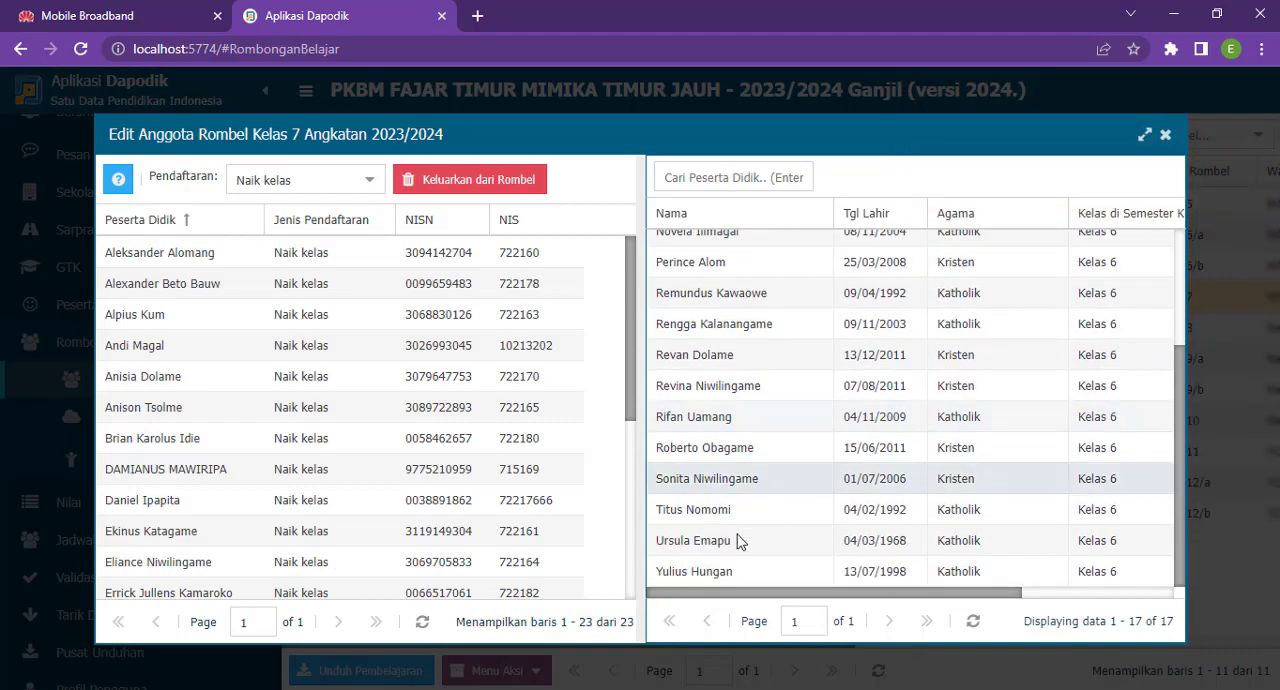
{"action": "left_click", "coordinate": [741, 571], "text": "shift"}
{"action": "left_click_drag", "start_coordinate": [588, 382], "coordinate": [590, 384]}
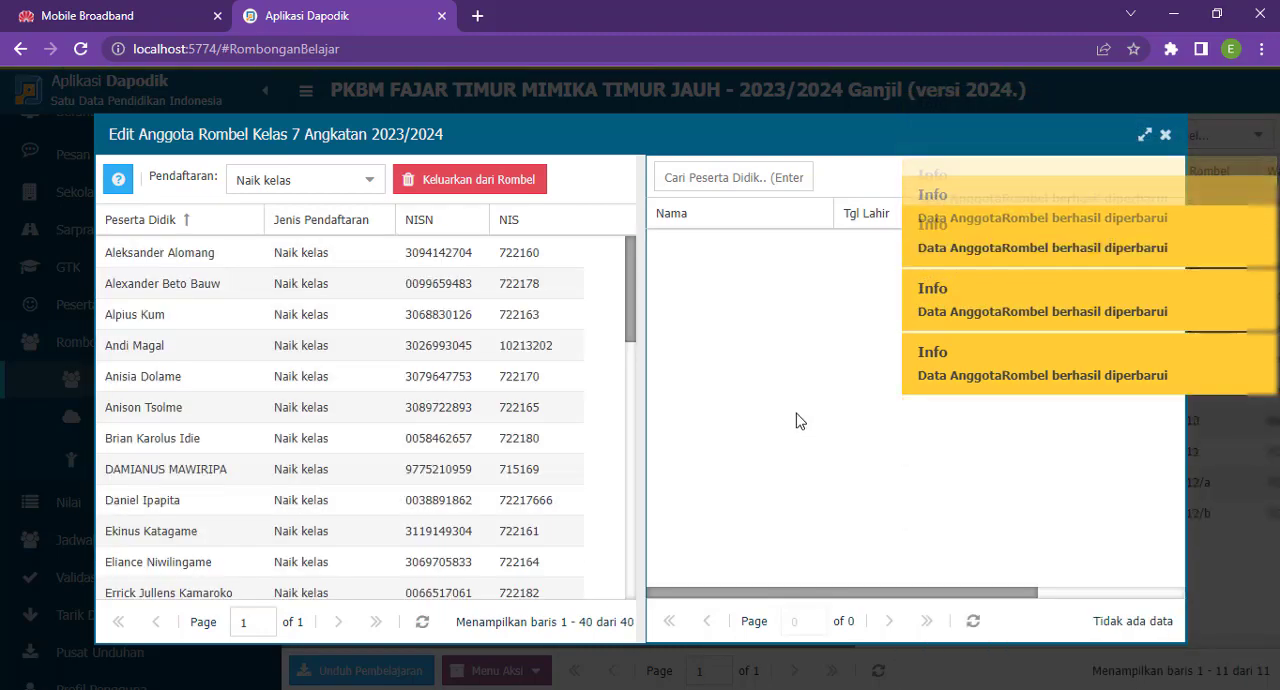
{"action": "left_click", "coordinate": [974, 623]}
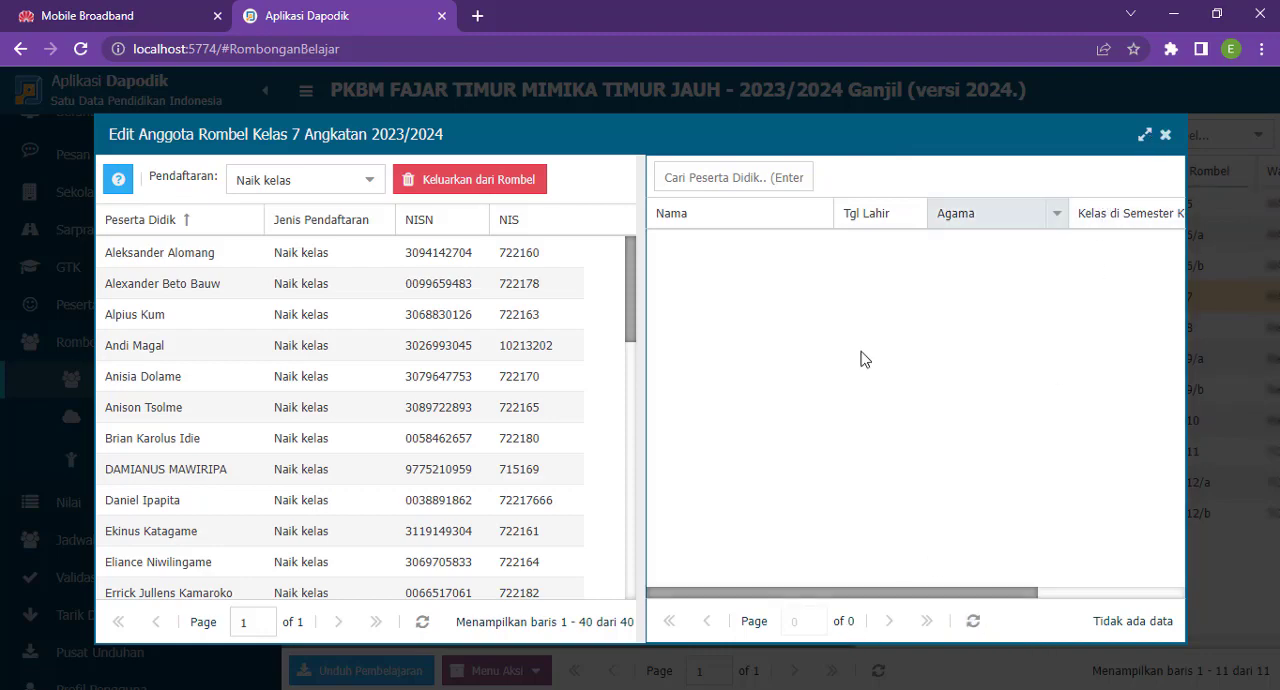
{"action": "left_click", "coordinate": [1165, 136]}
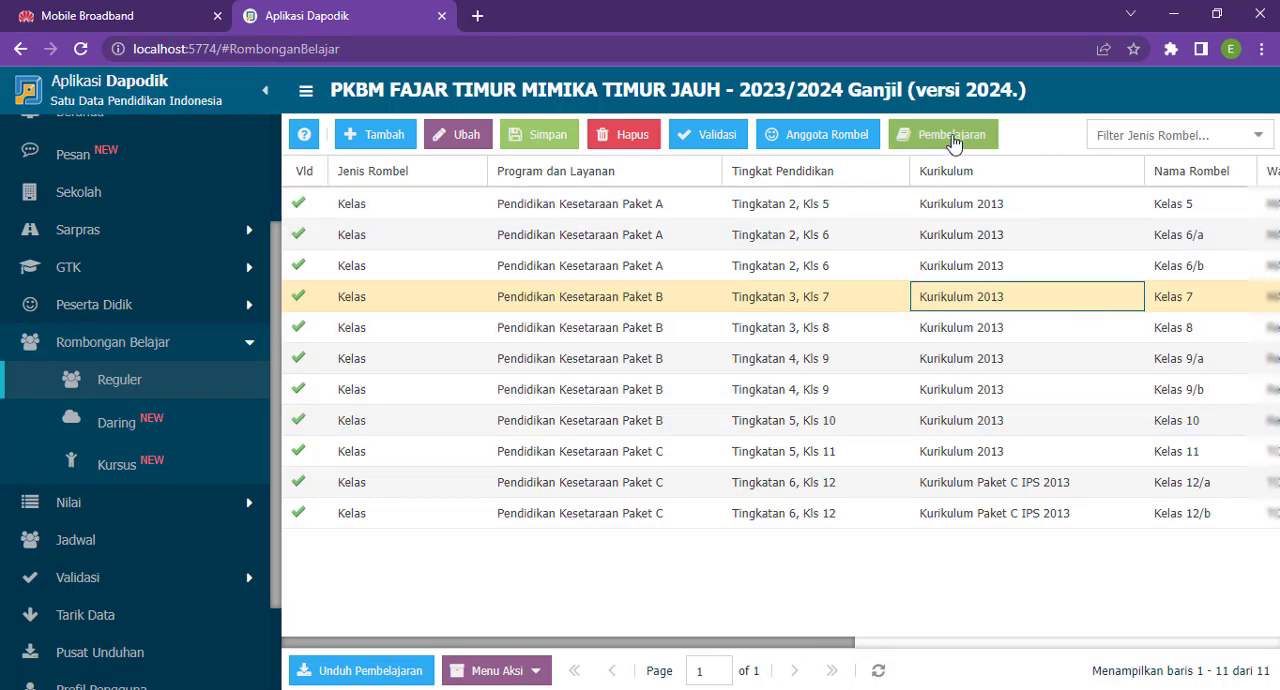
- Copy the SK Mengajar number from the Bahasa Indonesia lesson of Kelas 8
{"action": "left_click", "coordinate": [946, 327]}
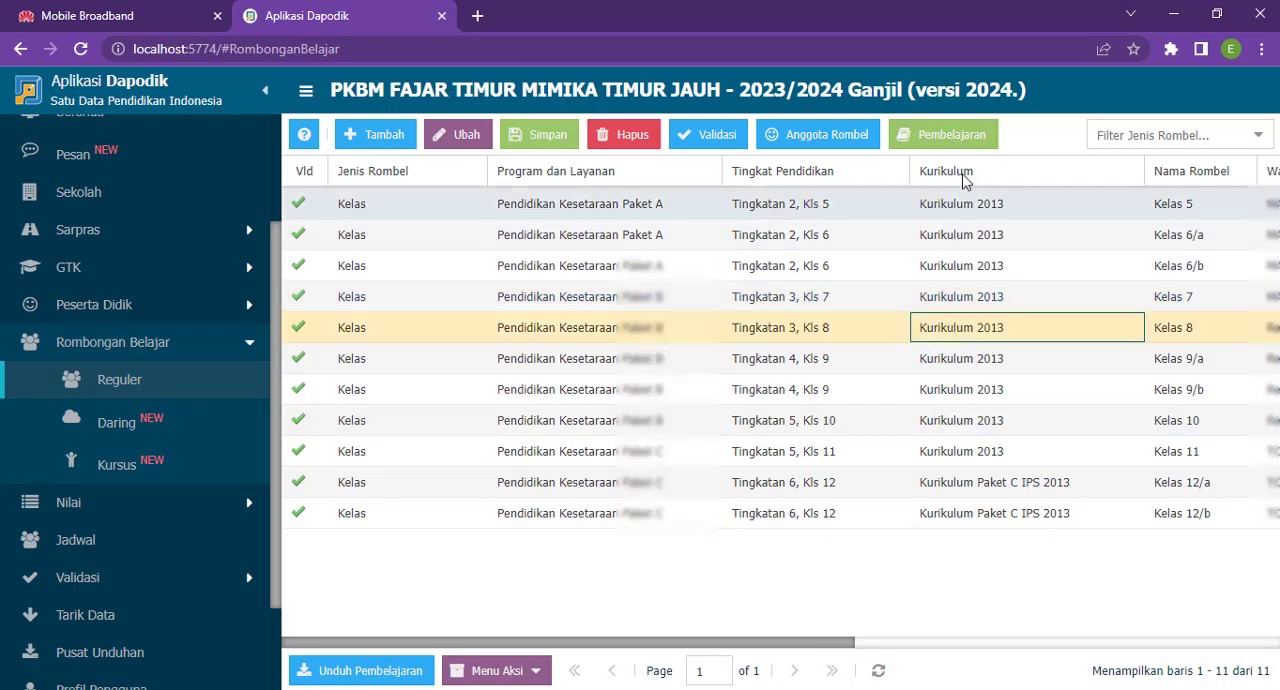
{"action": "left_click", "coordinate": [960, 134]}
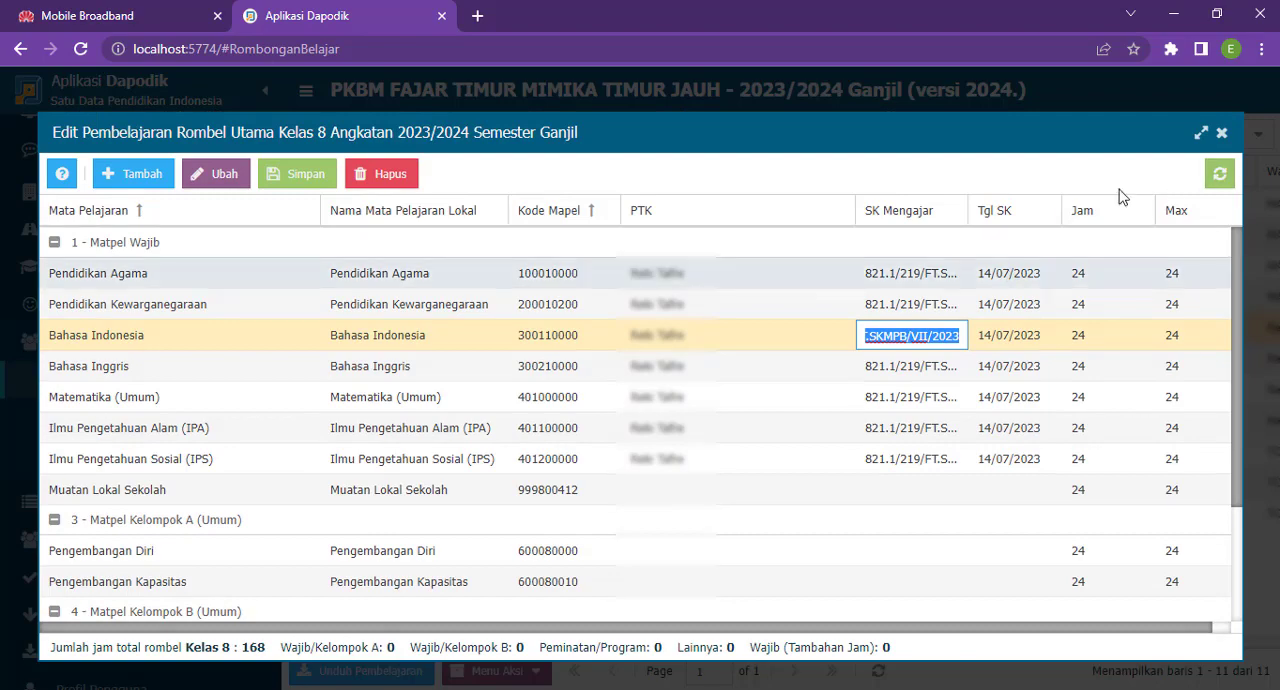
{"action": "left_click", "coordinate": [1221, 133]}
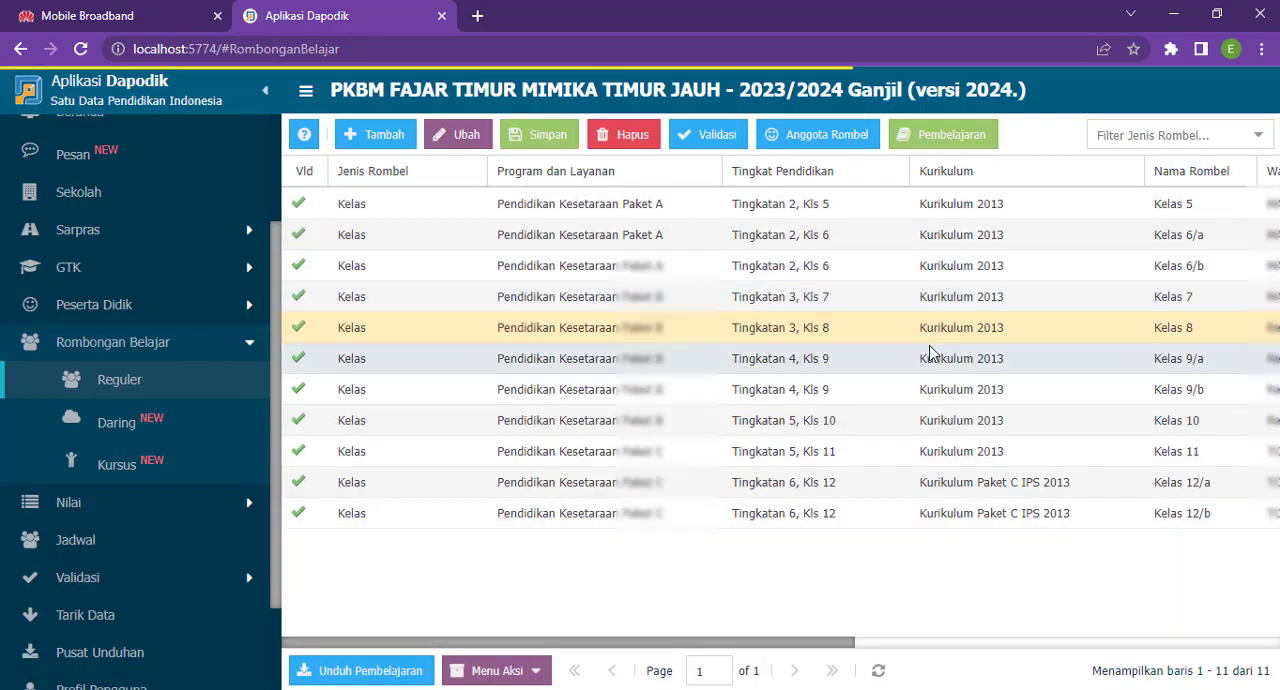
- Compare the Pembelajaran data of Kelas 7 and Kelas 8 for PTK, SK Mengajar and Tgl SK entries
{"action": "left_click", "coordinate": [923, 298]}
{"action": "left_click", "coordinate": [922, 137]}
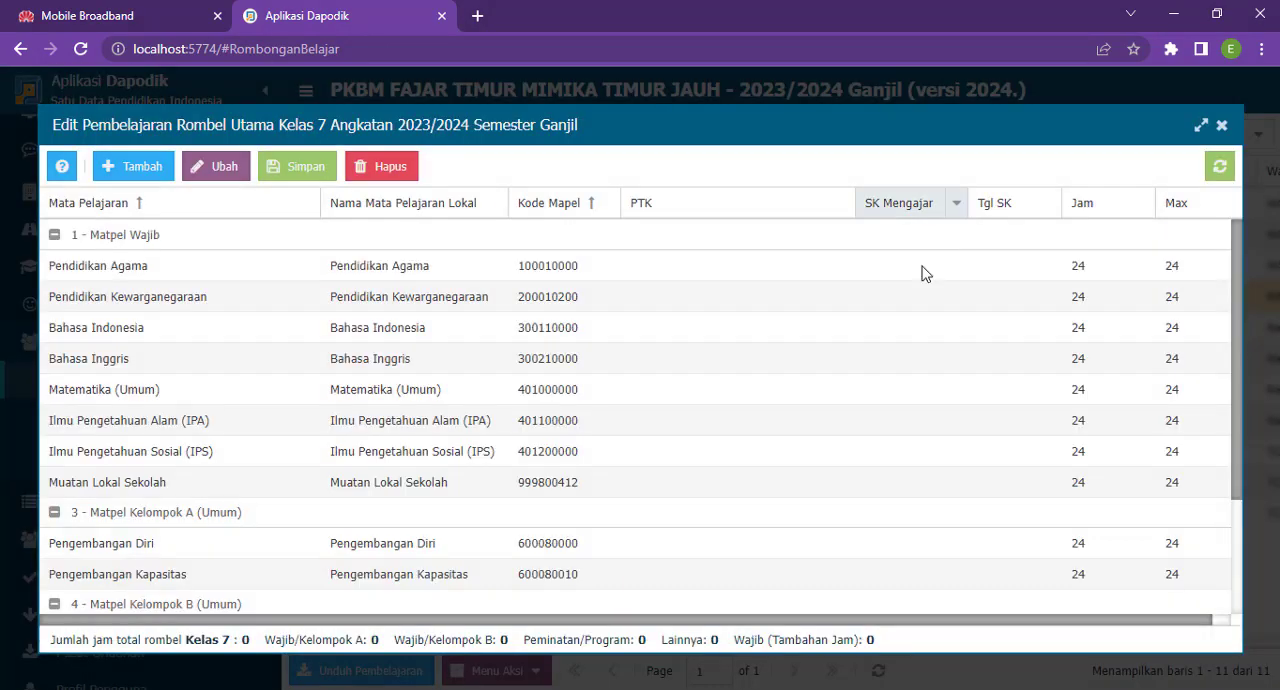
{"action": "left_click", "coordinate": [1221, 127]}
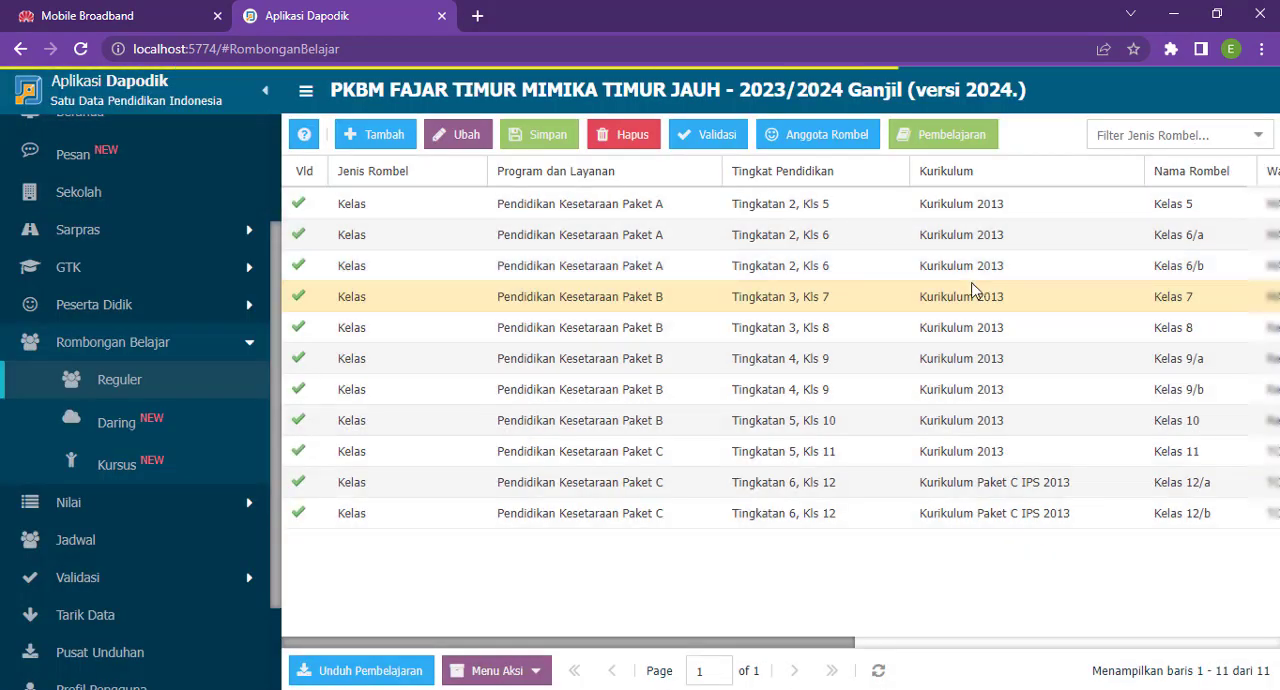
{"action": "left_click", "coordinate": [955, 332]}
{"action": "left_click", "coordinate": [945, 132]}
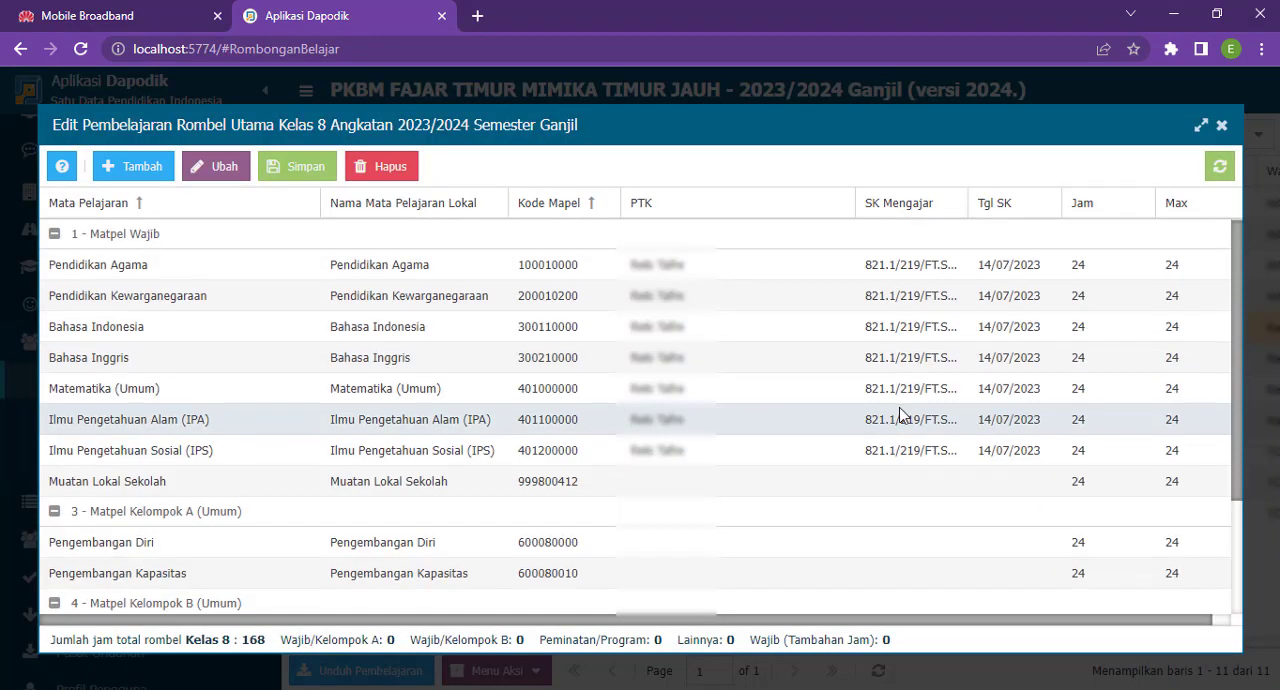
{"action": "scroll", "coordinate": [991, 380], "scroll_direction": "down", "scroll_amount": 3}
{"action": "scroll", "coordinate": [994, 343], "scroll_direction": "up", "scroll_amount": 3}
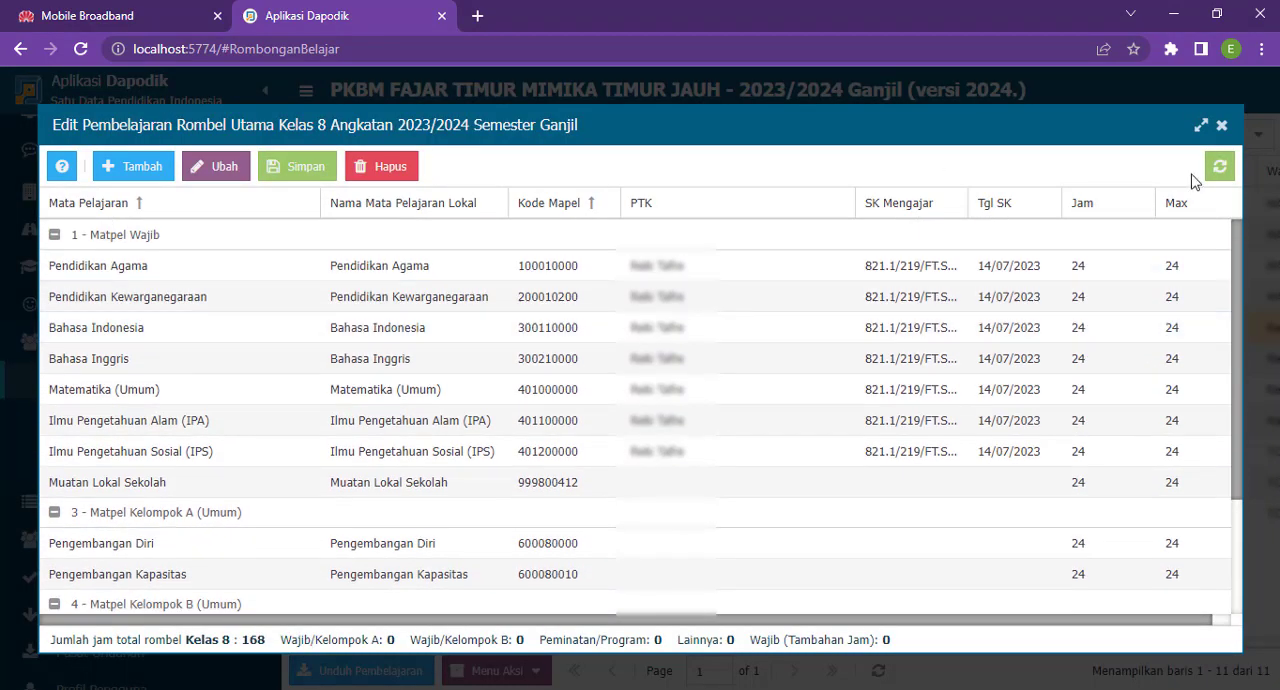
{"action": "left_click", "coordinate": [1222, 127]}
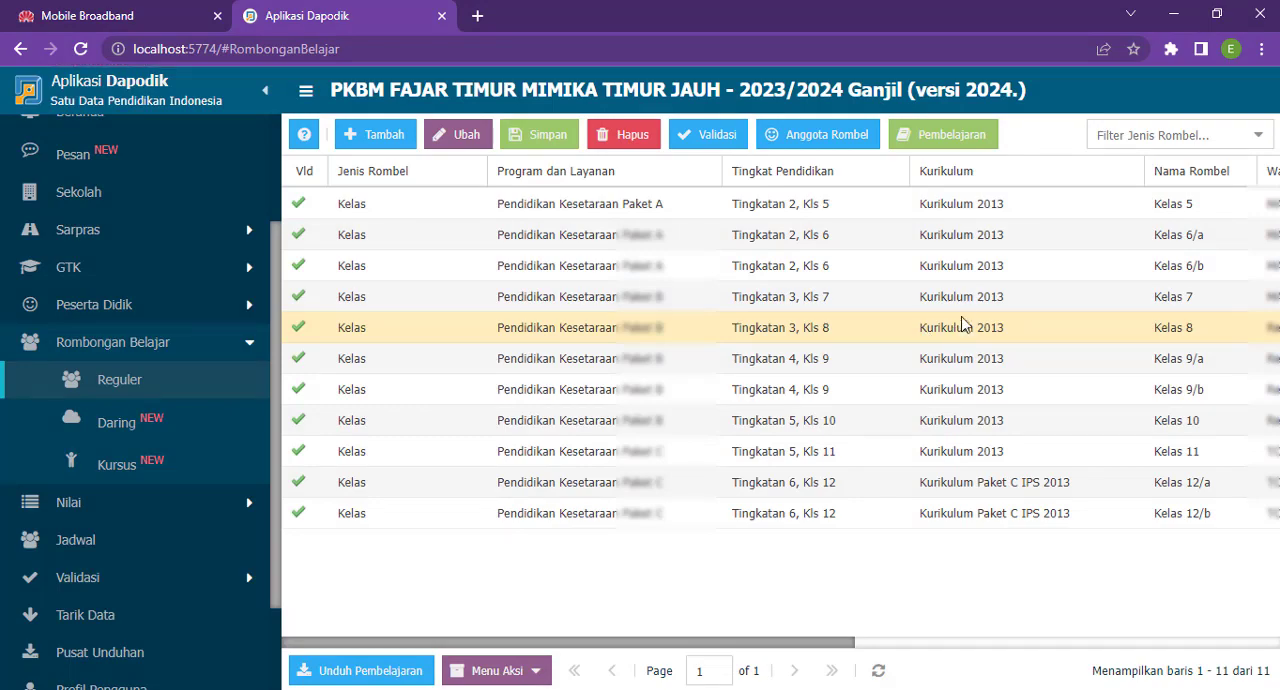
- Paste the copied SK Mengajar number into the seven Kelas 7 lessons from Pendidikan Agama through Ilmu Pengetahuan Sosial (IPS)
{"action": "left_click", "coordinate": [964, 297]}
{"action": "left_click", "coordinate": [943, 134]}
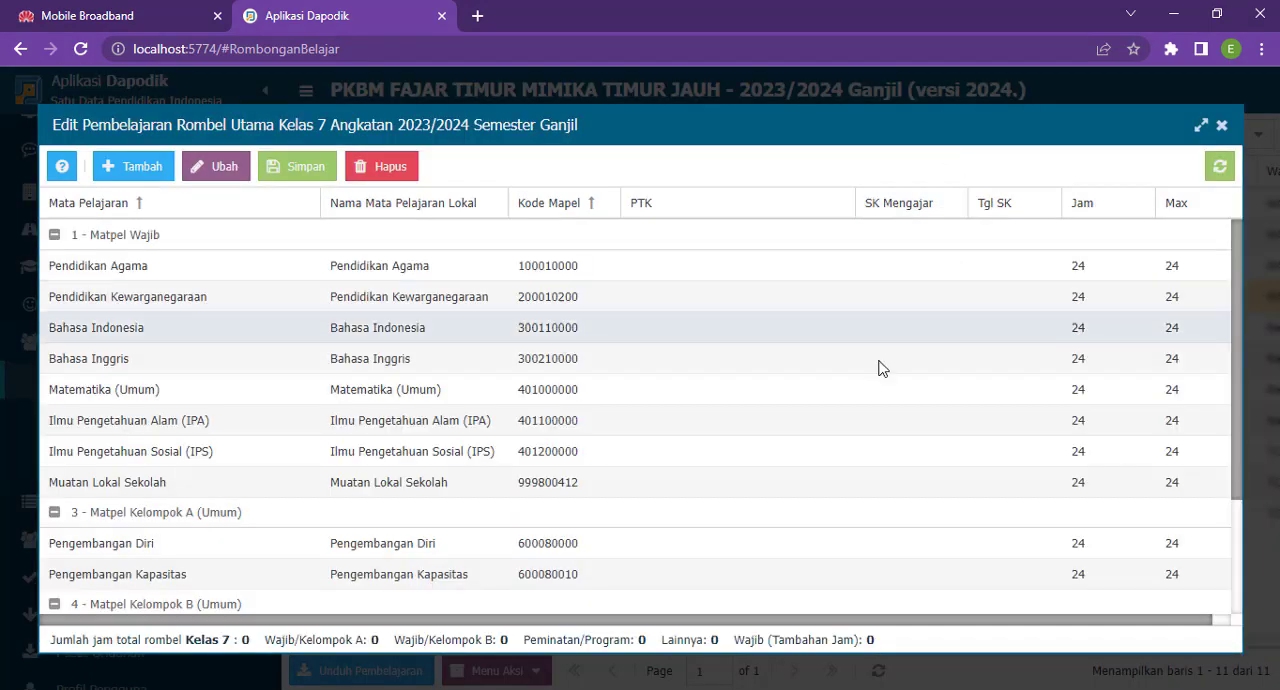
{"action": "left_click", "coordinate": [749, 266]}
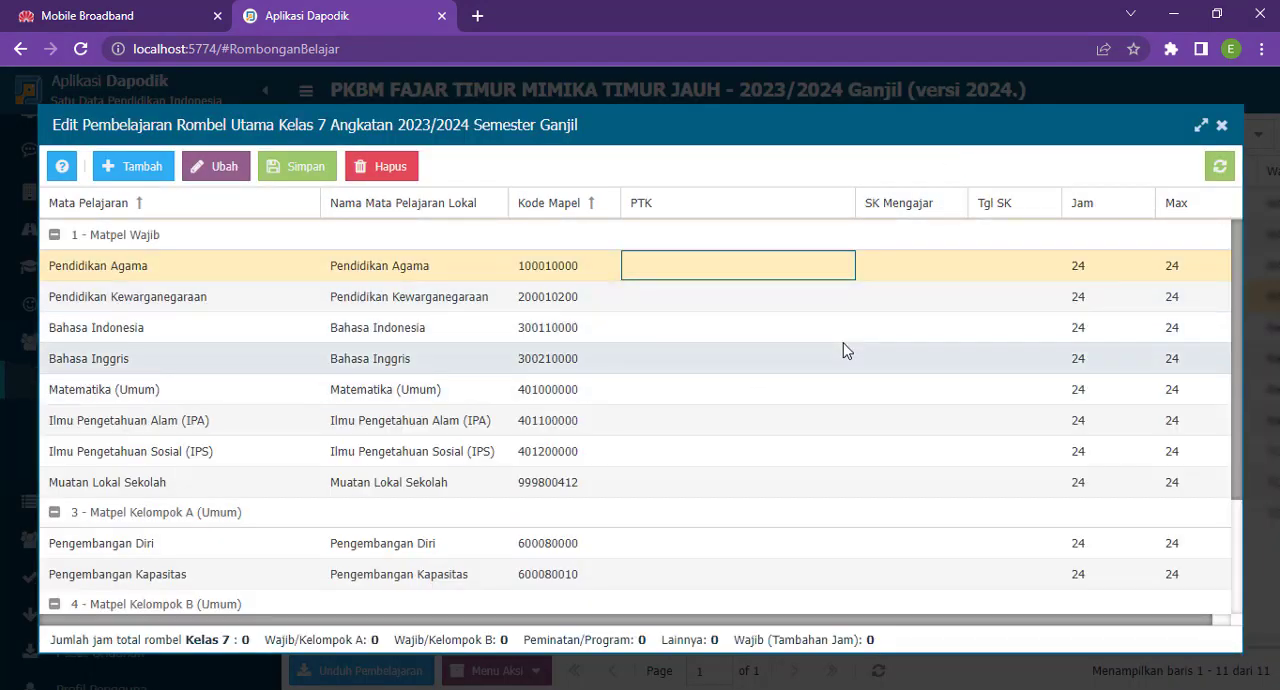
{"action": "key", "text": "Return"}
{"action": "key", "text": "ctrl+v"}
{"action": "key", "text": "Return"}
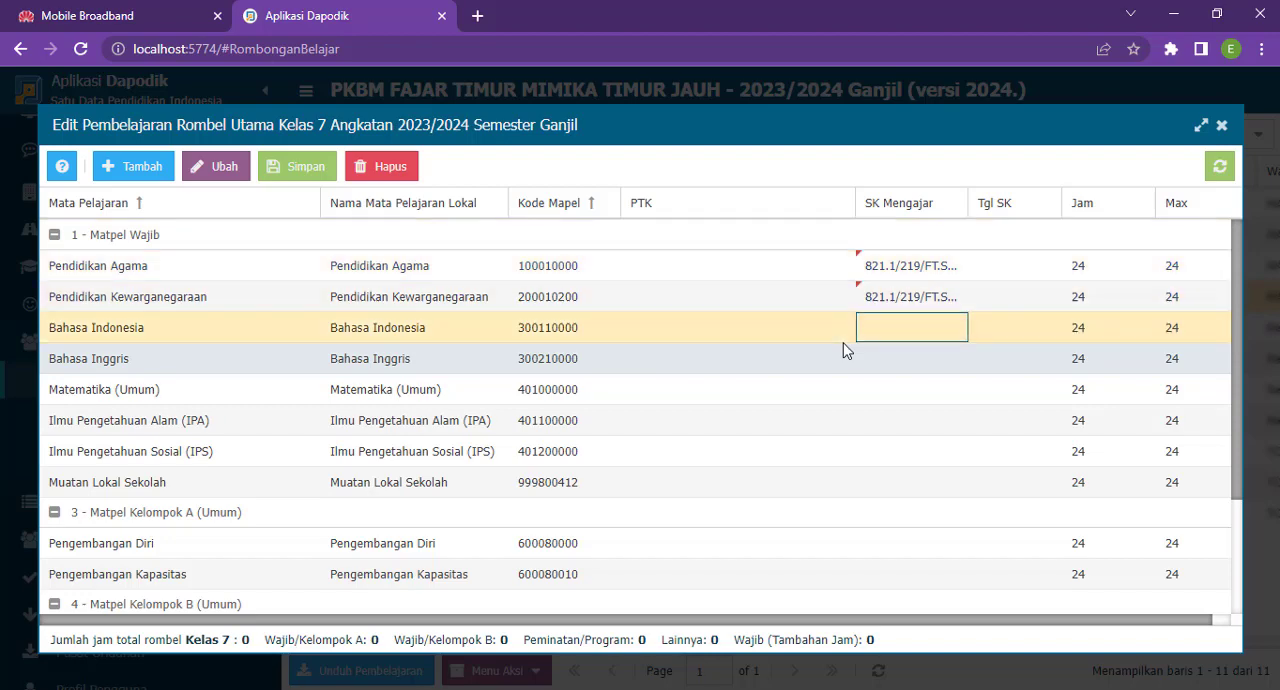
{"action": "key", "text": "ctrl+v"}
{"action": "key", "text": "Return"}
{"action": "key", "text": "Return"}
{"action": "key", "text": "ctrl+v"}
{"action": "key", "text": "Return"}
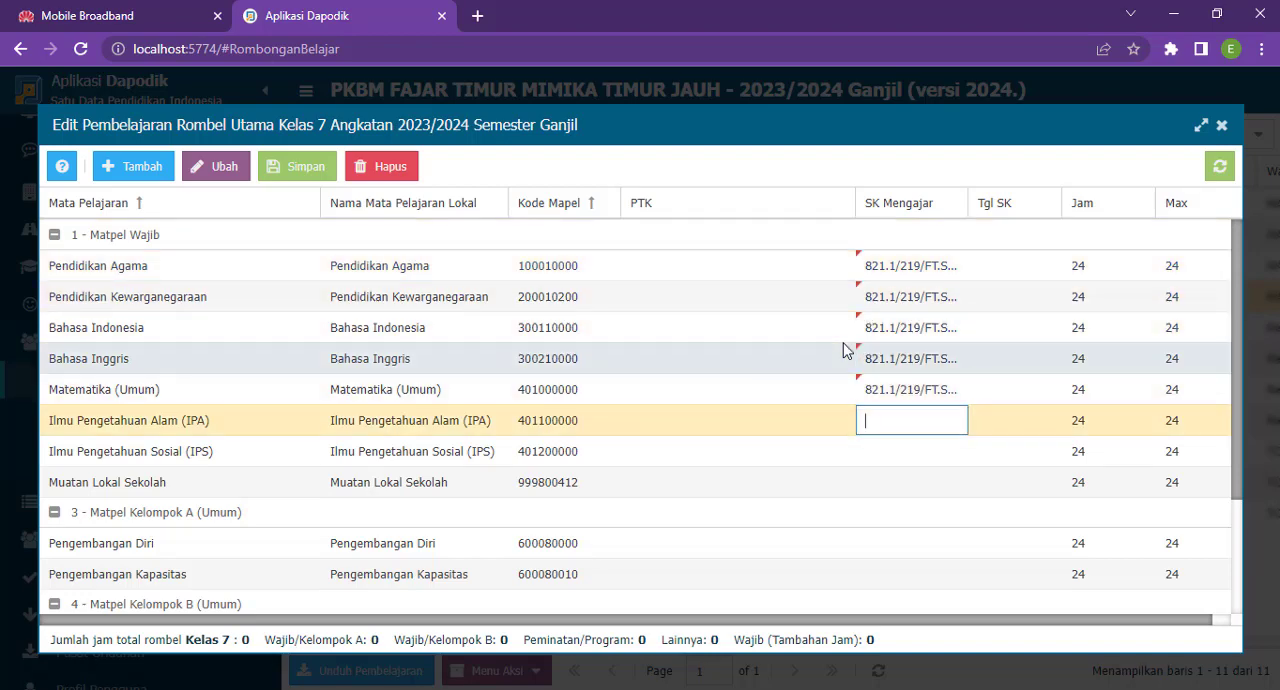
{"action": "key", "text": "ctrl+v"}
{"action": "key", "text": "Return"}
{"action": "key", "text": "ctrl+v"}
{"action": "key", "text": "Return"}
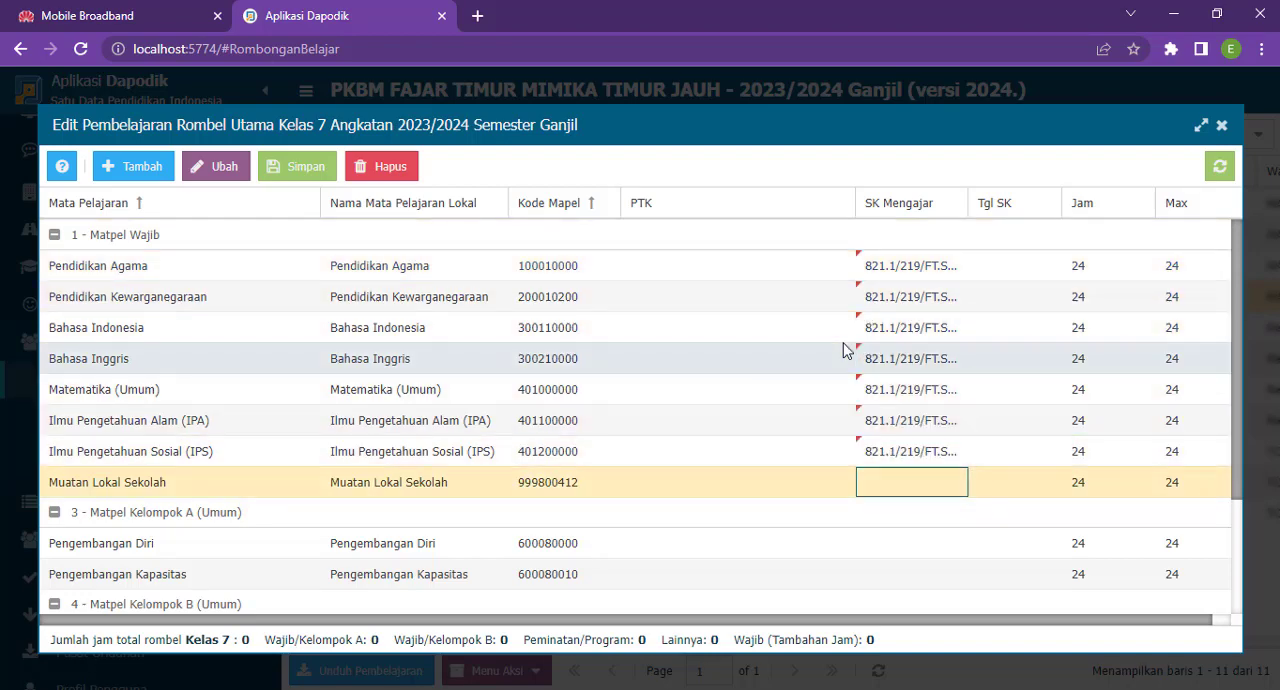
- Set Tgl SK to 14/07/2023 for the seven Kelas 7 lessons from Pendidikan Agama through Ilmu Pengetahuan Sosial (IPS)
{"action": "left_click", "coordinate": [1005, 277]}
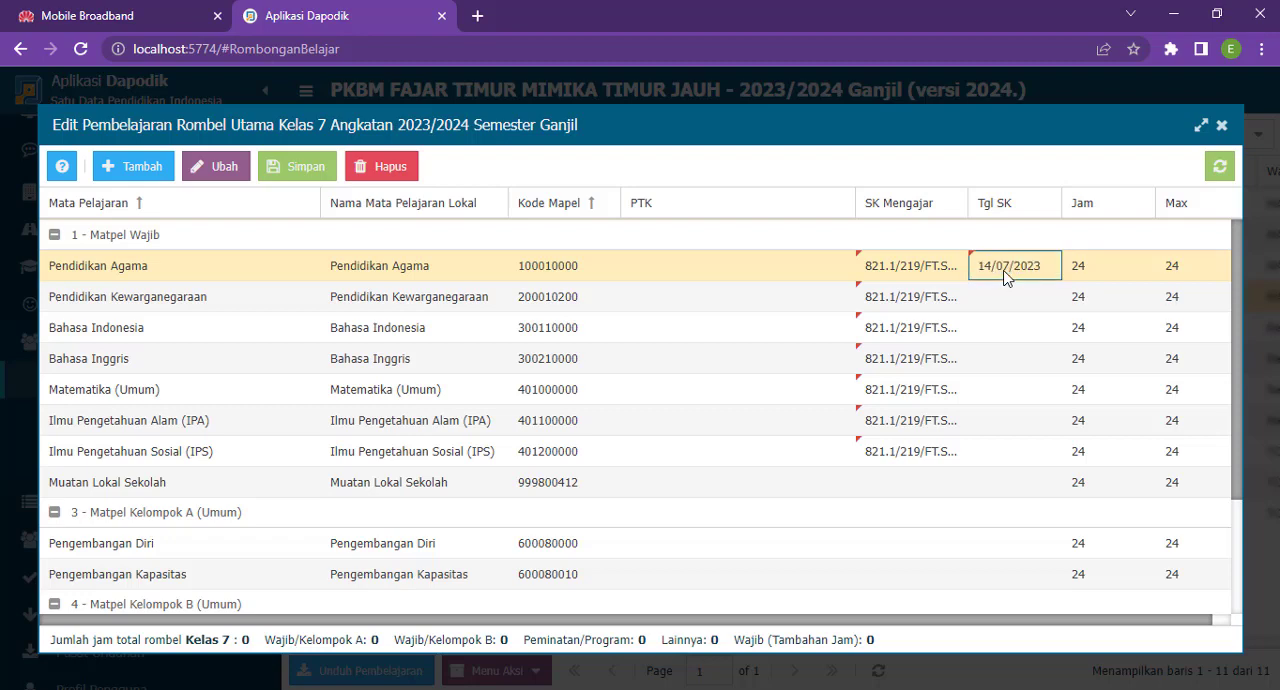
{"action": "key", "text": "Down"}
{"action": "key", "text": "Return"}
{"action": "type", "text": "14/07/2023"}
{"action": "key", "text": "Return"}
{"action": "key", "text": "Down"}
{"action": "key", "text": "Return"}
{"action": "type", "text": "14/07/2023"}
{"action": "key", "text": "Return"}
{"action": "key", "text": "Down"}
{"action": "key", "text": "Return"}
{"action": "type", "text": "14/07/2023"}
{"action": "key", "text": "Return"}
{"action": "key", "text": "Down"}
{"action": "key", "text": "Return"}
{"action": "type", "text": "14/07/2023"}
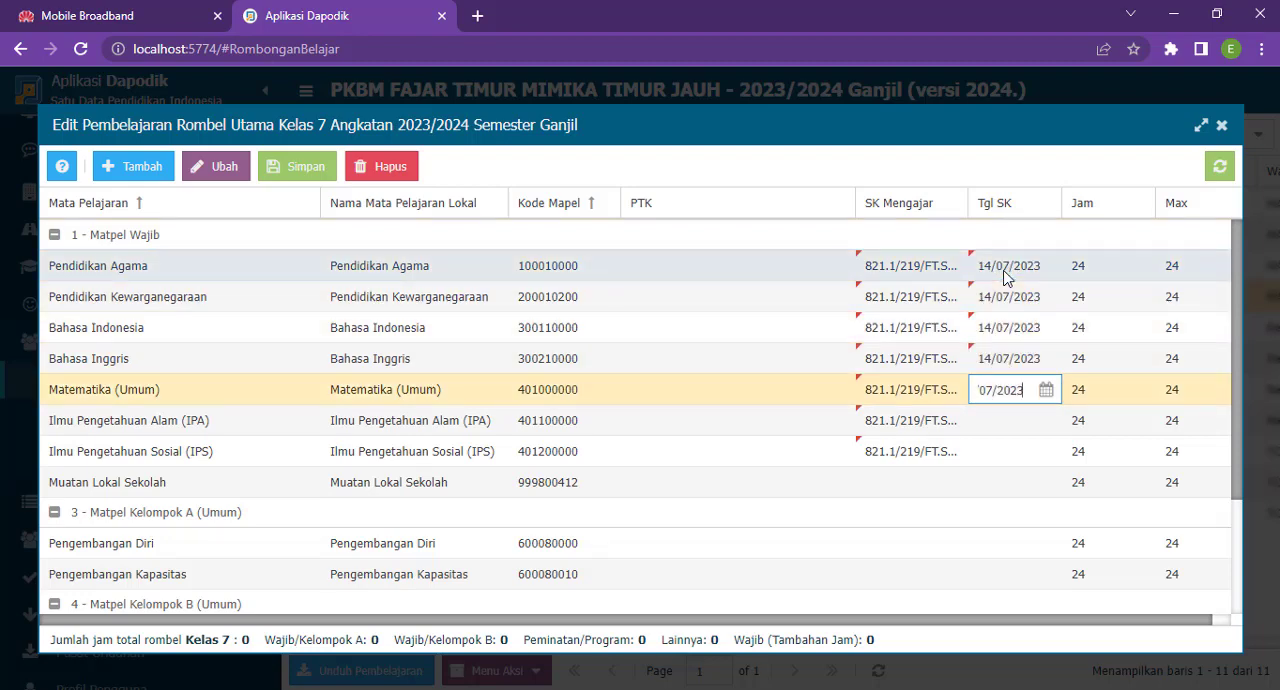
{"action": "key", "text": "Return"}
{"action": "key", "text": "Down"}
{"action": "key", "text": "Return"}
{"action": "type", "text": "14/07/2023"}
{"action": "key", "text": "Return"}
{"action": "key", "text": "Down"}
{"action": "key", "text": "Return"}
- Assign the Kelas 8 teacher as PTK for the Pendidikan Agama lesson of Kelas 7
{"action": "key", "text": "Up"}
{"action": "key", "text": "Up"}
{"action": "key", "text": "Up"}
{"action": "key", "text": "Up"}
{"action": "key", "text": "Up"}
{"action": "key", "text": "Up"}
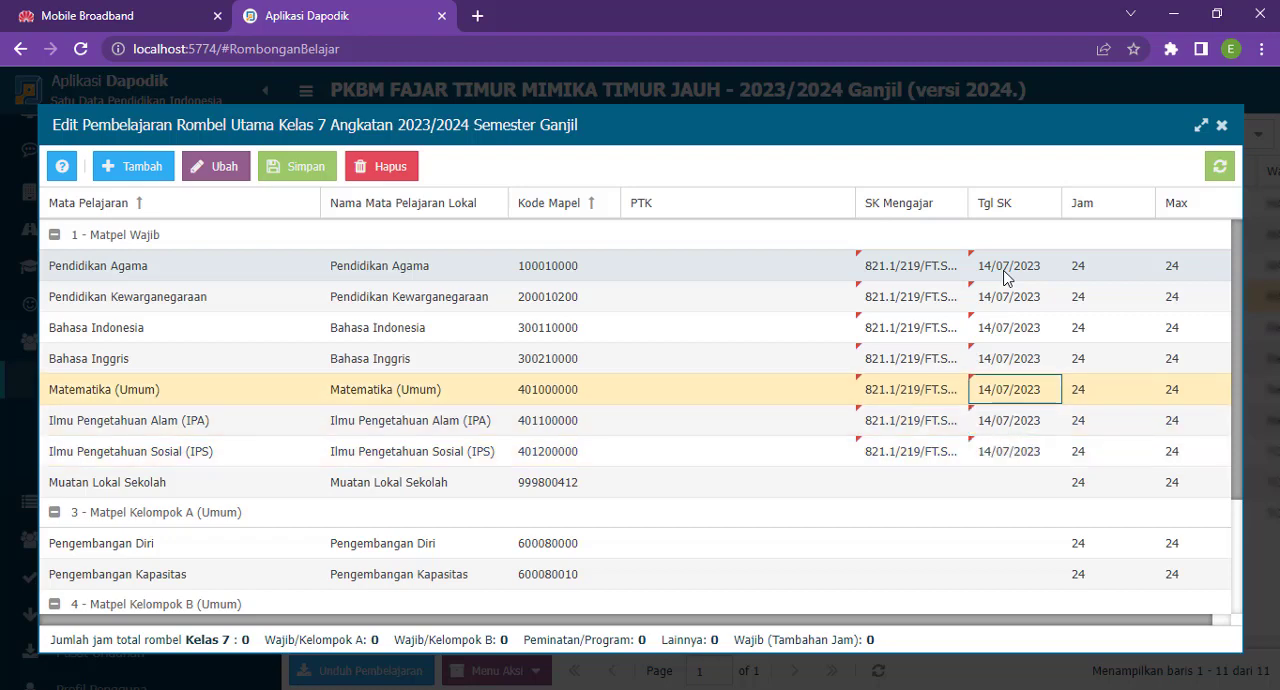
{"action": "key", "text": "Left"}
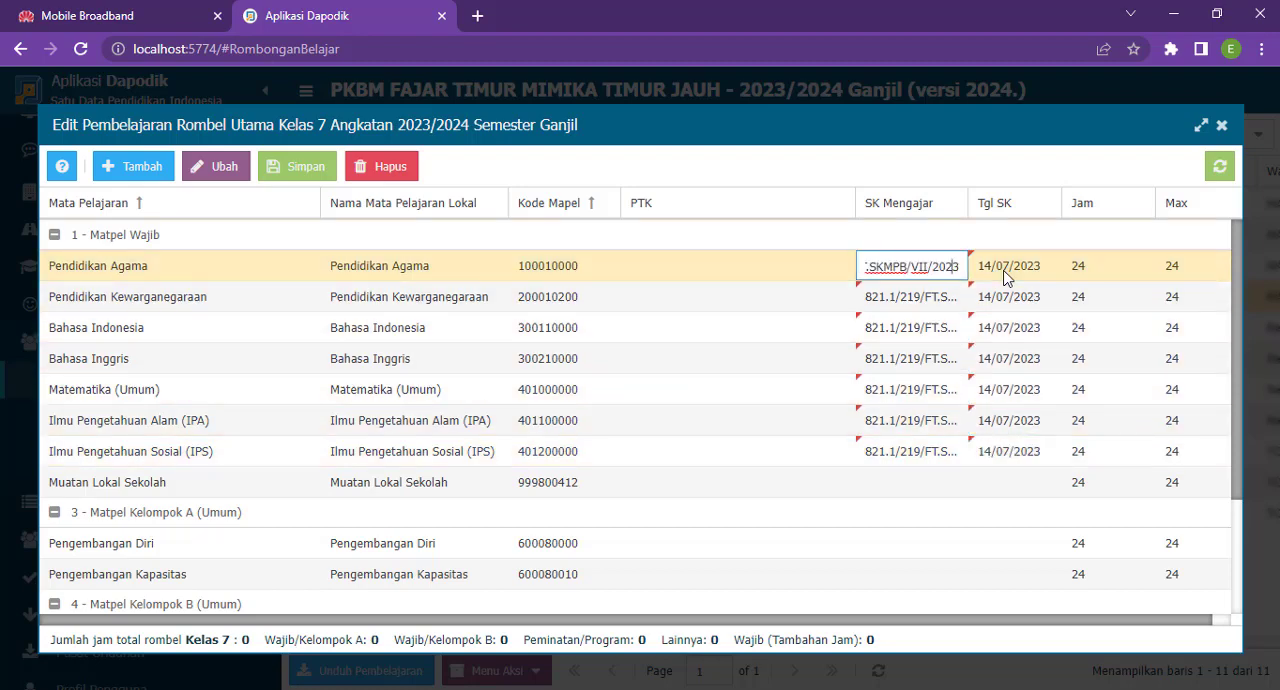
{"action": "key", "text": "Left"}
{"action": "key", "text": "Return"}
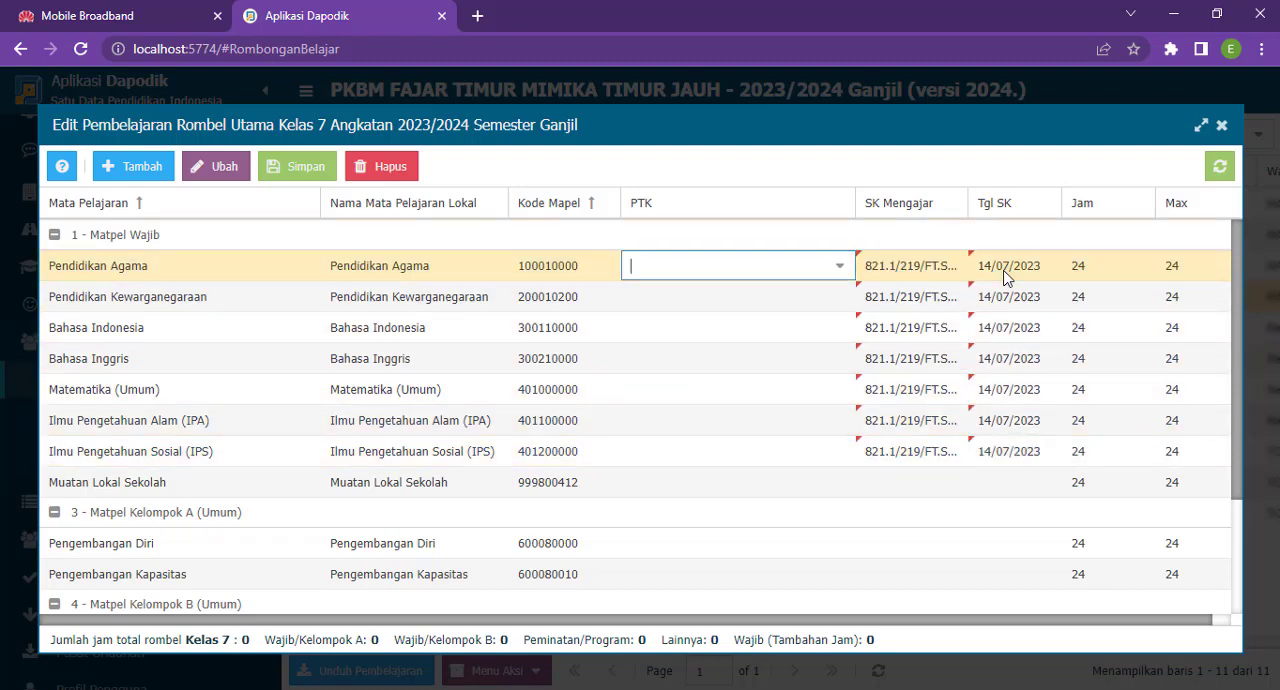
{"action": "key", "text": "Down"}
{"action": "key", "text": "Down"}
{"action": "key", "text": "Down"}
{"action": "key", "text": "Down"}
{"action": "key", "text": "Down"}
{"action": "key", "text": "Down"}
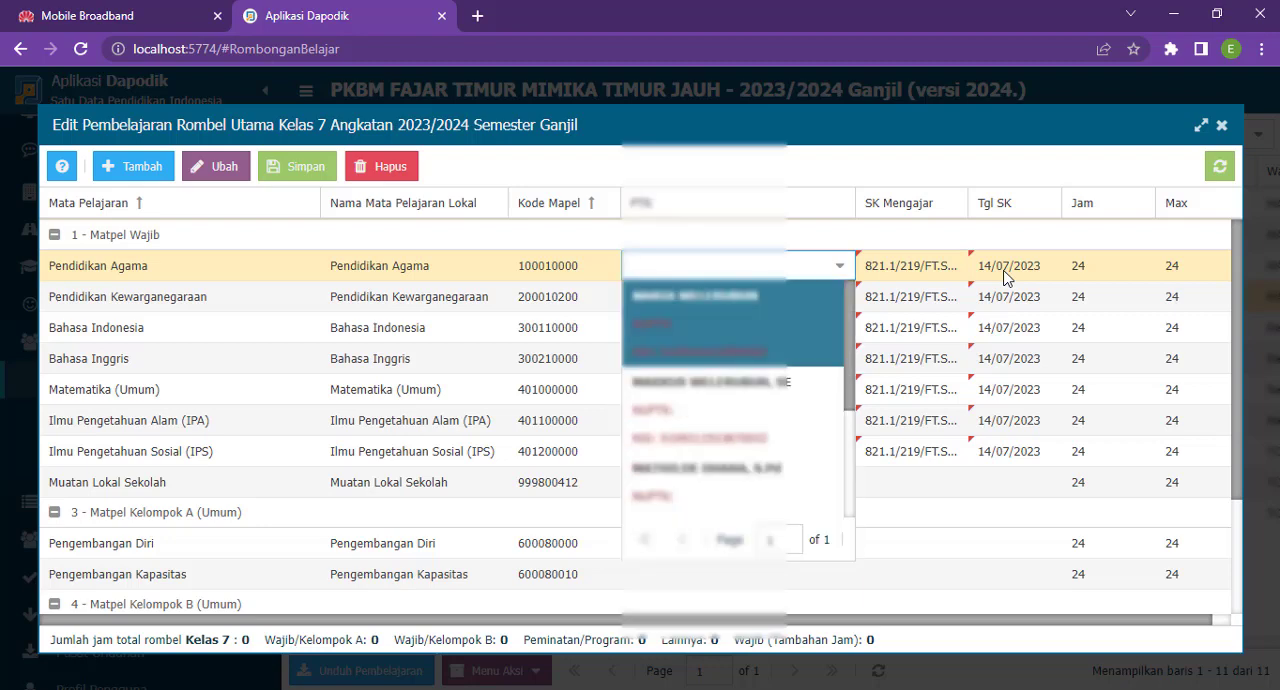
{"action": "key", "text": "Up"}
{"action": "key", "text": "Up"}
{"action": "key", "text": "Return"}
- Assign the same teacher as PTK for the Pendidikan Kewarganegaraan and Bahasa Indonesia lessons
{"action": "key", "text": "Return"}
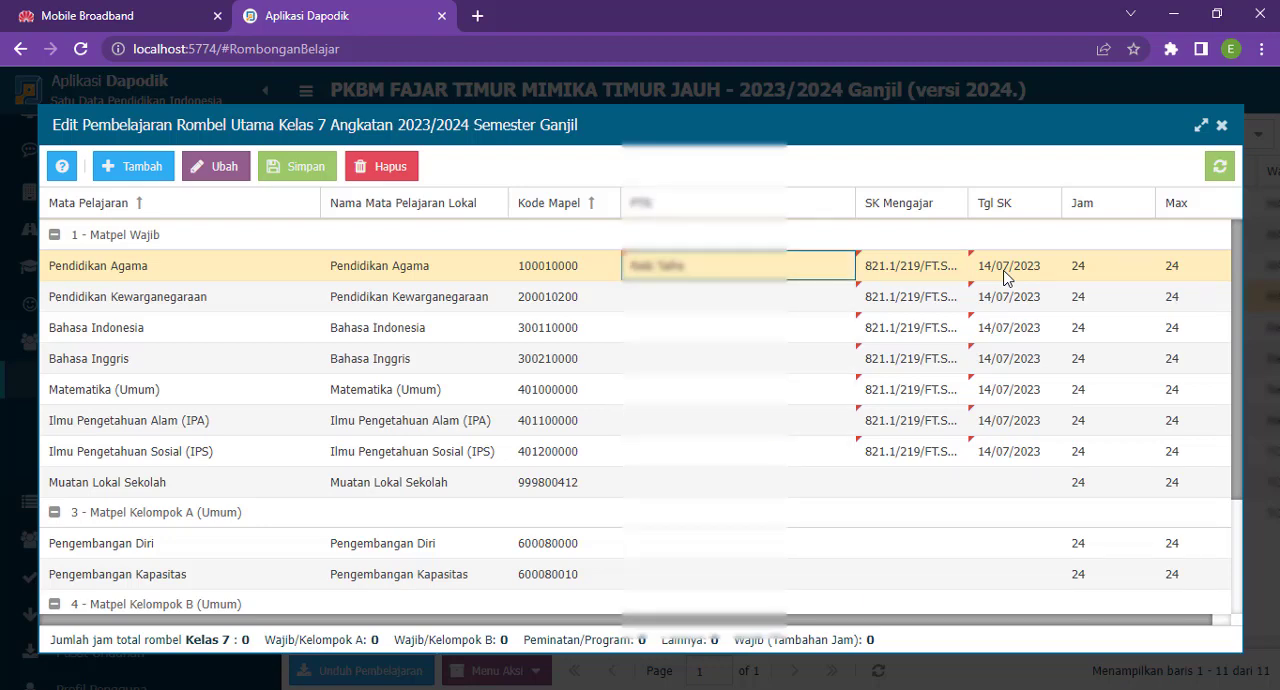
{"action": "key", "text": "Down"}
{"action": "key", "text": "Return"}
{"action": "key", "text": "Down"}
{"action": "key", "text": "Down"}
{"action": "key", "text": "Down"}
{"action": "key", "text": "Down"}
{"action": "key", "text": "Return"}
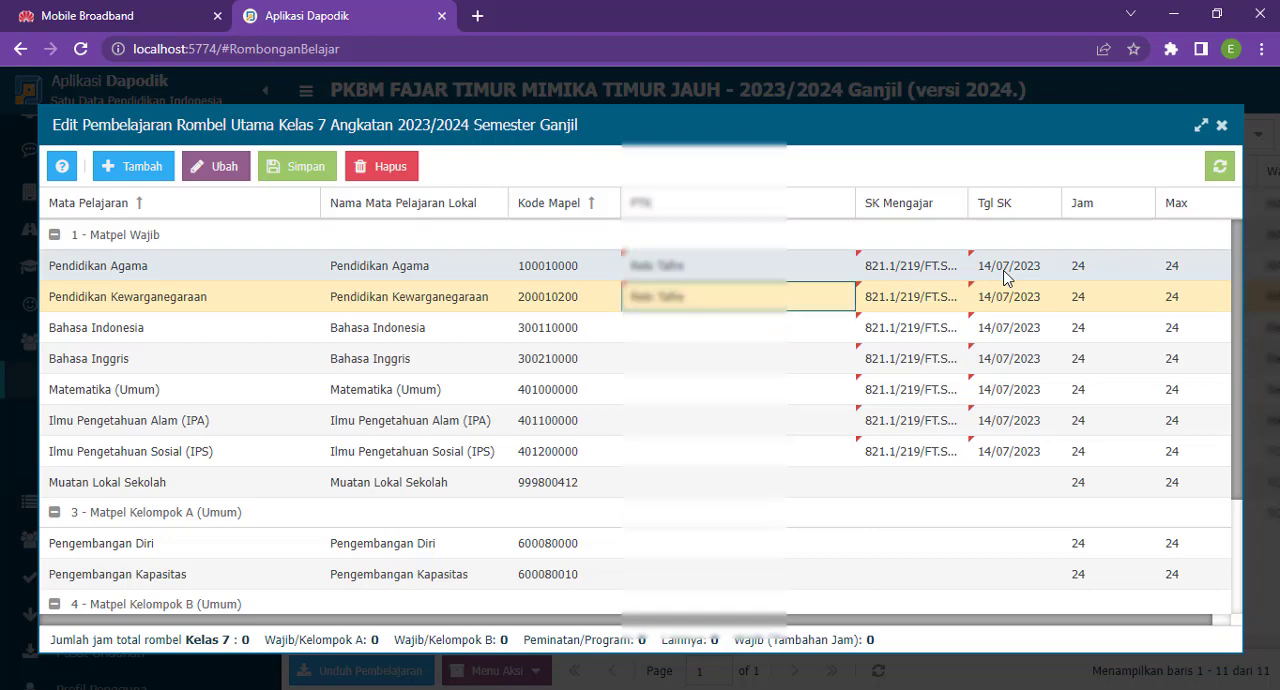
{"action": "key", "text": "Return"}
{"action": "key", "text": "Down"}
{"action": "key", "text": "Return"}
{"action": "key", "text": "Down"}
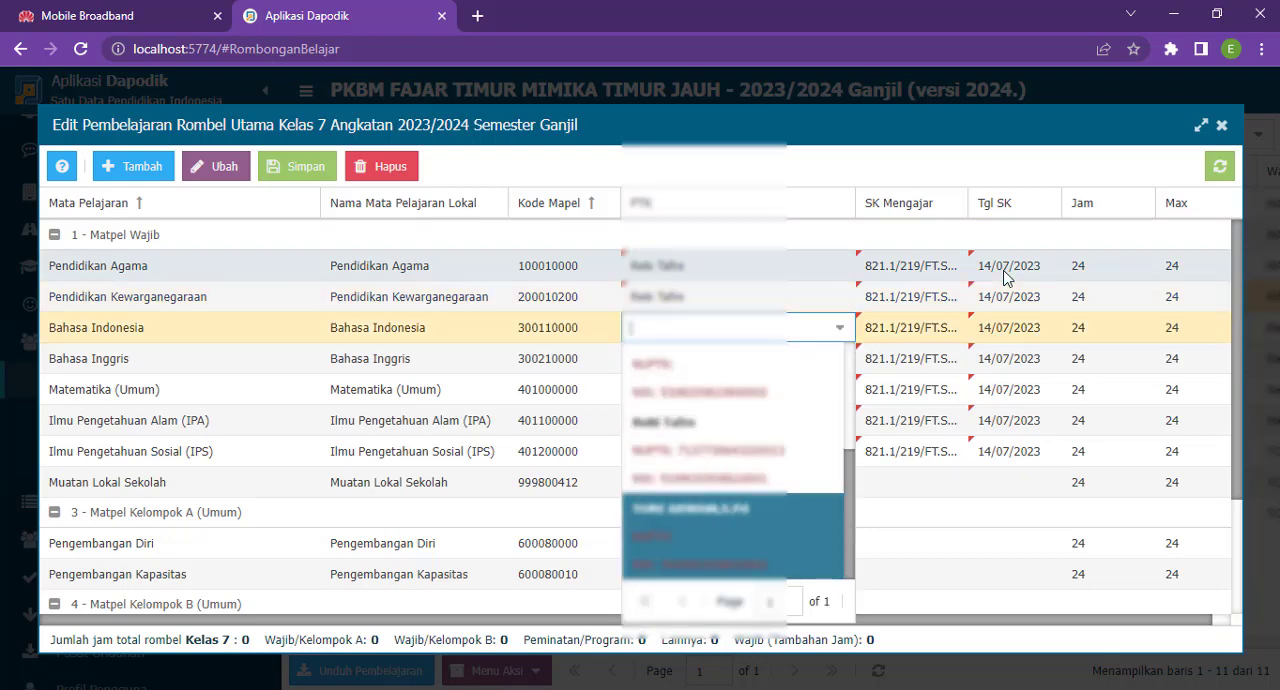
{"action": "key", "text": "Up"}
{"action": "key", "text": "Return"}
- Assign the same teacher as PTK for the Bahasa Inggris and Matematika (Umum) lessons
{"action": "key", "text": "Return"}
{"action": "key", "text": "Down"}
{"action": "key", "text": "Return"}
{"action": "key", "text": "Down"}
{"action": "key", "text": "Down"}
{"action": "key", "text": "Down"}
{"action": "key", "text": "Down"}
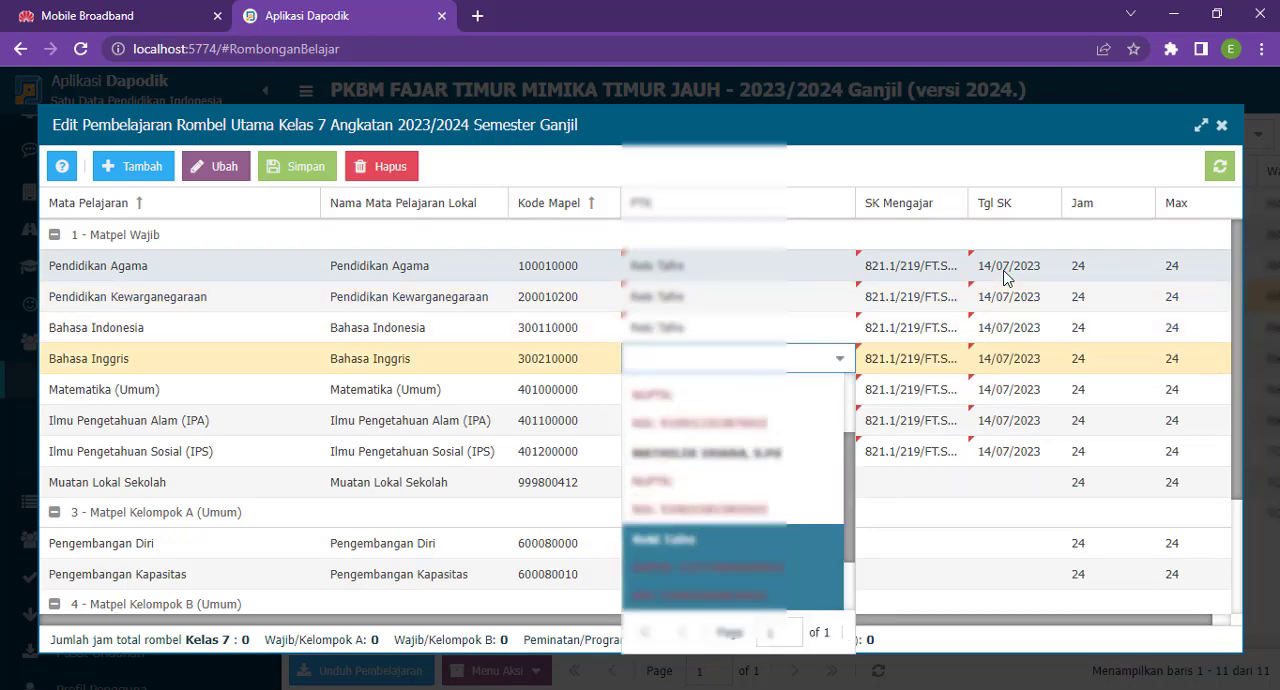
{"action": "key", "text": "Return"}
{"action": "key", "text": "Return"}
{"action": "key", "text": "Down"}
{"action": "key", "text": "Return"}
{"action": "key", "text": "Down"}
{"action": "key", "text": "Down"}
{"action": "key", "text": "Down"}
{"action": "key", "text": "Down"}
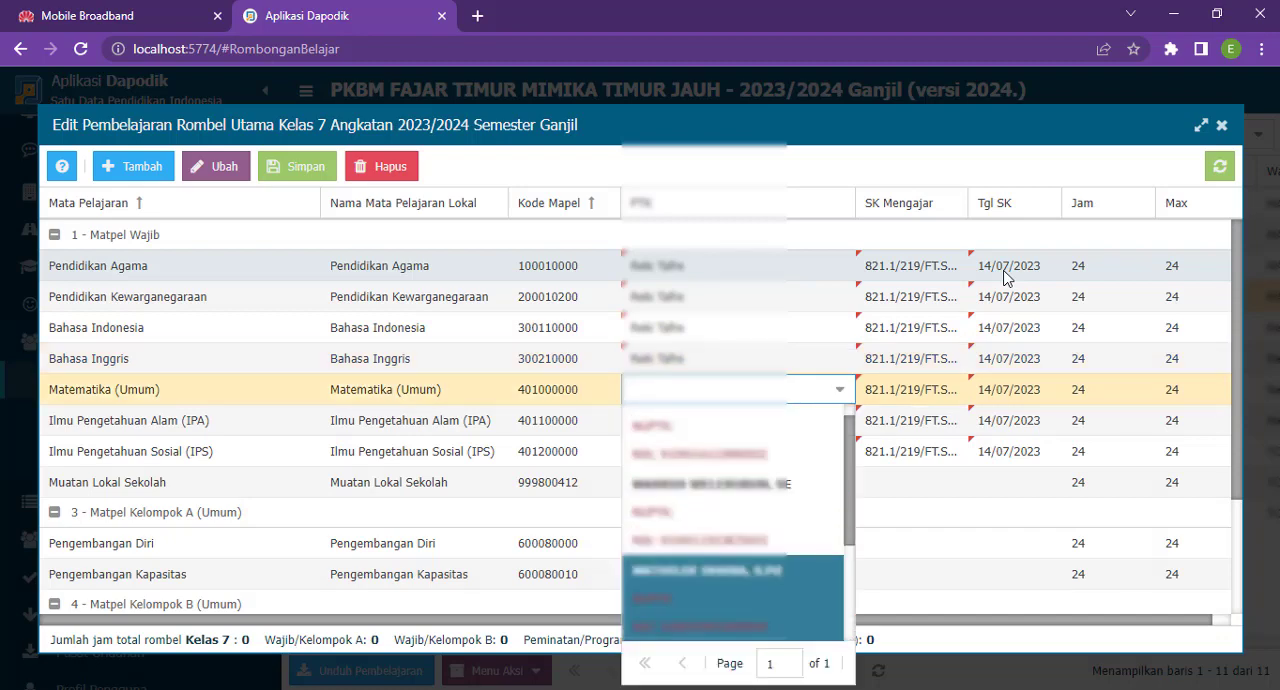
{"action": "key", "text": "Return"}
- Assign the same teacher as PTK for the Matematika (Umum) and Ilmu Pengetahuan Alam (IPA) lessons of Kelas 7
{"action": "key", "text": "Return"}
{"action": "key", "text": "Down"}
{"action": "key", "text": "Return"}
{"action": "key", "text": "Down"}
{"action": "key", "text": "Down"}
{"action": "key", "text": "Down"}
{"action": "key", "text": "Down"}
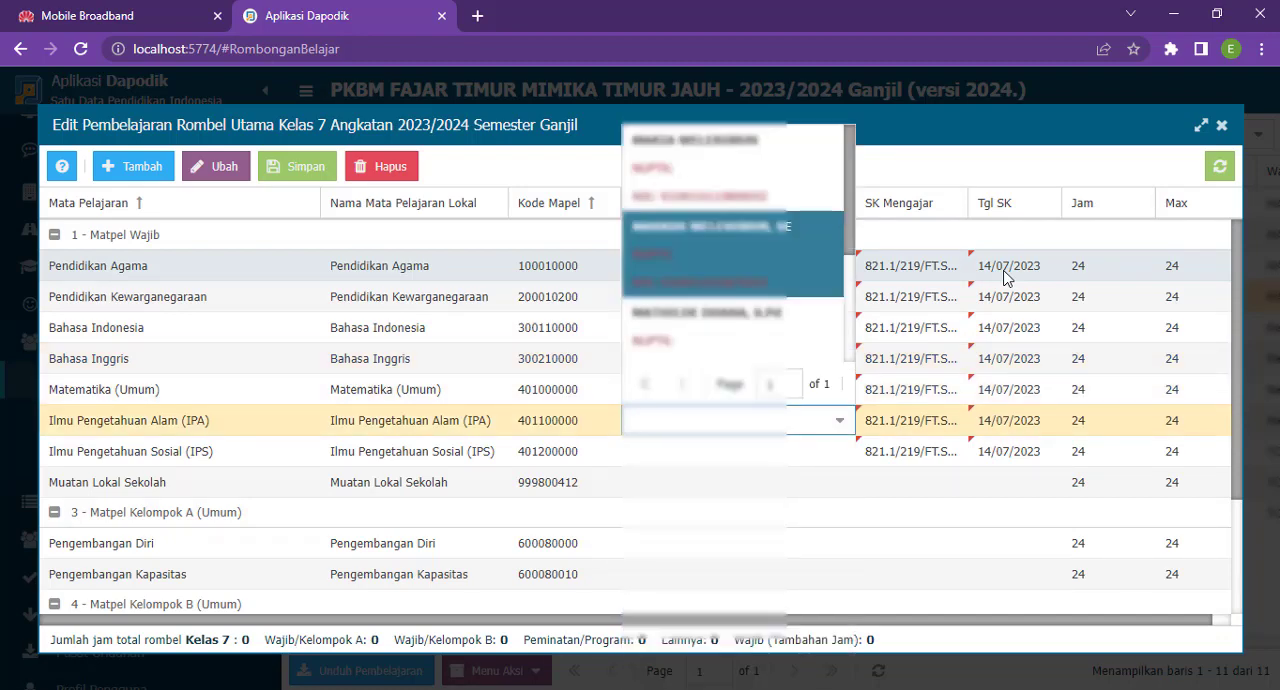
{"action": "key", "text": "Down"}
- Assign the same teacher as PTK for the Ilmu Pengetahuan Sosial (IPS) lesson of Kelas 7
{"action": "key", "text": "Return"}
{"action": "key", "text": "Return"}
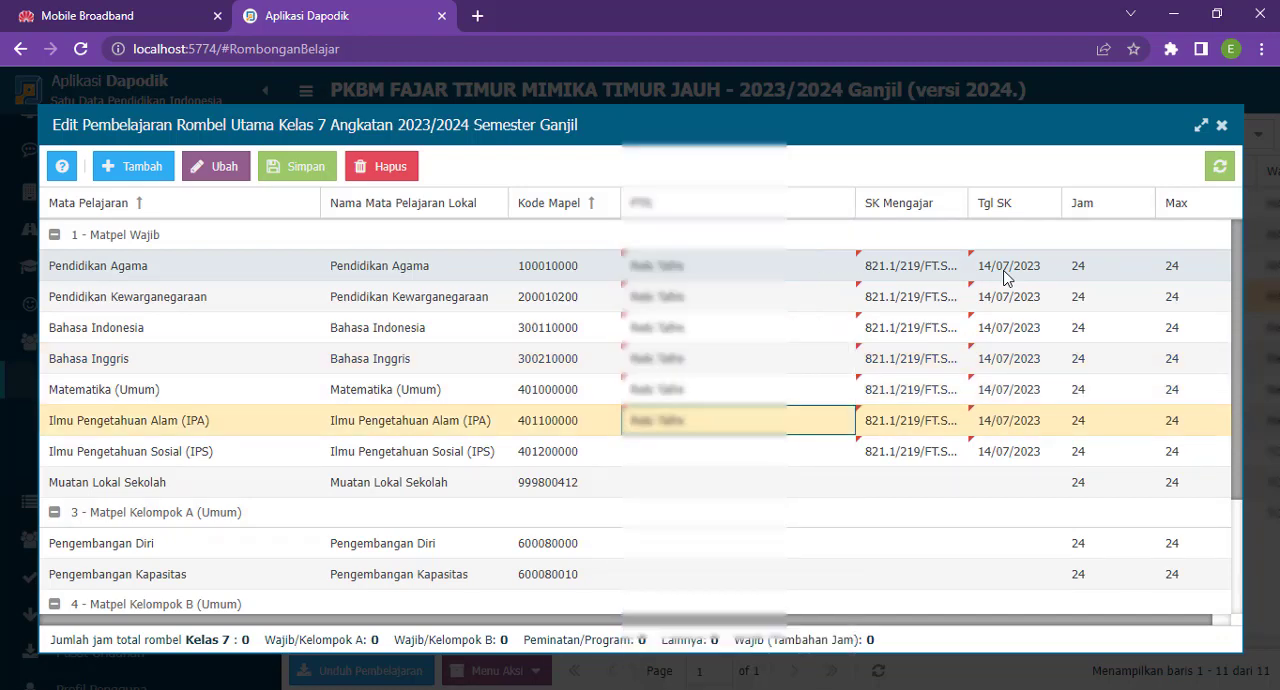
{"action": "key", "text": "Down"}
{"action": "key", "text": "Return"}
{"action": "key", "text": "Down"}
{"action": "key", "text": "Down"}
{"action": "key", "text": "Down"}
{"action": "key", "text": "Down"}
{"action": "key", "text": "Return"}
{"action": "key", "text": "Down"}
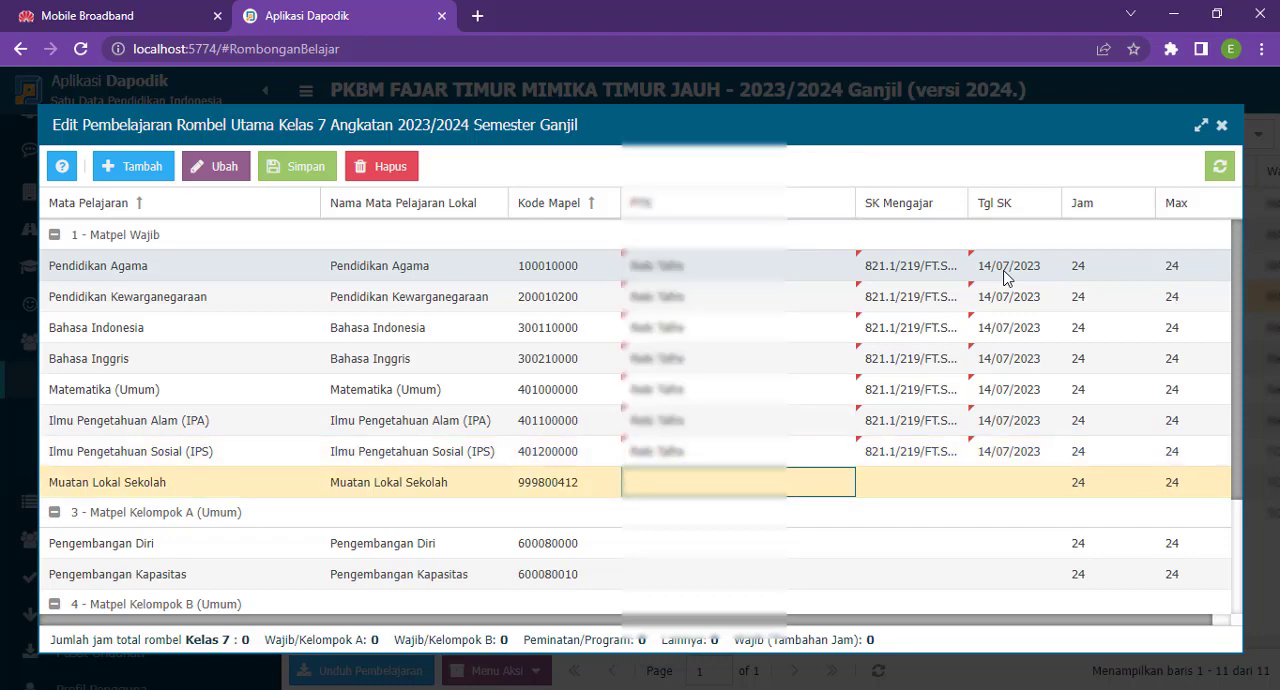
{"action": "key", "text": "Up"}
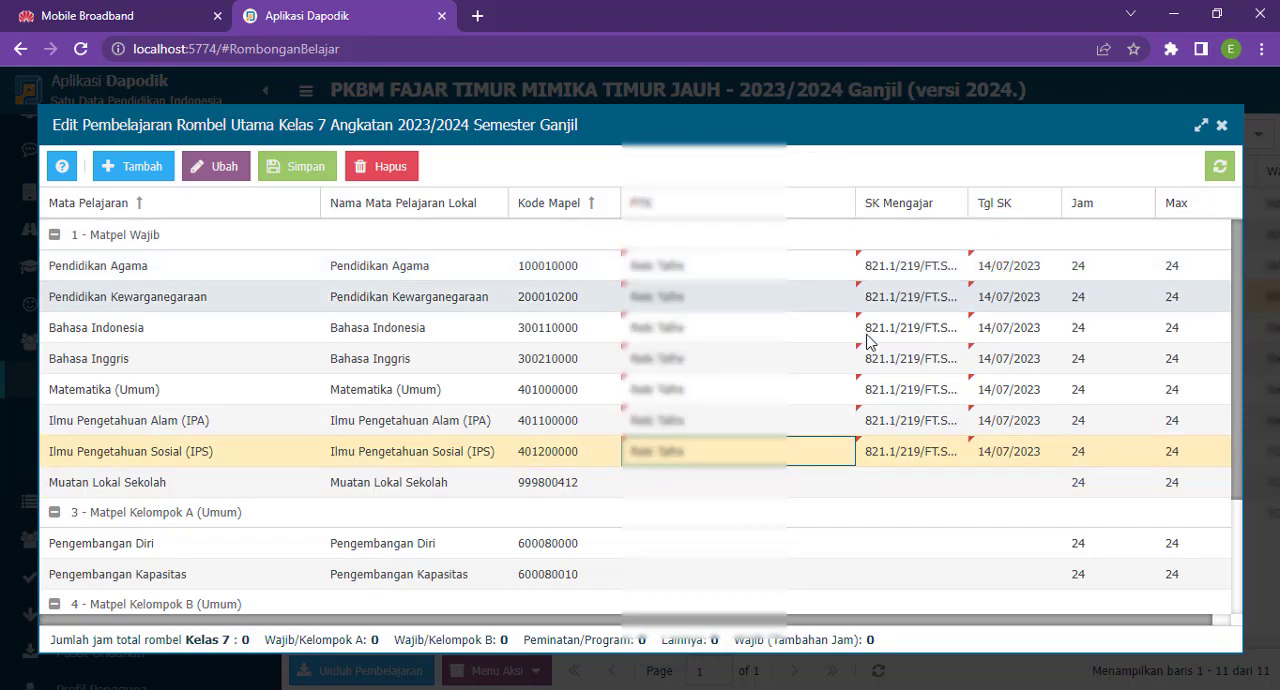
- Save the Kelas 7 lesson assignments, review the lesson list and close the lesson editor
{"action": "scroll", "coordinate": [734, 423], "scroll_direction": "down", "scroll_amount": 3}
{"action": "scroll", "coordinate": [670, 460], "scroll_direction": "up", "scroll_amount": 3}
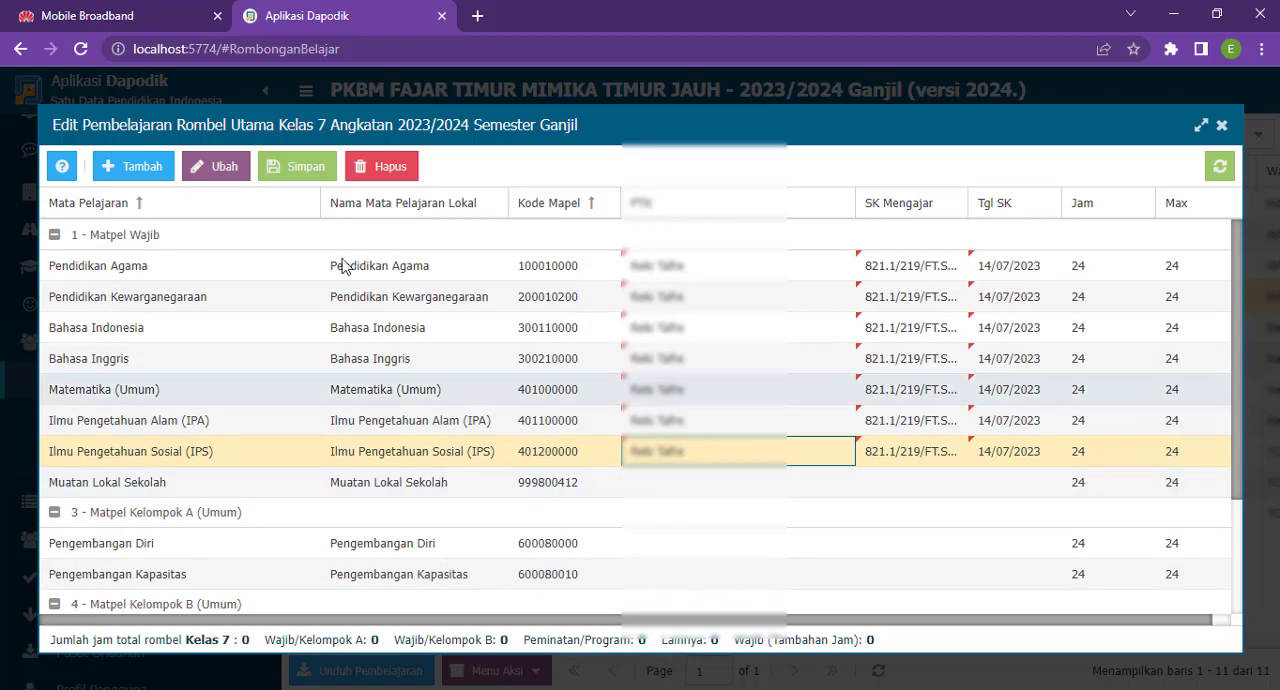
{"action": "left_click", "coordinate": [291, 164]}
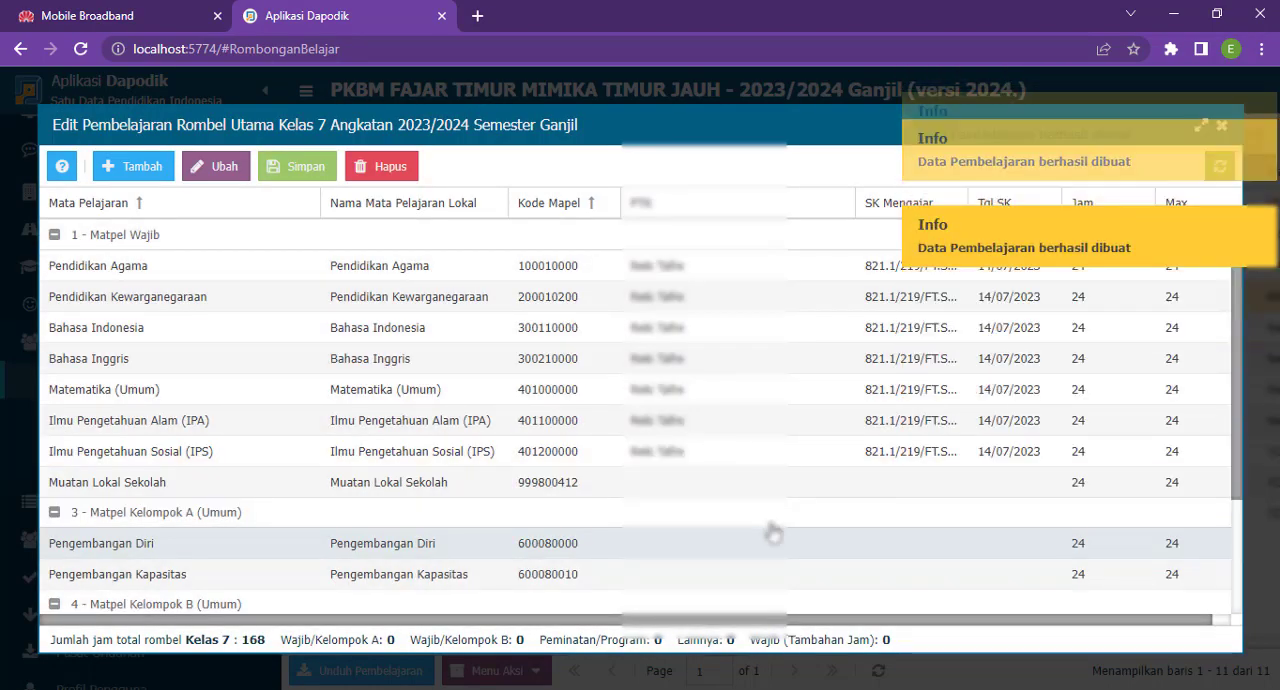
{"action": "scroll", "coordinate": [779, 532], "scroll_direction": "down", "scroll_amount": 1}
{"action": "scroll", "coordinate": [790, 525], "scroll_direction": "up", "scroll_amount": 1}
{"action": "scroll", "coordinate": [830, 510], "scroll_direction": "down", "scroll_amount": 3}
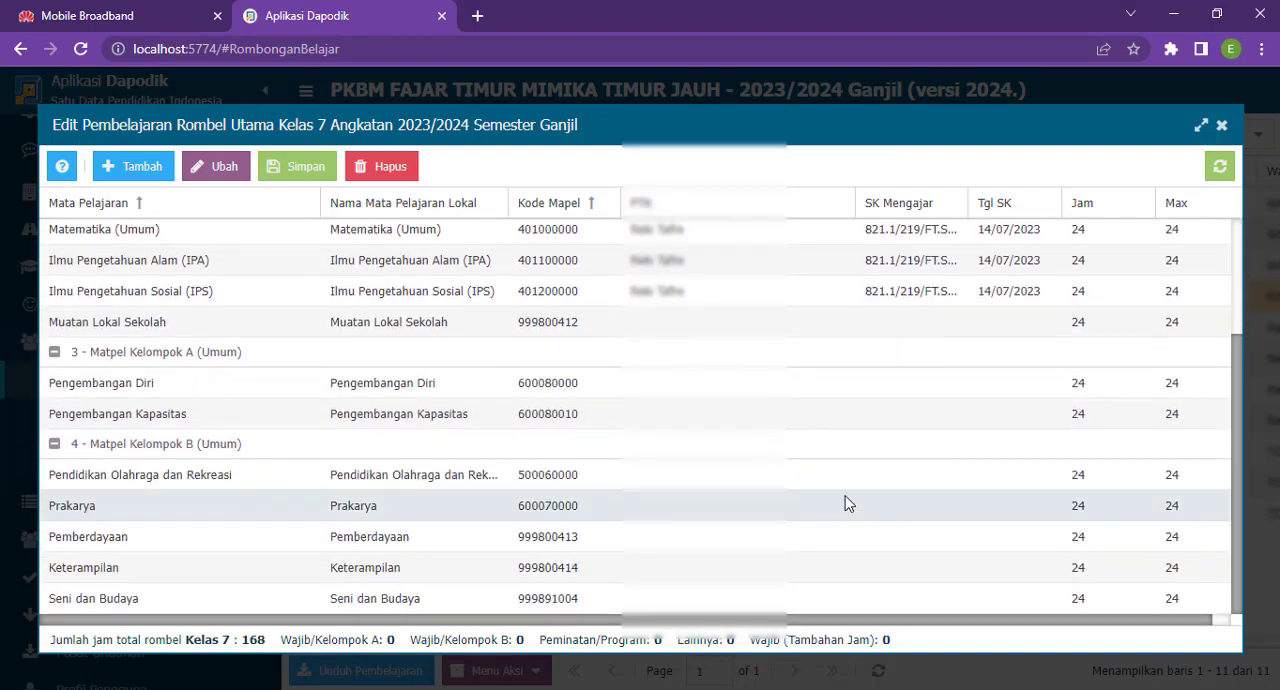
{"action": "scroll", "coordinate": [849, 503], "scroll_direction": "up", "scroll_amount": 3}
{"action": "left_click", "coordinate": [1222, 127]}
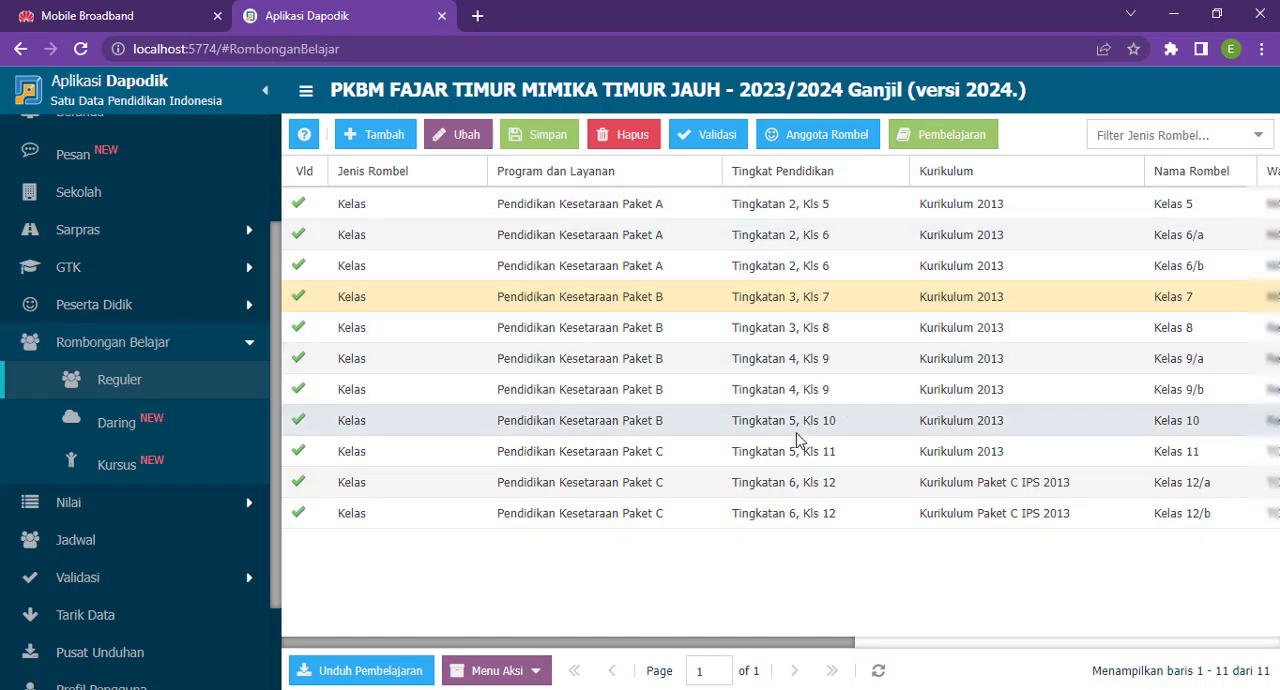
- Remove all members from the Kelas 10 class group and close its member editor
{"action": "left_click", "coordinate": [1201, 428]}
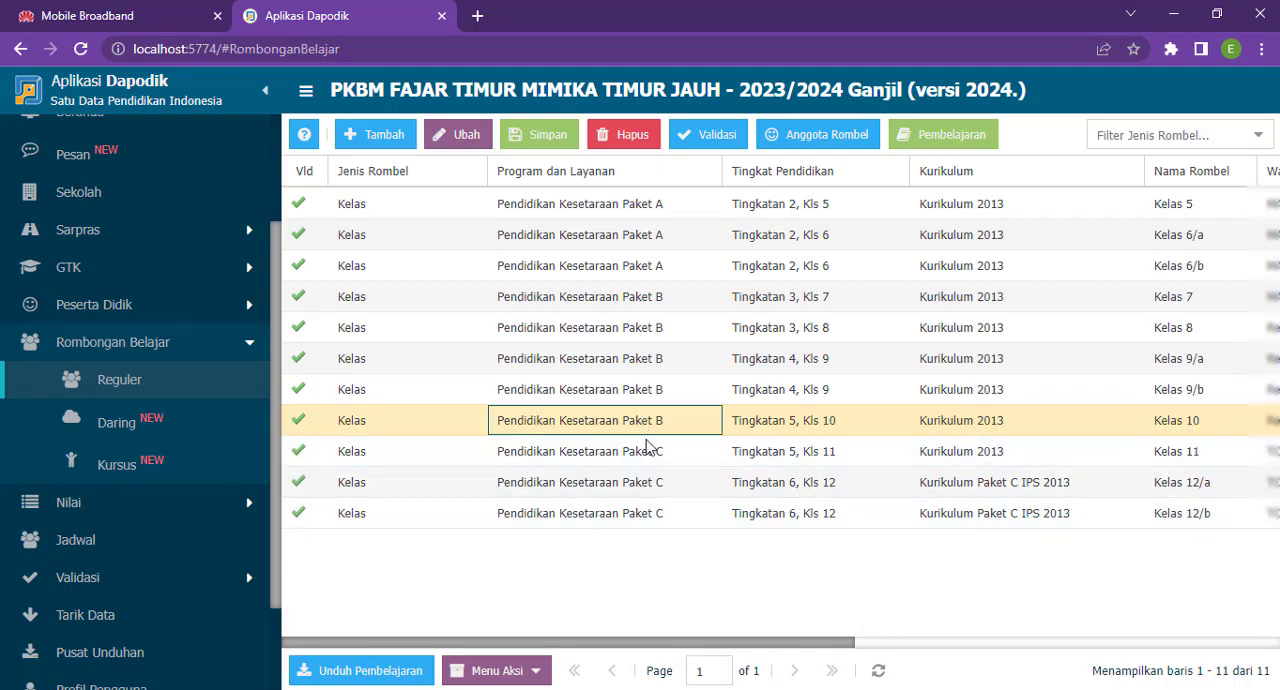
{"action": "left_click", "coordinate": [846, 140]}
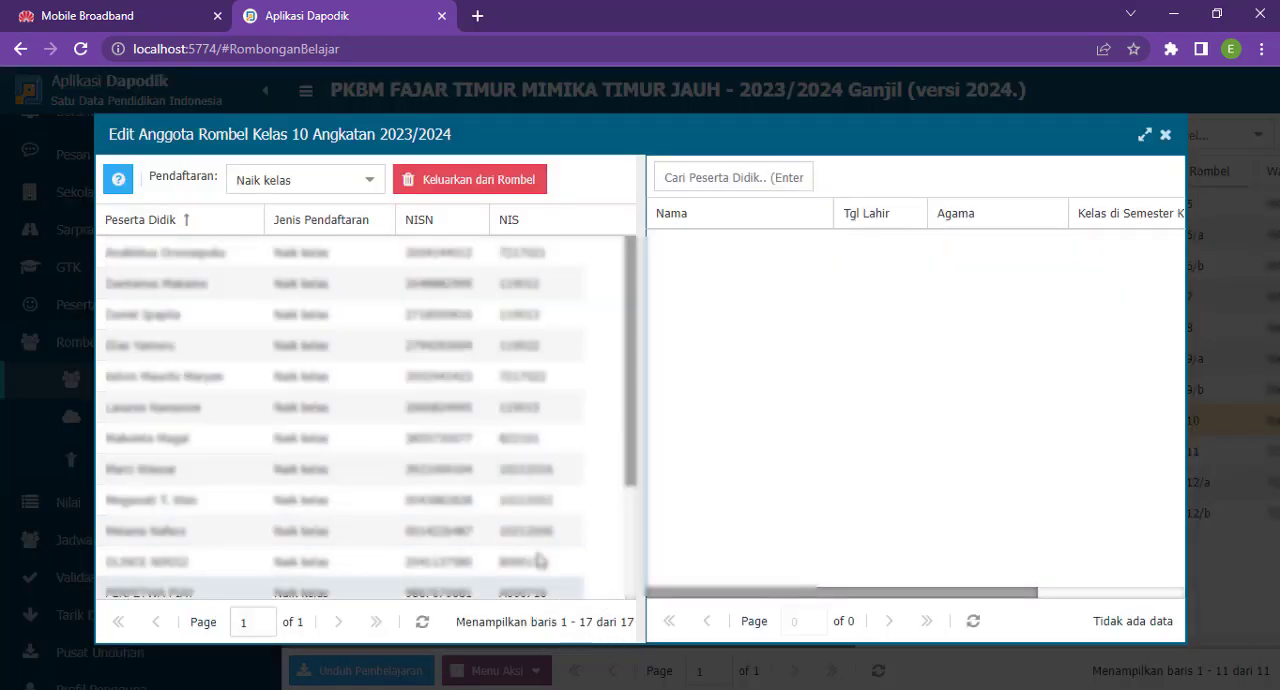
{"action": "left_click_drag", "start_coordinate": [185, 262], "coordinate": [187, 537]}
{"action": "left_click_drag", "start_coordinate": [218, 294], "coordinate": [857, 337]}
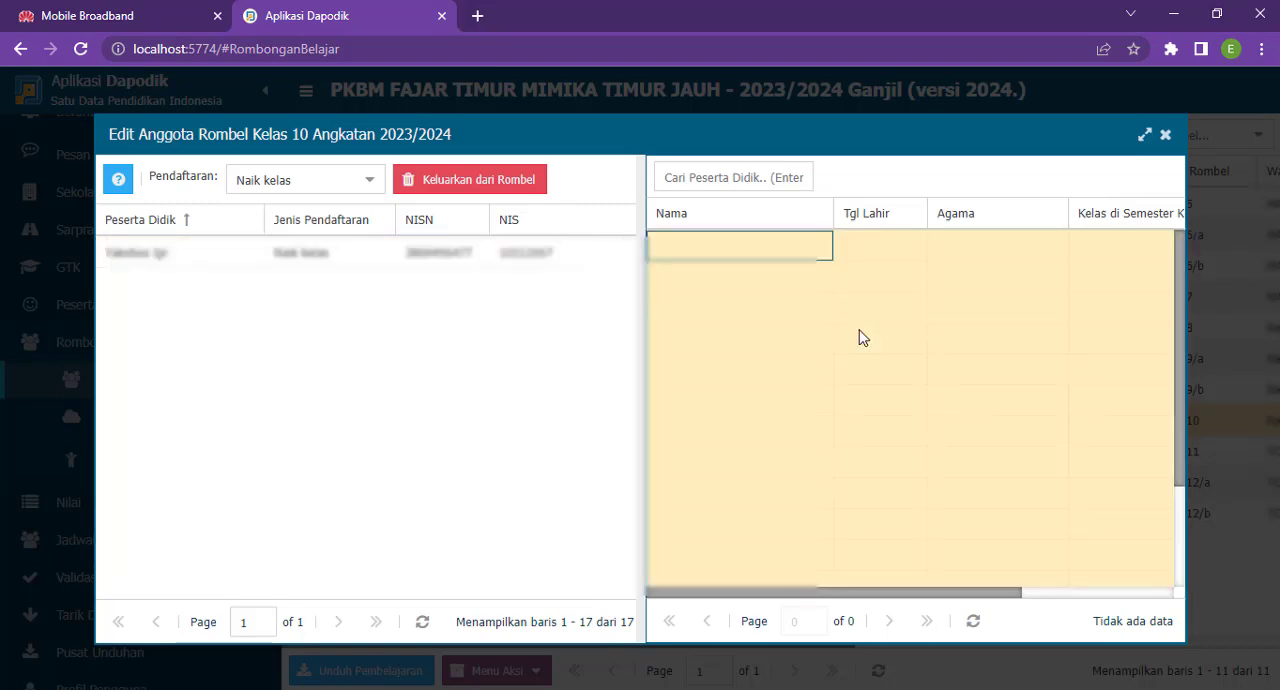
{"action": "left_click", "coordinate": [451, 186]}
{"action": "left_click", "coordinate": [603, 425]}
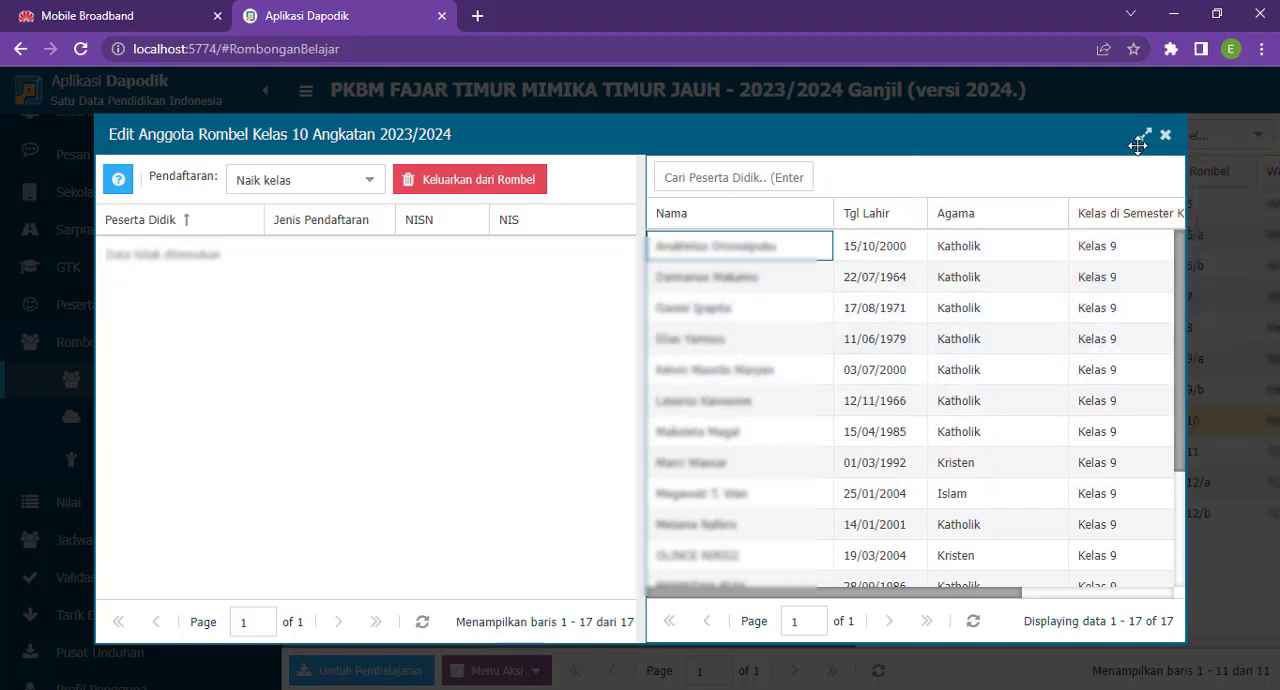
{"action": "left_click", "coordinate": [1168, 135]}
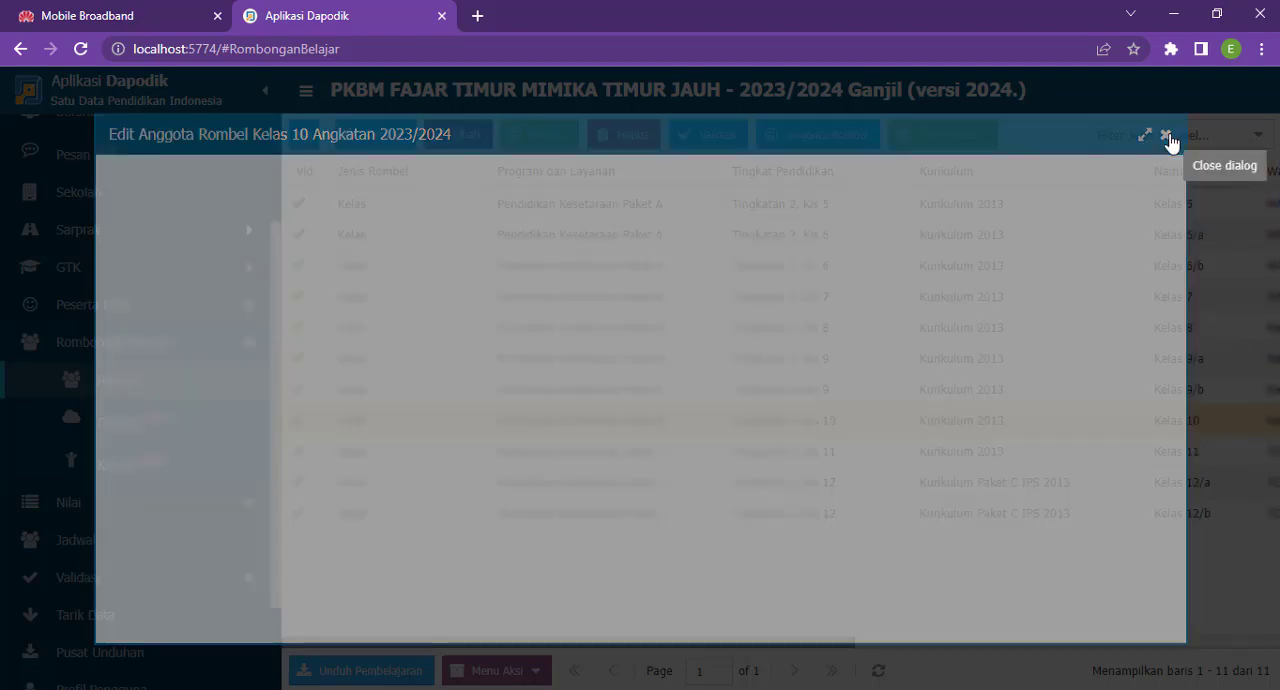
{"action": "left_click", "coordinate": [1168, 137]}
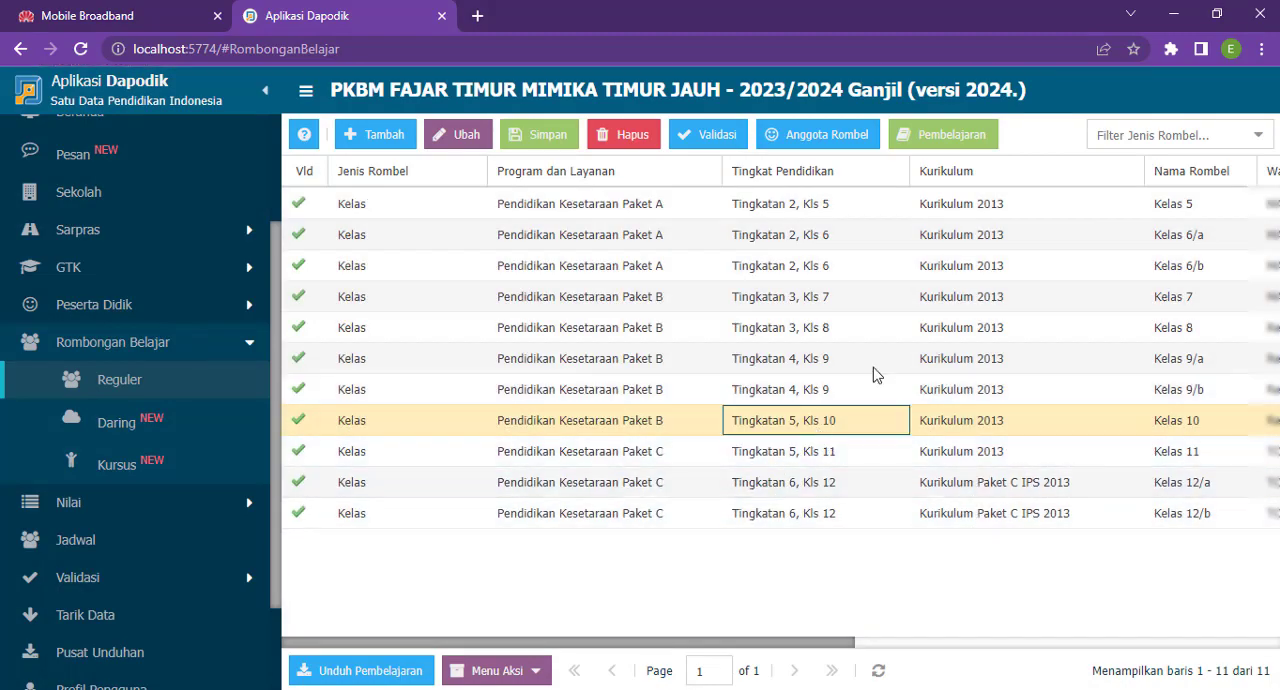
- Open the Kelas 10 lessons and delete the Pendidikan Agama assignment
{"action": "left_click", "coordinate": [952, 138]}
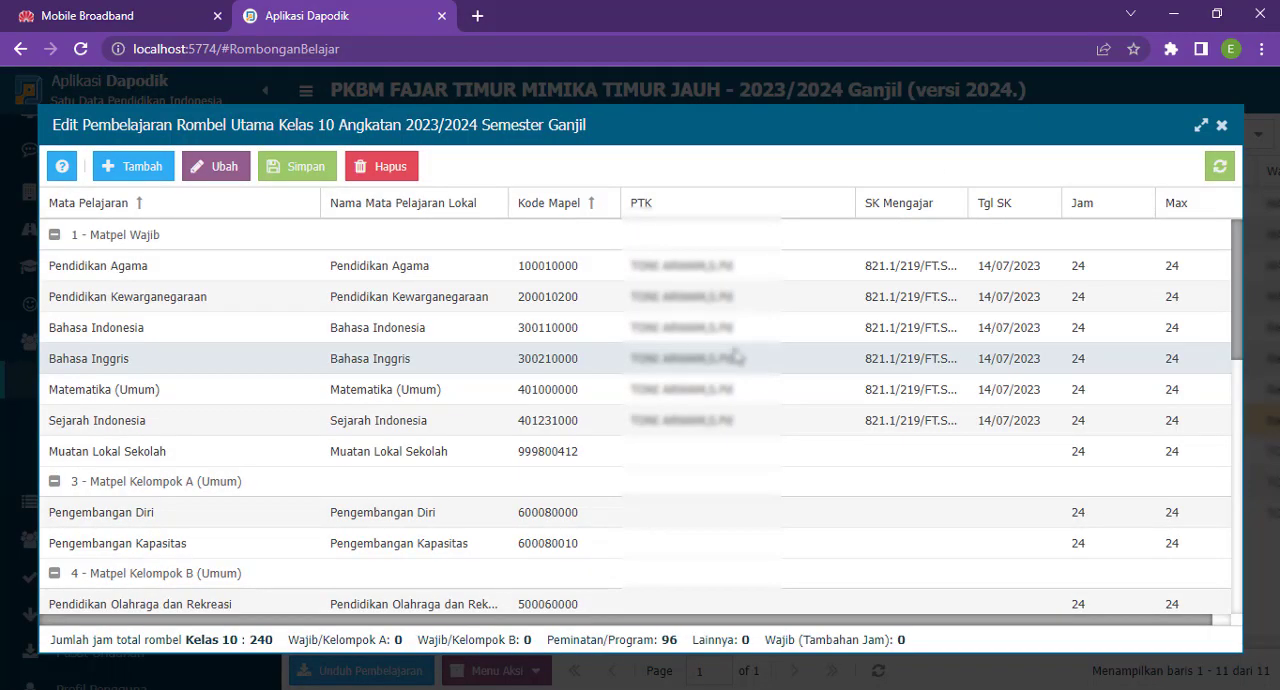
{"action": "left_click", "coordinate": [712, 274]}
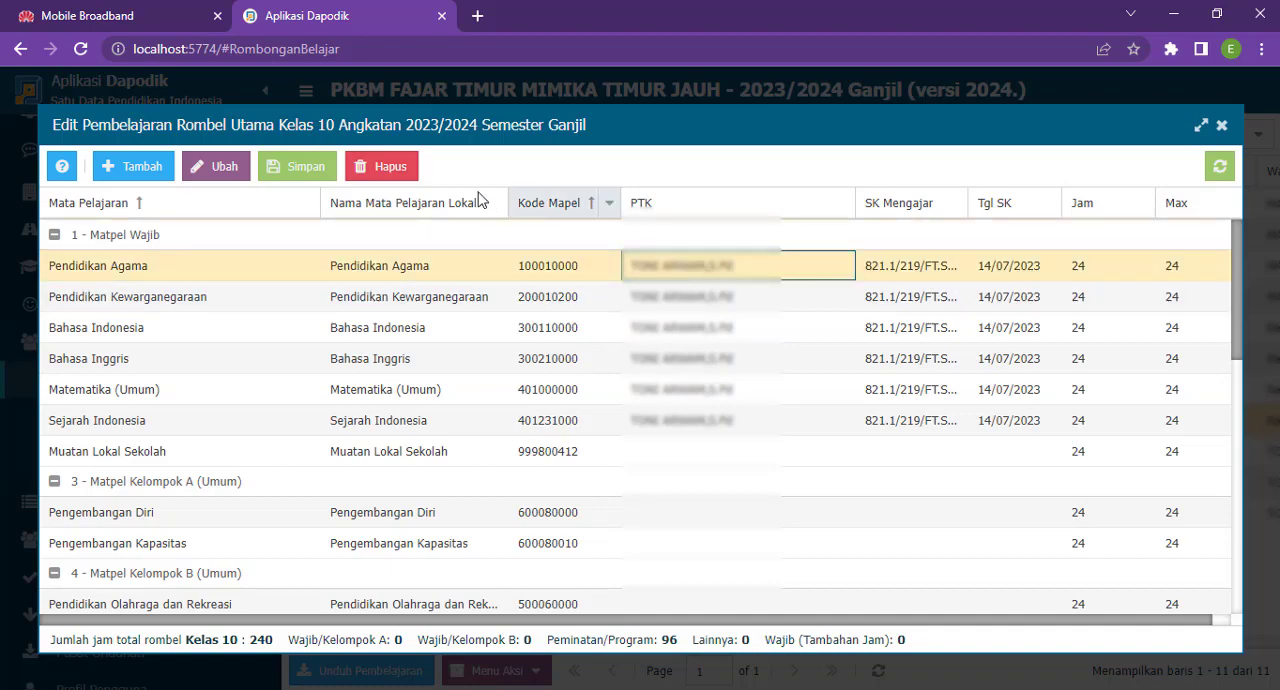
{"action": "left_click", "coordinate": [378, 170]}
{"action": "left_click", "coordinate": [595, 428]}
{"action": "left_click", "coordinate": [608, 421]}
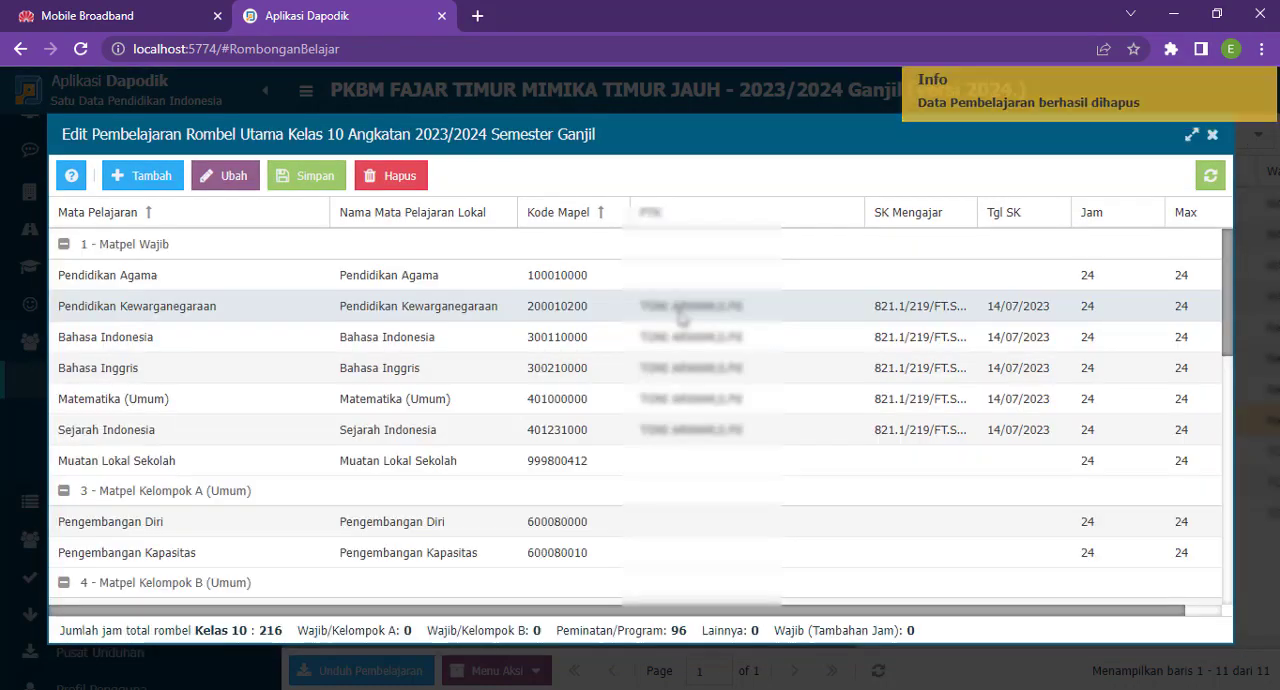
- Delete the Pendidikan Kewarganegaraan and Bahasa Indonesia assignments from the Kelas 10 lessons
{"action": "left_click", "coordinate": [740, 306]}
{"action": "left_click", "coordinate": [410, 180]}
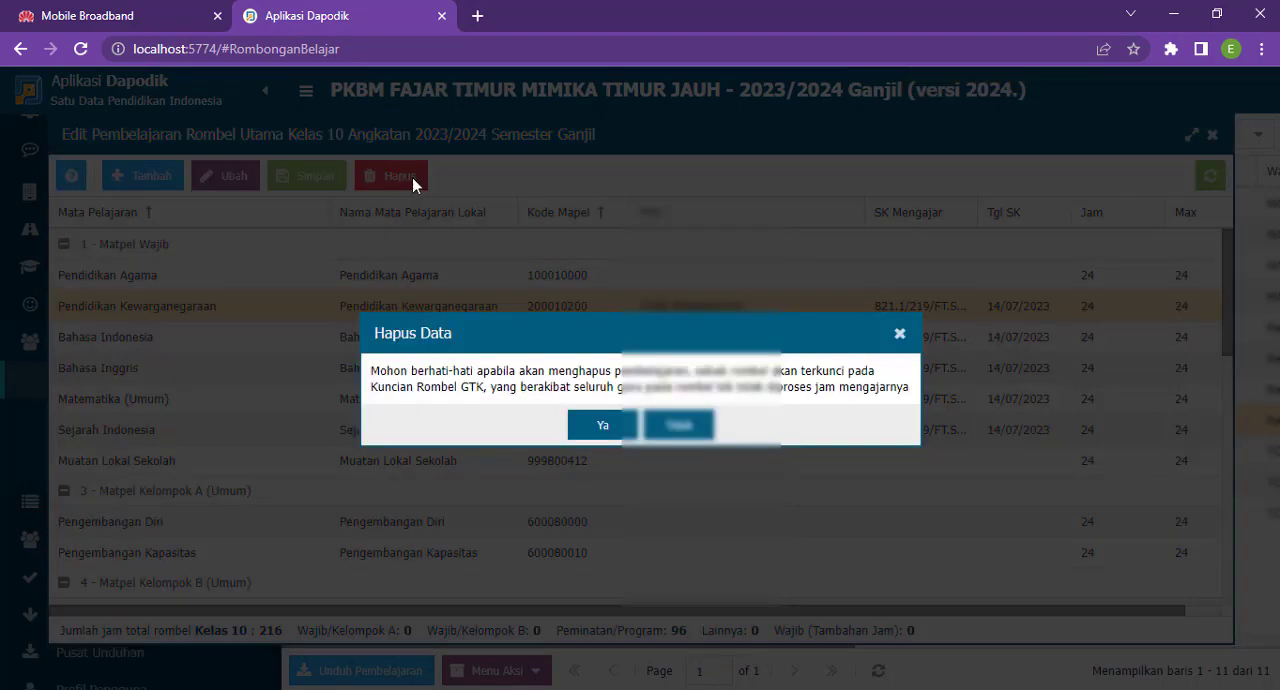
{"action": "left_click", "coordinate": [595, 426]}
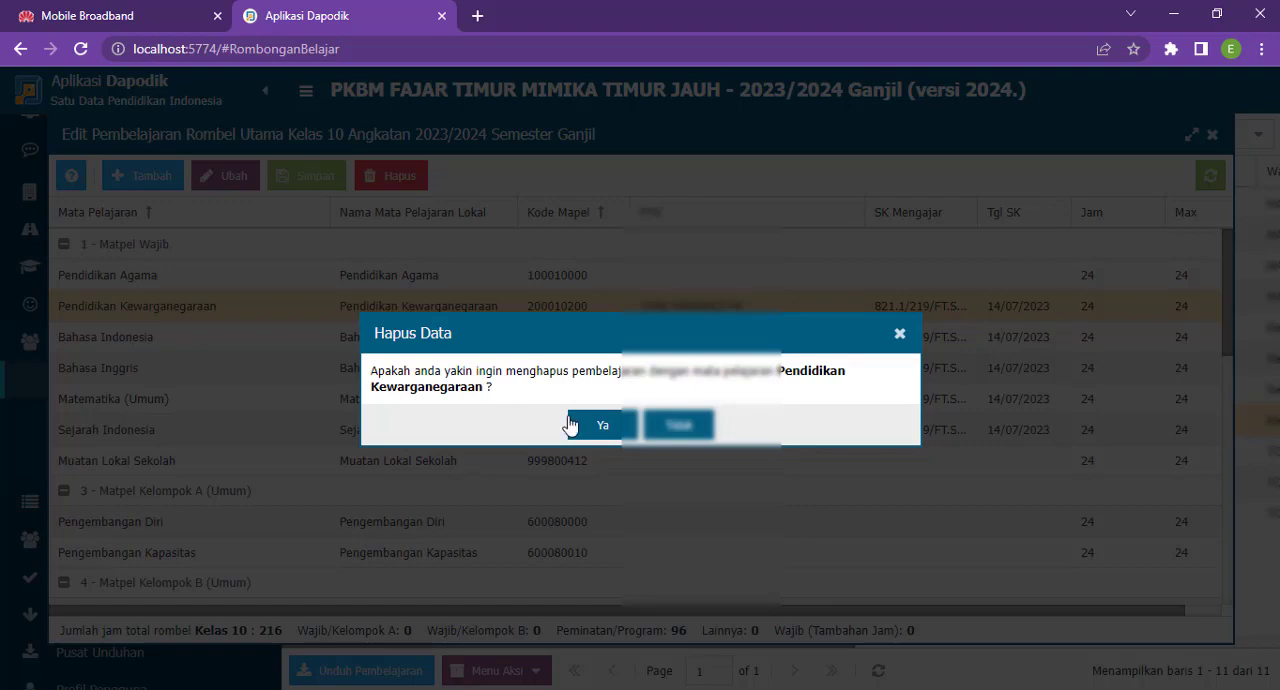
{"action": "left_click", "coordinate": [597, 436]}
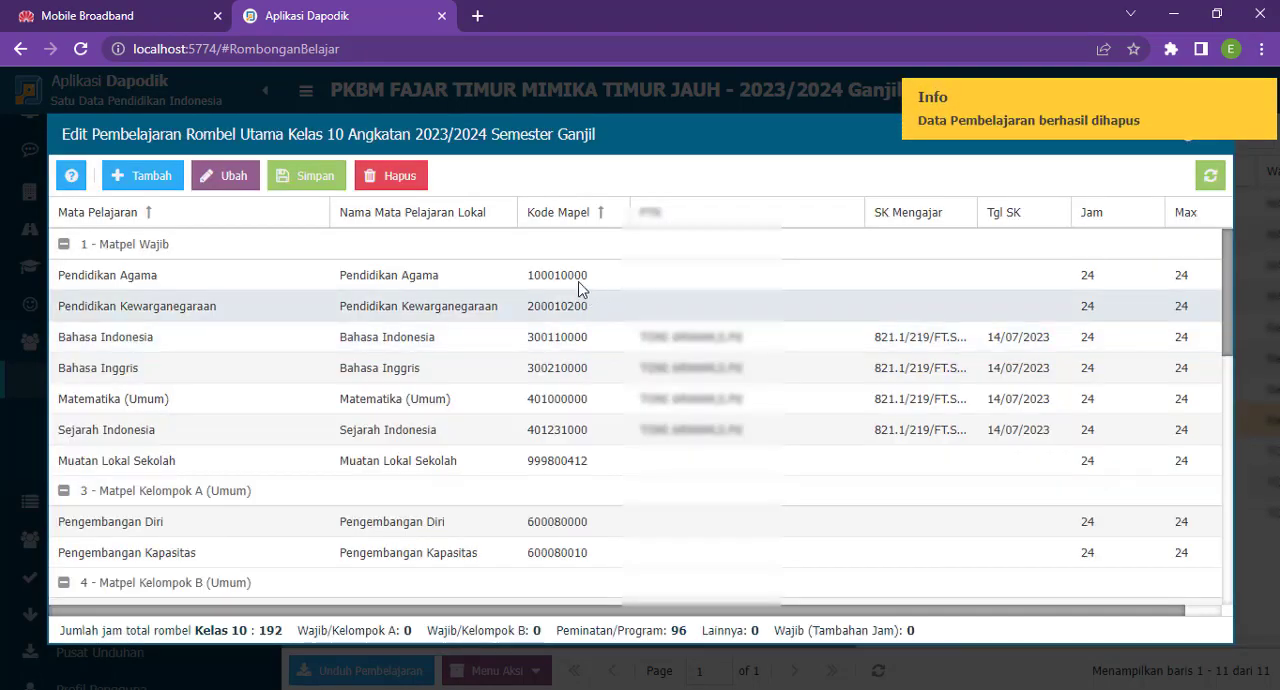
{"action": "left_click", "coordinate": [668, 345]}
{"action": "left_click", "coordinate": [395, 176]}
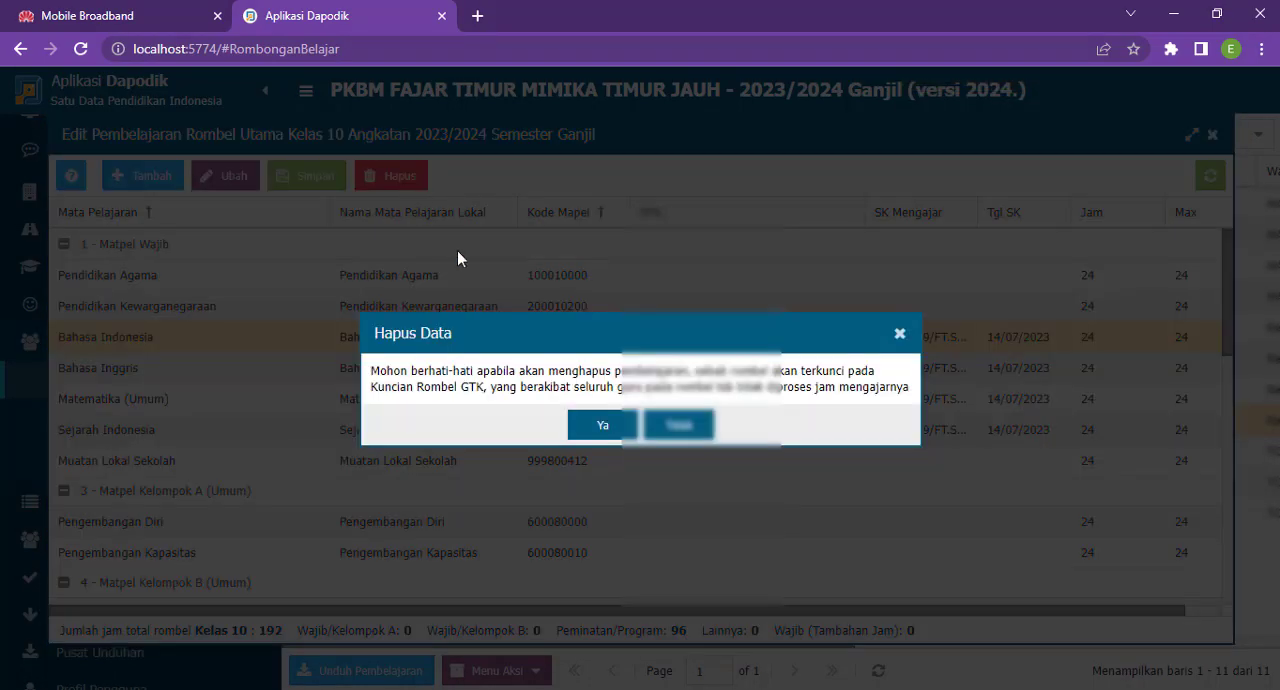
{"action": "left_click", "coordinate": [600, 428]}
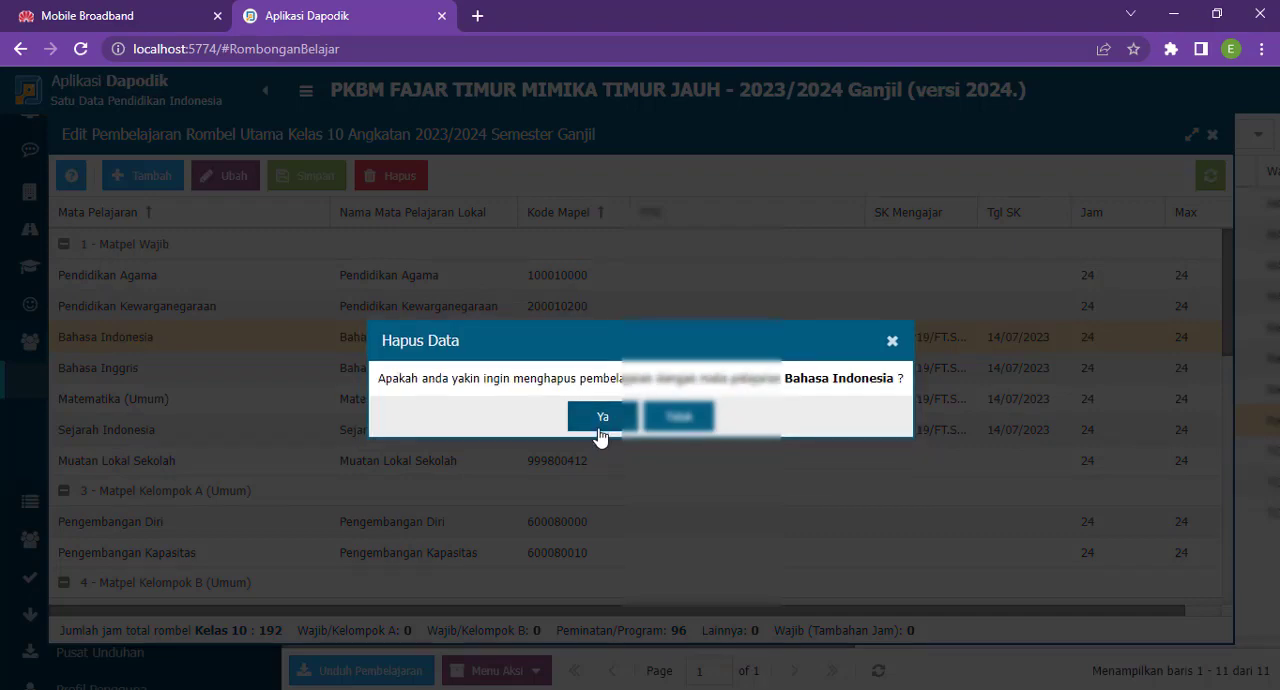
{"action": "left_click", "coordinate": [600, 428]}
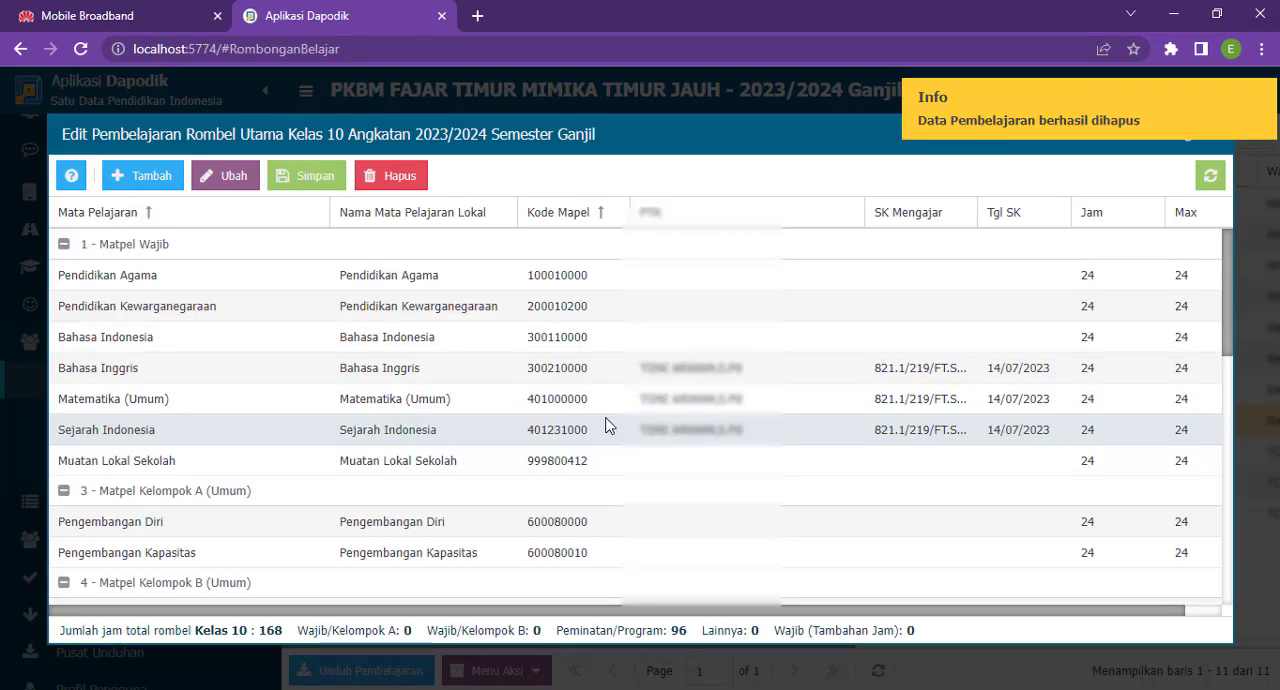
- Delete the Bahasa Inggris and Matematika (Umum) assignments from the Kelas 10 lessons
{"action": "left_click", "coordinate": [678, 372]}
{"action": "left_click", "coordinate": [395, 176]}
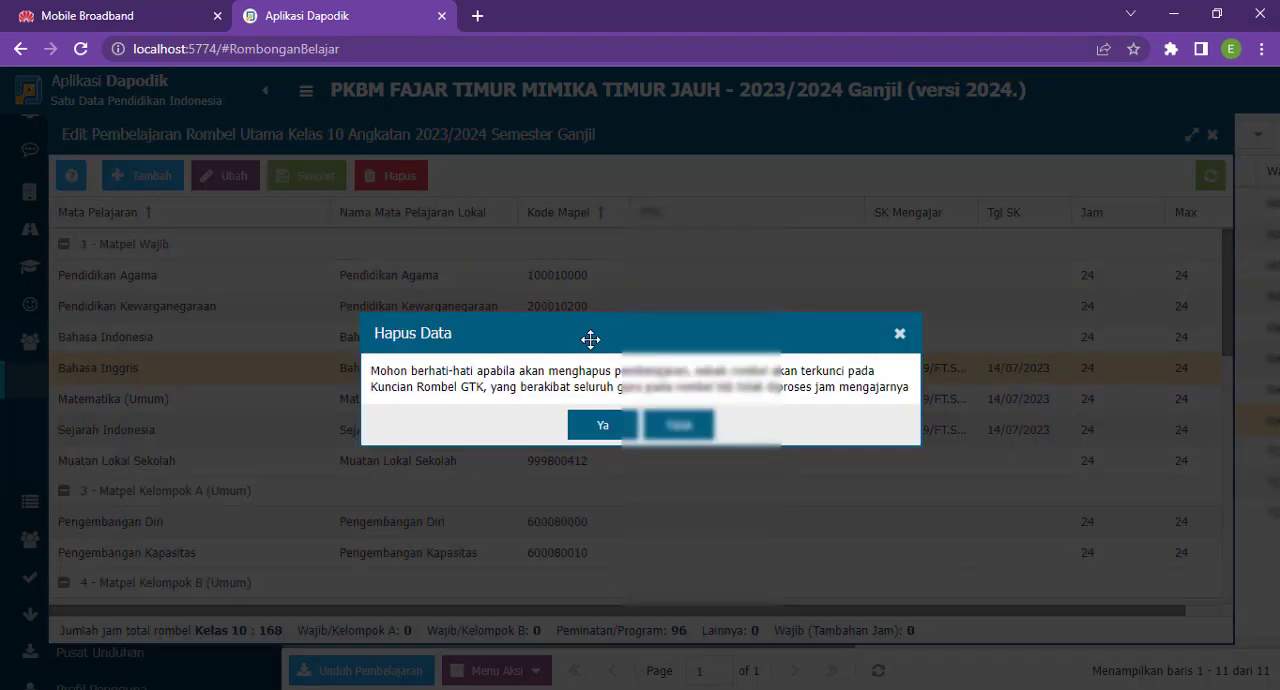
{"action": "left_click", "coordinate": [602, 427]}
{"action": "left_click", "coordinate": [633, 428]}
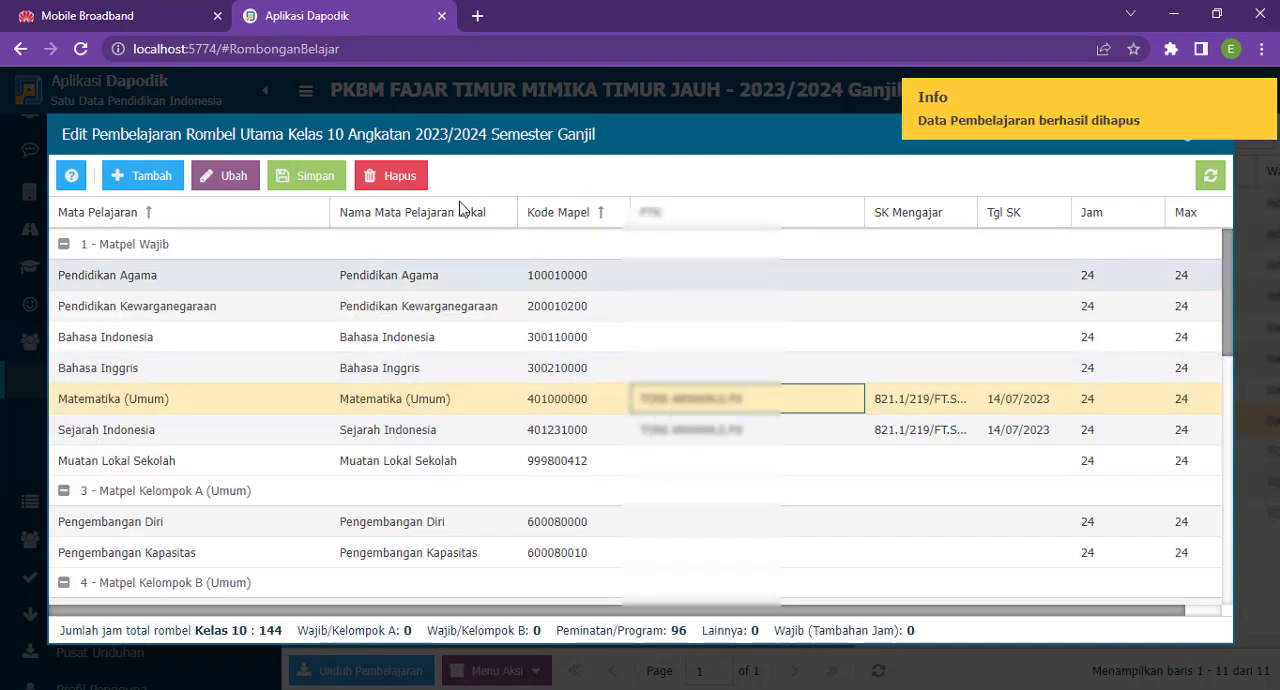
{"action": "left_click", "coordinate": [406, 180]}
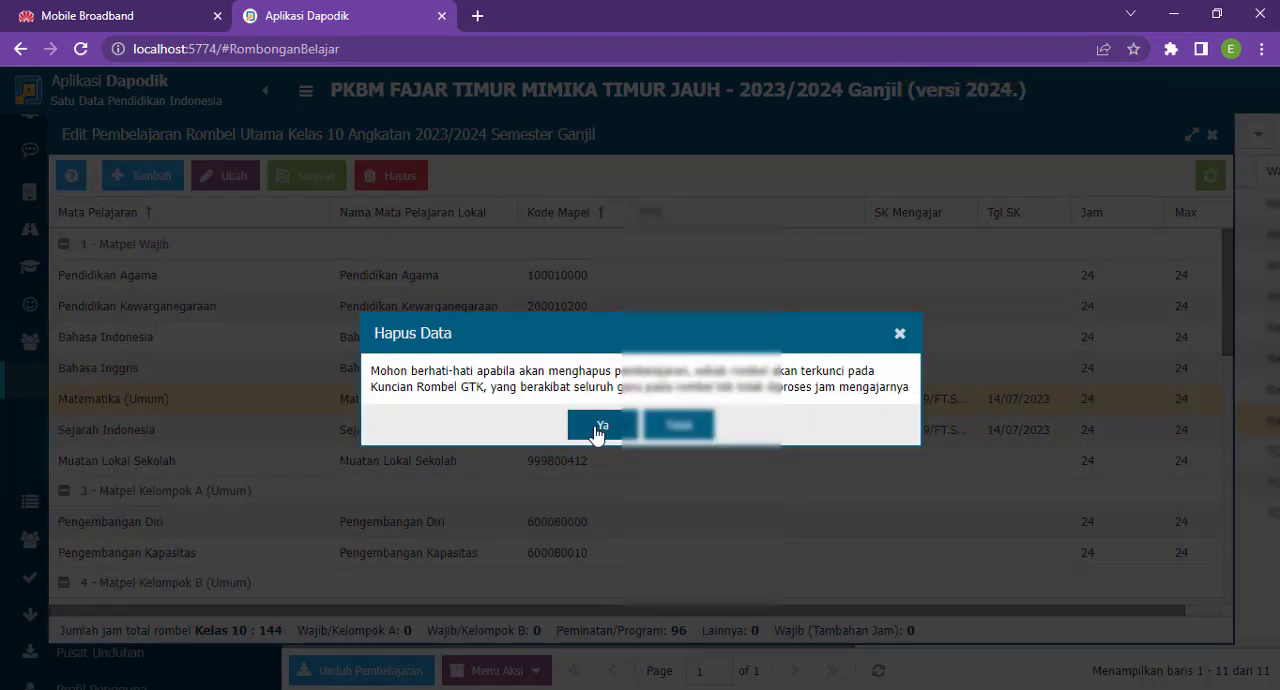
{"action": "left_click", "coordinate": [600, 428]}
{"action": "left_click", "coordinate": [599, 430]}
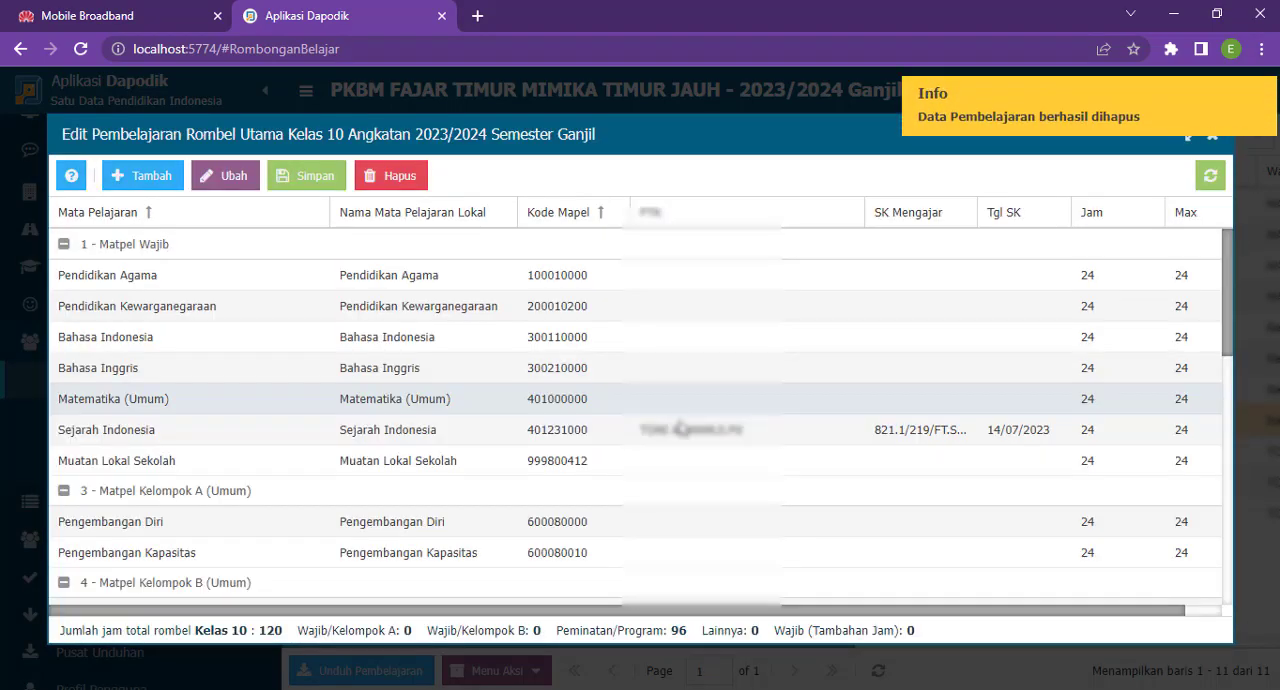
- Delete the Sejarah Indonesia assignment from the Kelas 10 lessons
{"action": "left_click", "coordinate": [680, 428]}
{"action": "left_click", "coordinate": [400, 176]}
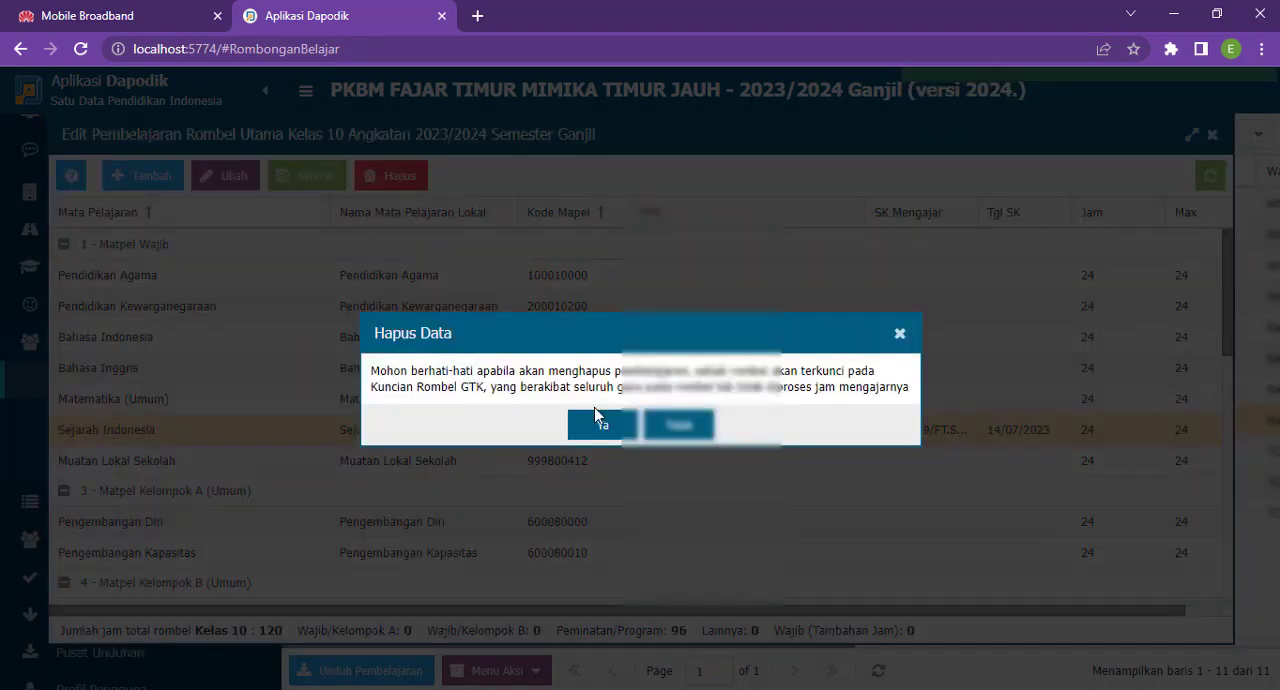
{"action": "left_click", "coordinate": [600, 424]}
{"action": "left_click", "coordinate": [591, 427]}
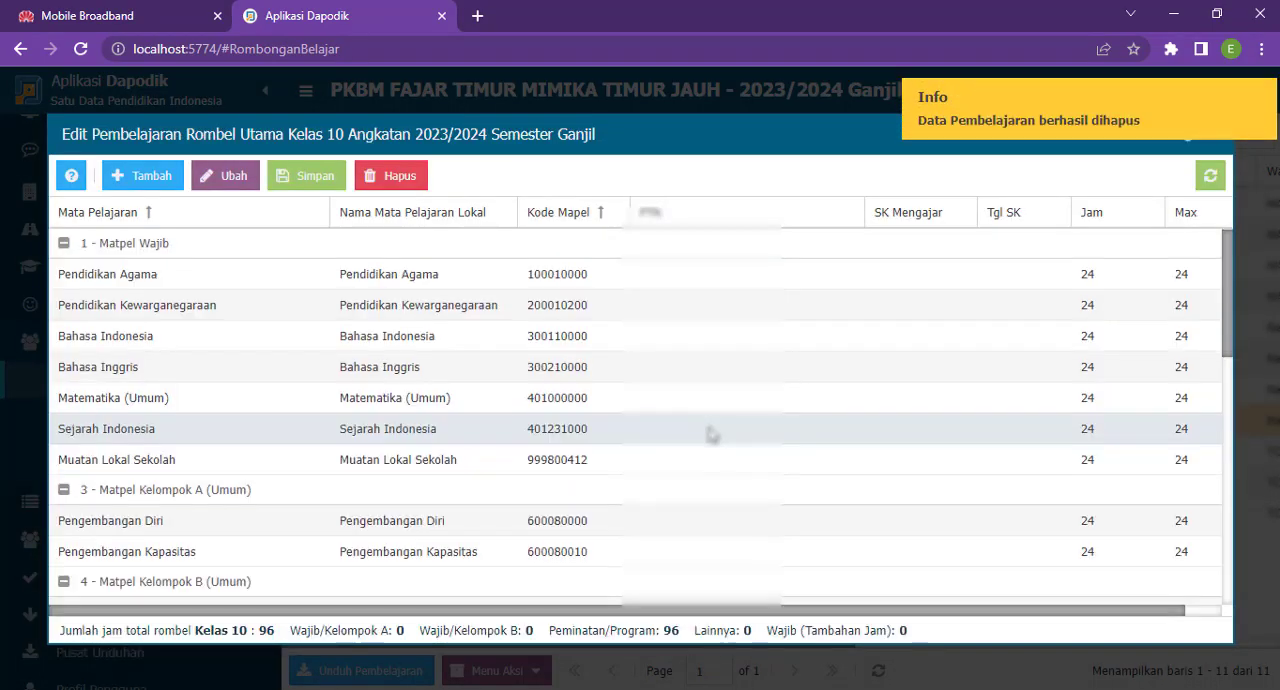
- Delete the Geografi assignment in the Tidak diketahui group of the Kelas 10 lessons
{"action": "scroll", "coordinate": [709, 430], "scroll_direction": "down", "scroll_amount": 5}
{"action": "scroll", "coordinate": [709, 432], "scroll_direction": "down", "scroll_amount": 1}
{"action": "left_click", "coordinate": [705, 505]}
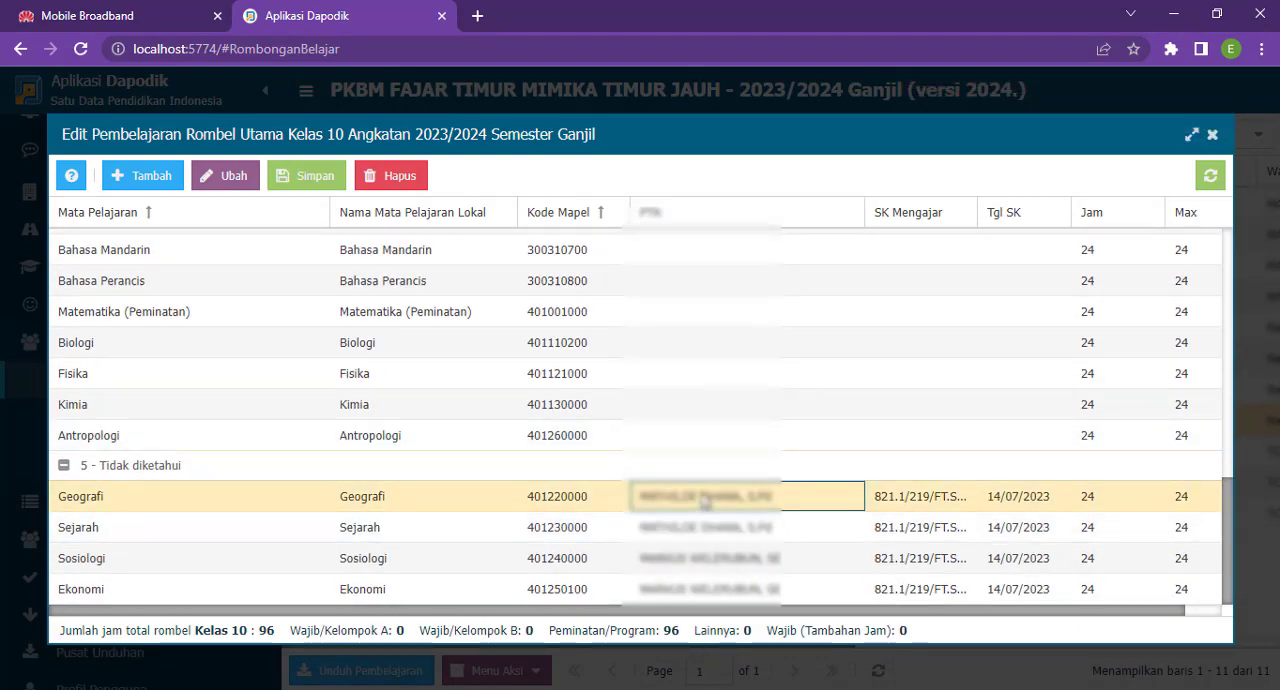
{"action": "left_click", "coordinate": [402, 180]}
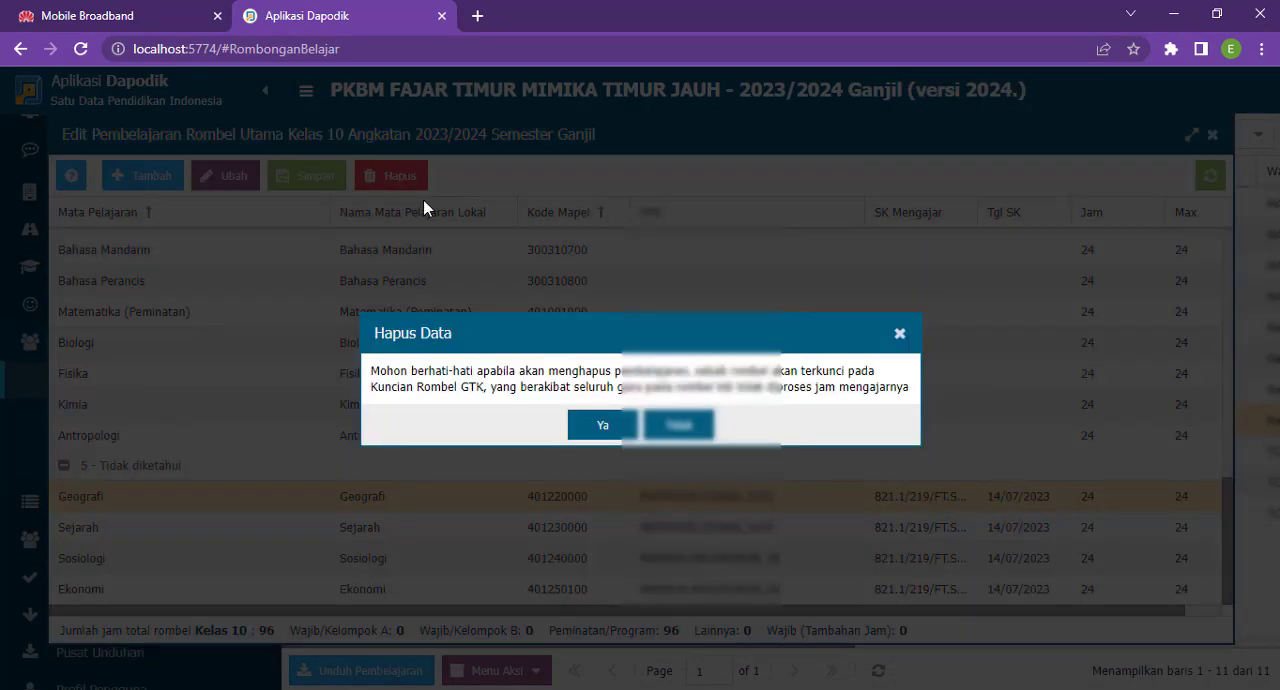
{"action": "left_click", "coordinate": [601, 429]}
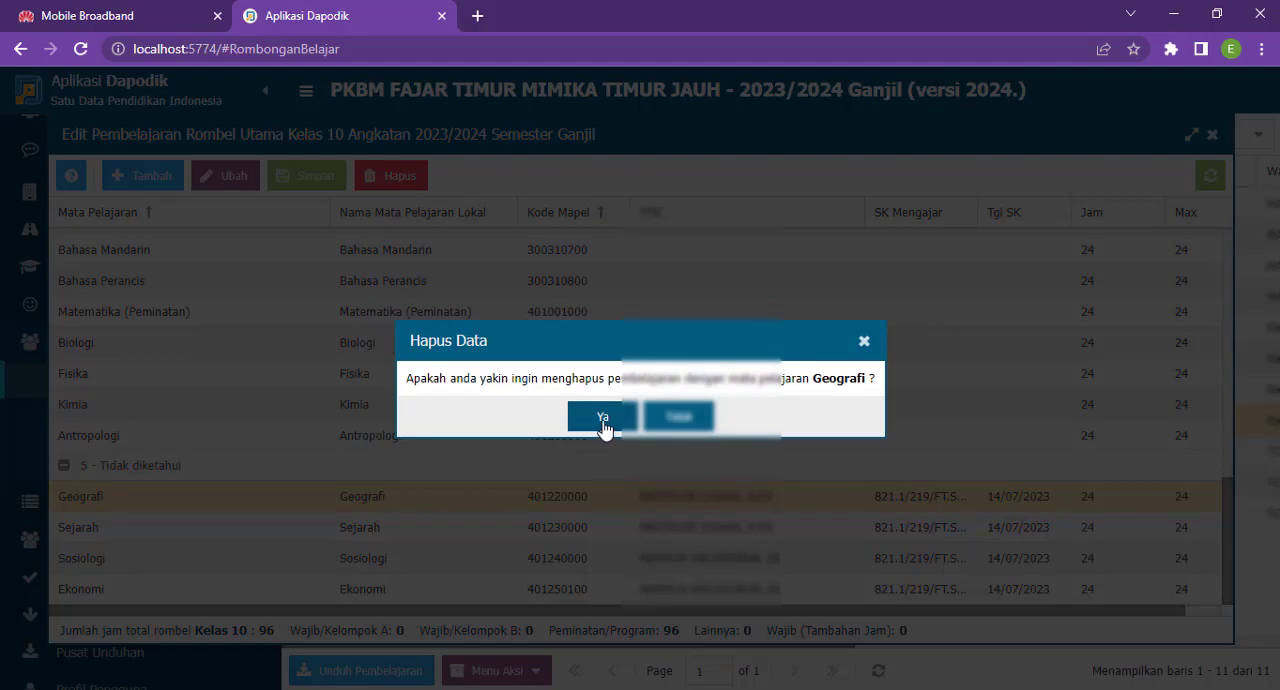
{"action": "left_click", "coordinate": [603, 429]}
- Delete the Sejarah assignment in the Tidak diketahui group of the Kelas 10 lessons
{"action": "scroll", "coordinate": [706, 519], "scroll_direction": "down", "scroll_amount": 6}
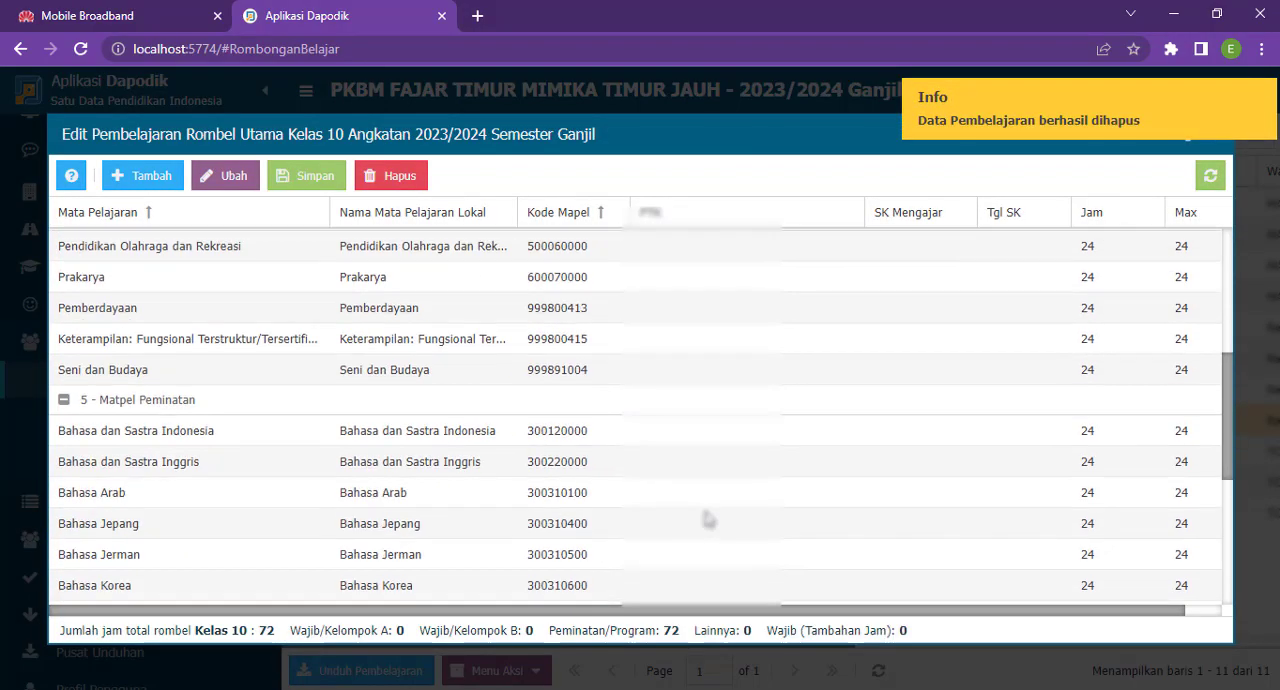
{"action": "left_click", "coordinate": [708, 524]}
{"action": "left_click", "coordinate": [400, 175]}
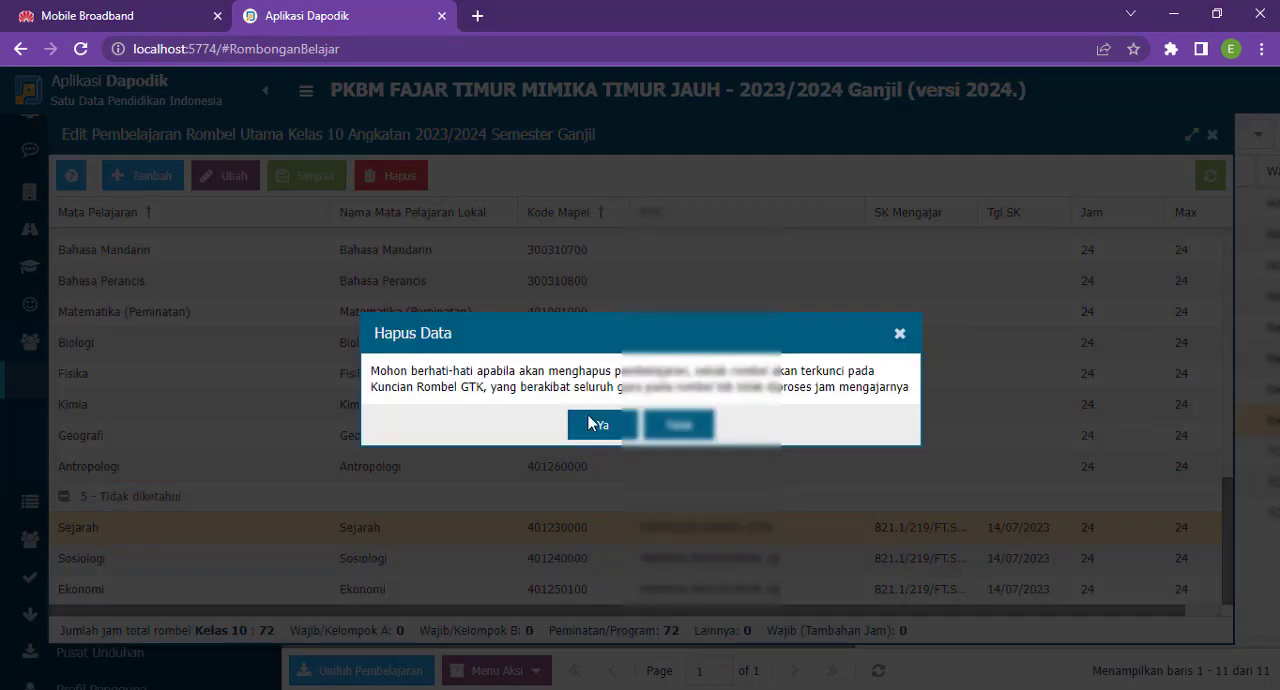
{"action": "left_click", "coordinate": [591, 421]}
{"action": "left_click", "coordinate": [595, 417]}
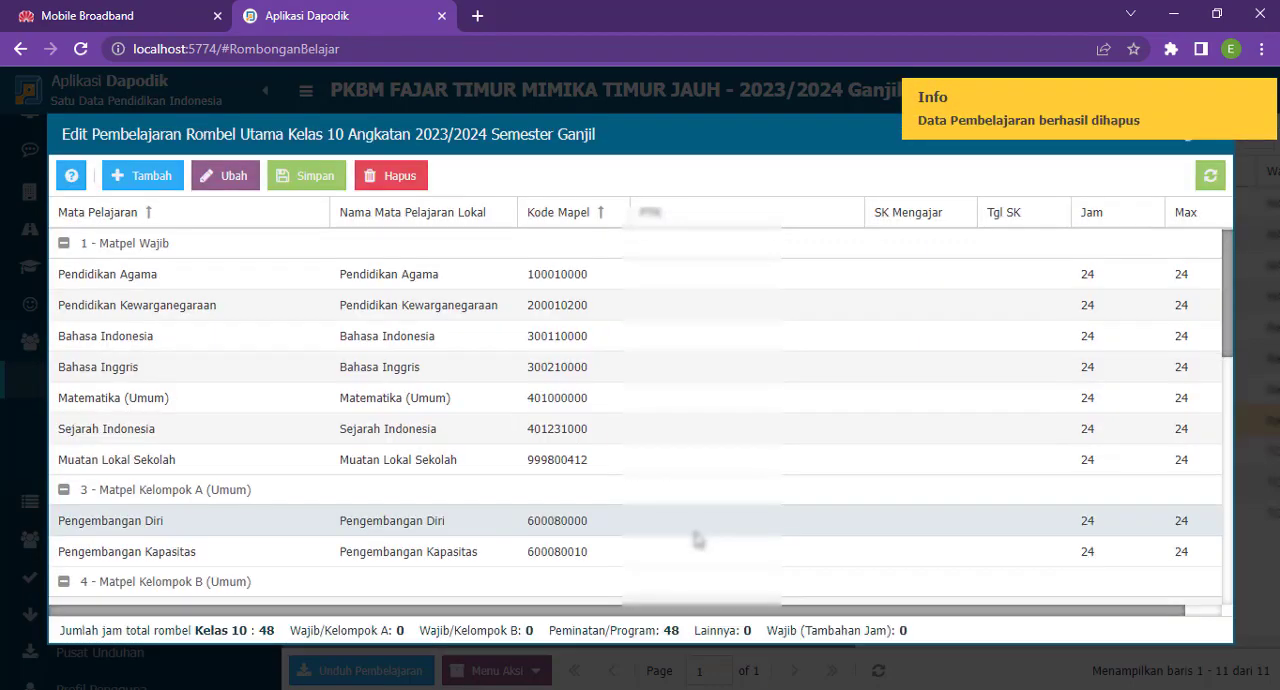
- Delete the Sosiologi assignment in the Tidak diketahui group of the Kelas 10 lessons
{"action": "scroll", "coordinate": [700, 540], "scroll_direction": "down", "scroll_amount": 5}
{"action": "left_click", "coordinate": [708, 558]}
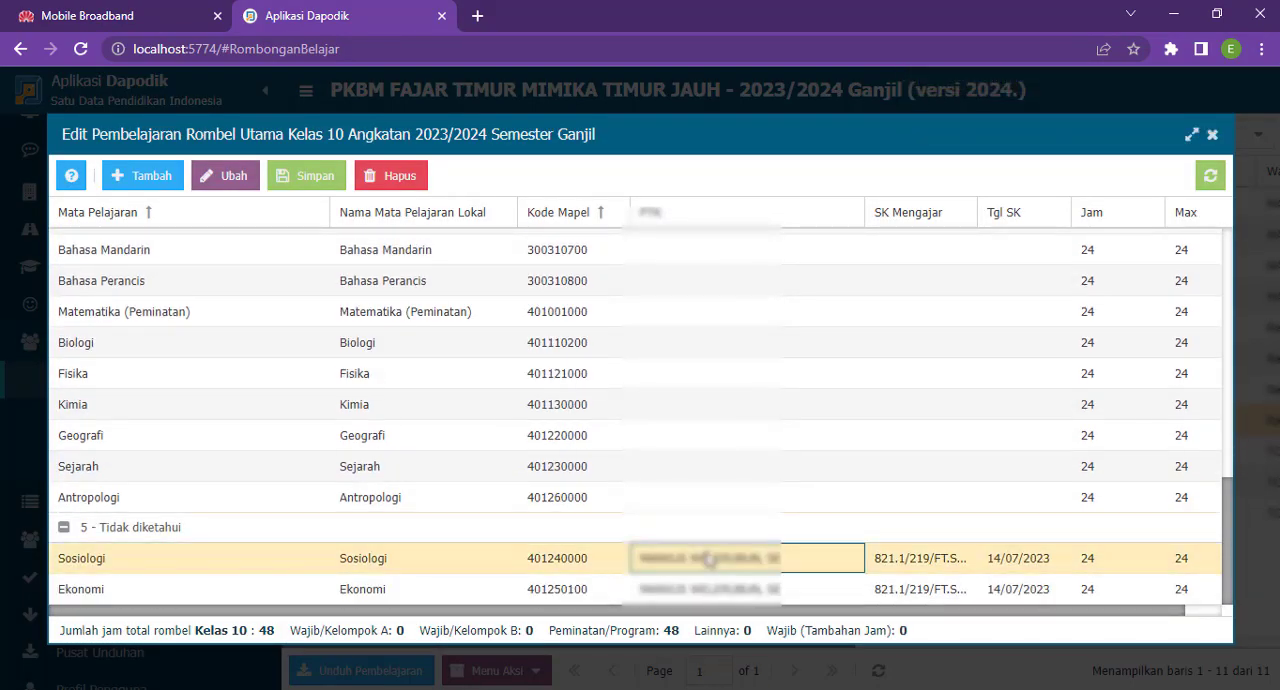
{"action": "left_click", "coordinate": [398, 175]}
{"action": "left_click", "coordinate": [600, 426]}
{"action": "left_click", "coordinate": [605, 432]}
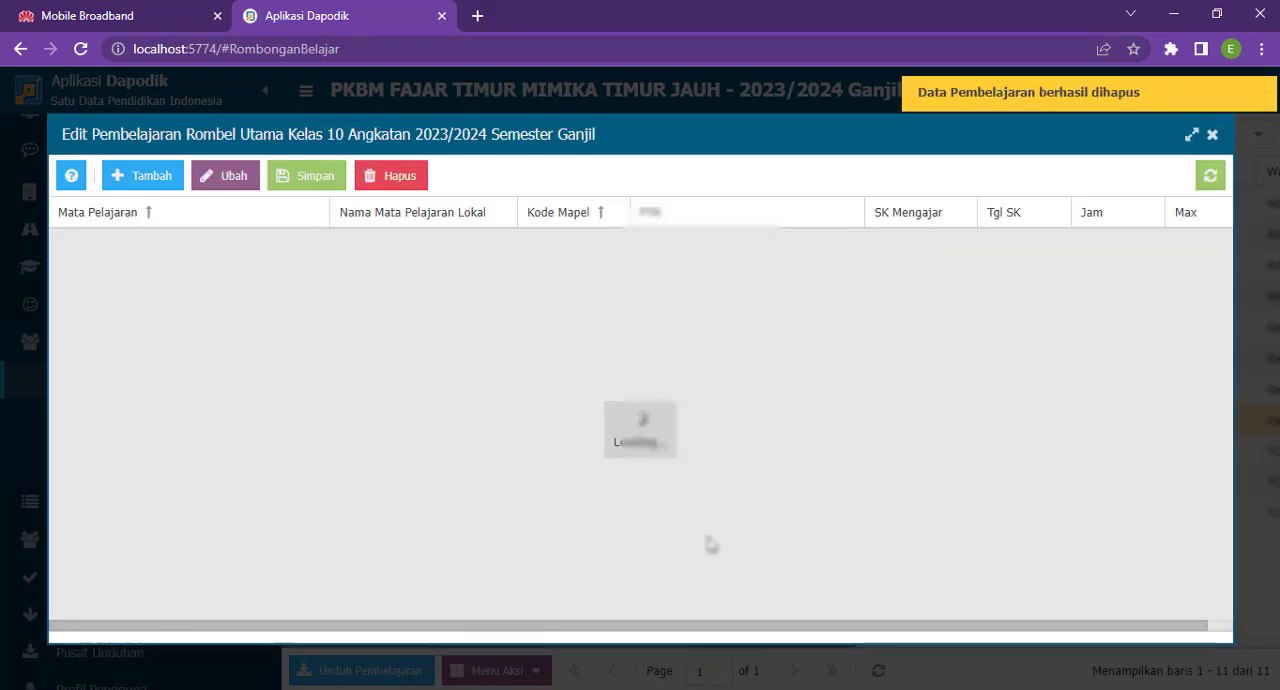
- Delete the Ekonomi assignment in the Tidak diketahui group, check the remaining Kelas 10 lessons and close the lesson editor
{"action": "scroll", "coordinate": [726, 569], "scroll_direction": "down", "scroll_amount": 5}
{"action": "scroll", "coordinate": [726, 569], "scroll_direction": "down", "scroll_amount": 4}
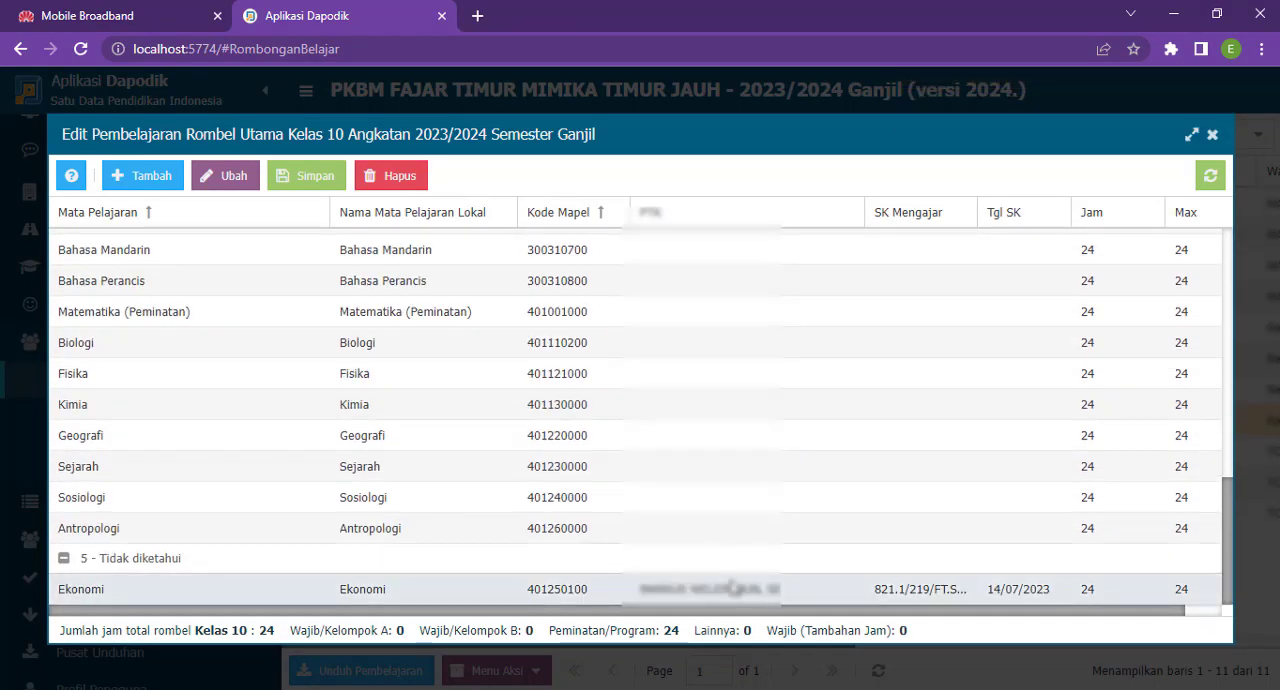
{"action": "left_click", "coordinate": [720, 589]}
{"action": "left_click", "coordinate": [398, 175]}
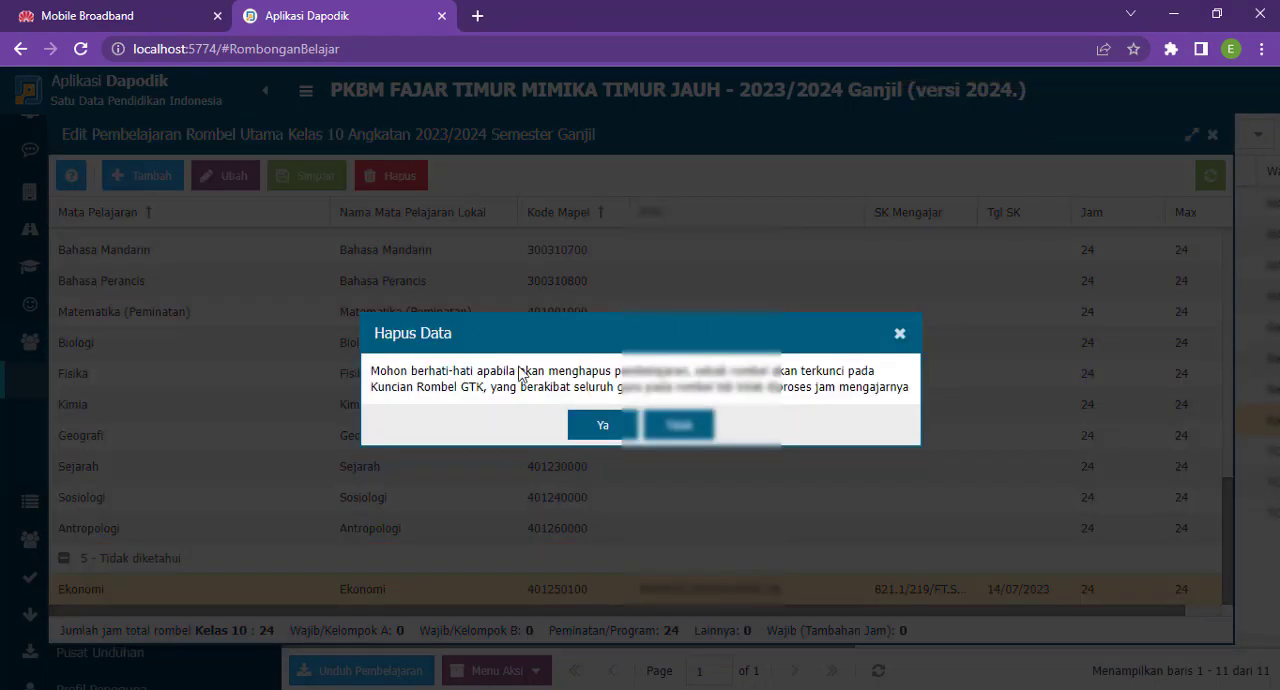
{"action": "left_click", "coordinate": [598, 428]}
{"action": "left_click", "coordinate": [604, 424]}
{"action": "scroll", "coordinate": [838, 421], "scroll_direction": "down", "scroll_amount": 3}
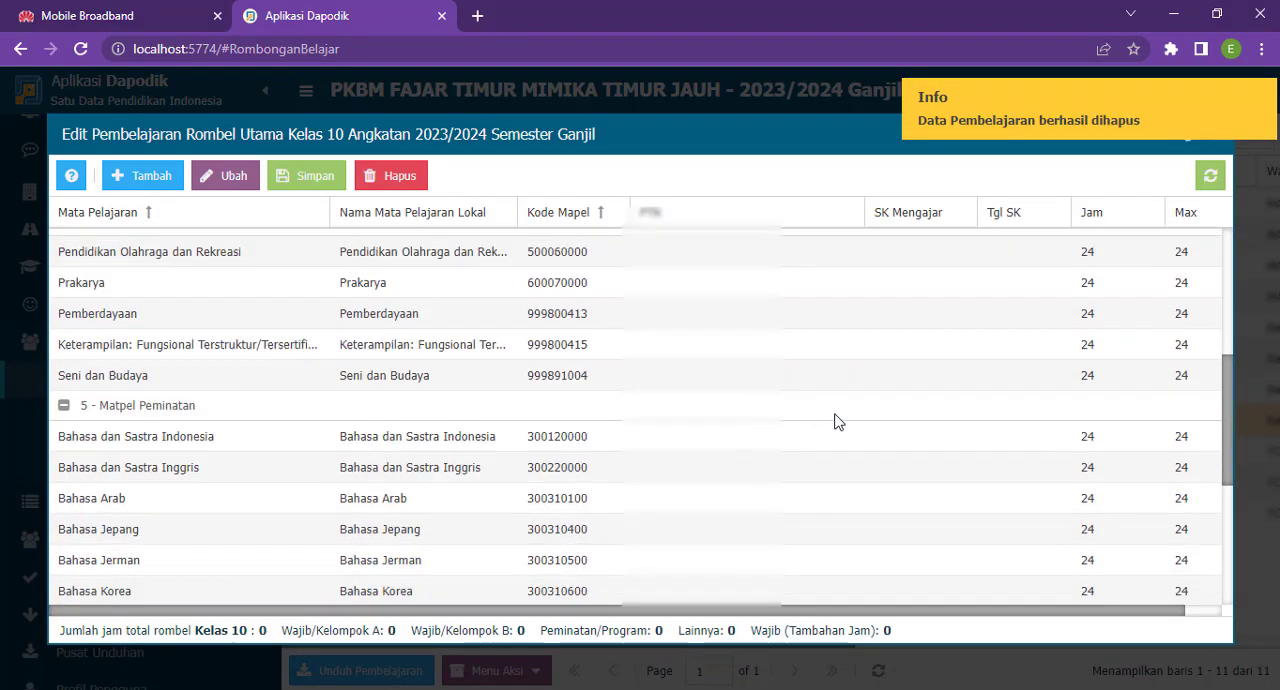
{"action": "scroll", "coordinate": [850, 400], "scroll_direction": "down", "scroll_amount": 3}
{"action": "scroll", "coordinate": [1029, 338], "scroll_direction": "up", "scroll_amount": 10}
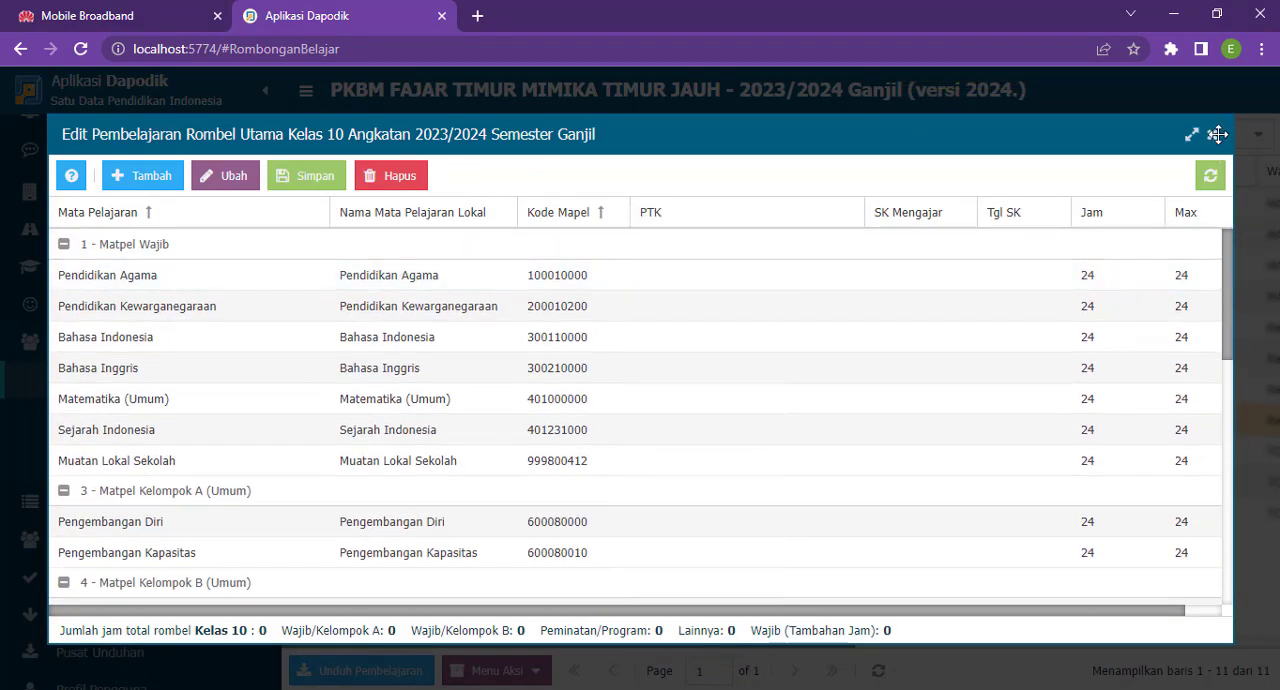
{"action": "left_click", "coordinate": [1217, 134]}
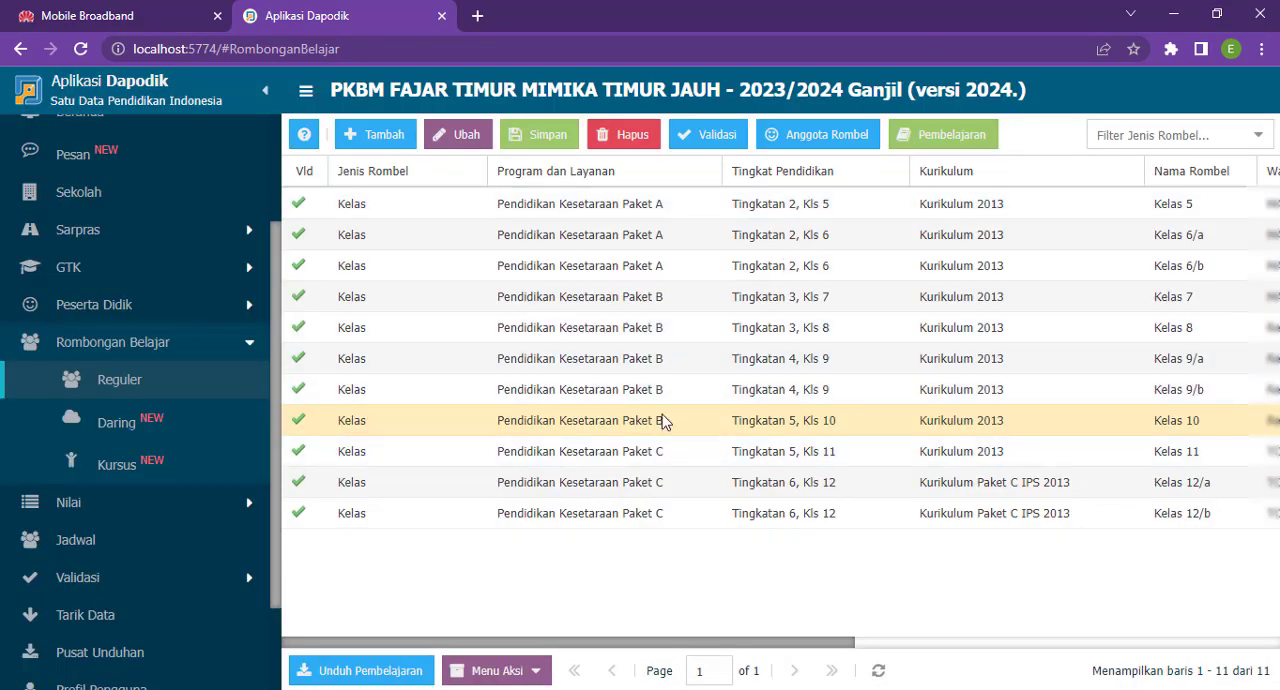
- Refresh the class list and change Kelas 10's program to Pendidikan Kesetaraan Paket C
{"action": "left_click", "coordinate": [879, 674]}
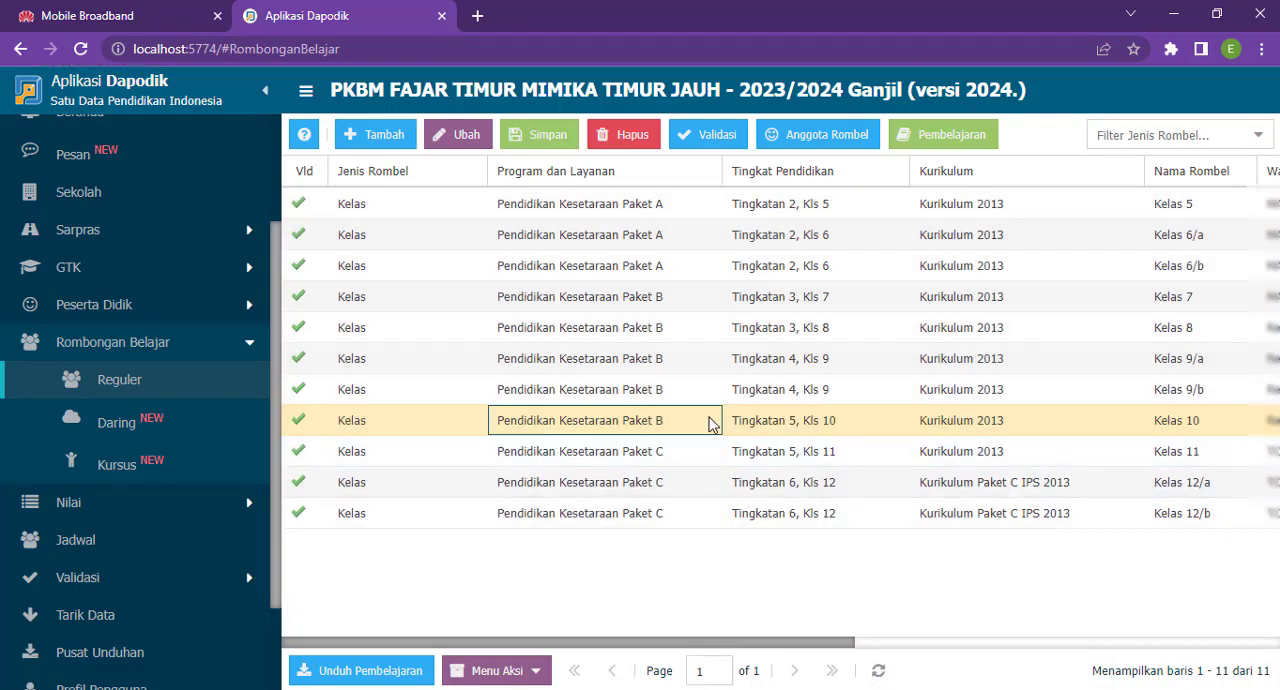
{"action": "left_click", "coordinate": [709, 421]}
{"action": "left_click", "coordinate": [707, 421]}
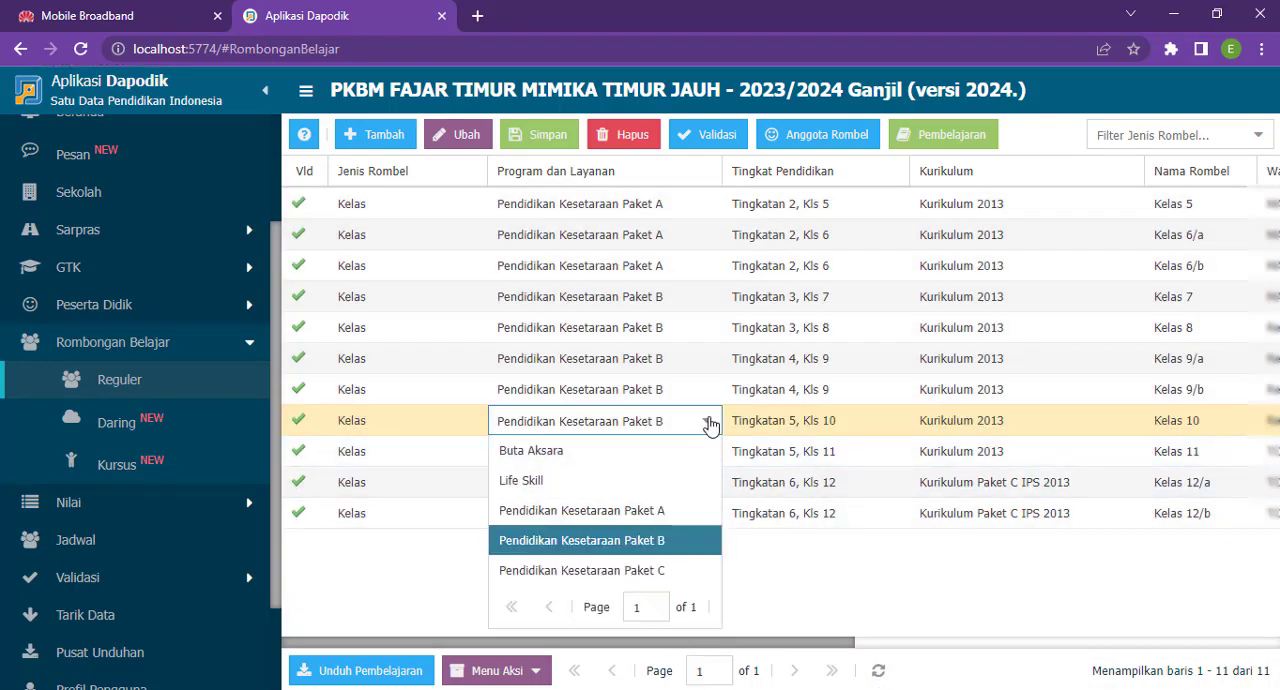
{"action": "left_click", "coordinate": [654, 572]}
- Set Kelas 10's education level to Tingkatan 5, Kls 10 and its curriculum to Kurikulum 2013, and save the class
{"action": "left_click", "coordinate": [815, 429]}
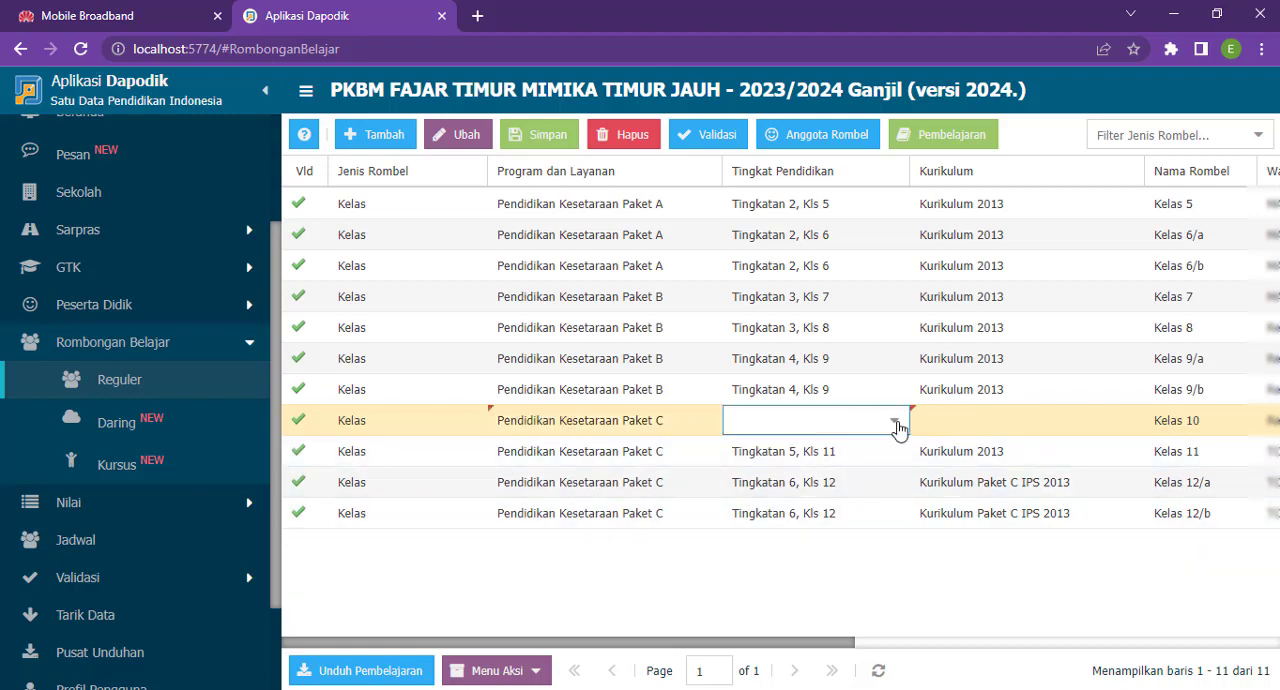
{"action": "left_click", "coordinate": [897, 427]}
{"action": "left_click", "coordinate": [869, 449]}
{"action": "left_click", "coordinate": [980, 421]}
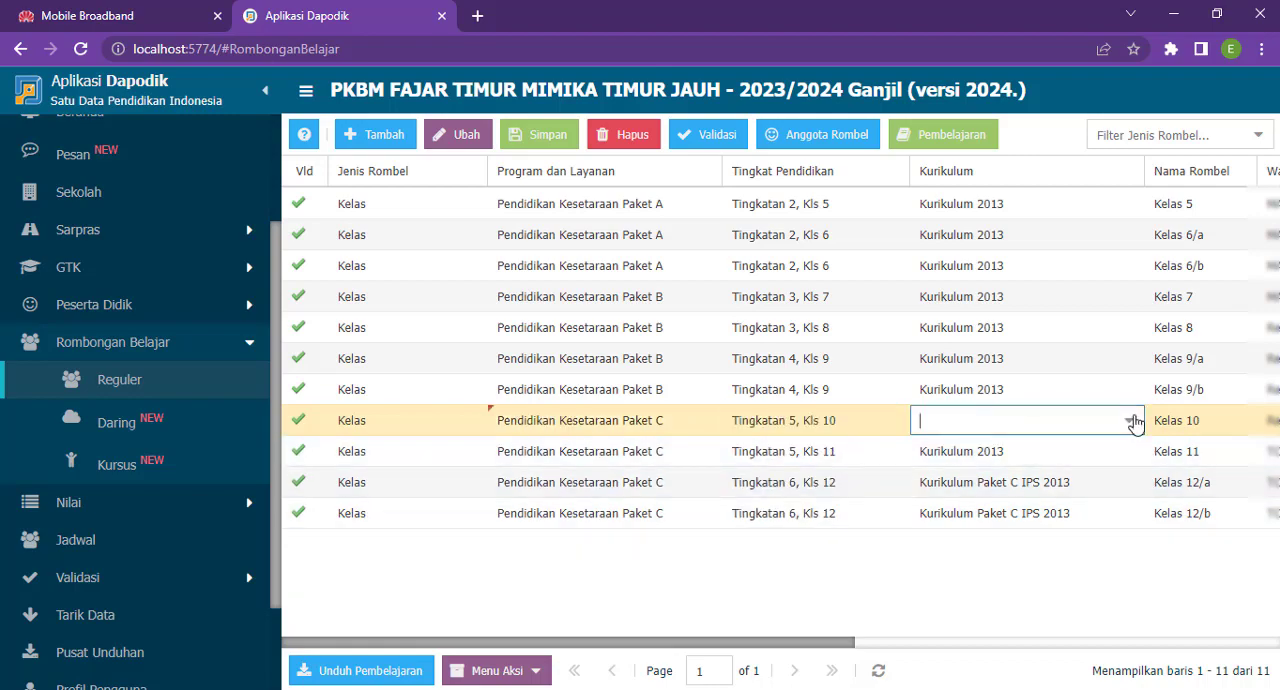
{"action": "left_click", "coordinate": [1131, 421]}
{"action": "left_click", "coordinate": [1043, 452]}
{"action": "left_click", "coordinate": [1168, 424]}
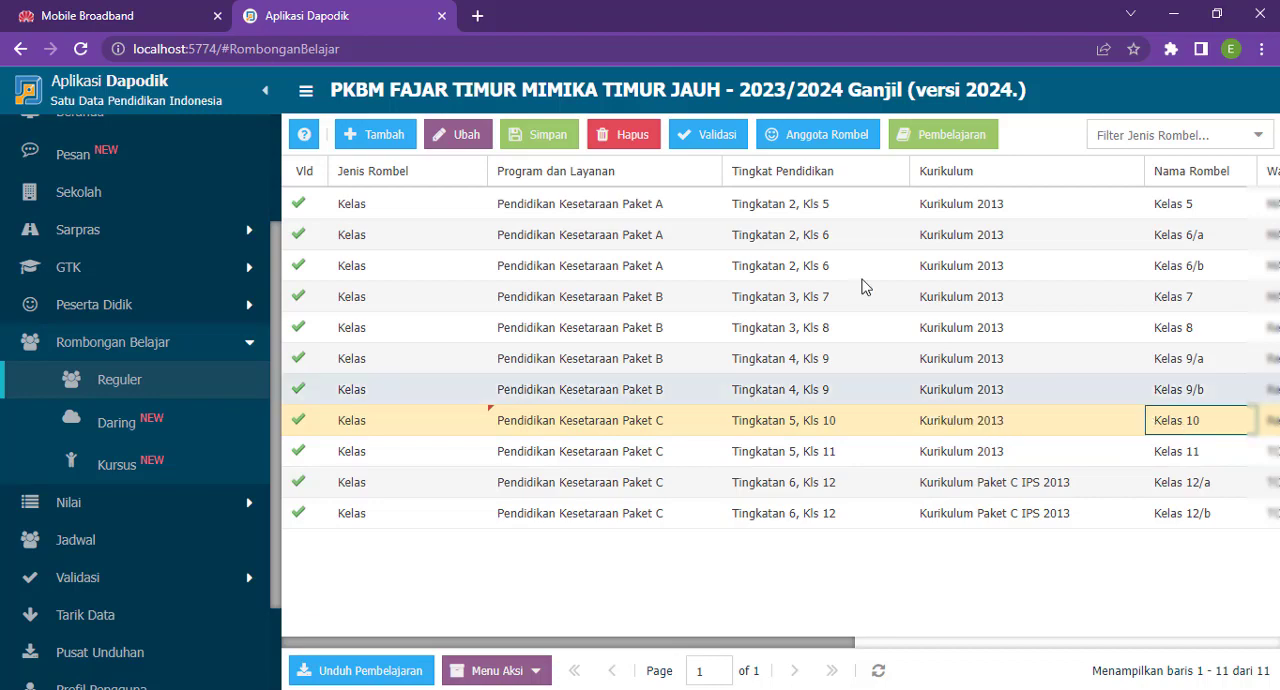
{"action": "left_click", "coordinate": [567, 138]}
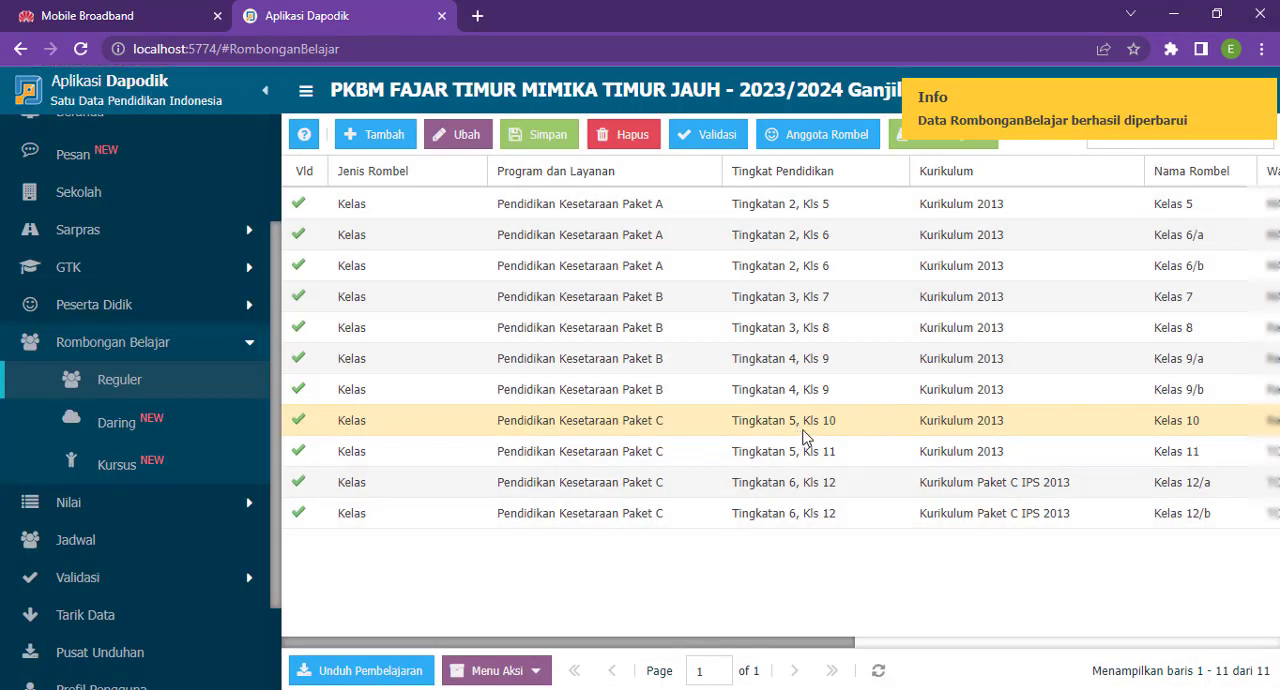
- Add all available Kelas 9 students to Kelas 10 with registration type Naik kelas and close the member editor
{"action": "left_click", "coordinate": [804, 428]}
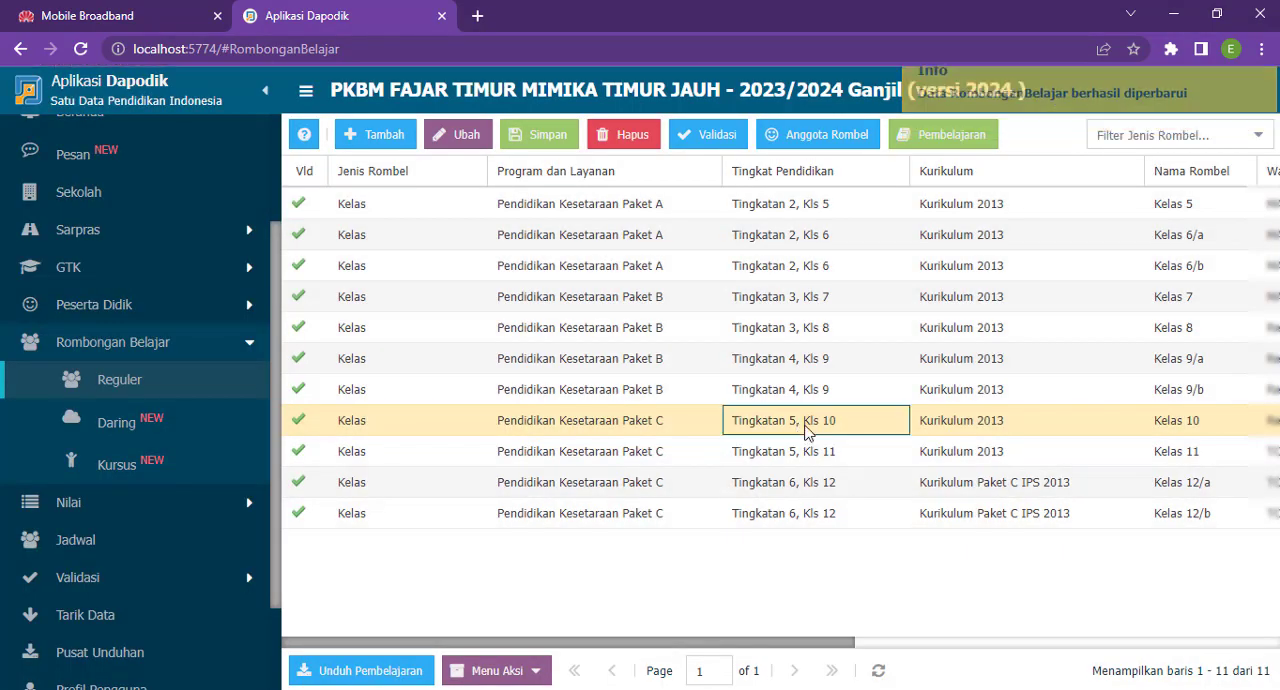
{"action": "left_click", "coordinate": [973, 447]}
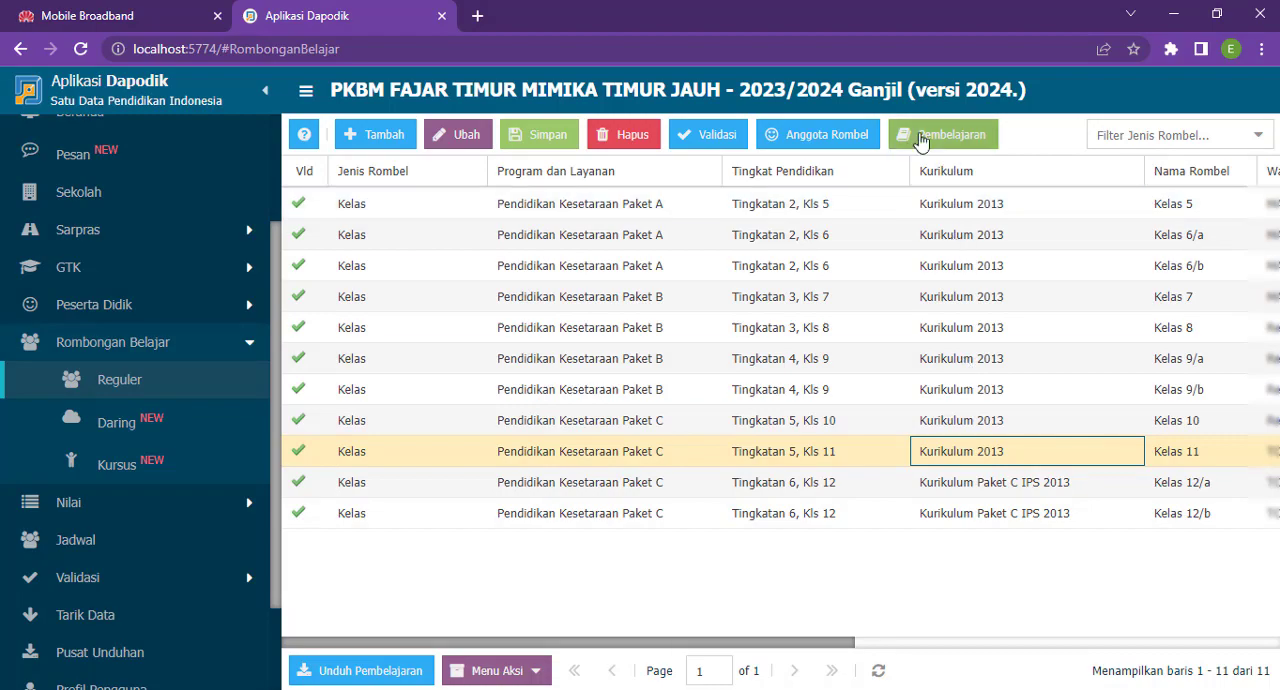
{"action": "left_click", "coordinate": [842, 420]}
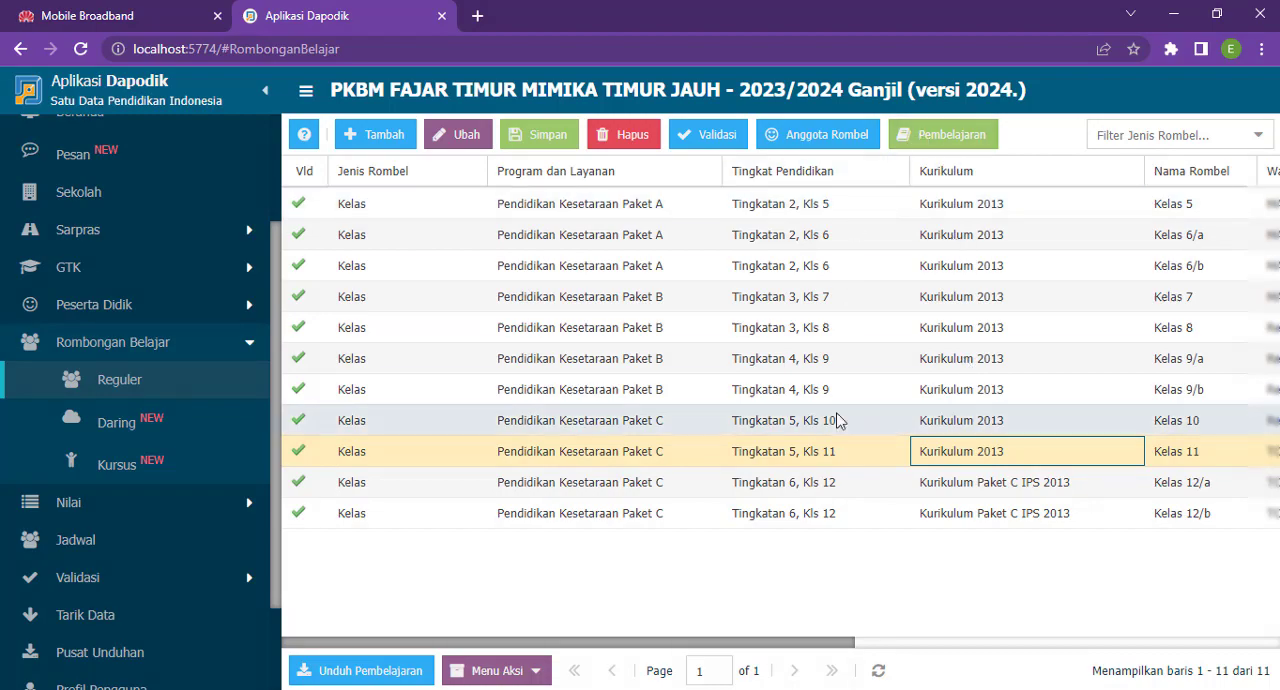
{"action": "left_click", "coordinate": [822, 145]}
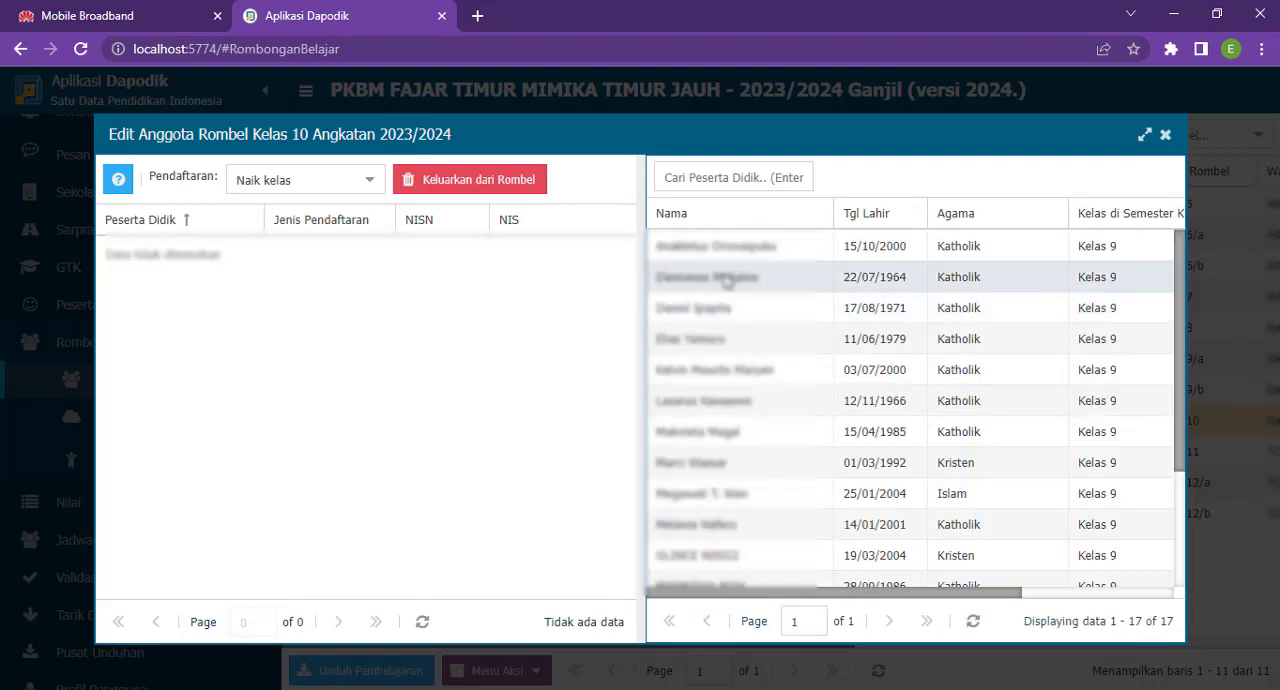
{"action": "left_click", "coordinate": [728, 250]}
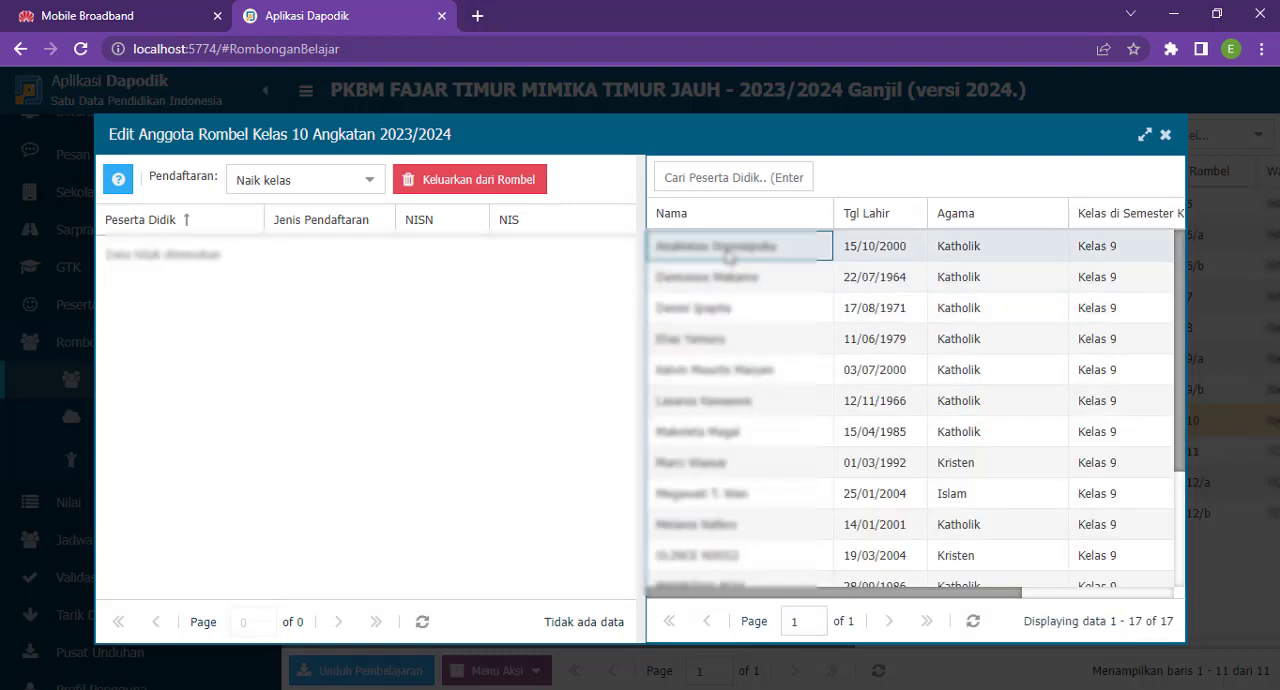
{"action": "scroll", "coordinate": [724, 524], "scroll_direction": "down", "scroll_amount": 3}
{"action": "left_click", "coordinate": [720, 575], "text": "shift"}
{"action": "left_click_drag", "start_coordinate": [725, 328], "coordinate": [600, 365]}
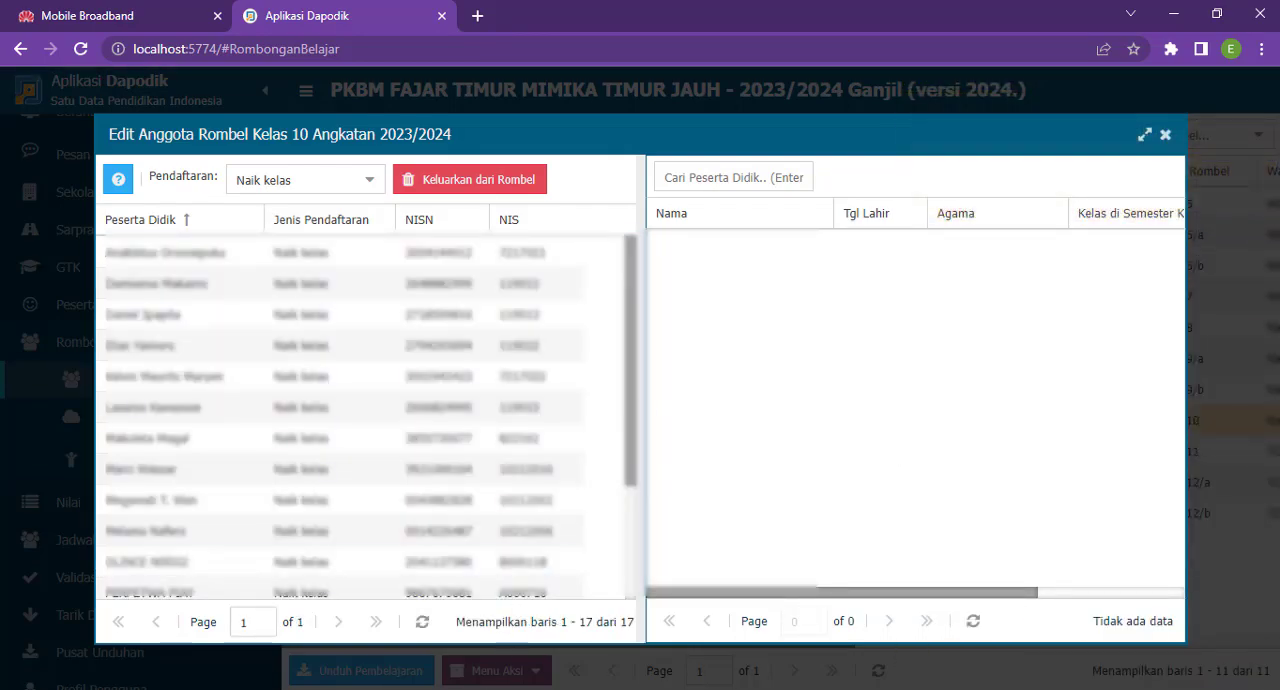
{"action": "mouse_move", "coordinate": [487, 686]}
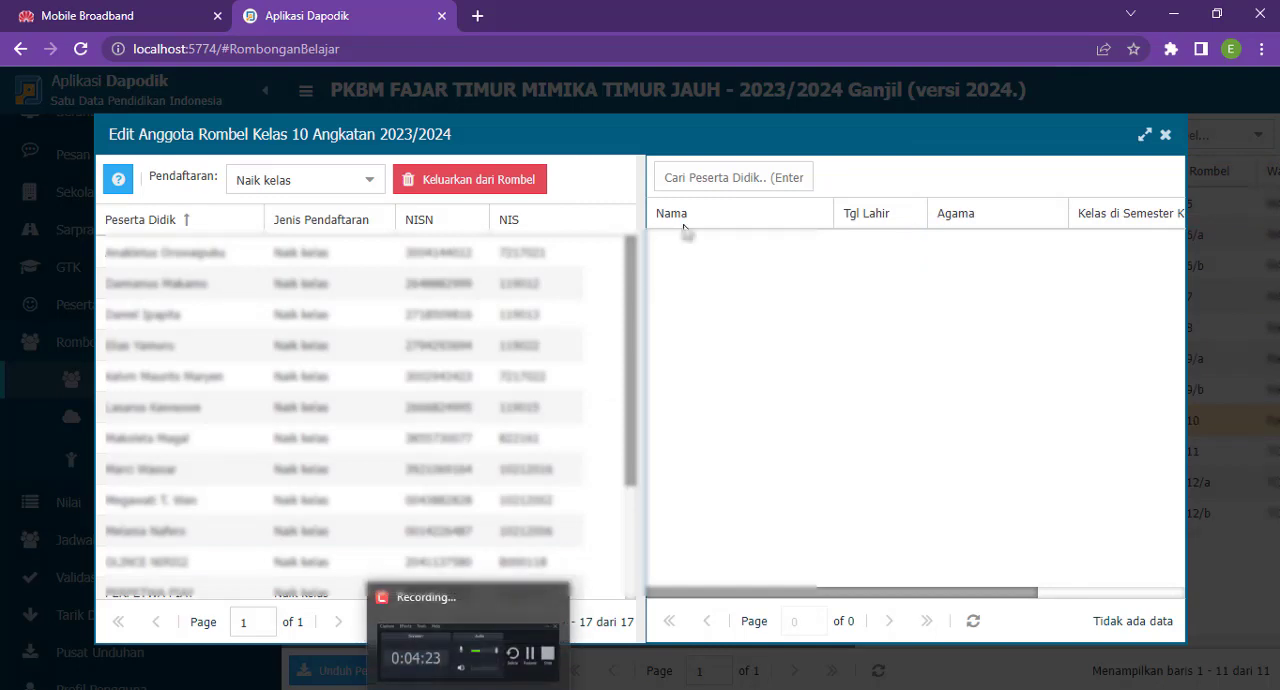
{"action": "left_click", "coordinate": [973, 621]}
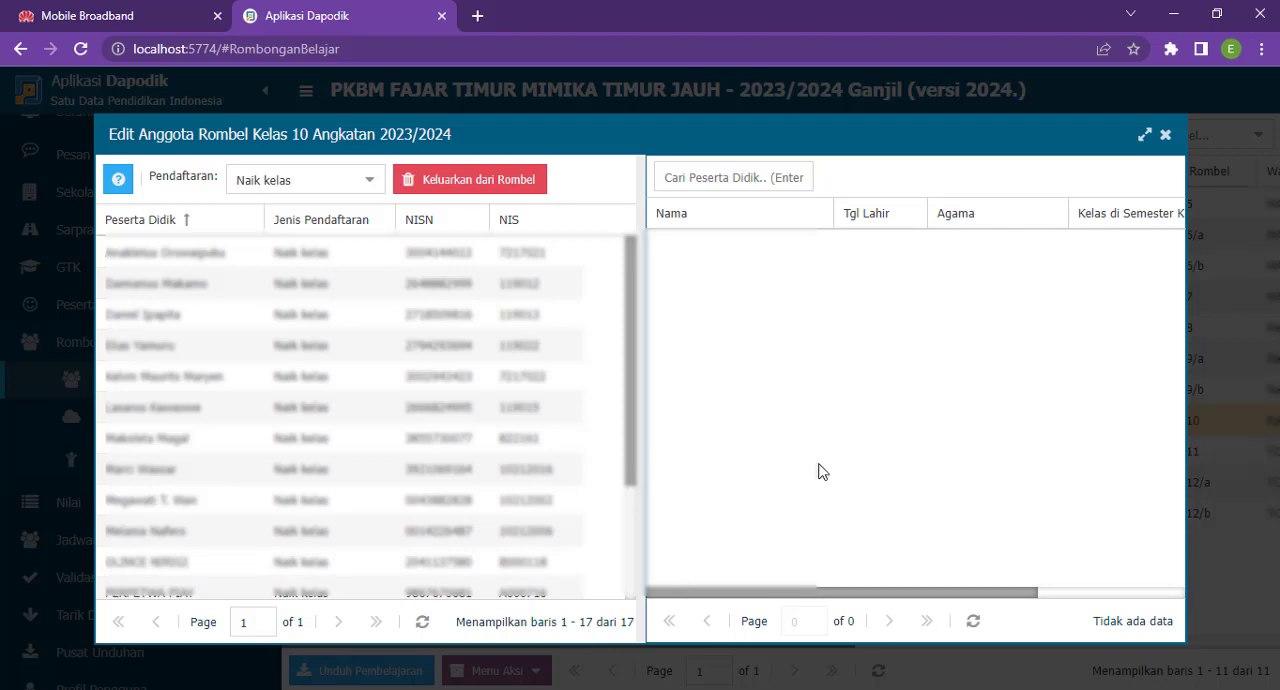
{"action": "left_click", "coordinate": [1167, 136]}
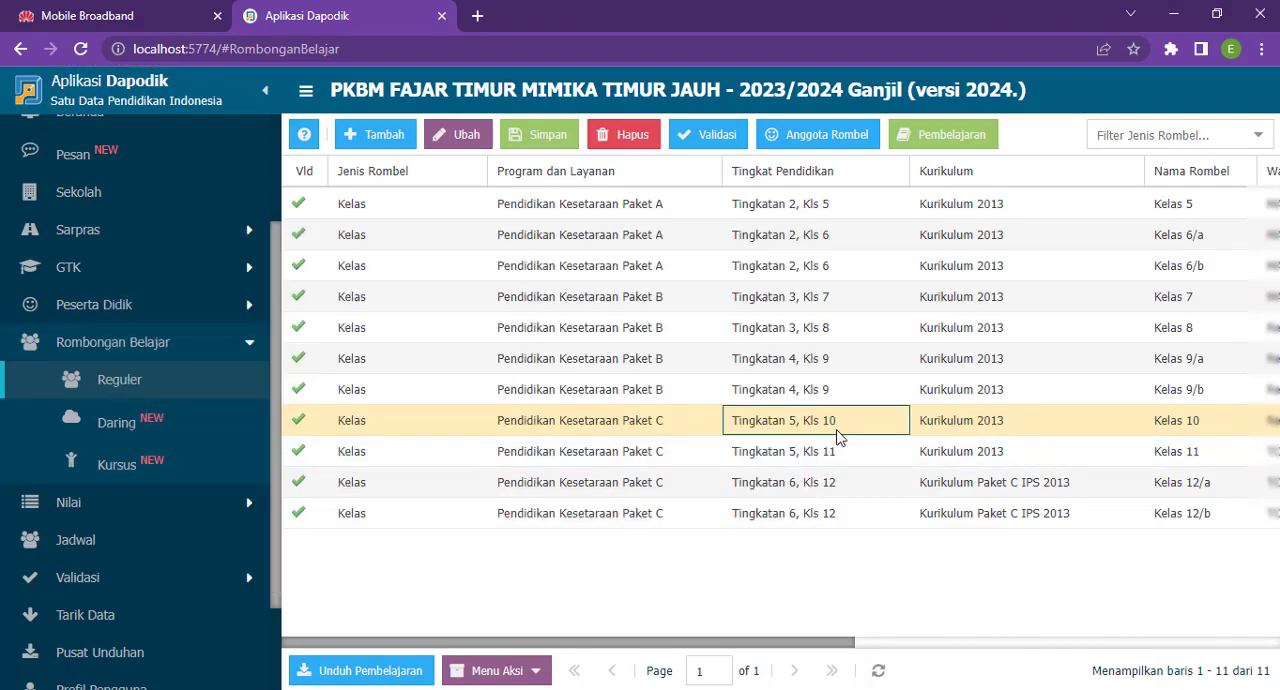
- Copy the SK Mengajar number of Pendidikan Kewarganegaraan from the Kelas 11 lessons and close that lesson editor
{"action": "left_click", "coordinate": [943, 136]}
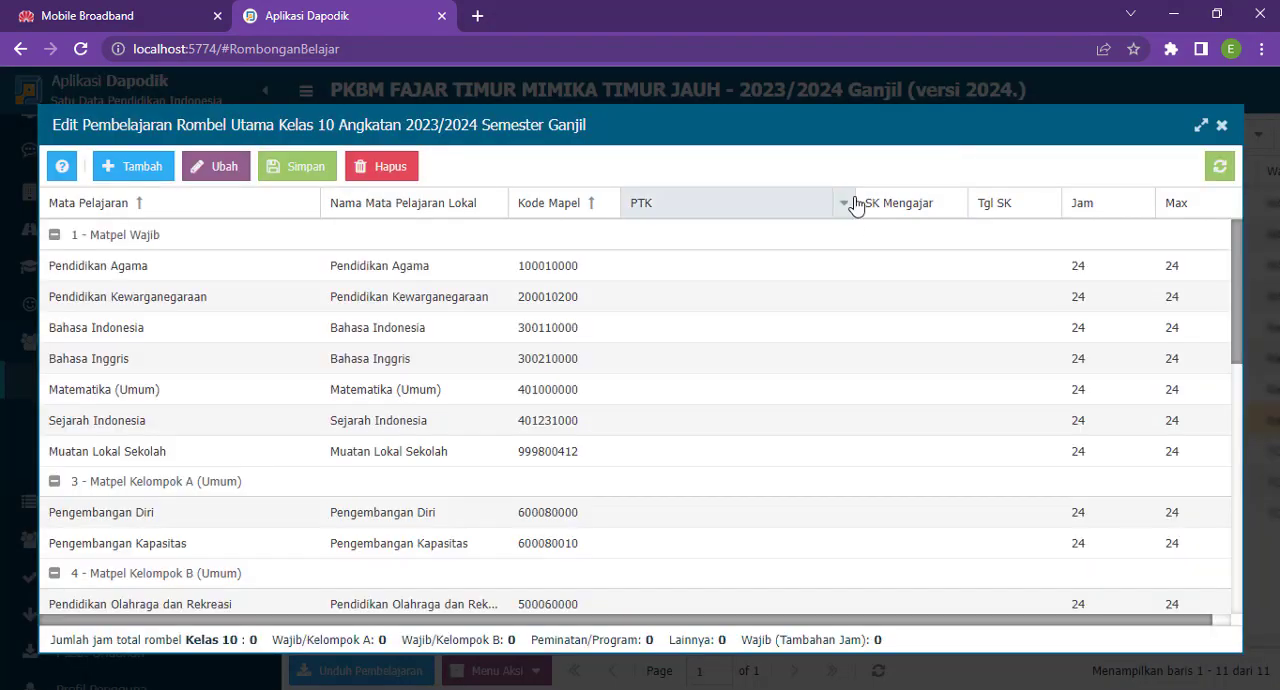
{"action": "left_click", "coordinate": [1222, 128]}
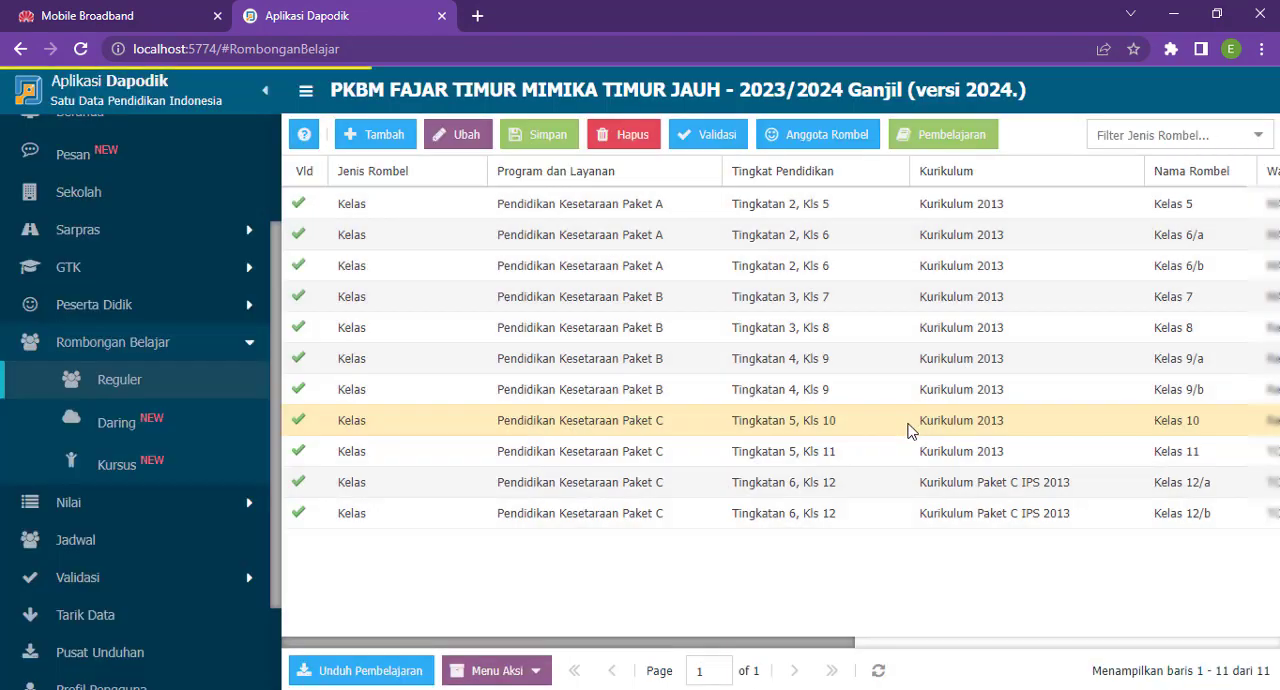
{"action": "left_click", "coordinate": [903, 451]}
{"action": "left_click", "coordinate": [948, 138]}
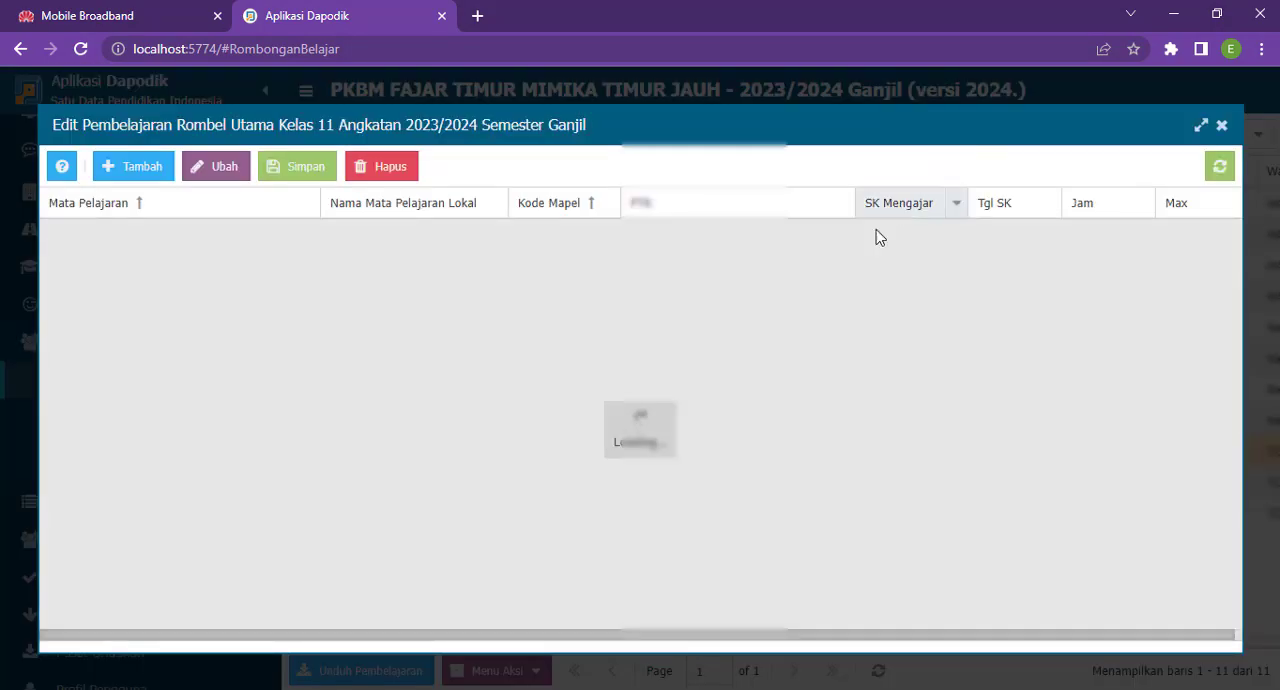
{"action": "left_click", "coordinate": [882, 305]}
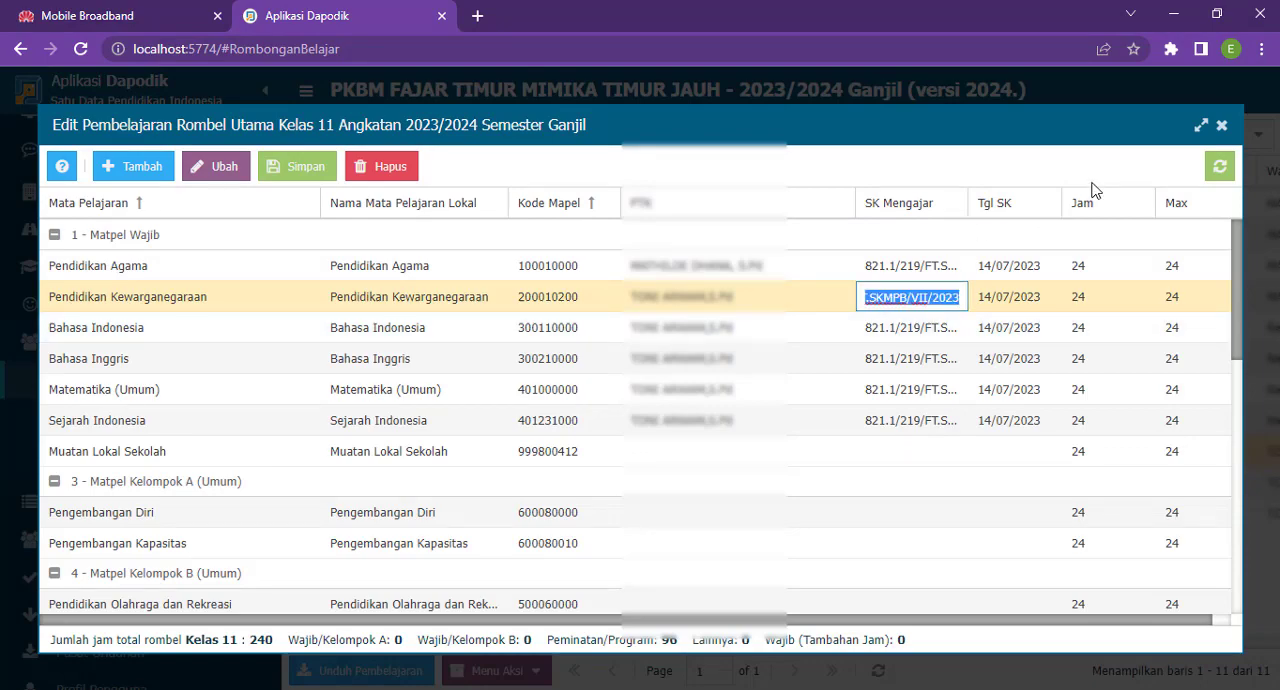
{"action": "left_click", "coordinate": [1222, 127]}
{"action": "left_click", "coordinate": [880, 482]}
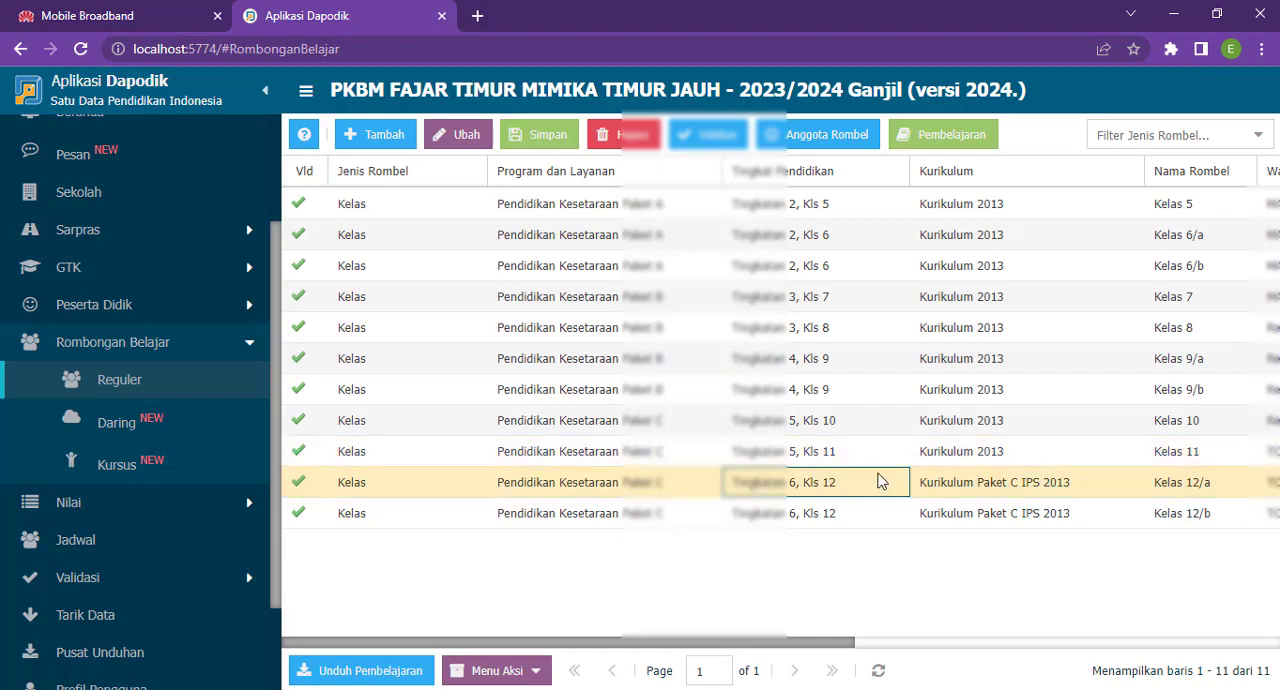
- Open the Kelas 10 lessons and paste the copied SK Mengajar number into the Pendidikan Agama row
{"action": "left_click", "coordinate": [872, 427]}
{"action": "left_click", "coordinate": [955, 138]}
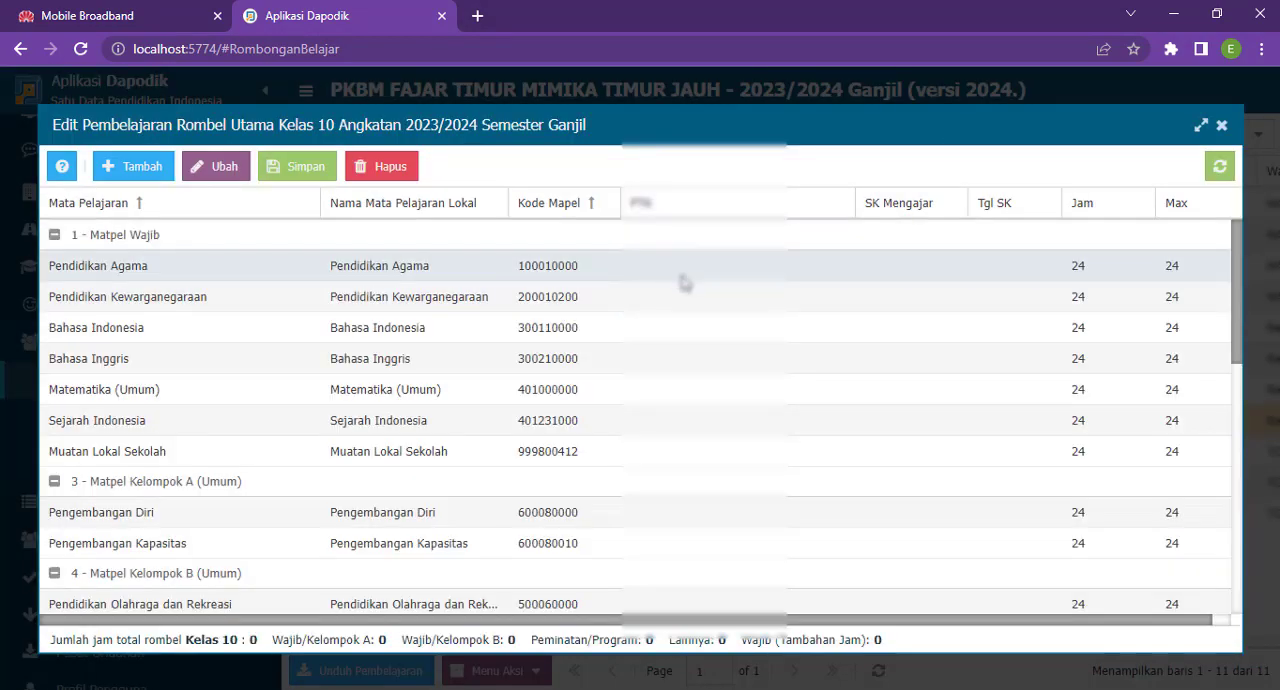
{"action": "left_click", "coordinate": [686, 274]}
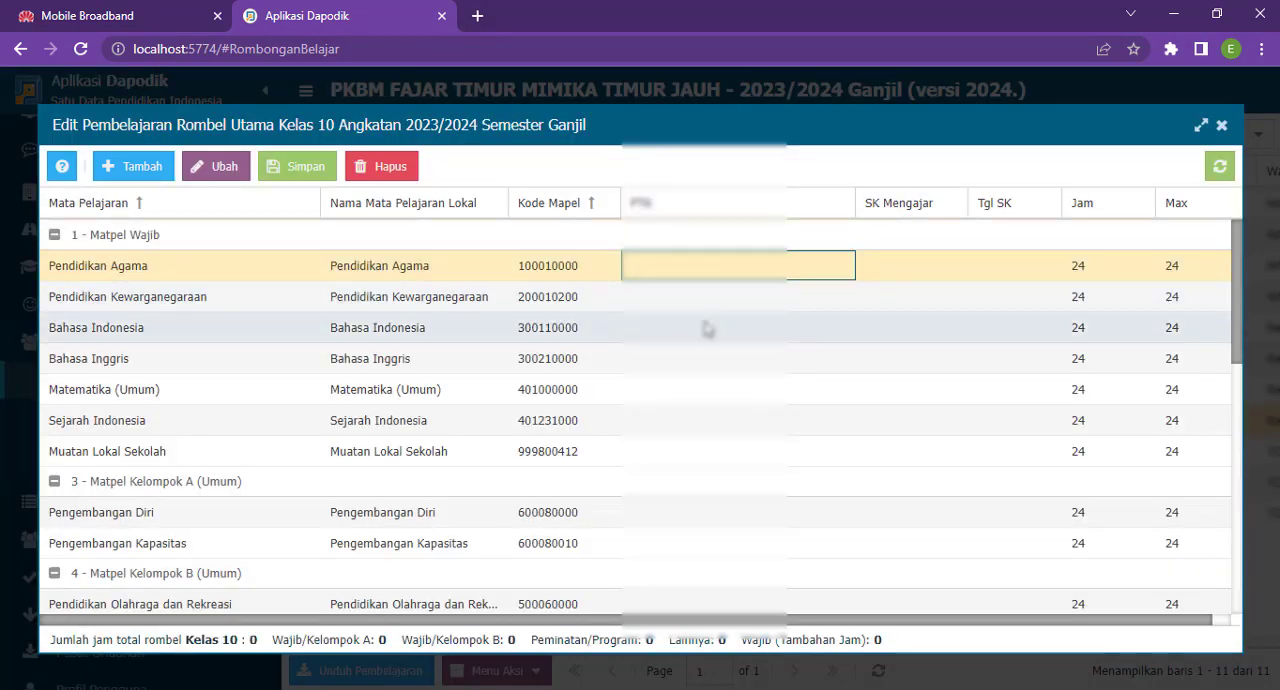
{"action": "key", "text": "Tab"}
{"action": "key", "text": "ctrl+v"}
- Assign the religion teacher as PTK of Pendidikan Agama in the Kelas 10 lessons
{"action": "key", "text": "shift+Tab"}
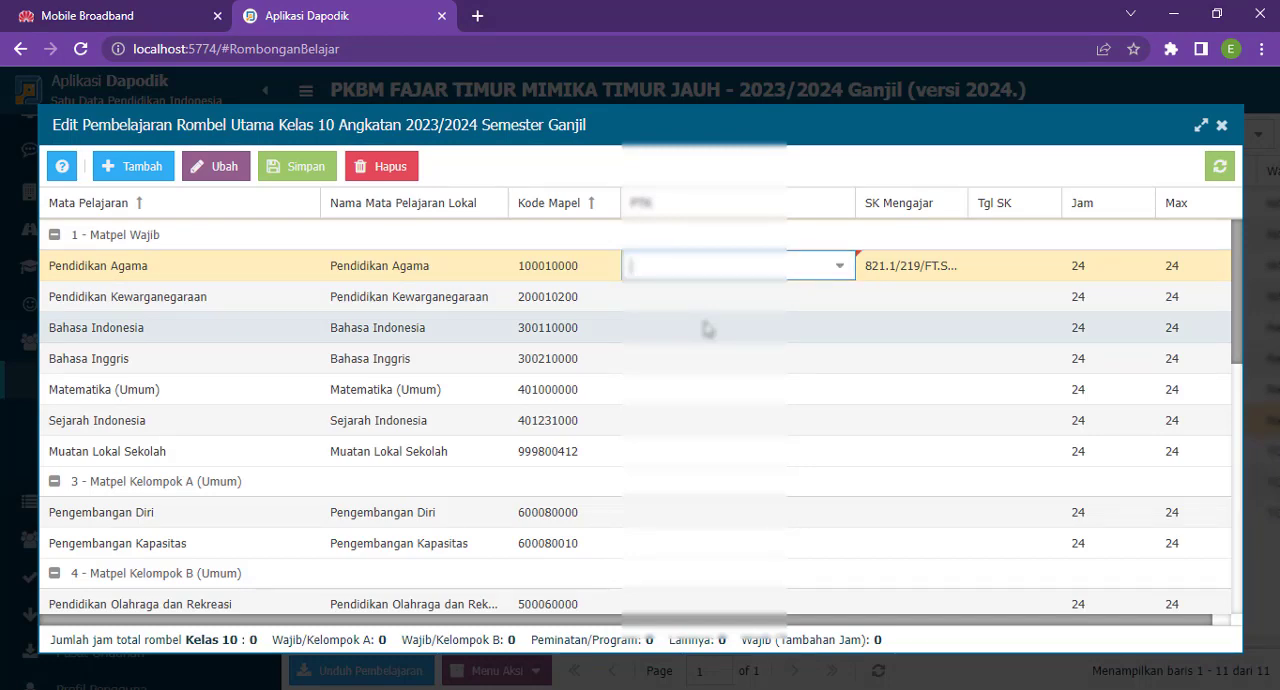
{"action": "key", "text": "Down"}
{"action": "key", "text": "Down"}
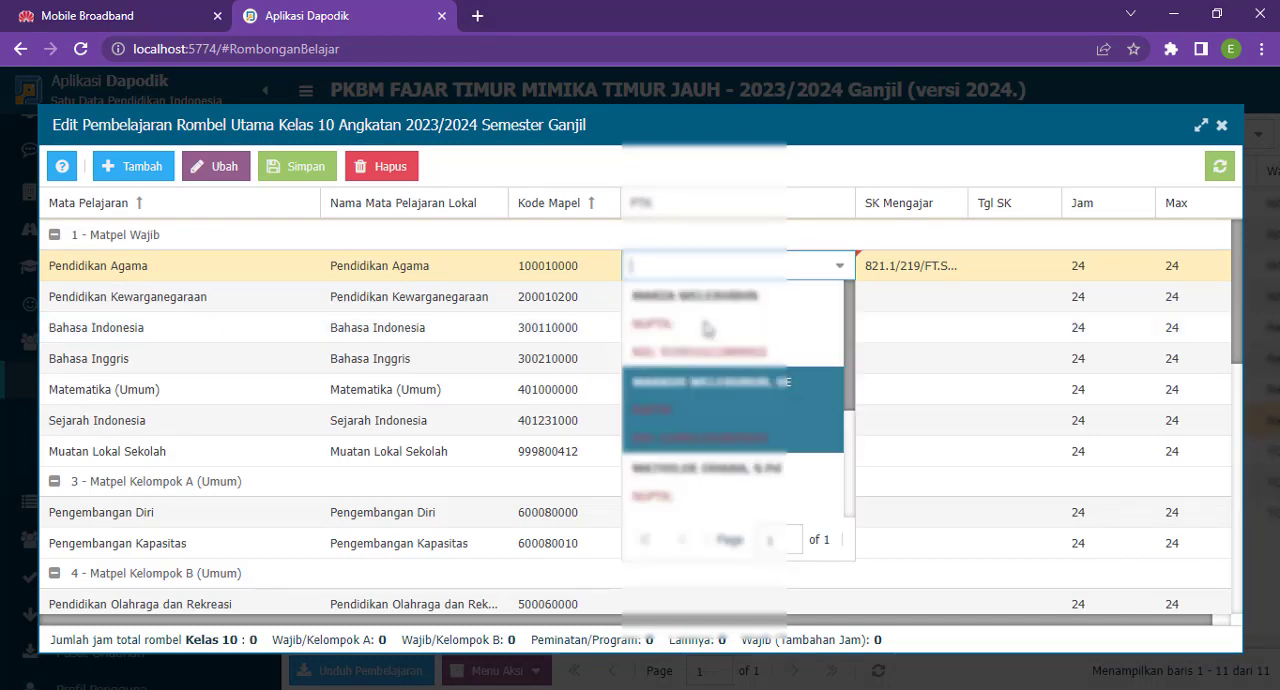
{"action": "key", "text": "Return"}
{"action": "key", "text": "Down"}
{"action": "key", "text": "Down"}
{"action": "key", "text": "Return"}
{"action": "key", "text": "Down"}
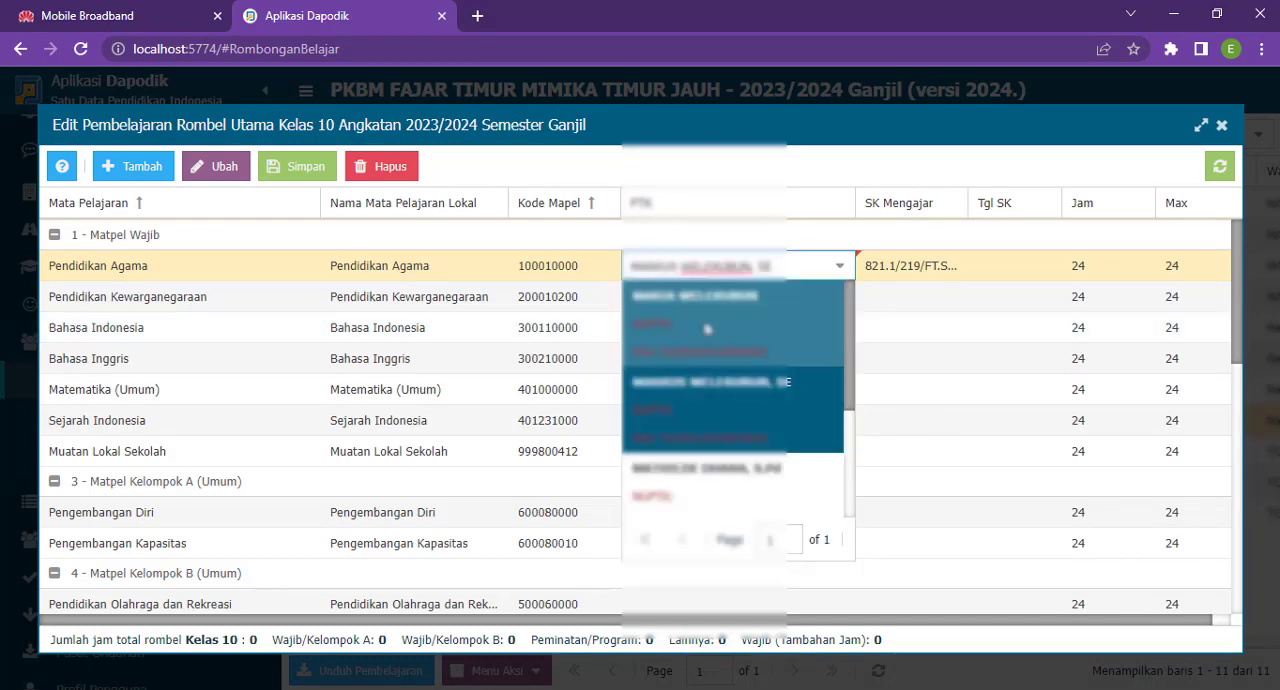
{"action": "key", "text": "Down"}
{"action": "key", "text": "Down"}
{"action": "key", "text": "Return"}
- Paste the same SK Mengajar number into the Kelas 10 lessons from Pendidikan Kewarganegaraan through Sejarah Indonesia
{"action": "key", "text": "Return"}
{"action": "key", "text": "Right"}
{"action": "key", "text": "Down"}
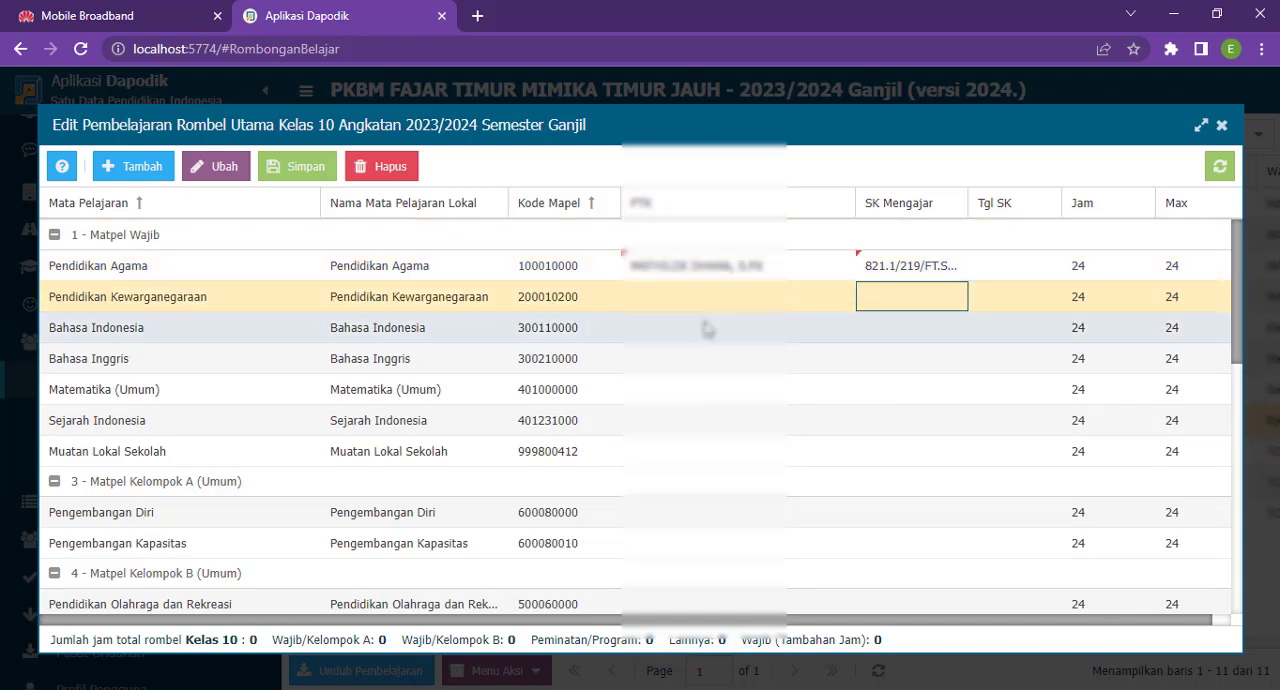
{"action": "key", "text": "Return"}
{"action": "type", "text": "821.1/219/FT.SKMPB/VII/2023"}
{"action": "key", "text": "Return"}
{"action": "key", "text": "Down"}
{"action": "key", "text": "Return"}
{"action": "type", "text": "821.1/219/FT.SKMPB/VII/2023"}
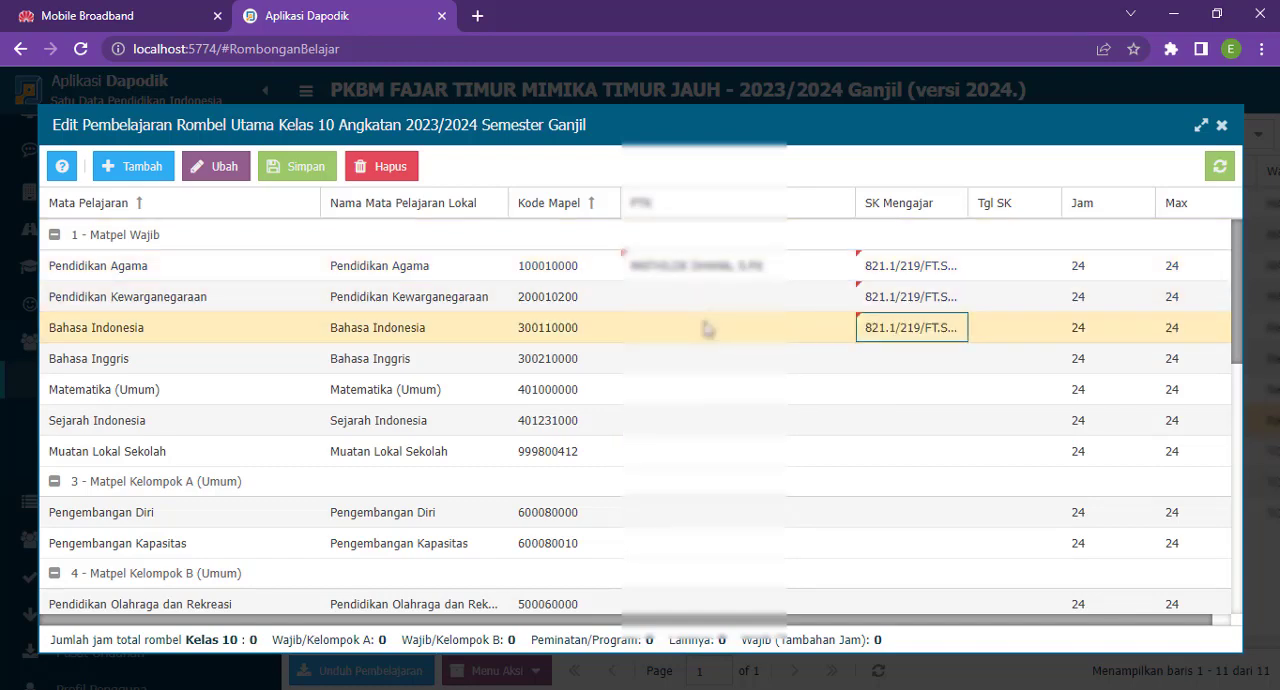
{"action": "key", "text": "Return"}
{"action": "key", "text": "Down"}
{"action": "key", "text": "Return"}
{"action": "key", "text": "ctrl+v"}
{"action": "key", "text": "Return"}
{"action": "key", "text": "Down"}
{"action": "key", "text": "Return"}
{"action": "key", "text": "ctrl+v"}
{"action": "key", "text": "Return"}
{"action": "key", "text": "Down"}
{"action": "key", "text": "Return"}
{"action": "key", "text": "ctrl+v"}
{"action": "key", "text": "Return"}
{"action": "key", "text": "Down"}
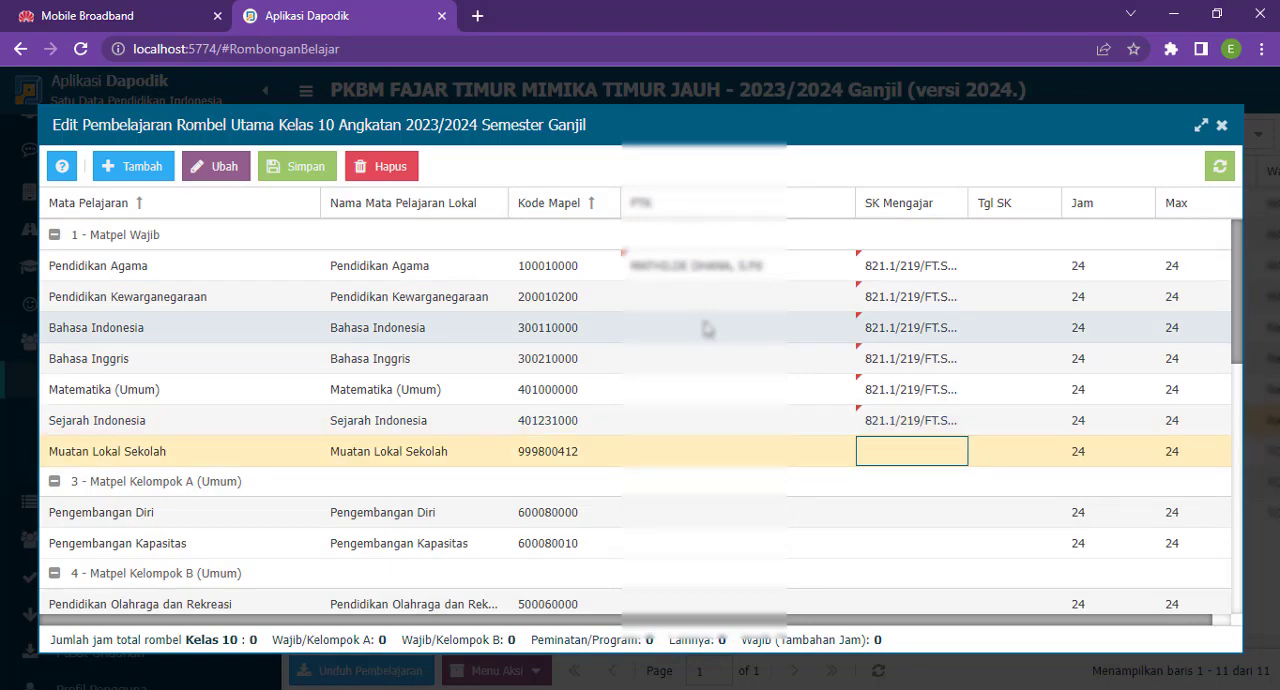
- Paste the copied SK Mengajar number into the Pemberdayaan row of the Kelas 10 lessons
{"action": "key", "text": "Down"}
{"action": "key", "text": "Down"}
{"action": "key", "text": "Down"}
{"action": "key", "text": "Down"}
{"action": "key", "text": "Down"}
{"action": "key", "text": "Down"}
{"action": "key", "text": "Up"}
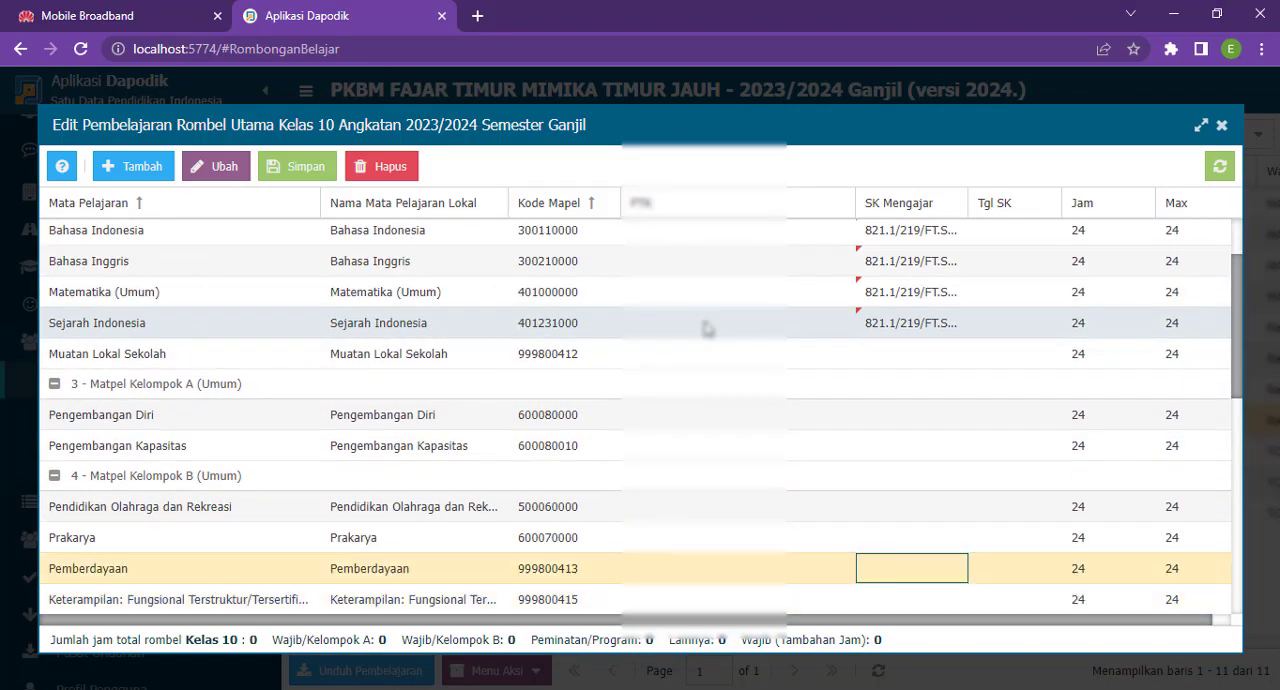
{"action": "key", "text": "Return"}
{"action": "key", "text": "ctrl+v"}
{"action": "key", "text": "Return"}
{"action": "key", "text": "Down"}
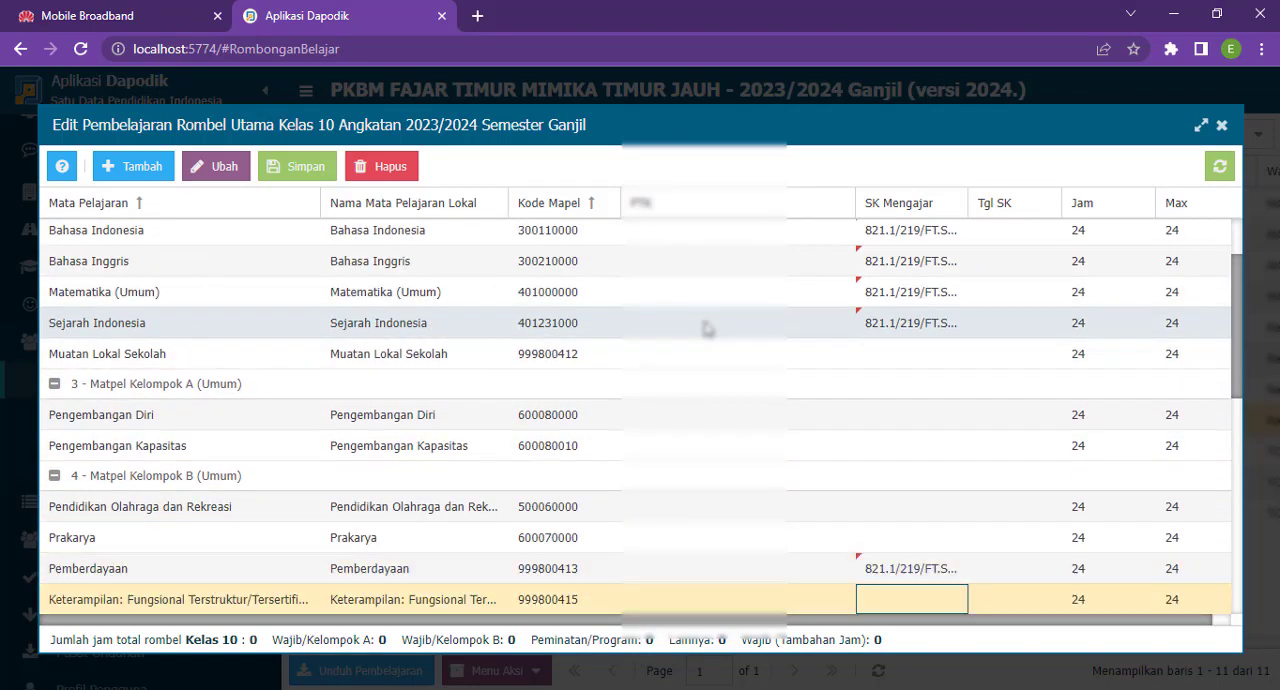
- Paste the same SK Mengajar number into the Keterampilan: Fungsional row, code 999800415
{"action": "key", "text": "Down"}
{"action": "key", "text": "Up"}
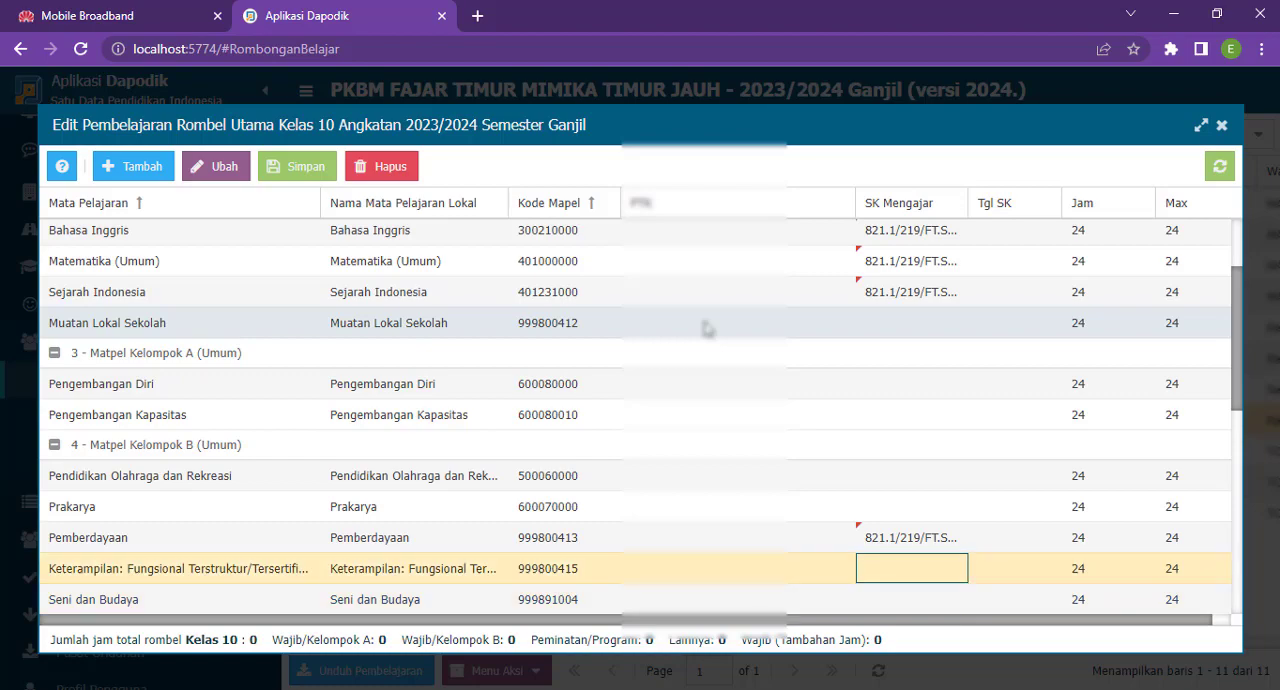
{"action": "scroll", "coordinate": [926, 371], "scroll_direction": "up", "scroll_amount": 2}
{"action": "scroll", "coordinate": [951, 385], "scroll_direction": "down", "scroll_amount": 5}
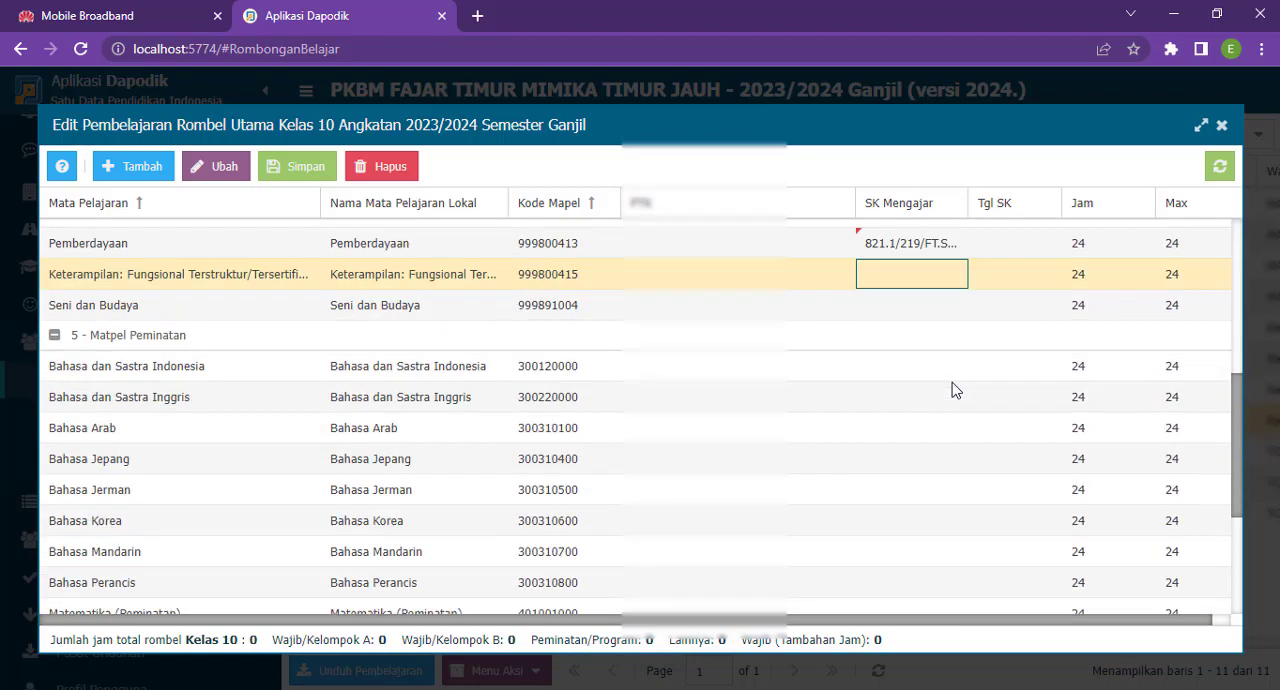
{"action": "scroll", "coordinate": [953, 389], "scroll_direction": "down", "scroll_amount": 3}
{"action": "scroll", "coordinate": [955, 390], "scroll_direction": "up", "scroll_amount": 4}
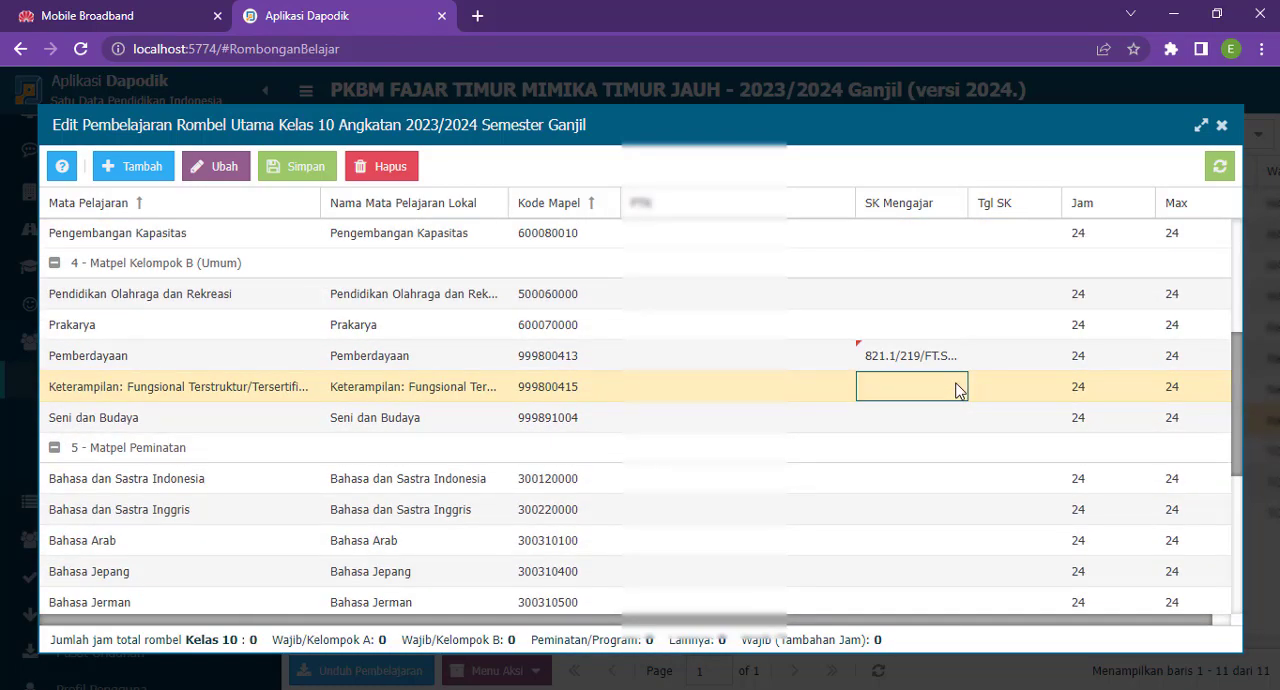
{"action": "key", "text": "Up"}
{"action": "key", "text": "Up"}
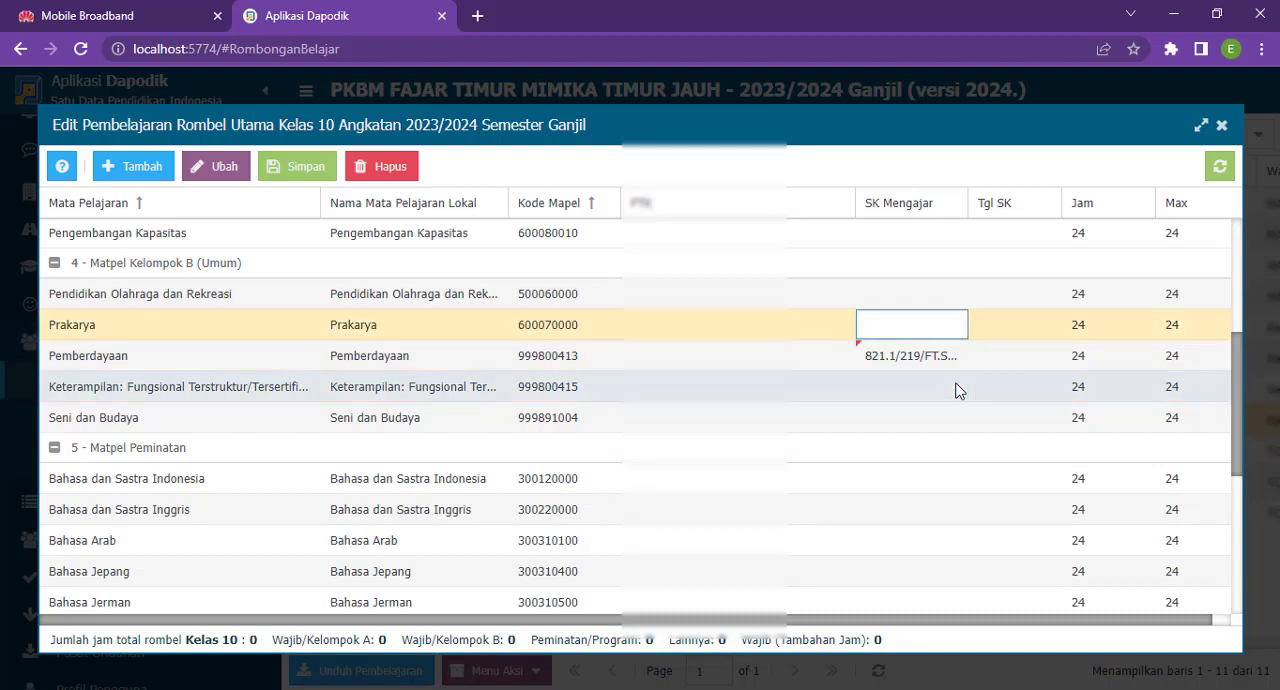
{"action": "key", "text": "Down"}
{"action": "key", "text": "Down"}
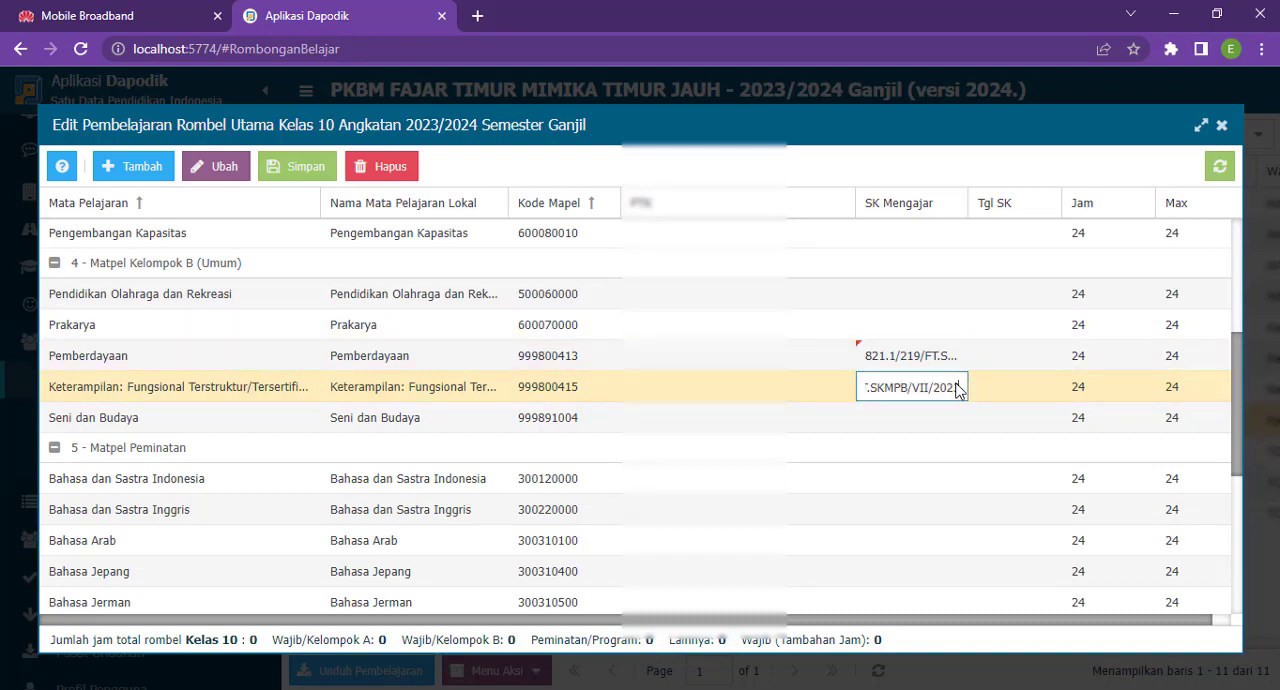
{"action": "key", "text": "Return"}
- Paste the same SK Mengajar number into the Geografi row under Matpel Peminatan
{"action": "key", "text": "Down"}
{"action": "key", "text": "Down"}
{"action": "key", "text": "Down"}
{"action": "key", "text": "Down"}
{"action": "key", "text": "Down"}
{"action": "key", "text": "Down"}
{"action": "key", "text": "Down"}
{"action": "key", "text": "Down"}
{"action": "key", "text": "Down"}
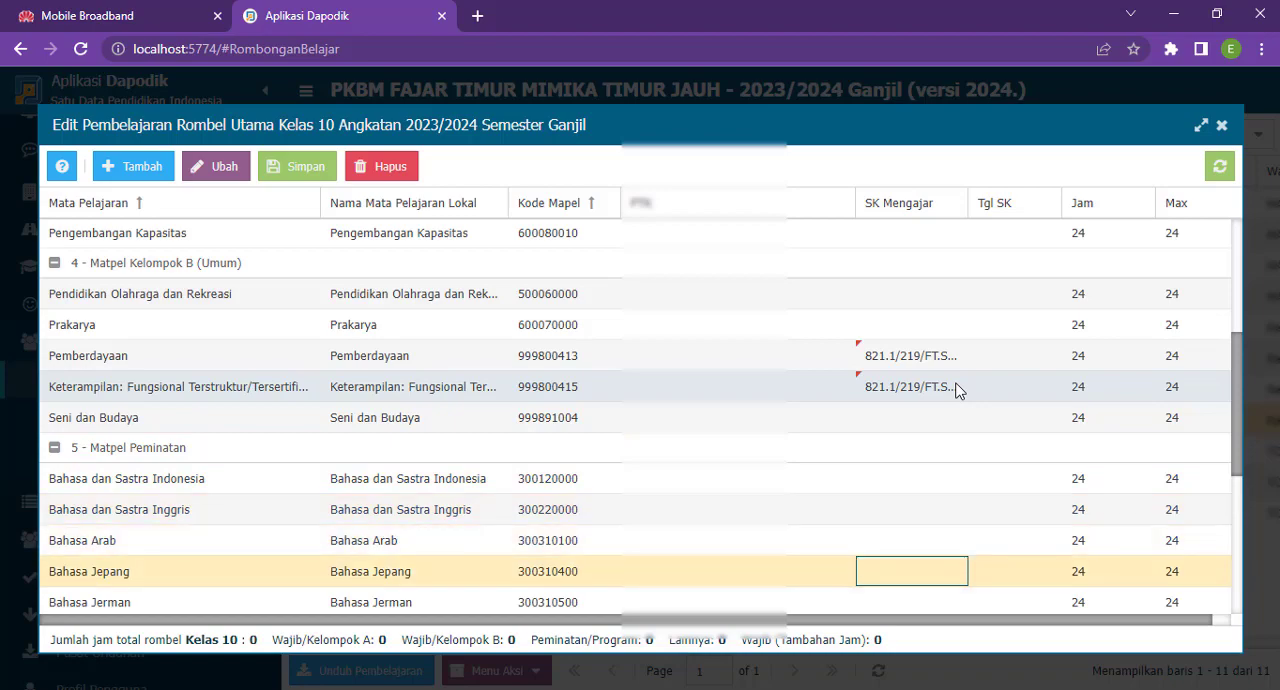
{"action": "key", "text": "Down"}
{"action": "key", "text": "Down"}
{"action": "key", "text": "Down"}
{"action": "key", "text": "Down"}
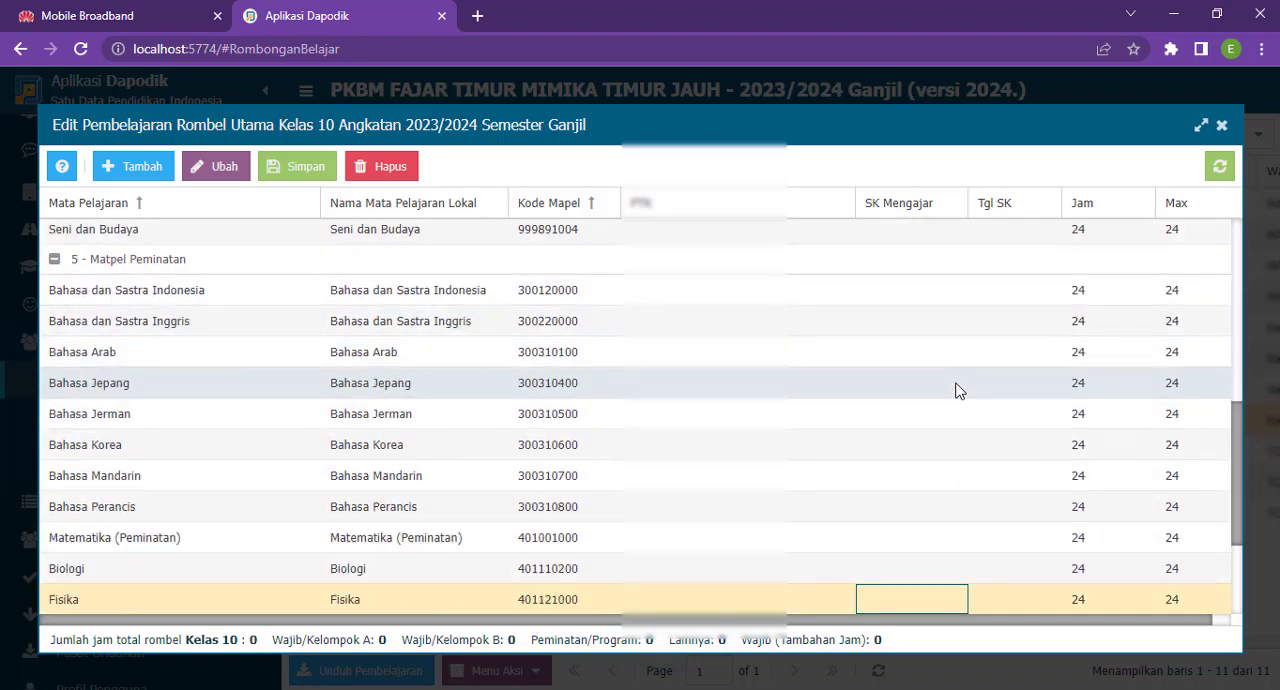
{"action": "key", "text": "Return"}
{"action": "type", "text": "821.1/219/FT.SKMPB/VII/2023"}
{"action": "key", "text": "Return"}
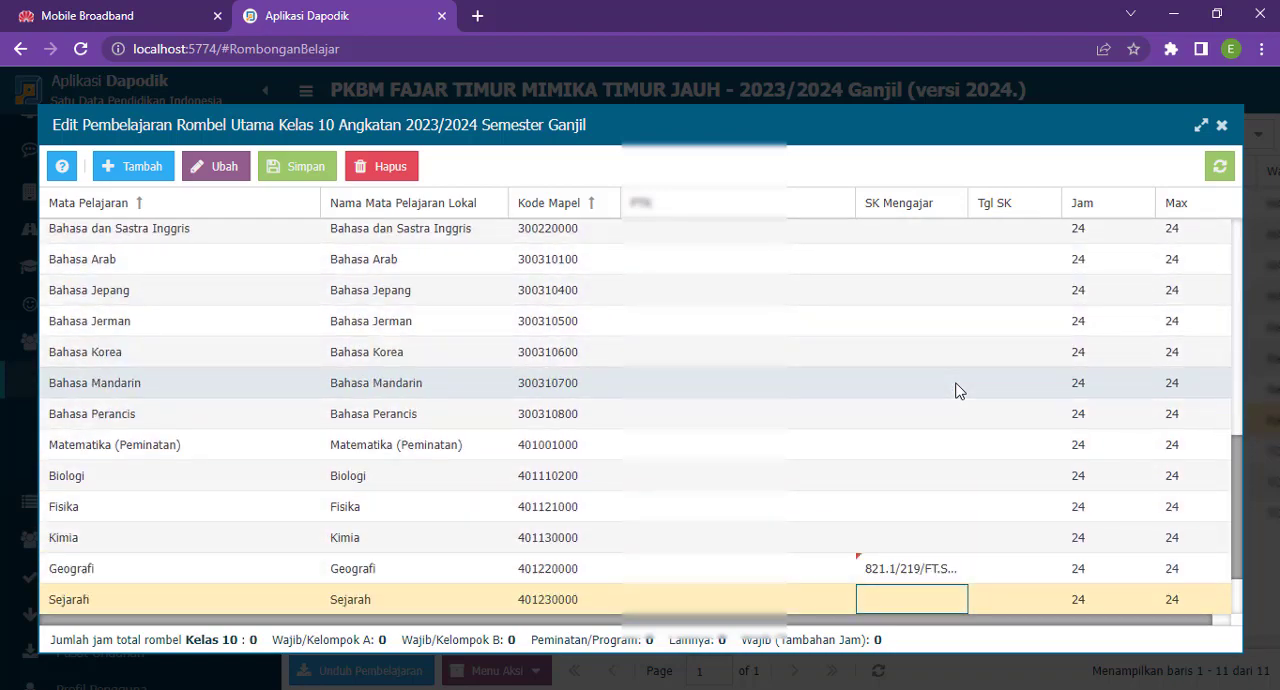
- Paste the same SK Mengajar number into the Sejarah, Sosiologi and Ekonomi rows
{"action": "type", "text": "821.1/219/FT.SKMPB/VII/2023"}
{"action": "key", "text": "Return"}
{"action": "type", "text": "821.1/219/FT.SKMPB/VII/2023"}
{"action": "key", "text": "Return"}
{"action": "type", "text": "821.1/219/FT.SKMPB/VII/2023"}
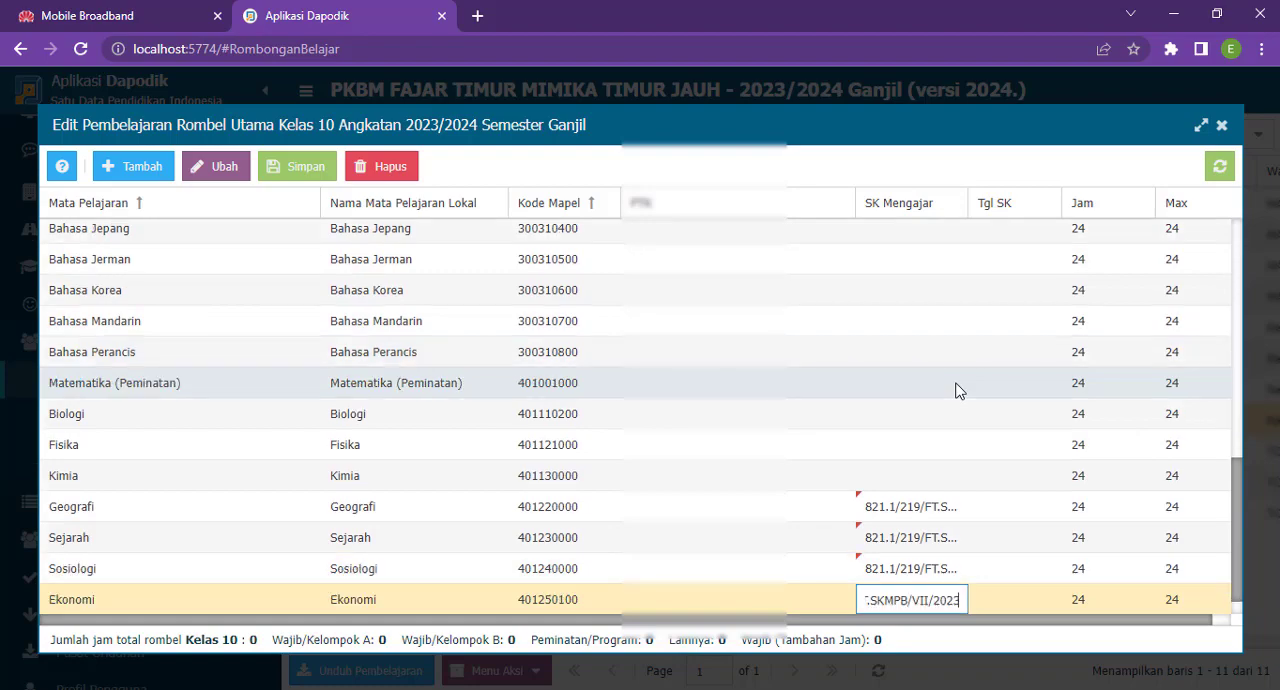
{"action": "key", "text": "Return"}
- Set the Tgl SK of Pendidikan Agama to 14/07/2023 and copy that date
{"action": "scroll", "coordinate": [956, 391], "scroll_direction": "up", "scroll_amount": 10}
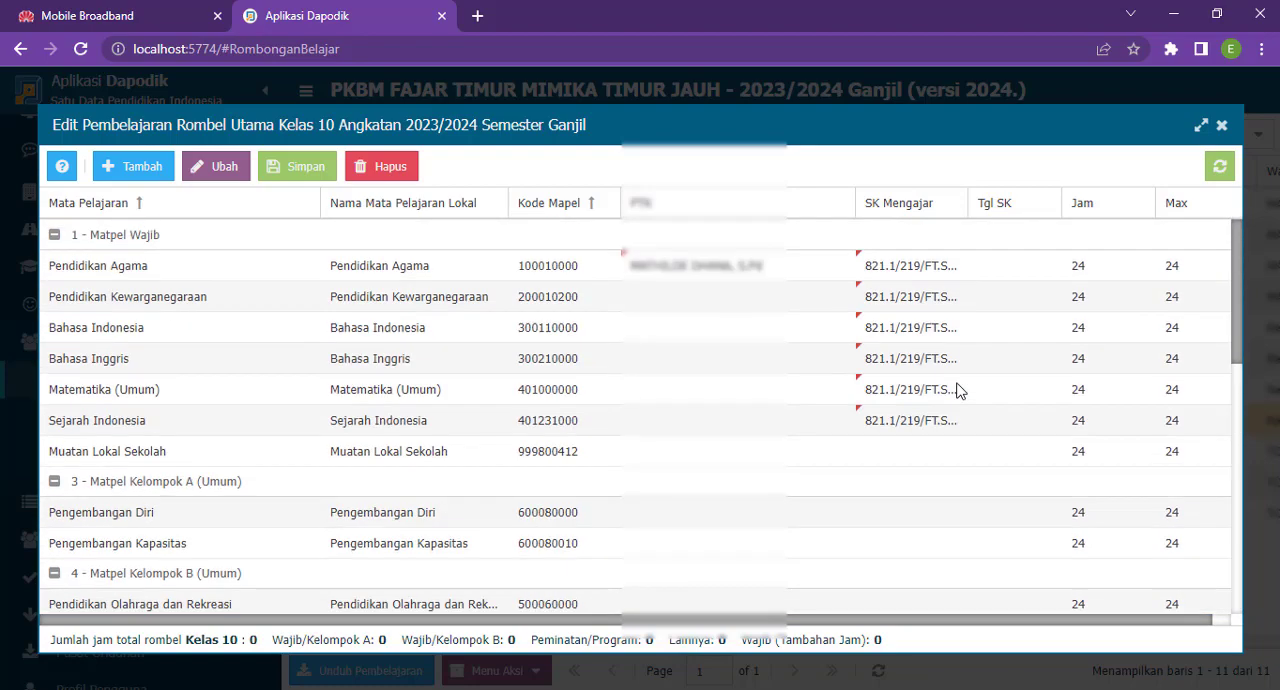
{"action": "left_click", "coordinate": [996, 272]}
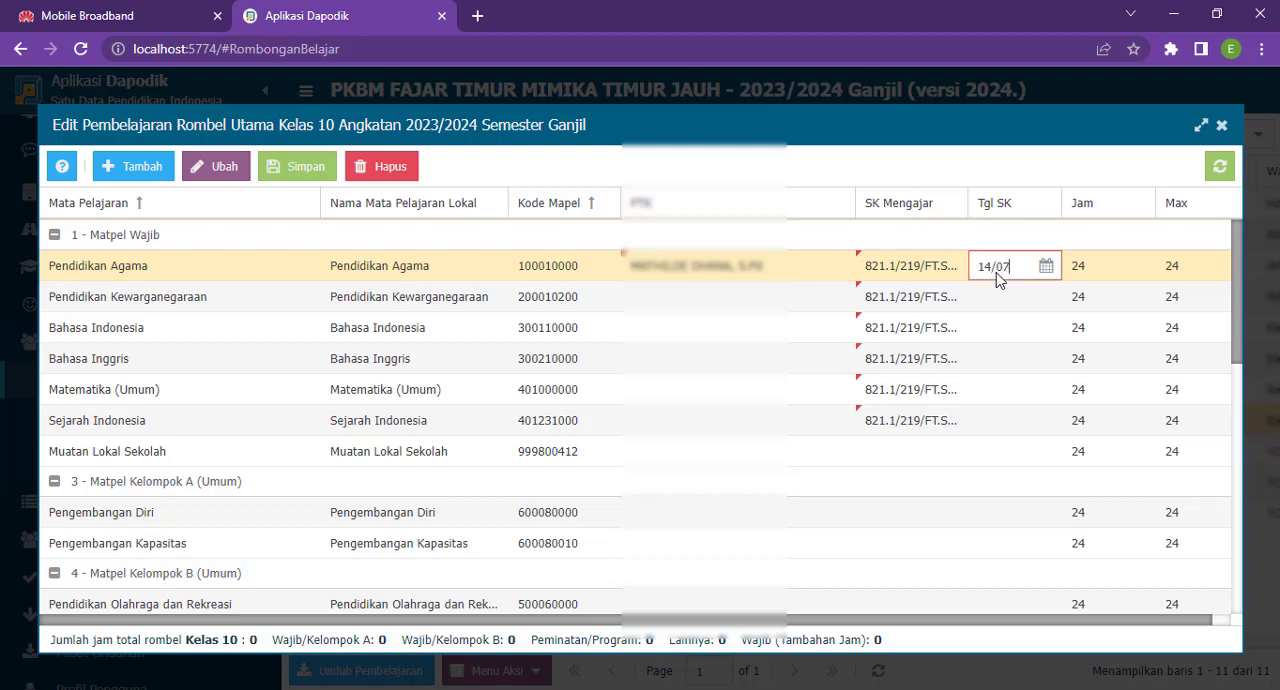
{"action": "type", "text": "14/07/2023"}
{"action": "key", "text": "ctrl+a"}
{"action": "key", "text": "ctrl+c"}
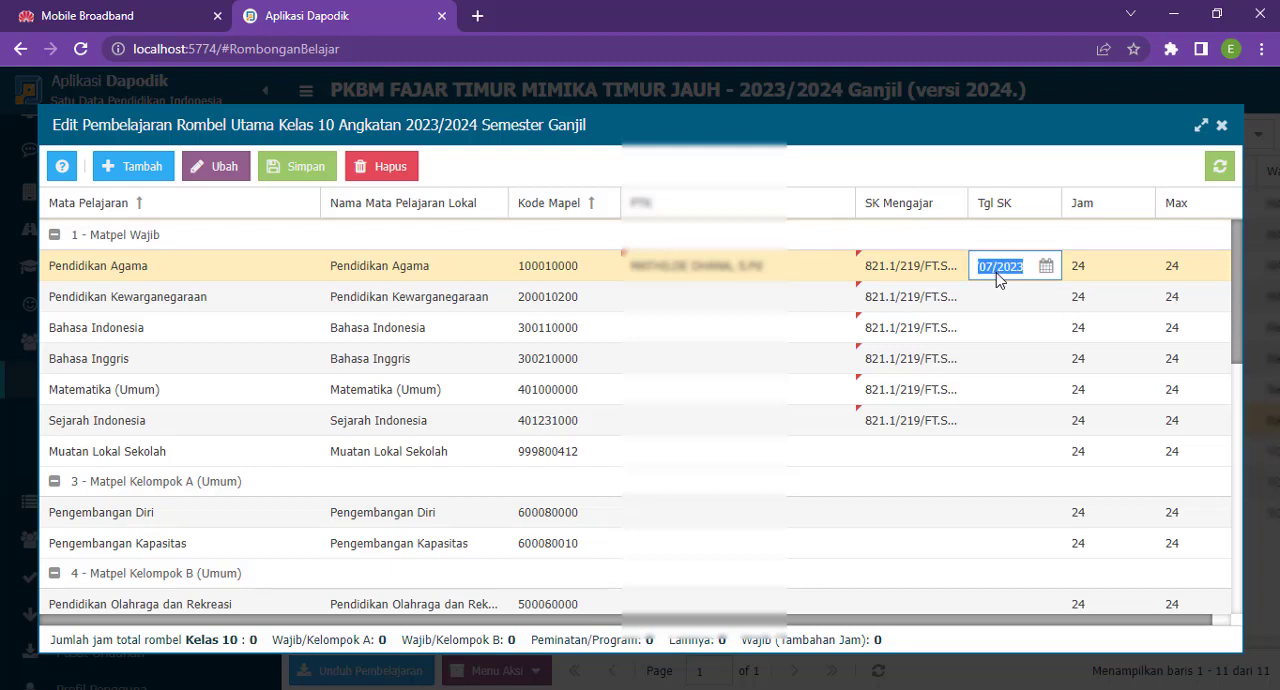
{"action": "key", "text": "Return"}
- Paste the Tgl SK date 14/07/2023 into the rows from Pendidikan Kewarganegaraan through Sejarah Indonesia
{"action": "key", "text": "ctrl+v"}
{"action": "key", "text": "Return"}
{"action": "key", "text": "ctrl+v"}
{"action": "key", "text": "Return"}
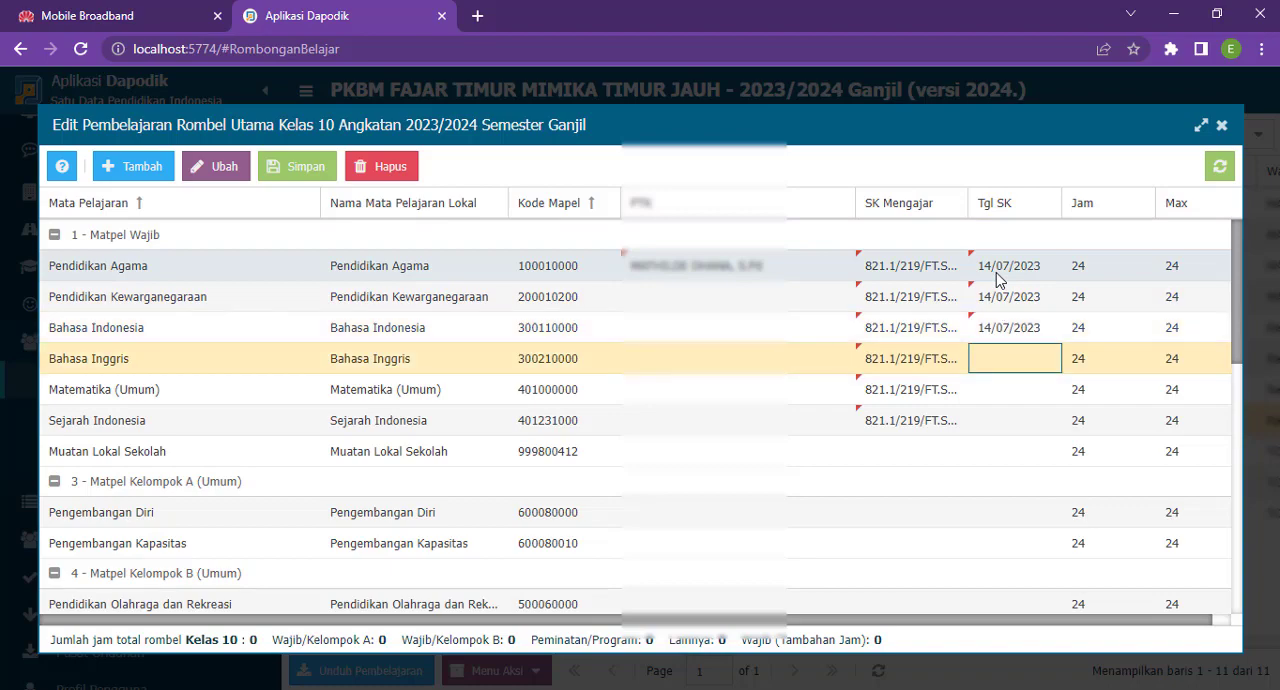
{"action": "key", "text": "ctrl+v"}
{"action": "key", "text": "Return"}
{"action": "key", "text": "ctrl+v"}
{"action": "key", "text": "Return"}
{"action": "key", "text": "ctrl+v"}
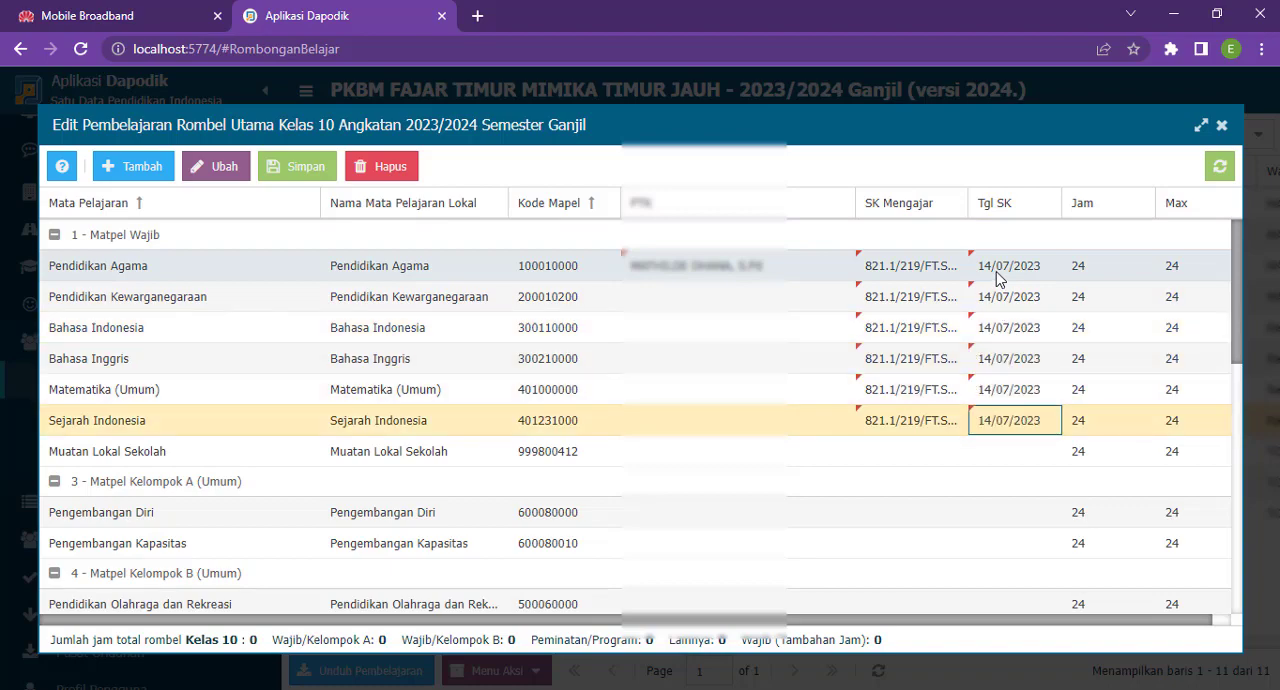
- Paste the Tgl SK date 14/07/2023 into the Geografi, Sejarah, Sosiologi and Ekonomi rows
{"action": "scroll", "coordinate": [998, 358], "scroll_direction": "down", "scroll_amount": 5}
{"action": "left_click", "coordinate": [998, 487]}
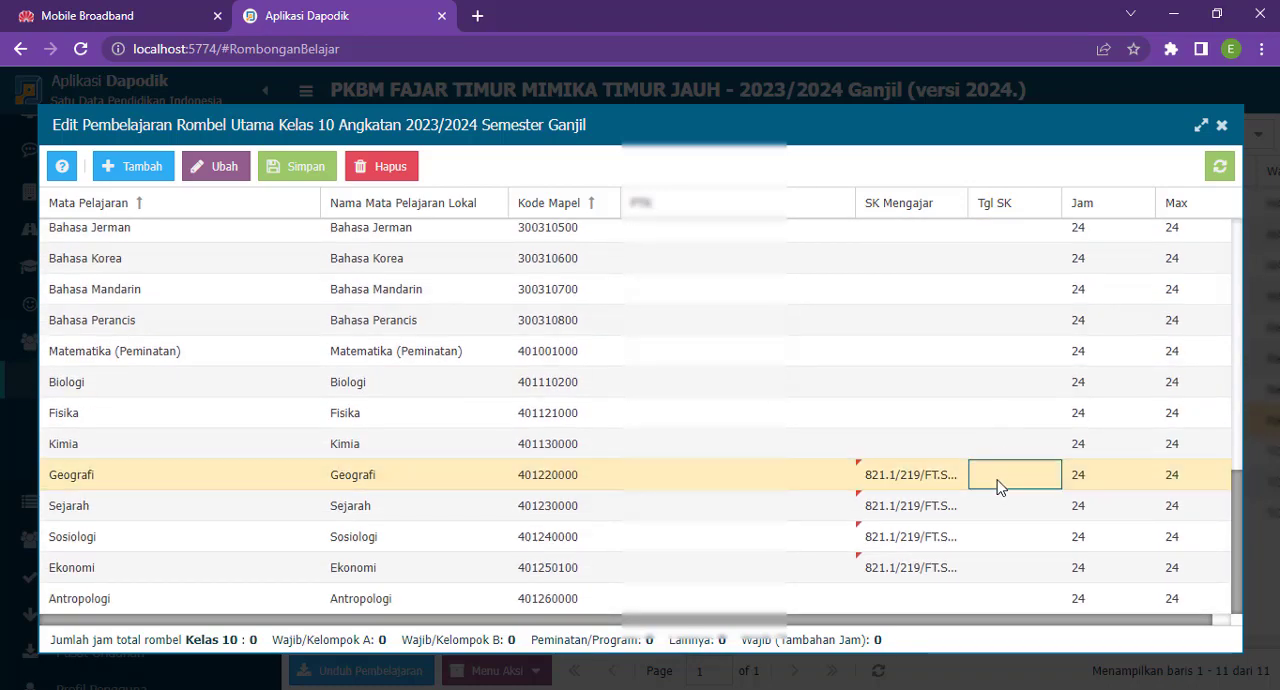
{"action": "key", "text": "ctrl+v"}
{"action": "key", "text": "Return"}
{"action": "key", "text": "ctrl+v"}
{"action": "key", "text": "Return"}
{"action": "key", "text": "ctrl+v"}
{"action": "key", "text": "Return"}
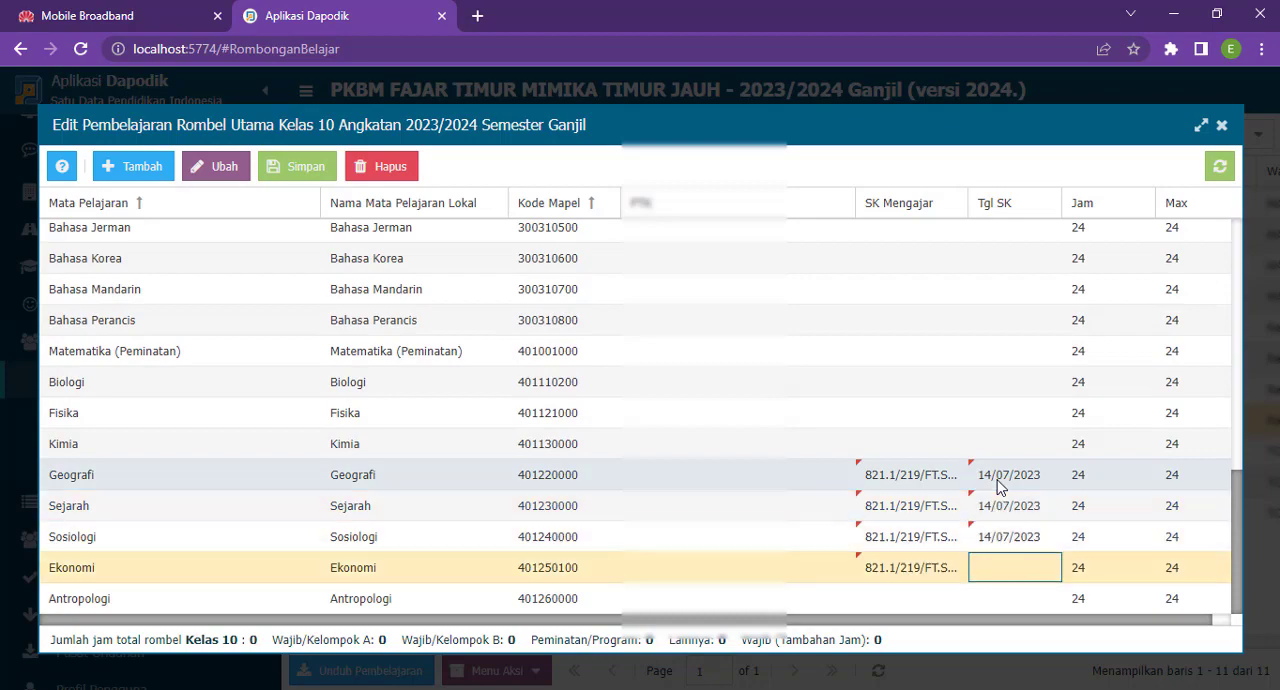
{"action": "key", "text": "ctrl+v"}
- Assign the last listed teacher as PTK of Pendidikan Kewarganegaraan, Bahasa Indonesia, Bahasa Inggris and Matematika (Umum)
{"action": "scroll", "coordinate": [820, 484], "scroll_direction": "up", "scroll_amount": 5}
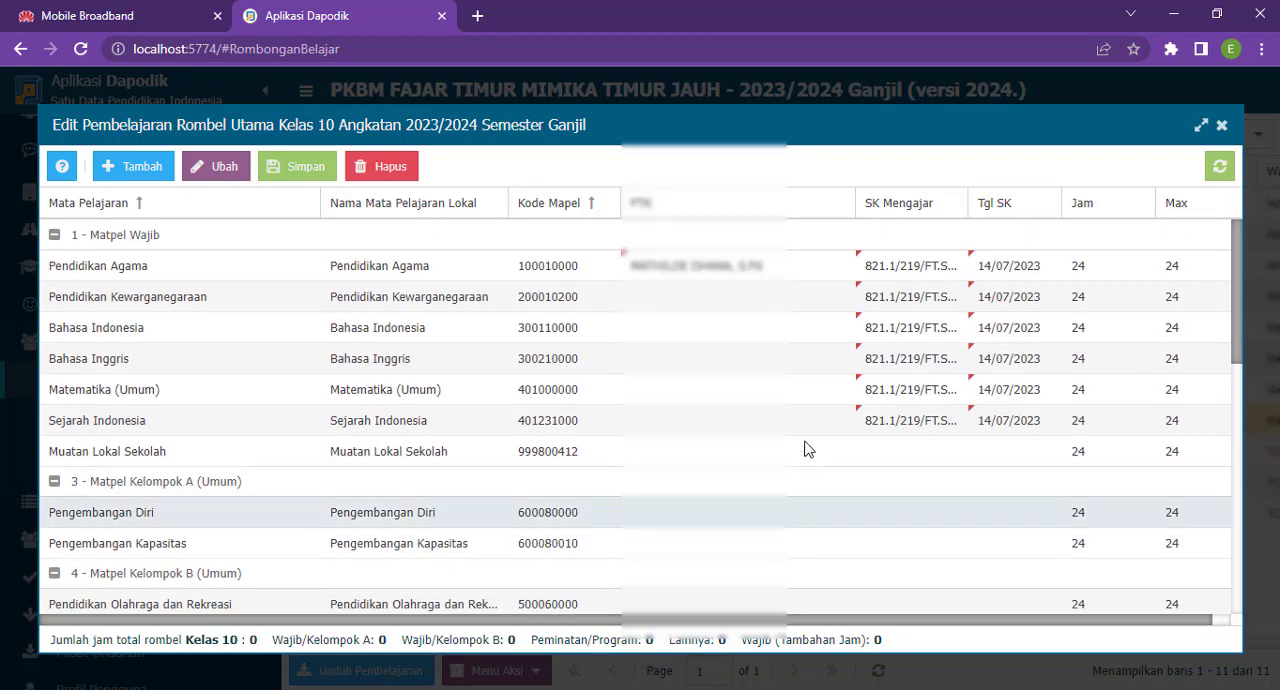
{"action": "left_click", "coordinate": [795, 272]}
{"action": "key", "text": "Return"}
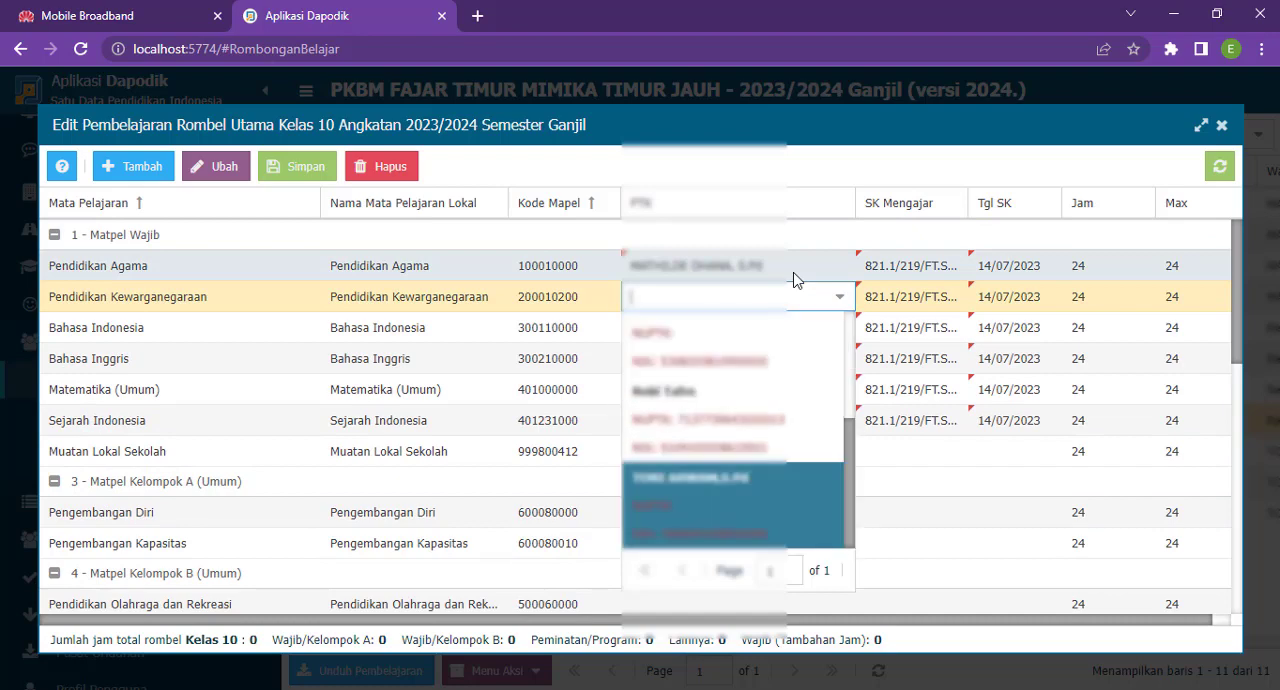
{"action": "key", "text": "Return"}
{"action": "key", "text": "Return"}
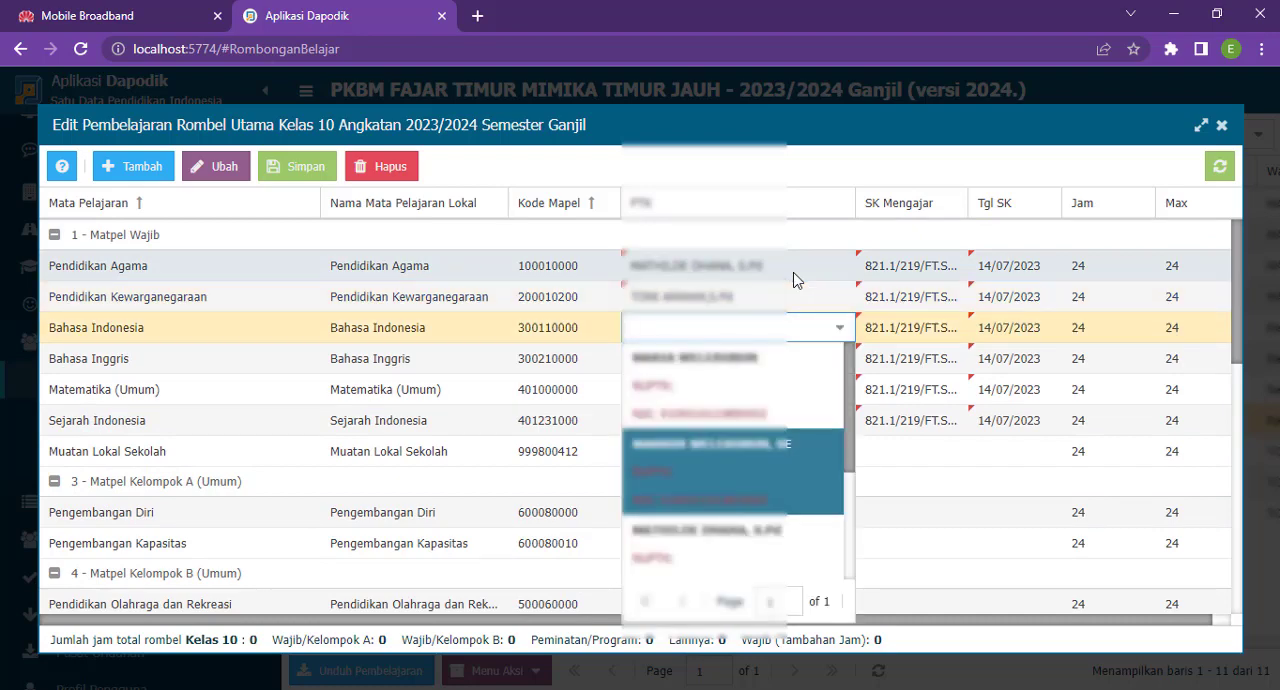
{"action": "key", "text": "Return"}
{"action": "key", "text": "Return"}
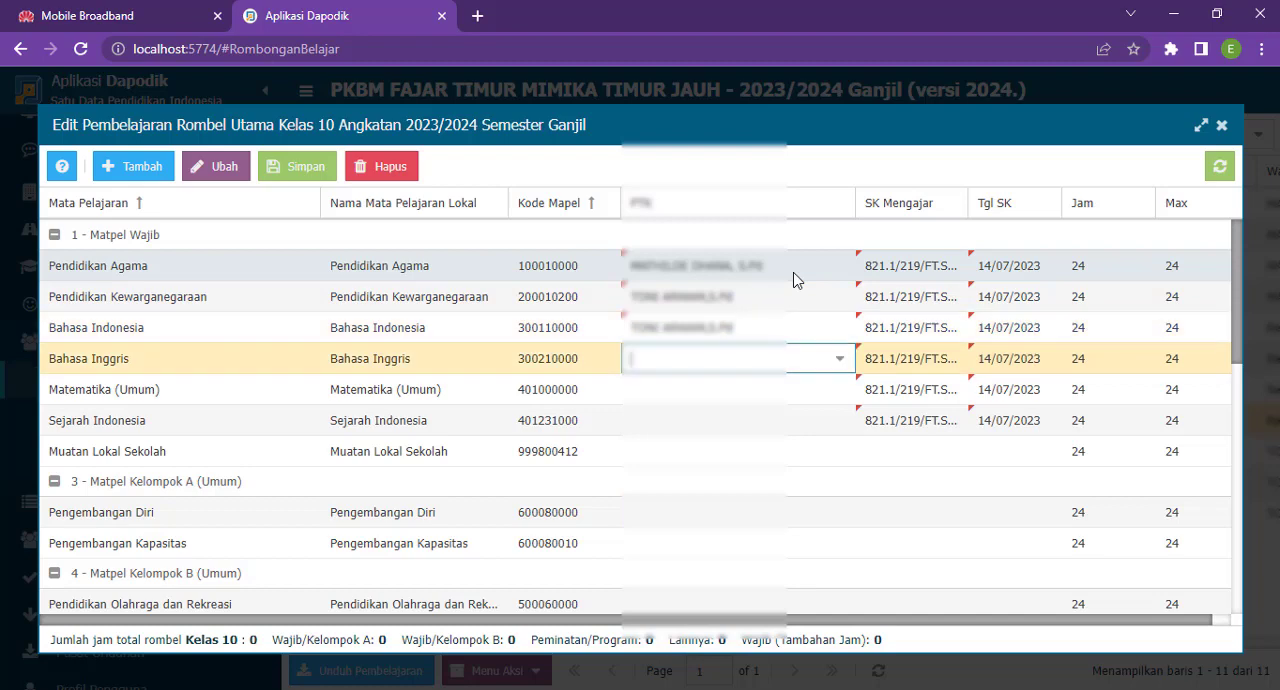
{"action": "key", "text": "Return"}
{"action": "key", "text": "Return"}
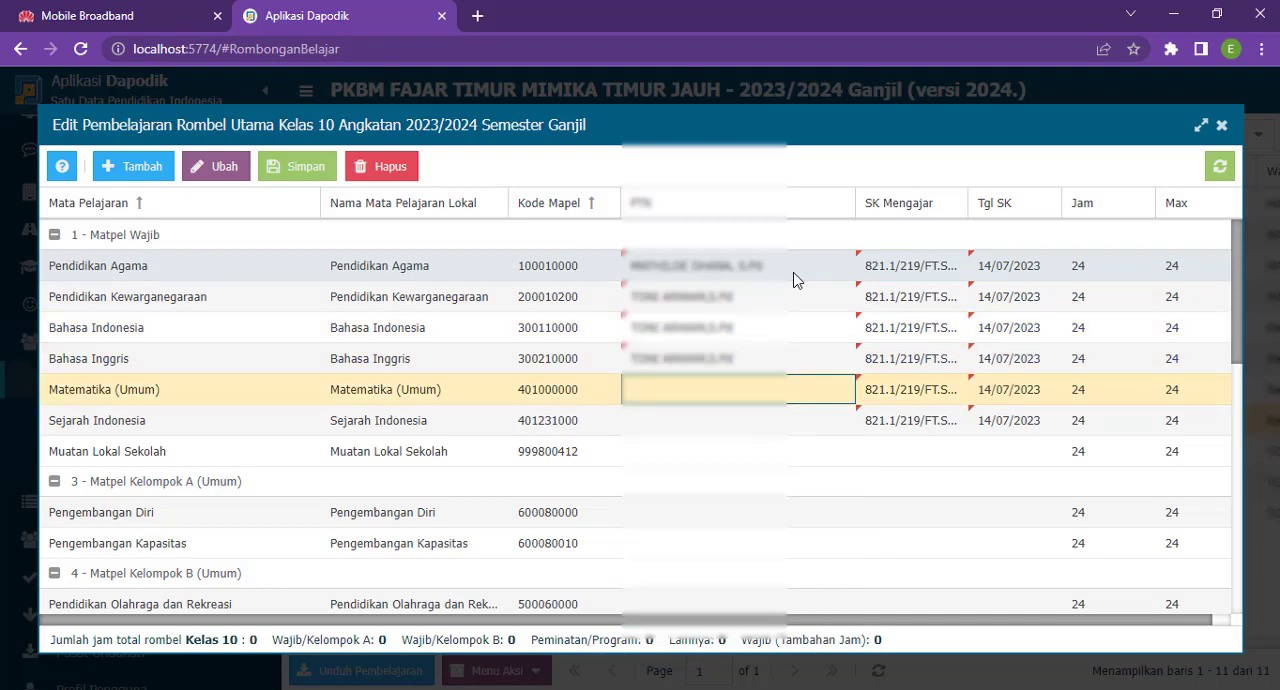
{"action": "key", "text": "Return"}
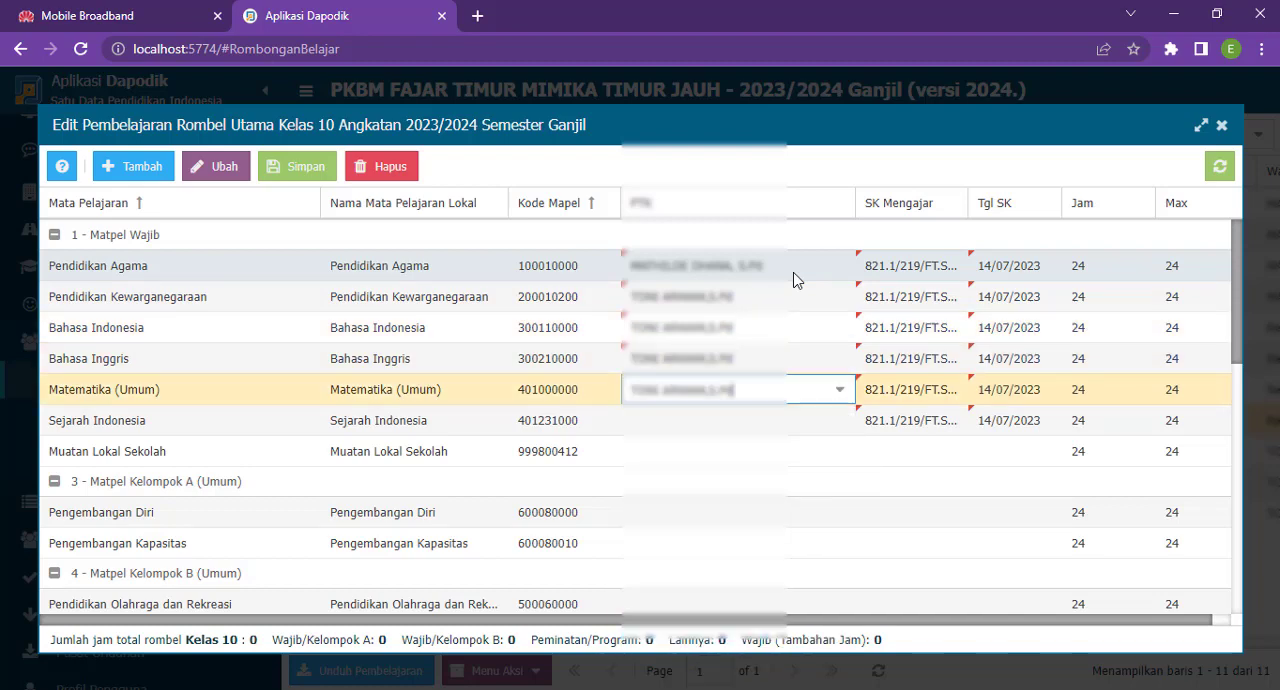
{"action": "key", "text": "Return"}
- Assign the same teacher as for Matematika (Umum) as PTK of Sejarah Indonesia
{"action": "key", "text": "Down"}
{"action": "key", "text": "Down"}
{"action": "key", "text": "Down"}
{"action": "key", "text": "Down"}
{"action": "key", "text": "Down"}
{"action": "key", "text": "Down"}
{"action": "key", "text": "Down"}
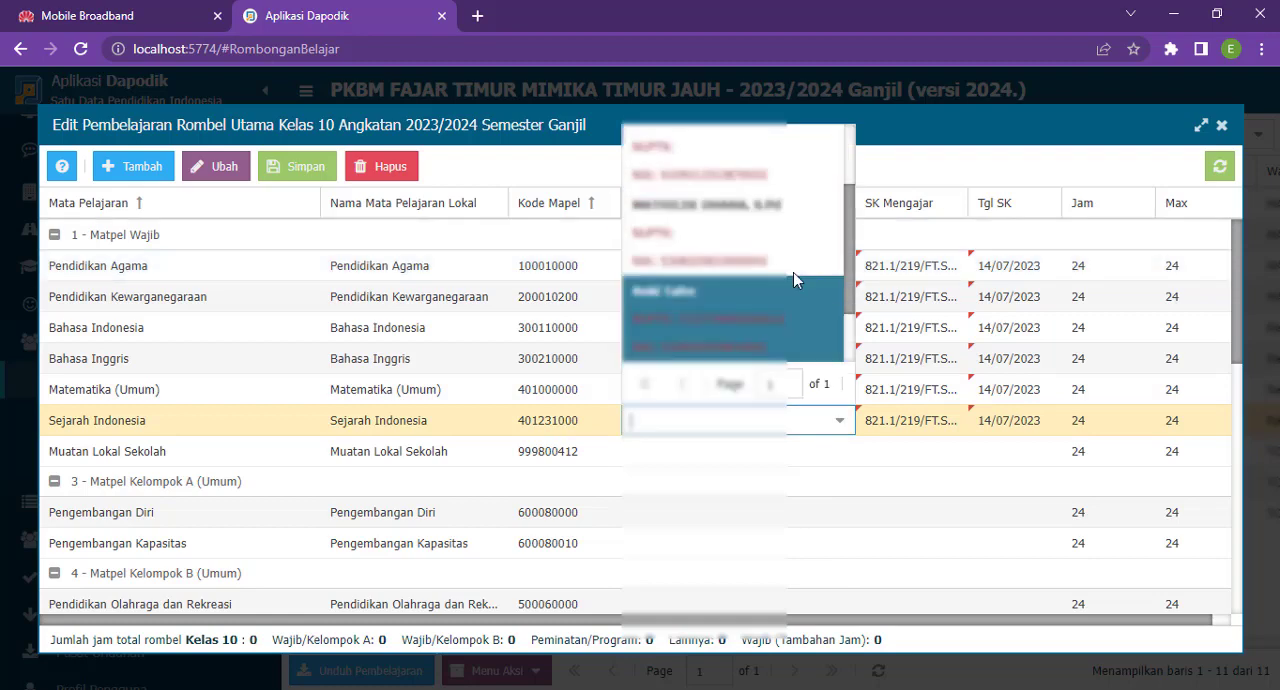
{"action": "key", "text": "Down"}
{"action": "key", "text": "Down"}
{"action": "key", "text": "Down"}
{"action": "key", "text": "Down"}
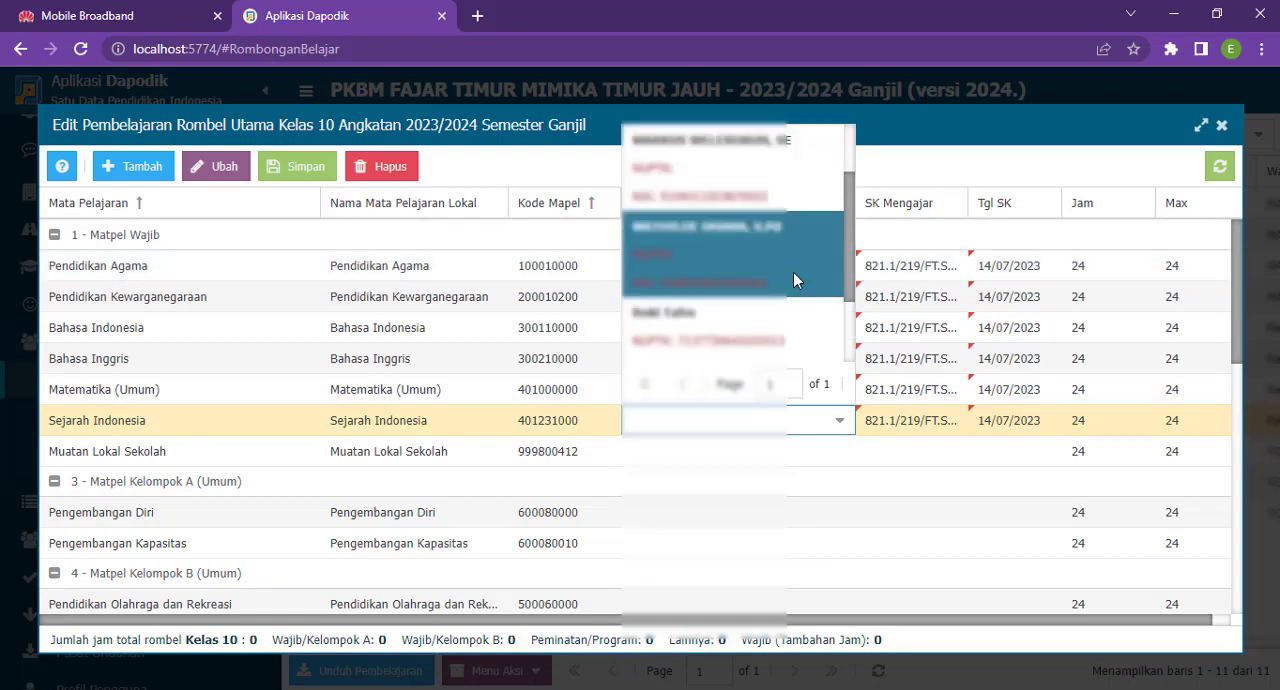
{"action": "key", "text": "Up"}
{"action": "key", "text": "Down"}
{"action": "key", "text": "Down"}
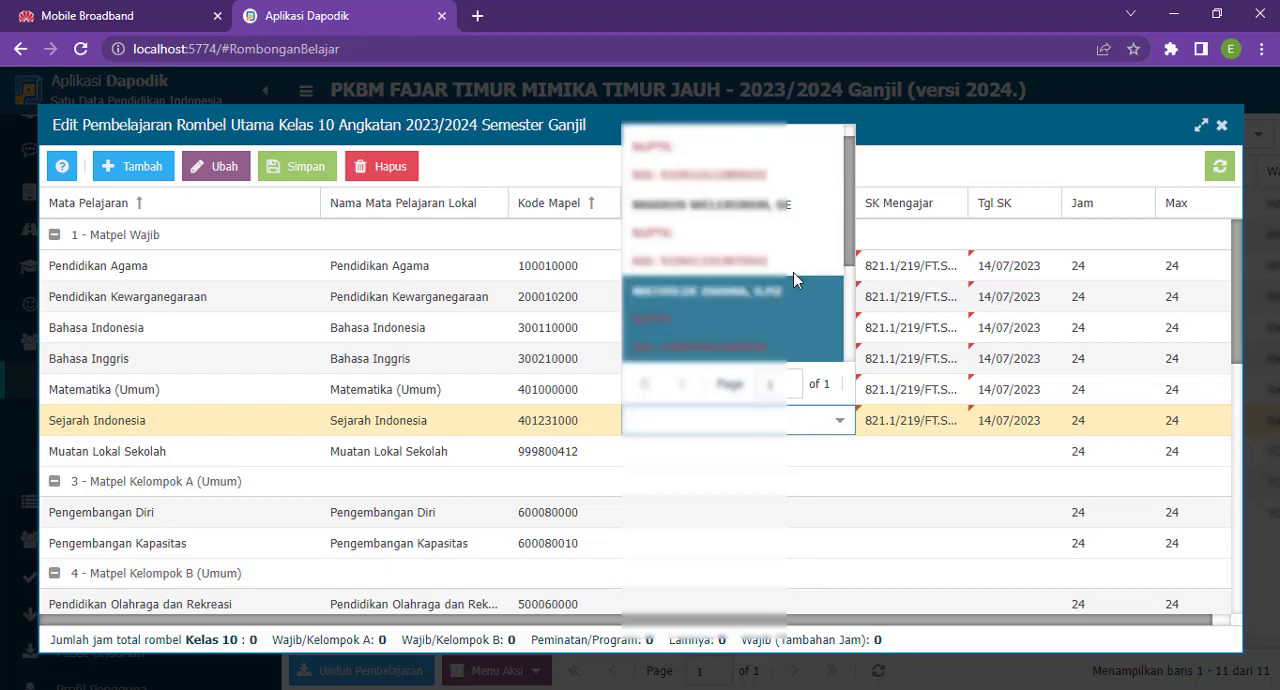
{"action": "left_click", "coordinate": [752, 314]}
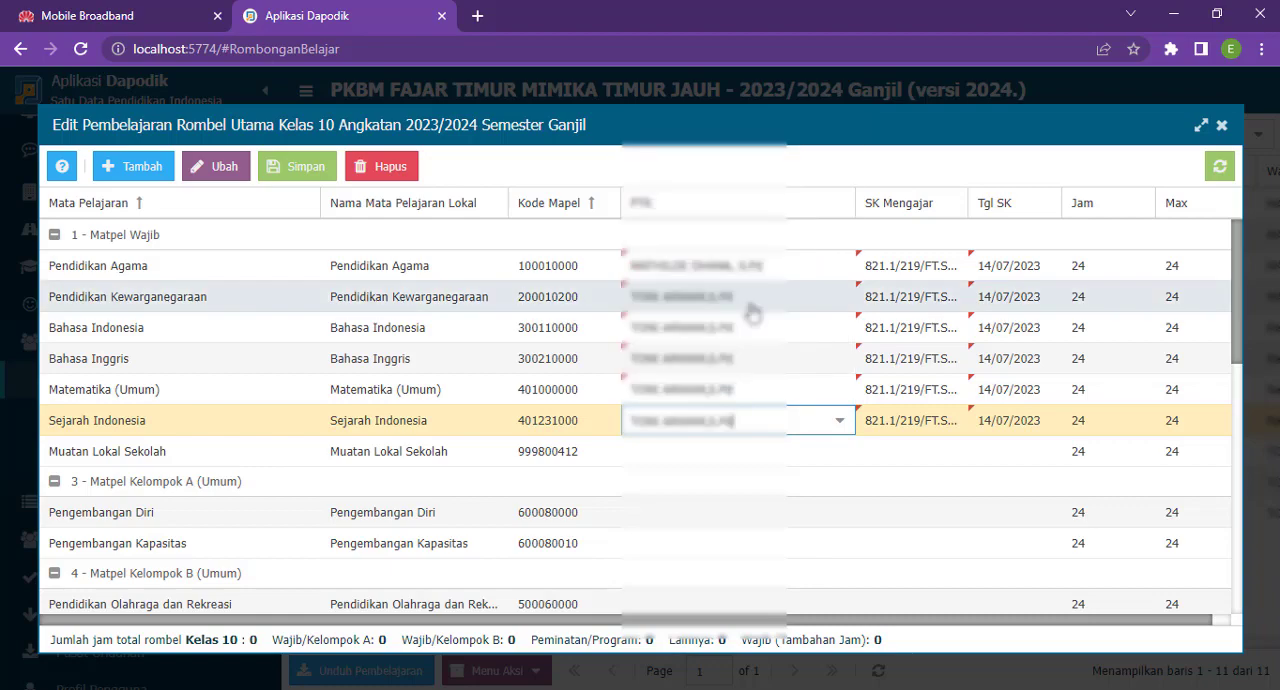
{"action": "key", "text": "Return"}
- Assign the fourth listed teacher as PTK of both Pemberdayaan and Keterampilan: Fungsional
{"action": "key", "text": "Down"}
{"action": "key", "text": "Down"}
{"action": "key", "text": "Down"}
{"action": "key", "text": "Down"}
{"action": "key", "text": "Down"}
{"action": "key", "text": "Down"}
{"action": "key", "text": "Down"}
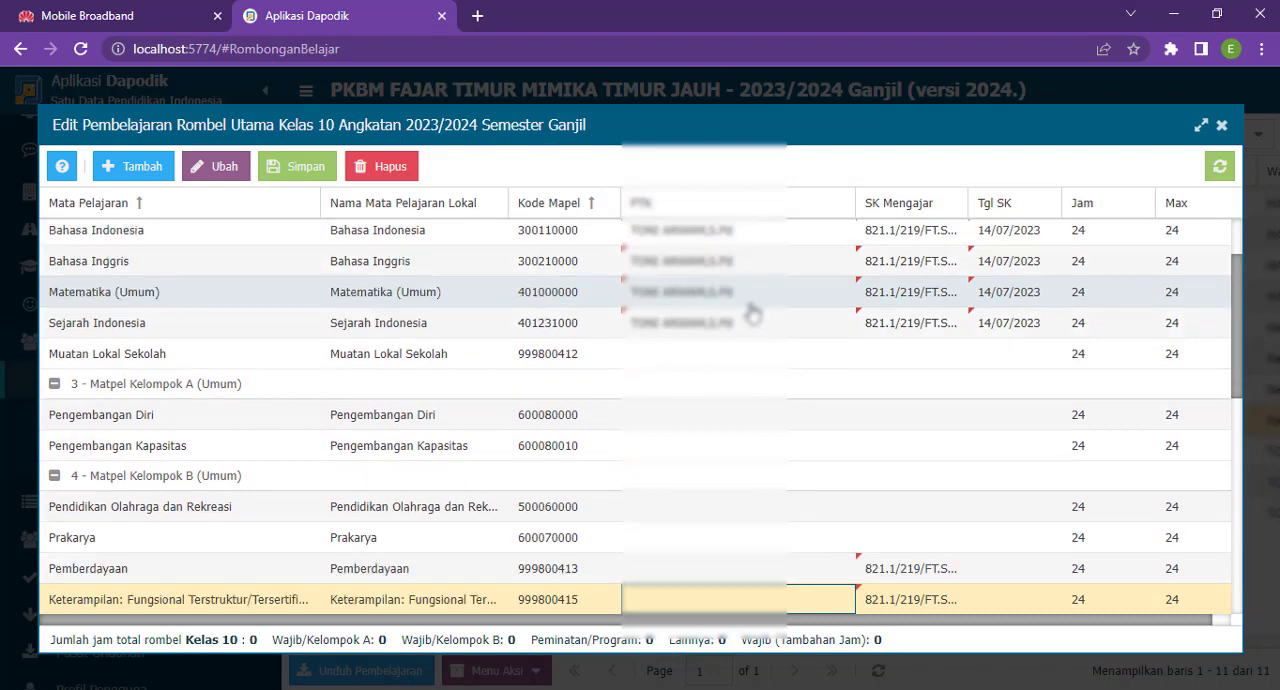
{"action": "key", "text": "Up"}
{"action": "key", "text": "Return"}
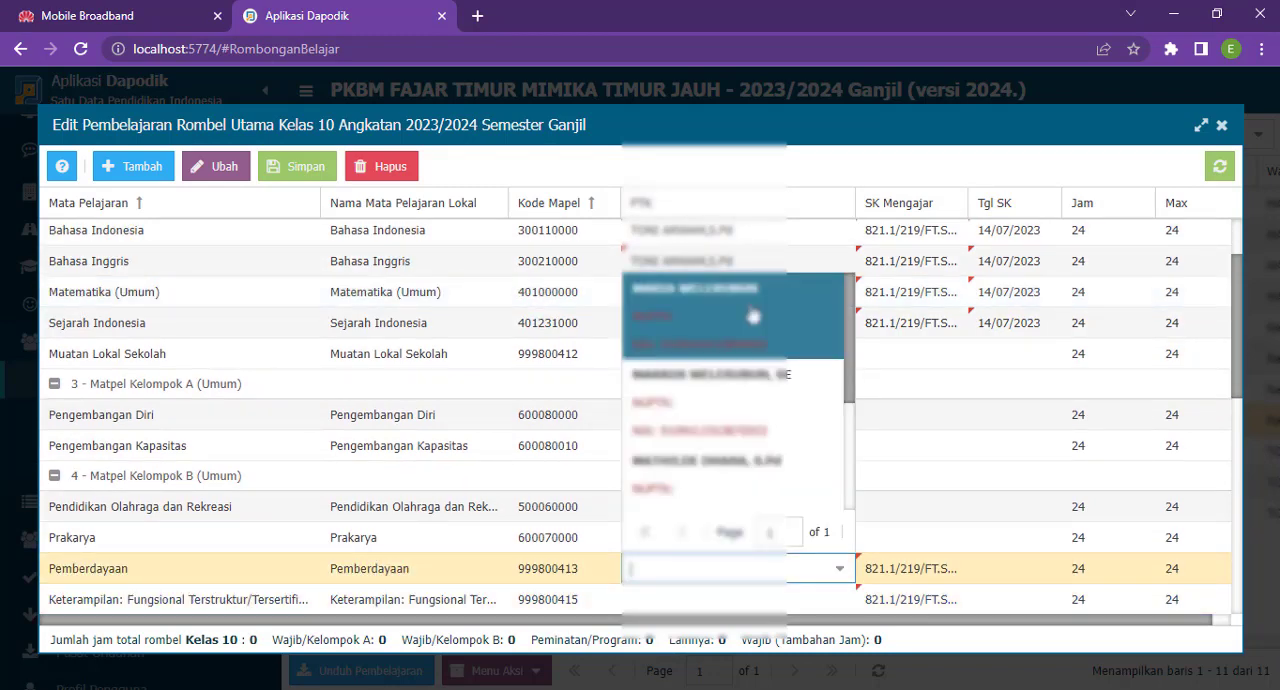
{"action": "key", "text": "Down"}
{"action": "key", "text": "Down"}
{"action": "key", "text": "Down"}
{"action": "key", "text": "Down"}
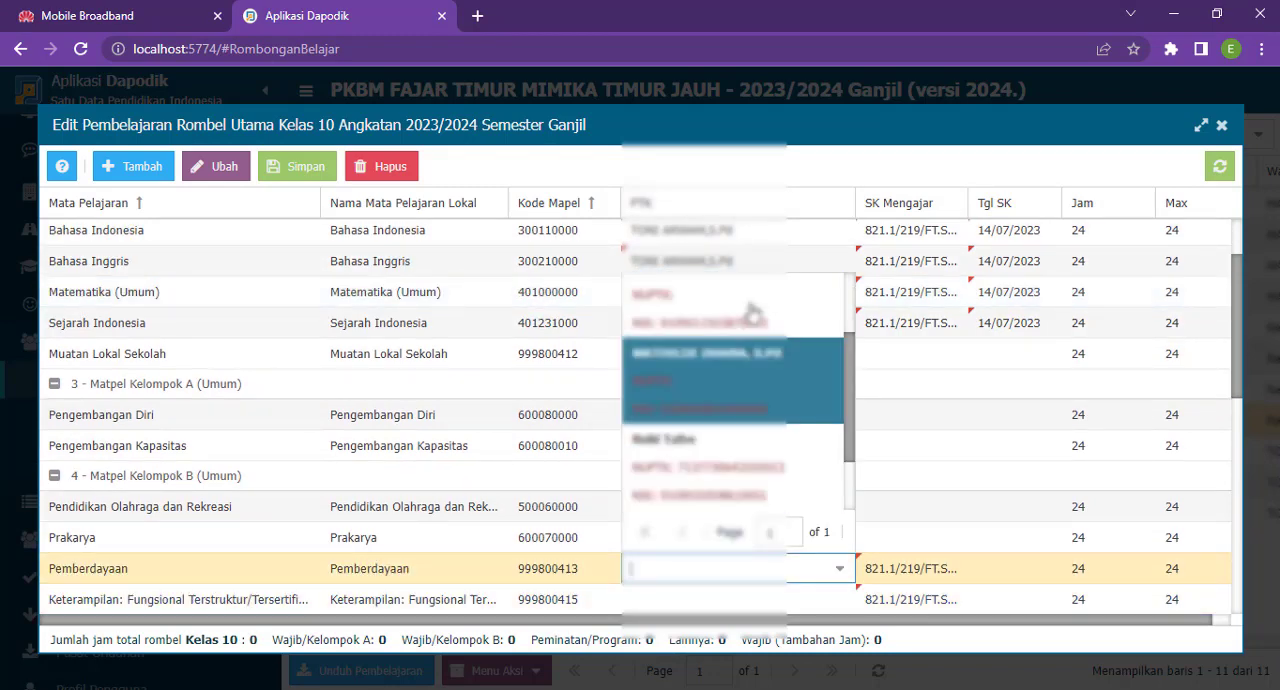
{"action": "key", "text": "Return"}
{"action": "key", "text": "Down"}
{"action": "key", "text": "Return"}
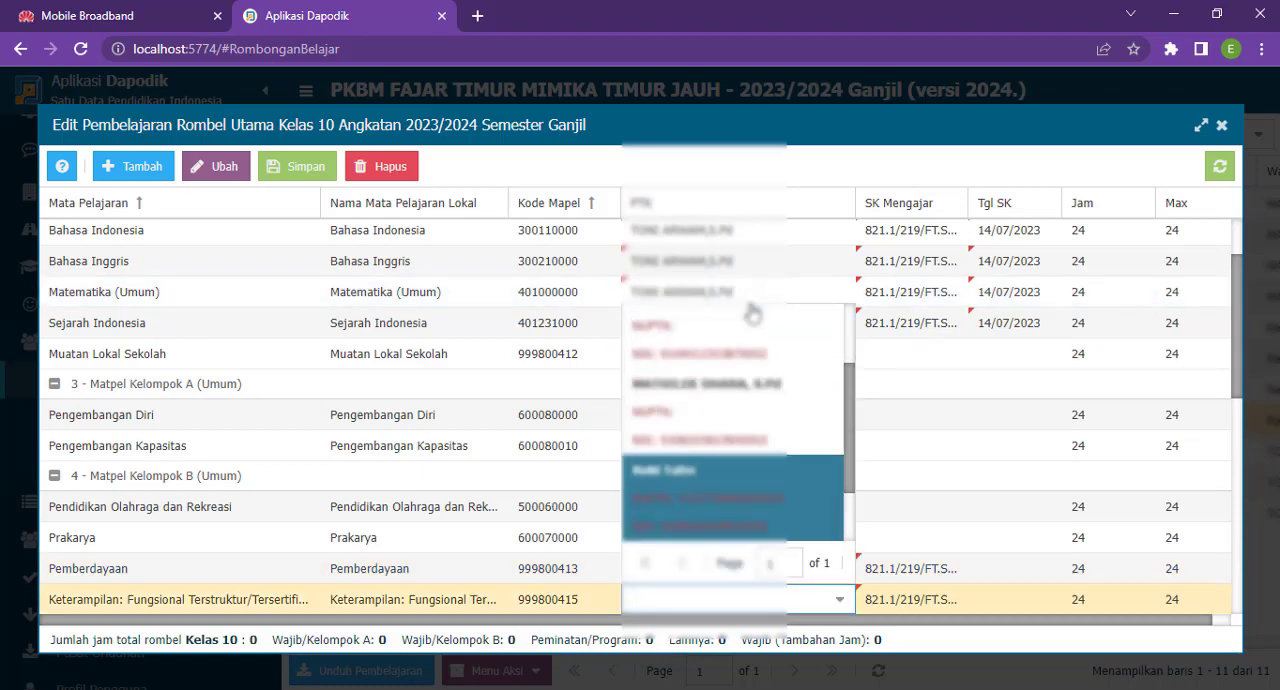
{"action": "key", "text": "Return"}
- Assign the religion teacher as PTK of Geografi and open the PTK choice of Sejarah
{"action": "key", "text": "Down"}
{"action": "key", "text": "Down"}
{"action": "key", "text": "Down"}
{"action": "key", "text": "Down"}
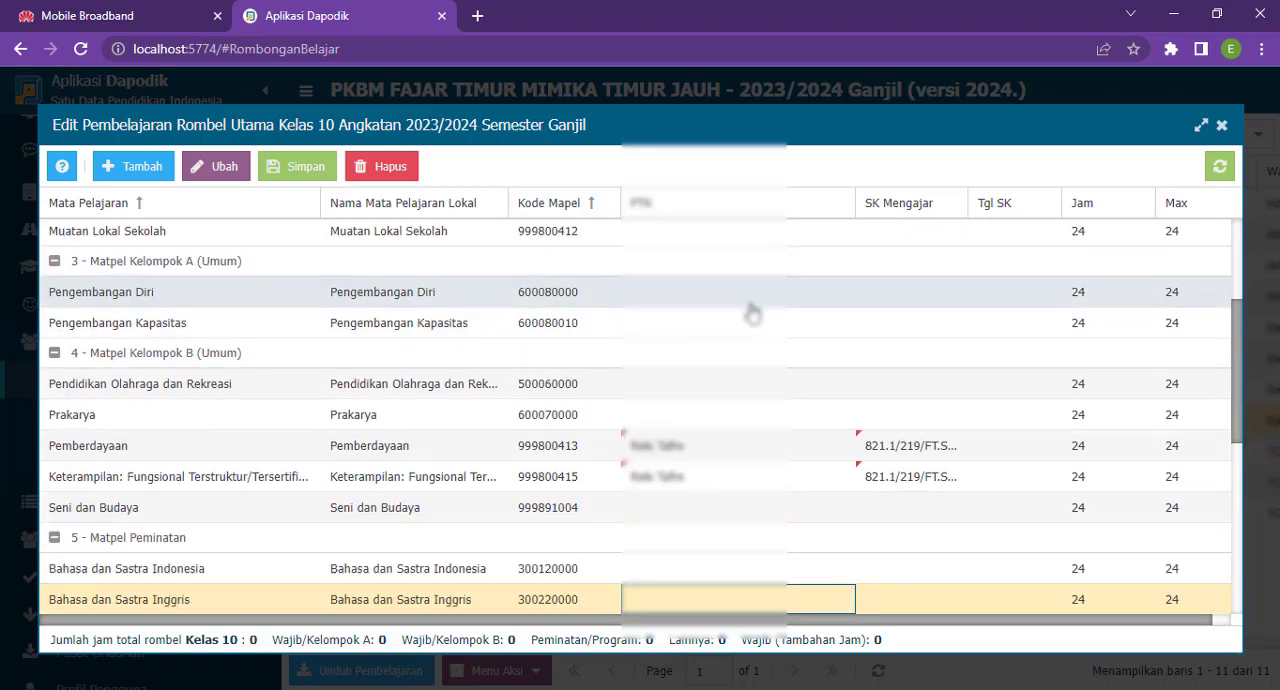
{"action": "key", "text": "Down"}
{"action": "key", "text": "Down"}
{"action": "key", "text": "Down"}
{"action": "key", "text": "Down"}
{"action": "key", "text": "Down"}
{"action": "key", "text": "Down"}
{"action": "key", "text": "Down"}
{"action": "key", "text": "Down"}
{"action": "key", "text": "Down"}
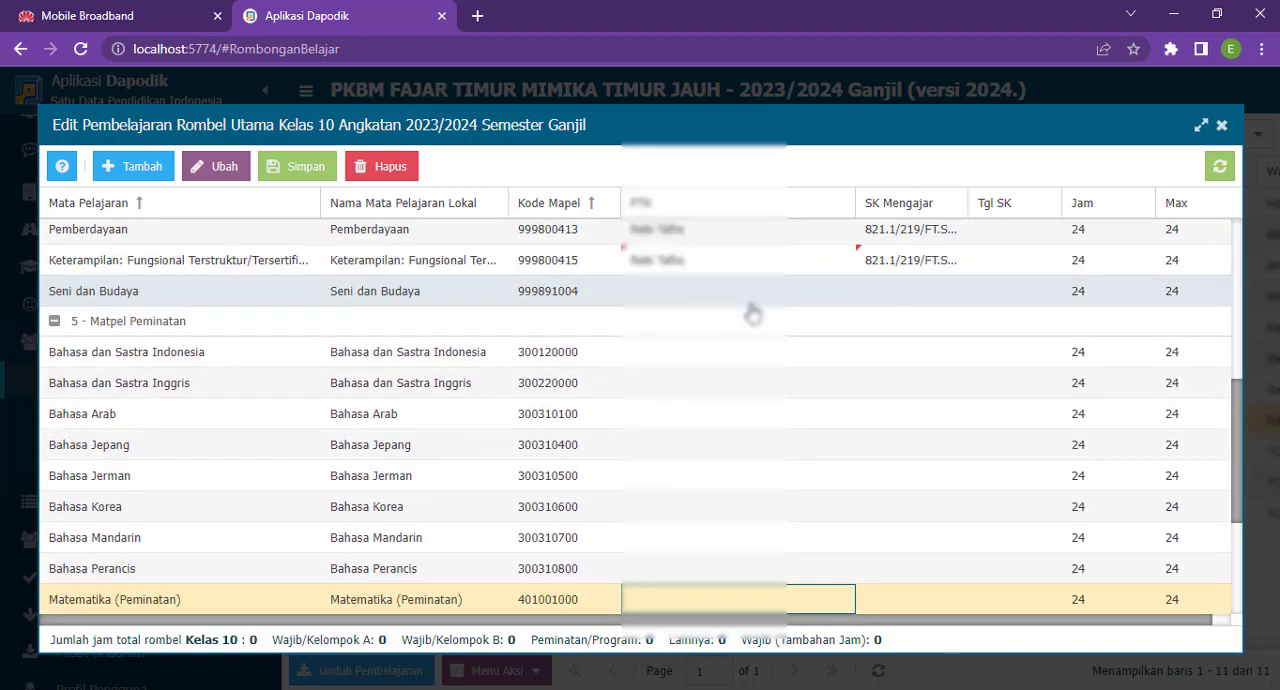
{"action": "key", "text": "Down"}
{"action": "key", "text": "Down"}
{"action": "key", "text": "Up"}
{"action": "key", "text": "Return"}
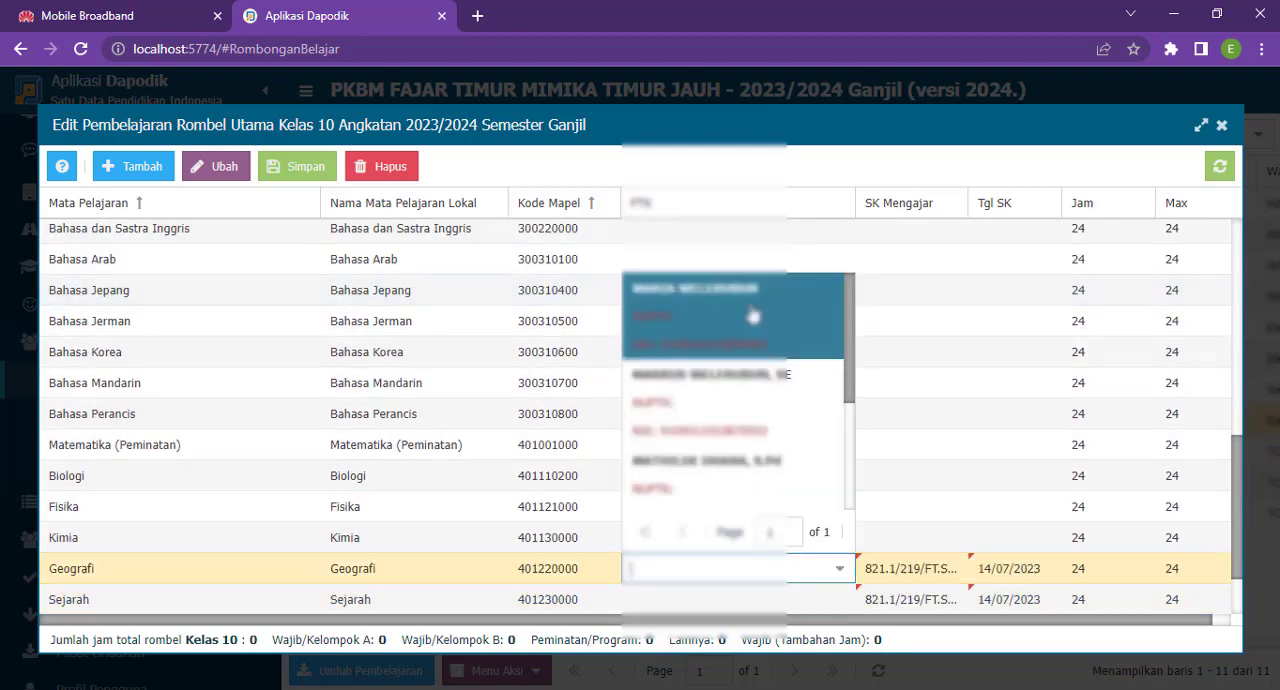
{"action": "key", "text": "Return"}
{"action": "key", "text": "Down"}
{"action": "key", "text": "Return"}
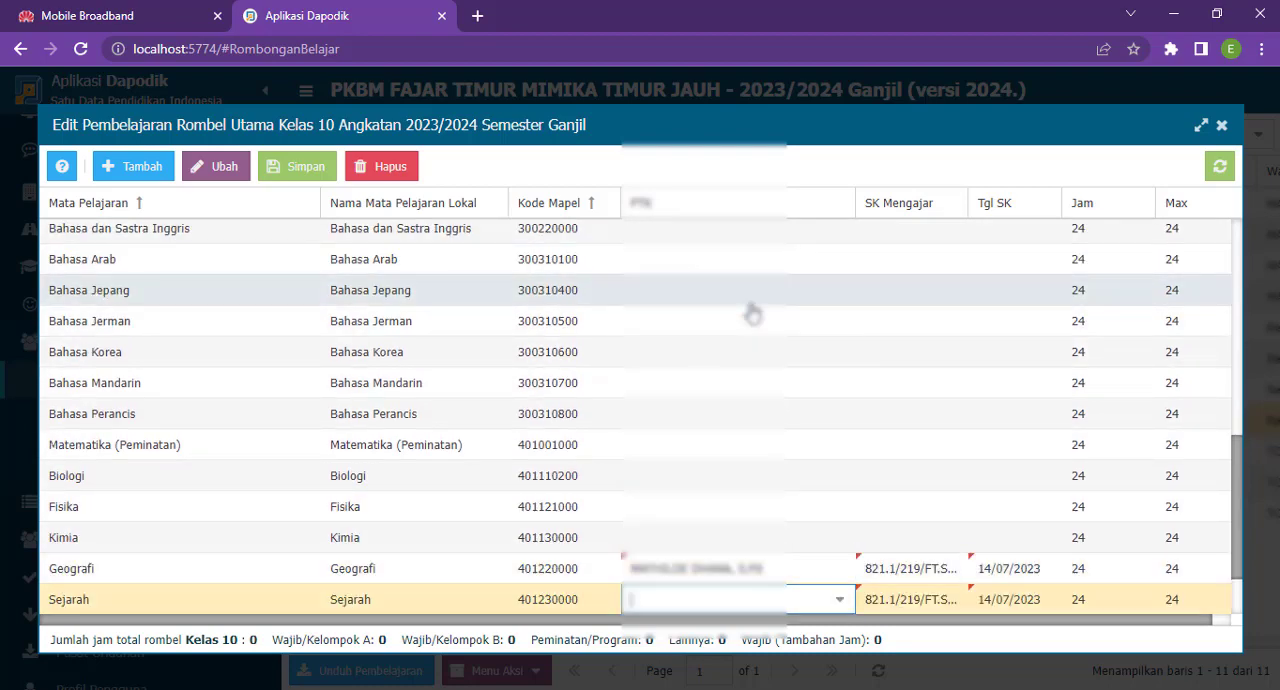
- Assign the religion teacher as PTK of Sejarah, and the teacher with the SE degree as PTK of Sosiologi and Ekonomi
{"action": "key", "text": "Return"}
{"action": "key", "text": "Down"}
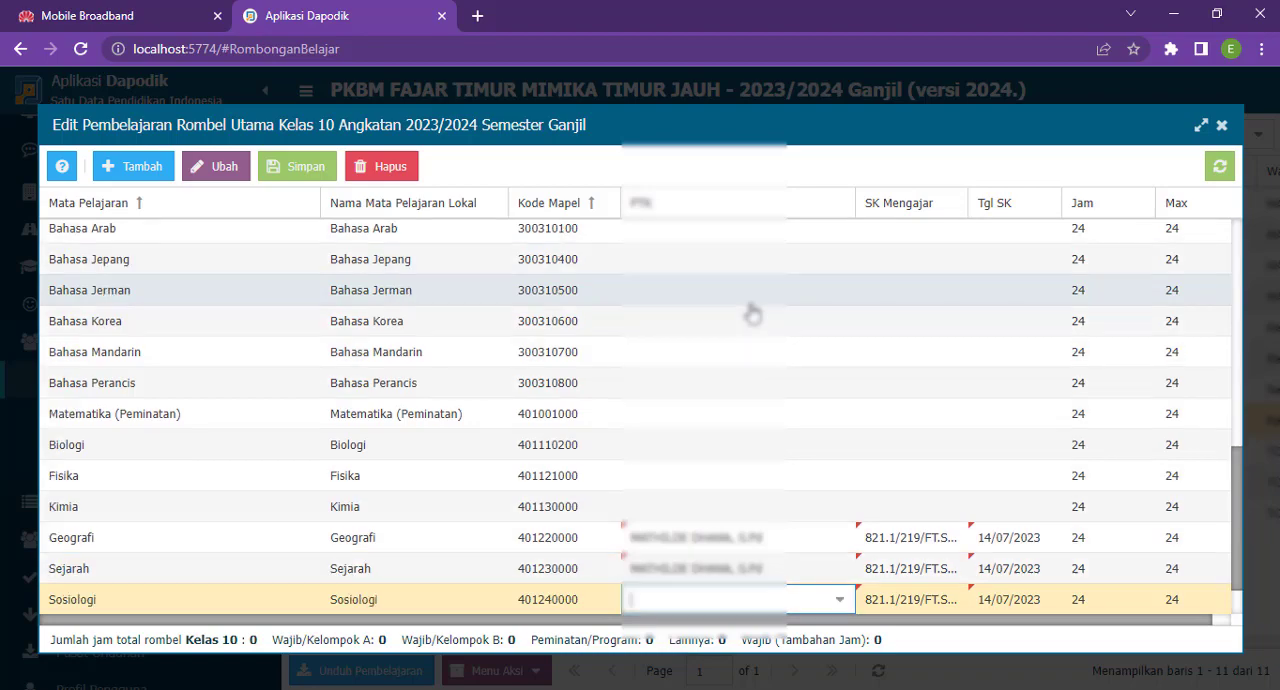
{"action": "key", "text": "Return"}
{"action": "key", "text": "Down"}
{"action": "key", "text": "Up"}
{"action": "key", "text": "Return"}
{"action": "key", "text": "Down"}
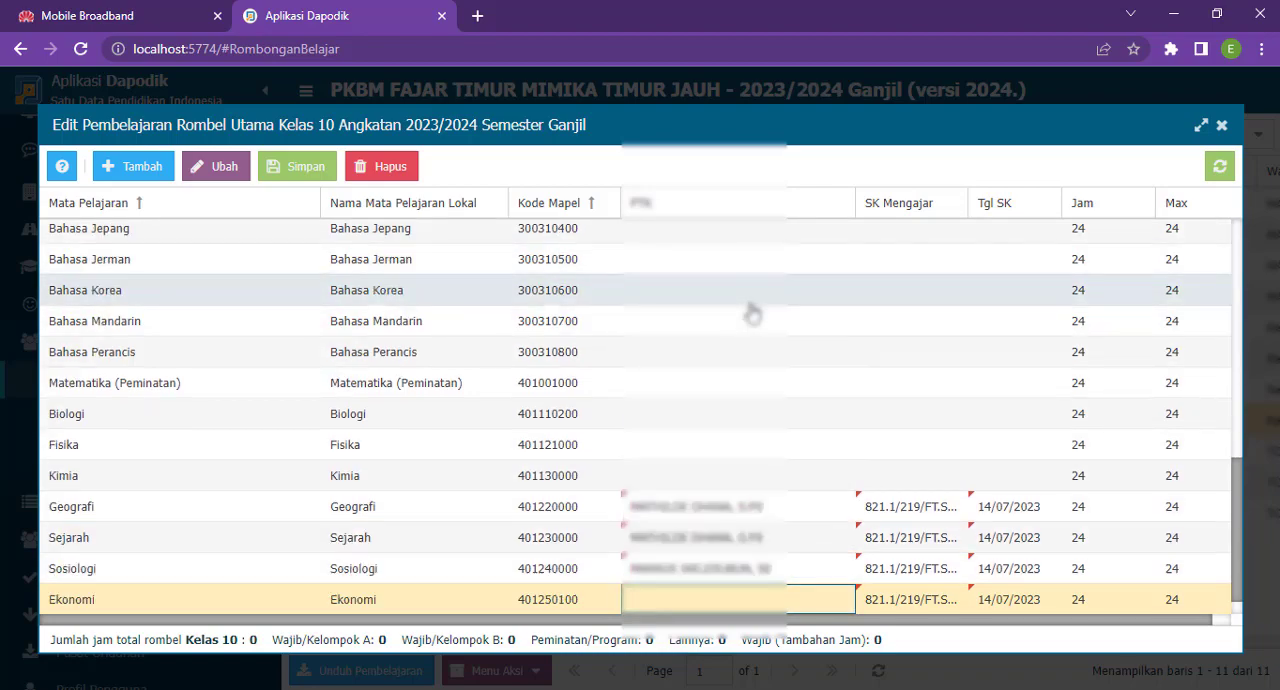
{"action": "key", "text": "Return"}
{"action": "key", "text": "Return"}
- Review the Kelas 10 lesson assignments, save them and close the lesson editor
{"action": "scroll", "coordinate": [760, 330], "scroll_direction": "down", "scroll_amount": 1}
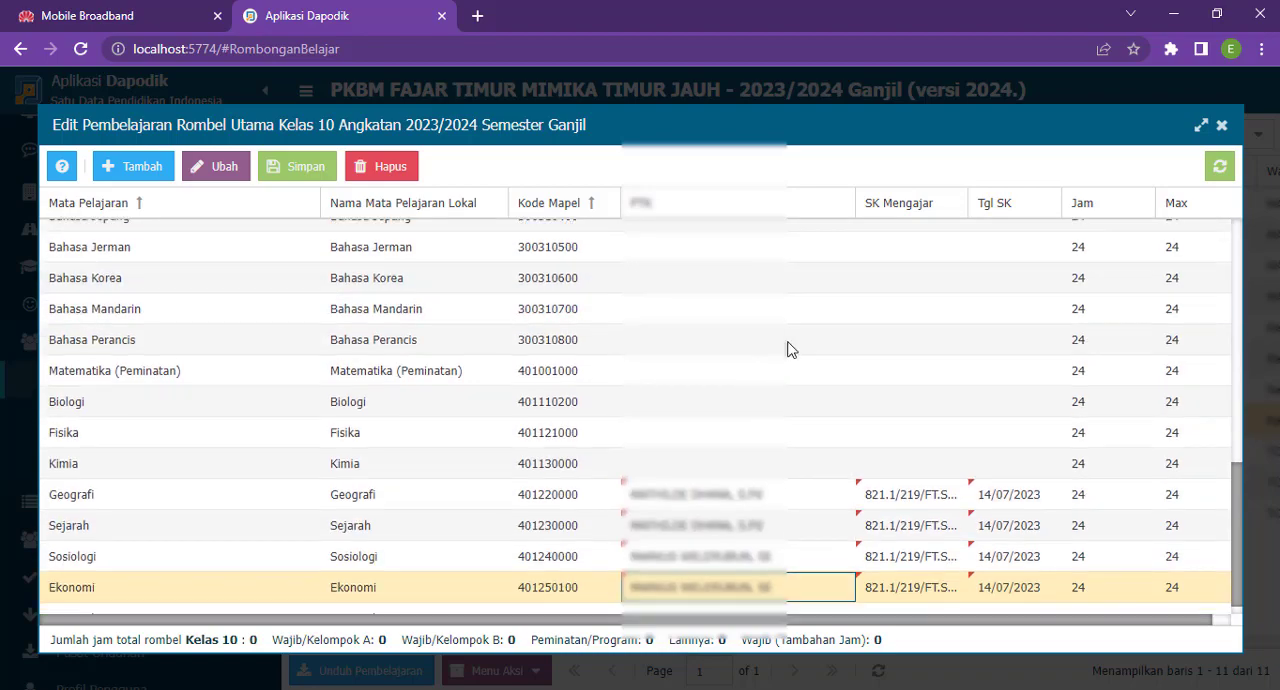
{"action": "scroll", "coordinate": [753, 390], "scroll_direction": "up", "scroll_amount": 7}
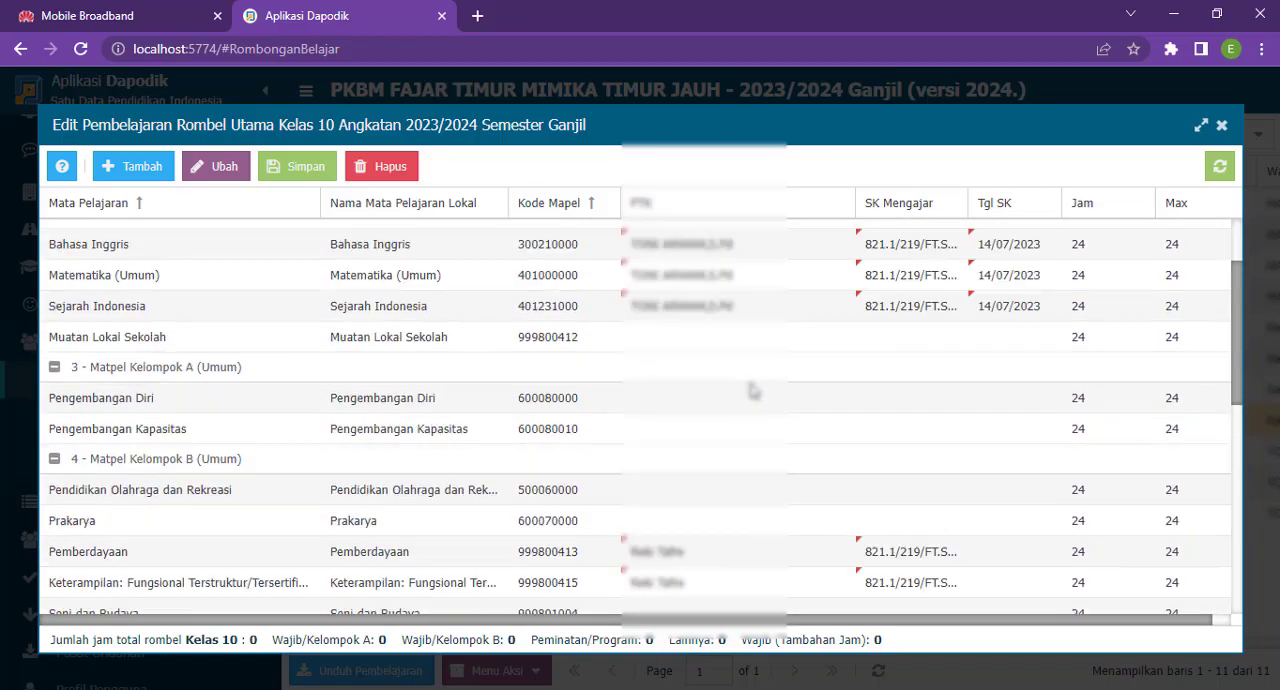
{"action": "scroll", "coordinate": [753, 390], "scroll_direction": "down", "scroll_amount": 2}
{"action": "scroll", "coordinate": [753, 390], "scroll_direction": "up", "scroll_amount": 3}
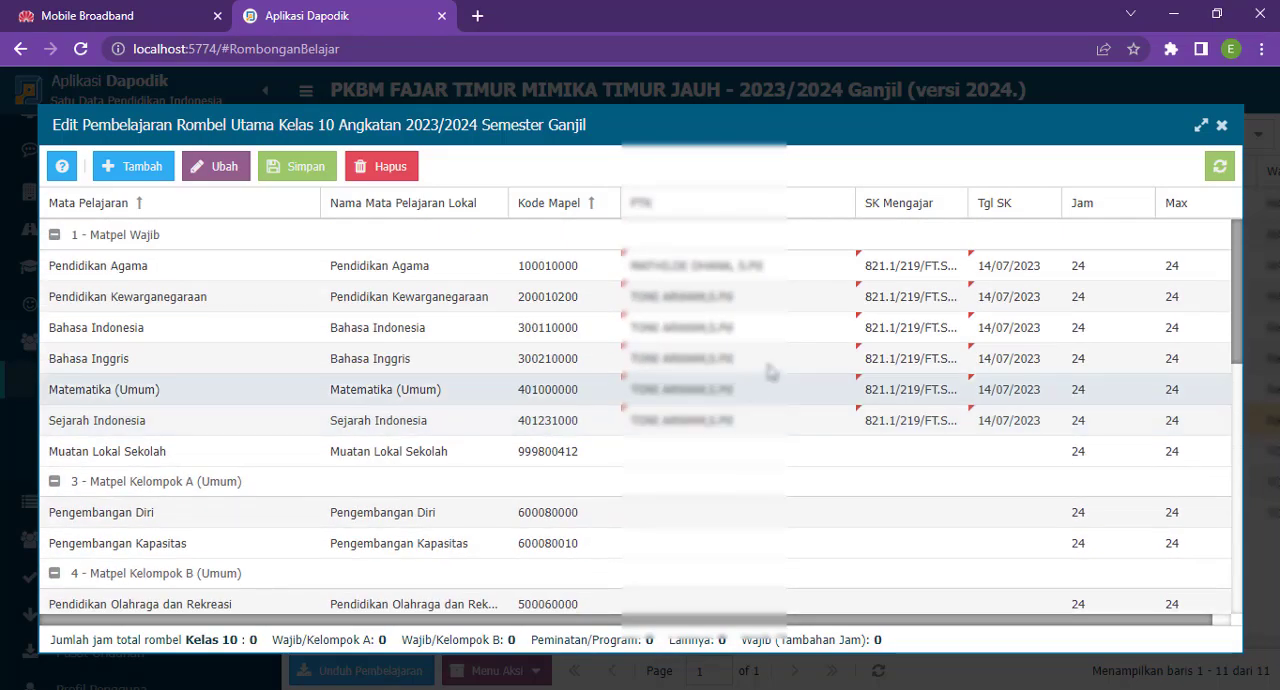
{"action": "scroll", "coordinate": [803, 290], "scroll_direction": "down", "scroll_amount": 8}
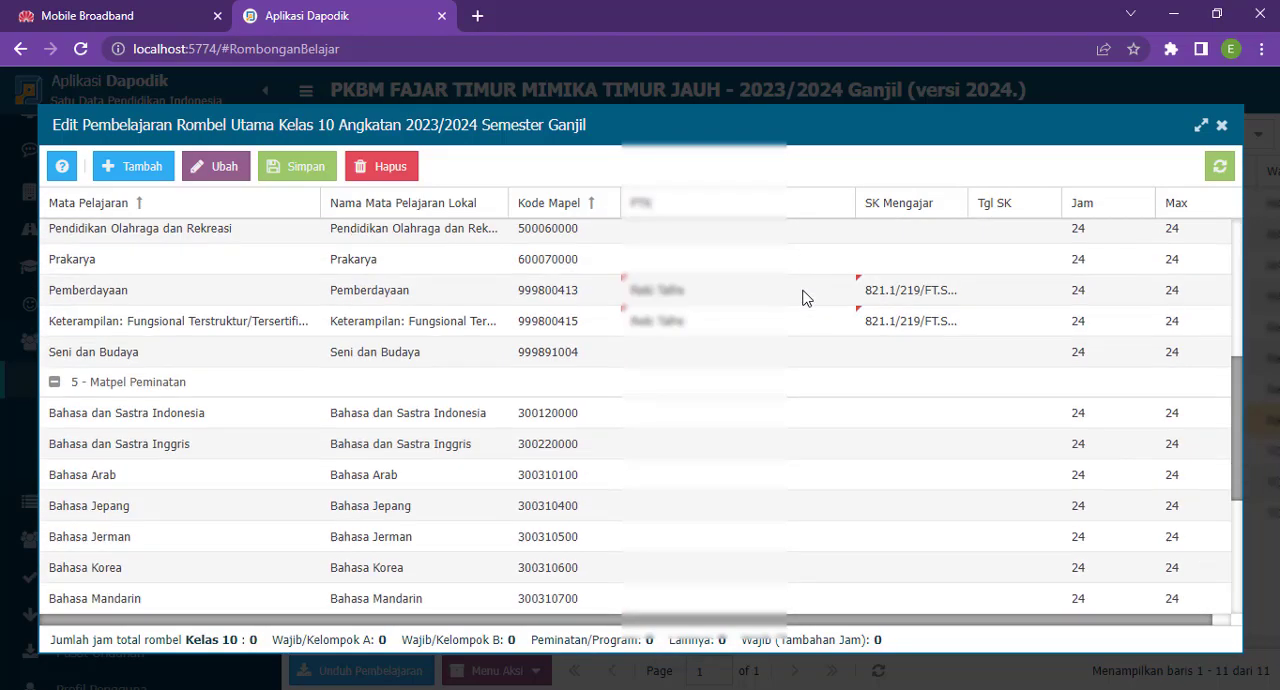
{"action": "scroll", "coordinate": [763, 457], "scroll_direction": "up", "scroll_amount": 8}
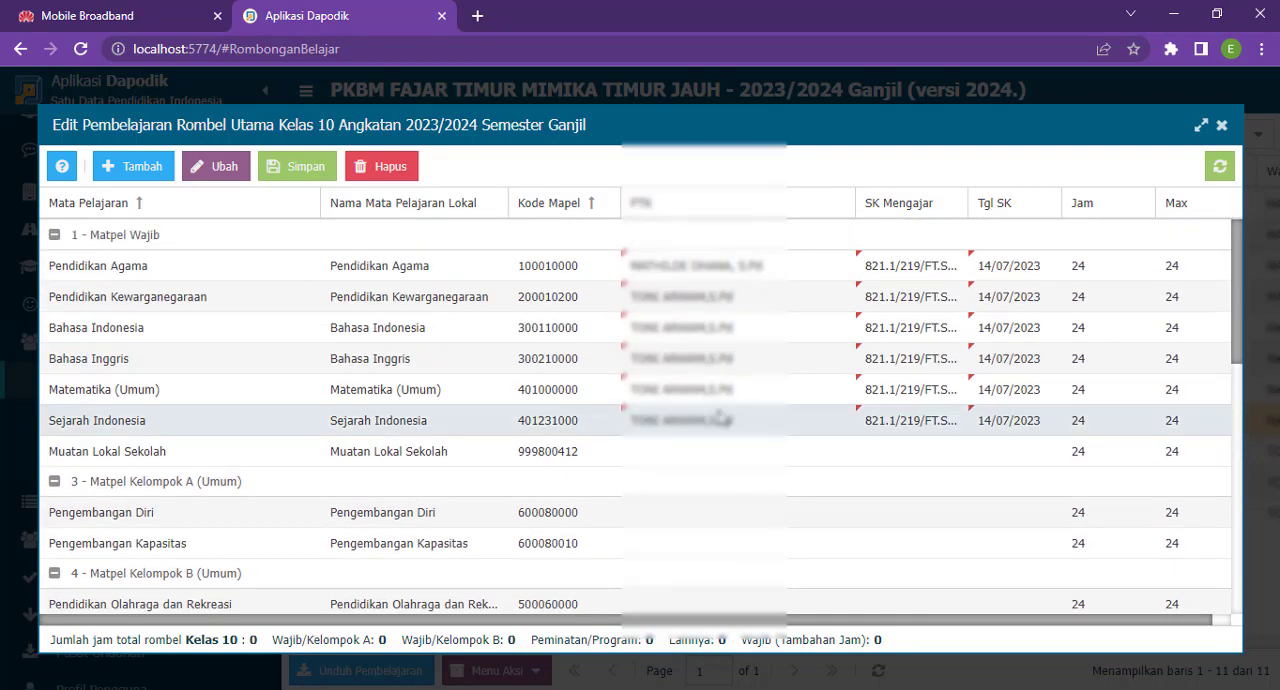
{"action": "left_click", "coordinate": [292, 166]}
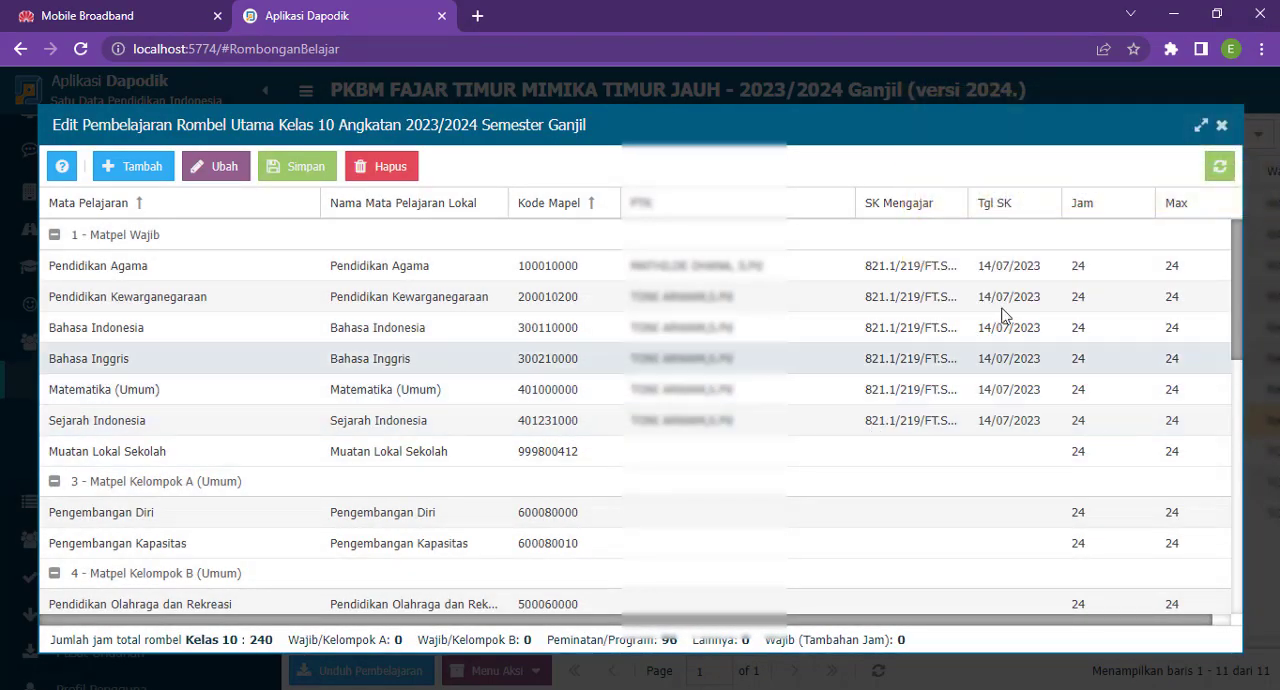
{"action": "left_click", "coordinate": [1222, 127]}
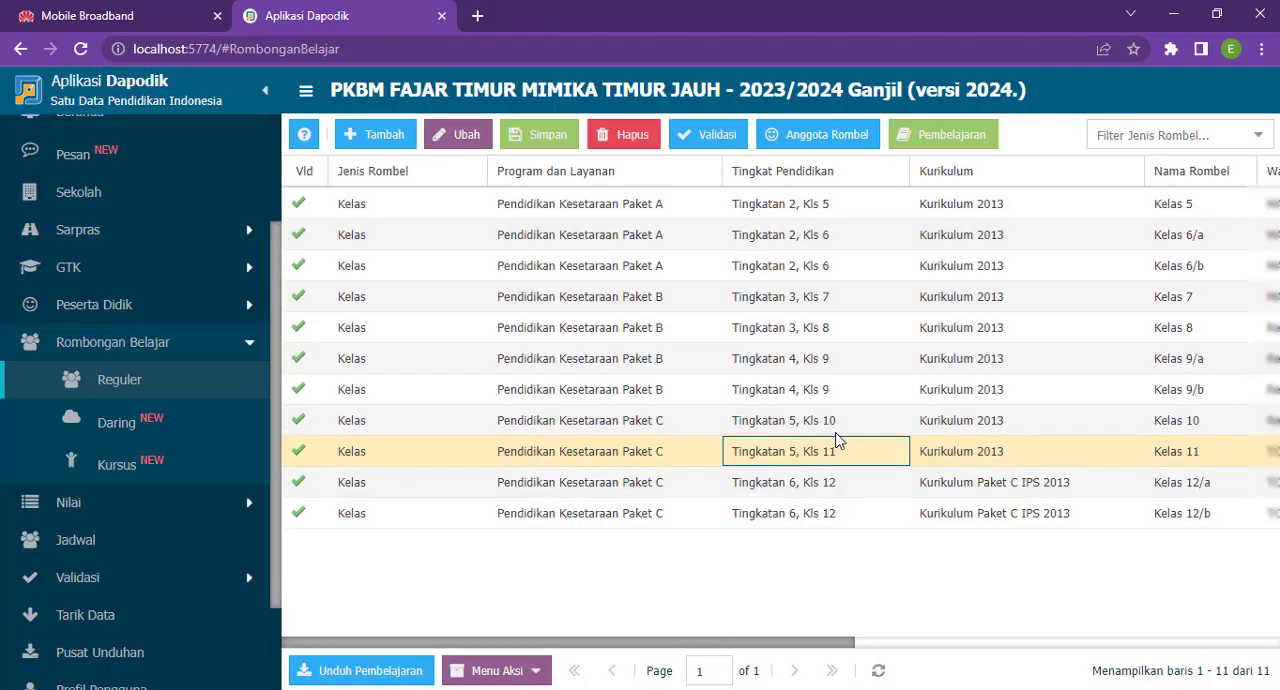
- Check the program, grade level, curriculum and class name of the Kelas 10 class group
{"action": "left_click", "coordinate": [840, 427]}
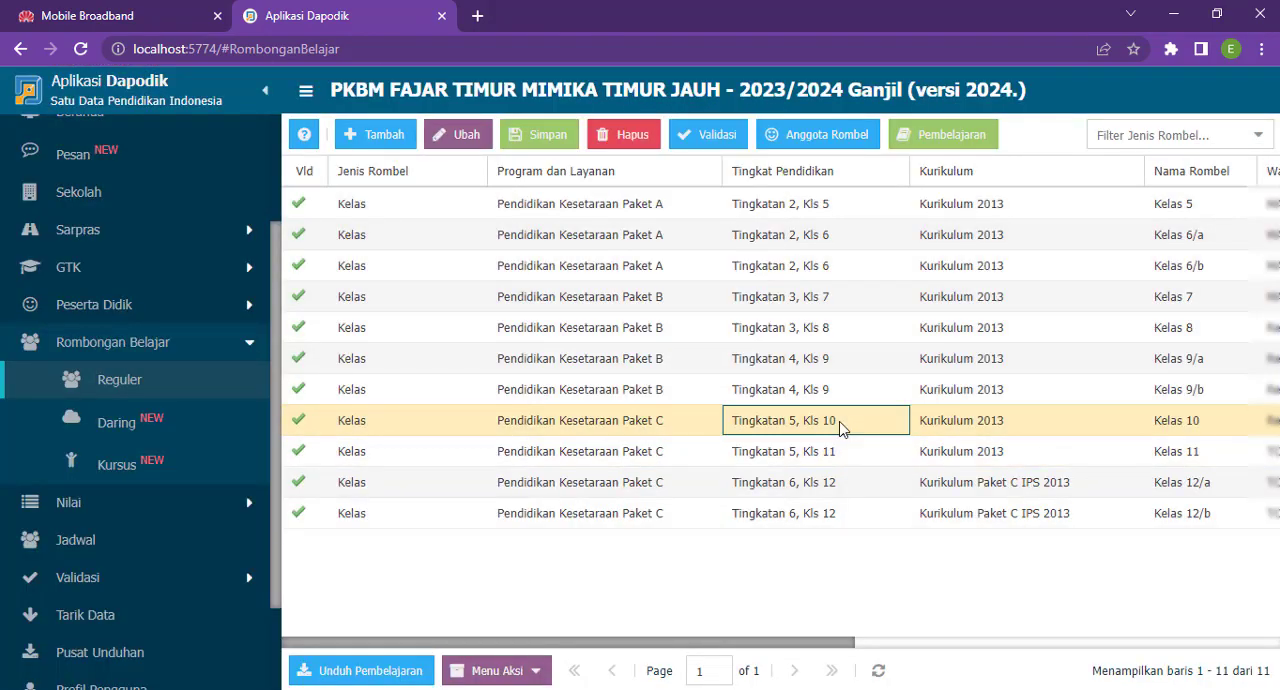
{"action": "left_click", "coordinate": [1188, 425]}
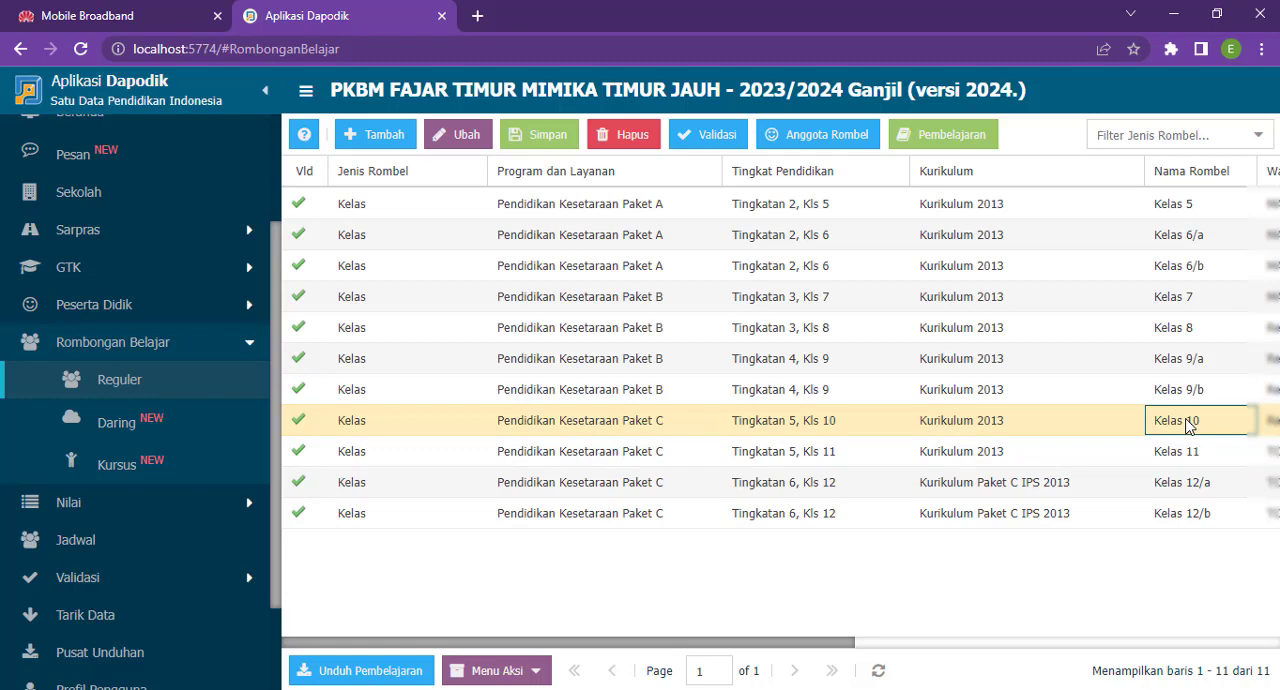
{"action": "left_click", "coordinate": [805, 424]}
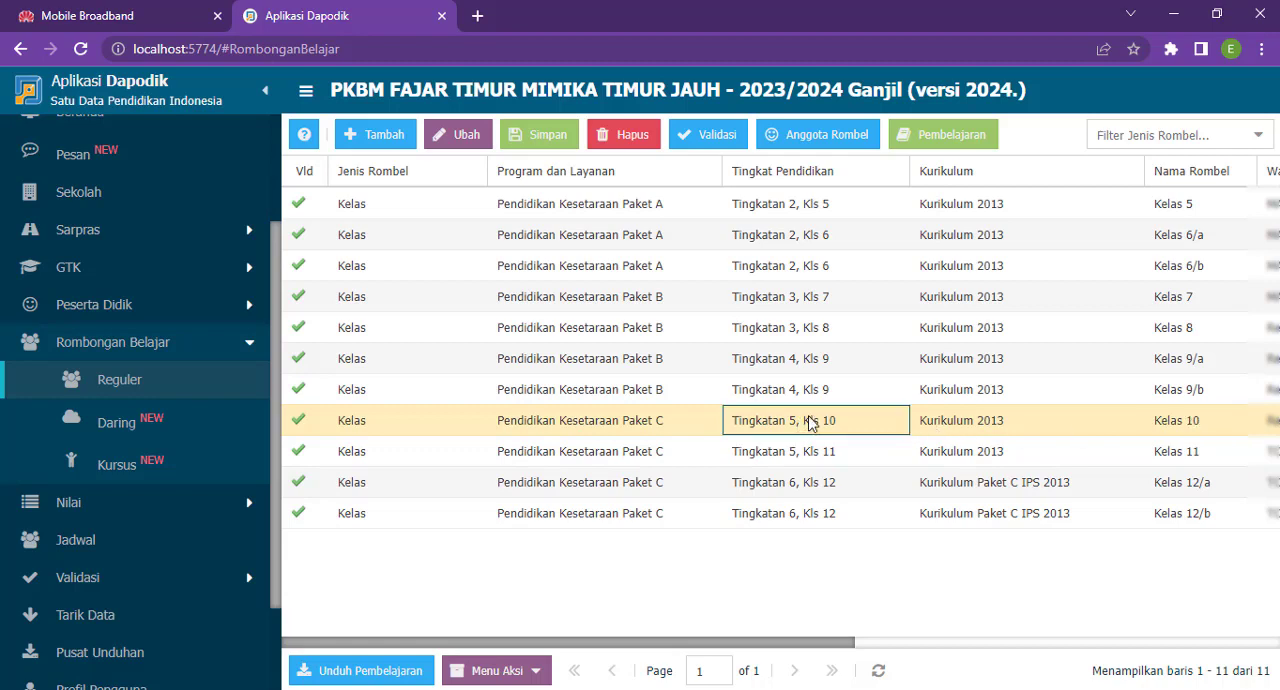
{"action": "left_click", "coordinate": [669, 436]}
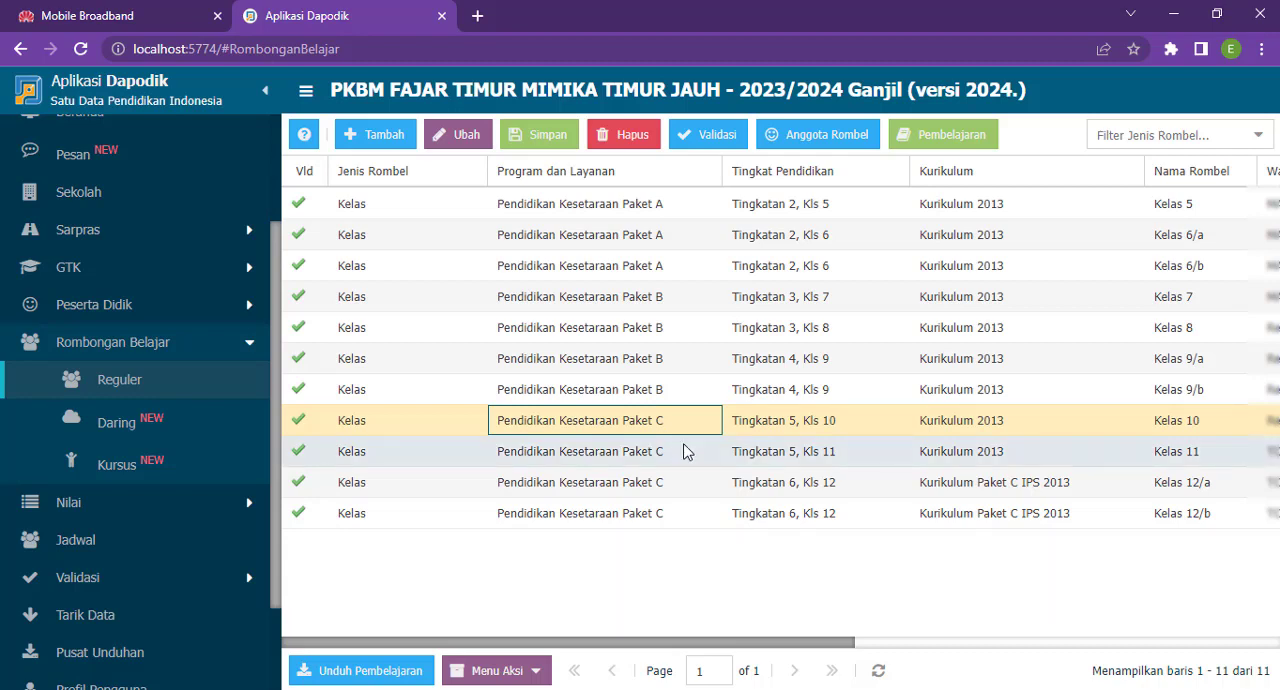
{"action": "left_click", "coordinate": [866, 425]}
{"action": "left_click", "coordinate": [966, 420]}
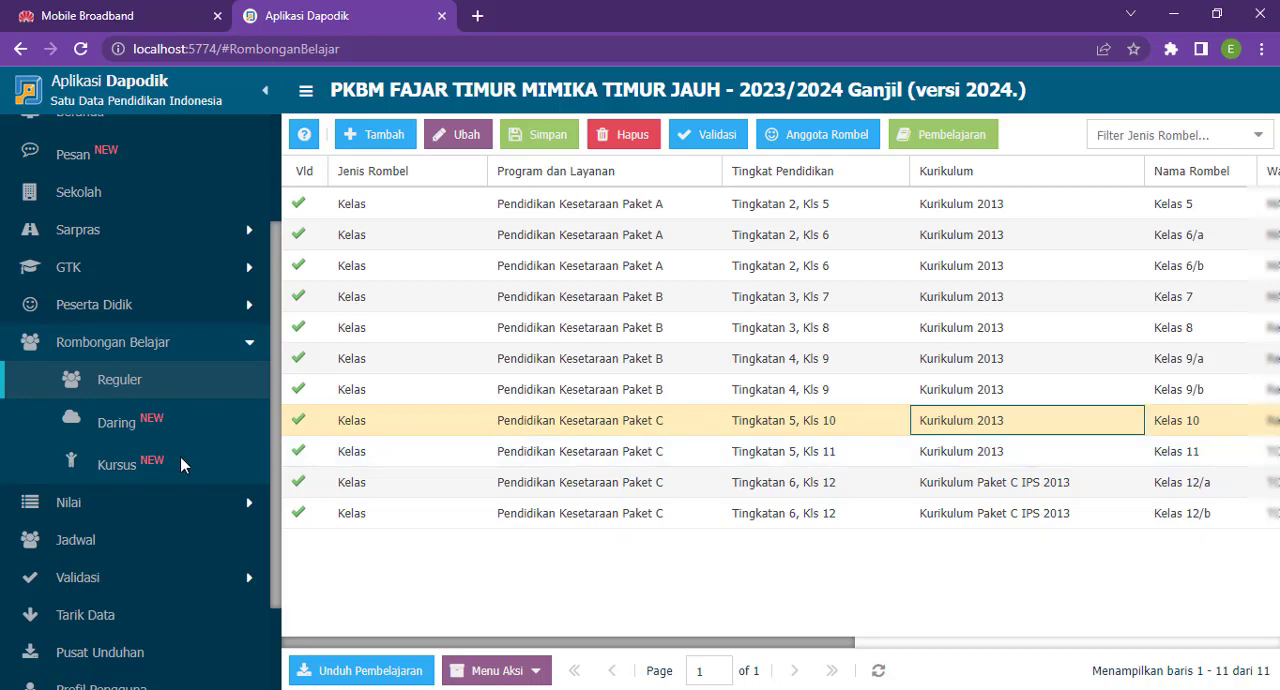
- Run Validasi Lokal, refresh the Rombongan Belajar & Jadwal results and look through their entries
{"action": "scroll", "coordinate": [182, 464], "scroll_direction": "down", "scroll_amount": 2}
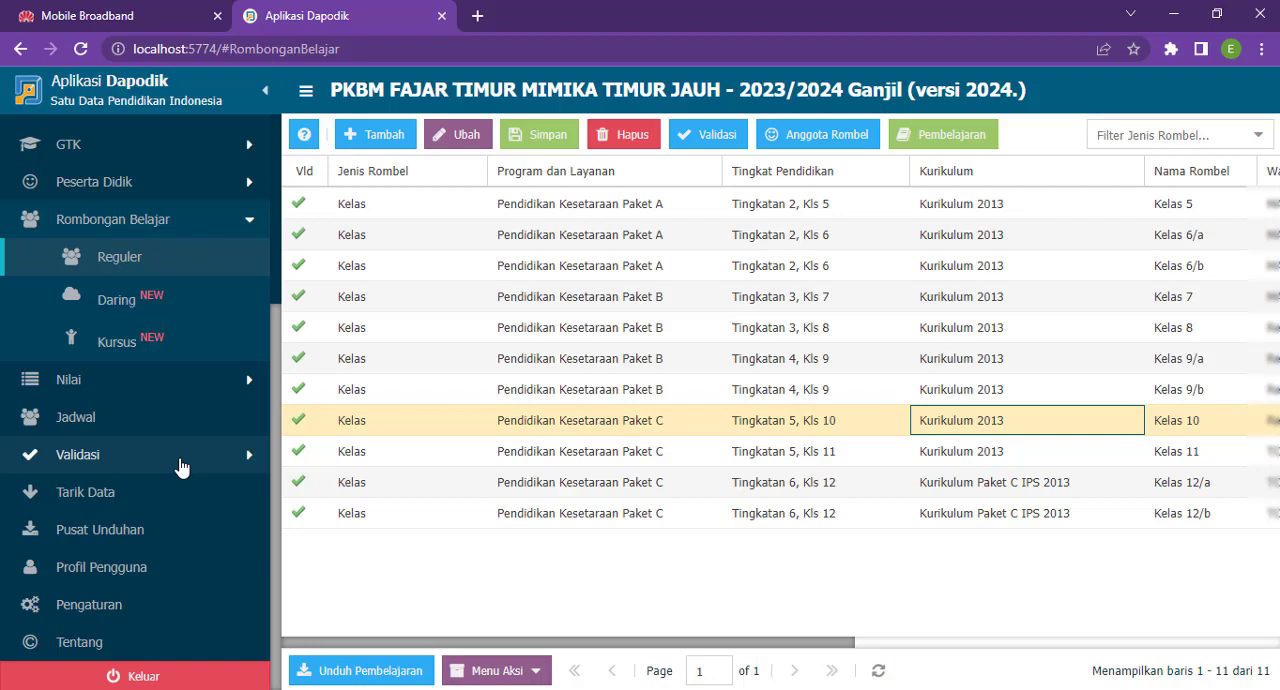
{"action": "left_click", "coordinate": [180, 467]}
{"action": "left_click", "coordinate": [177, 492]}
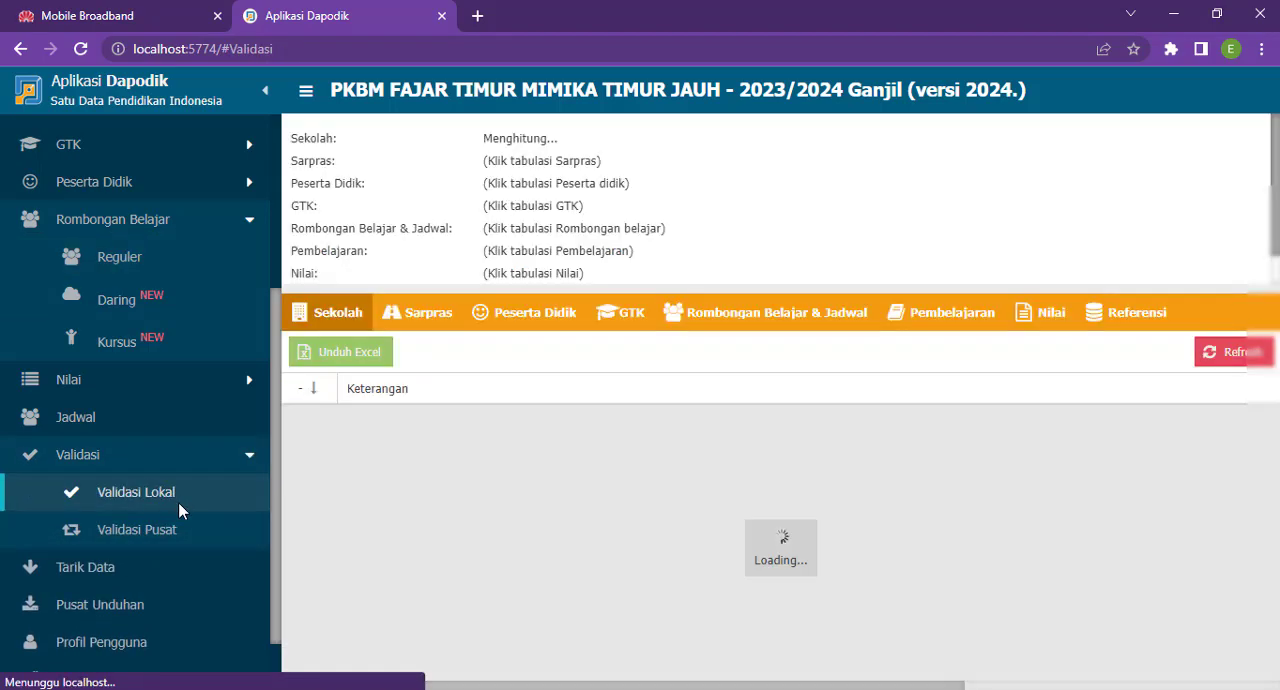
{"action": "left_click", "coordinate": [789, 316]}
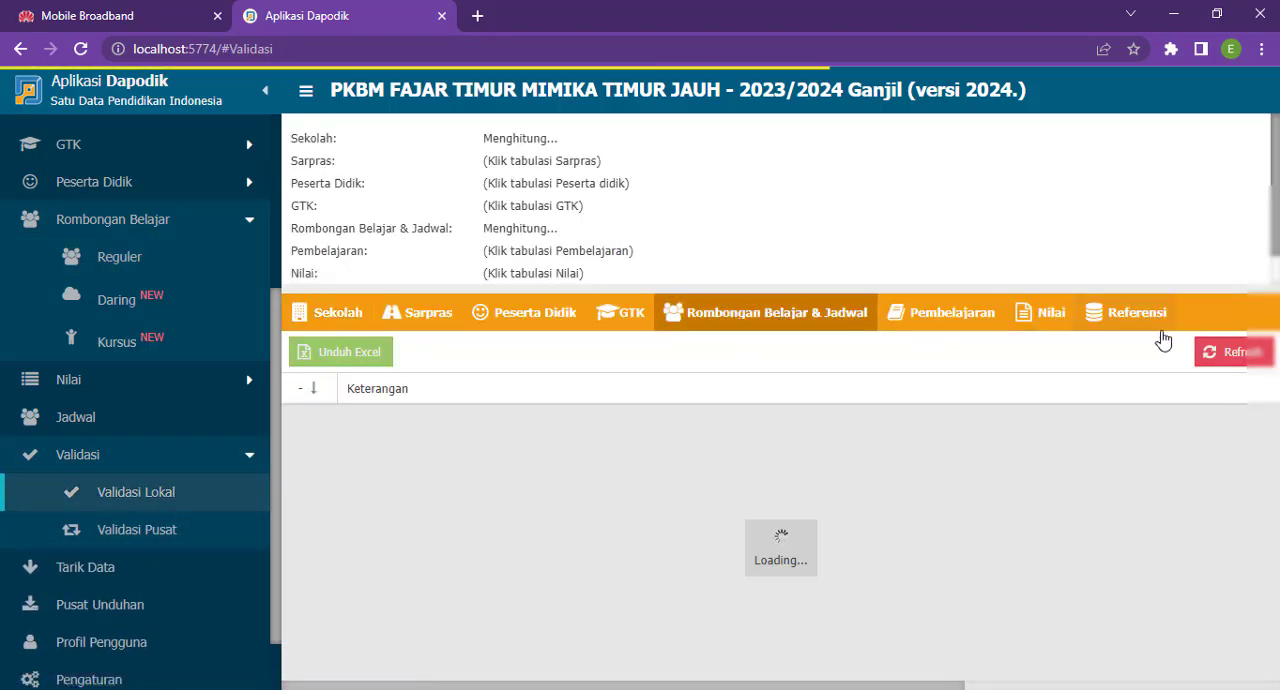
{"action": "left_click", "coordinate": [1226, 349]}
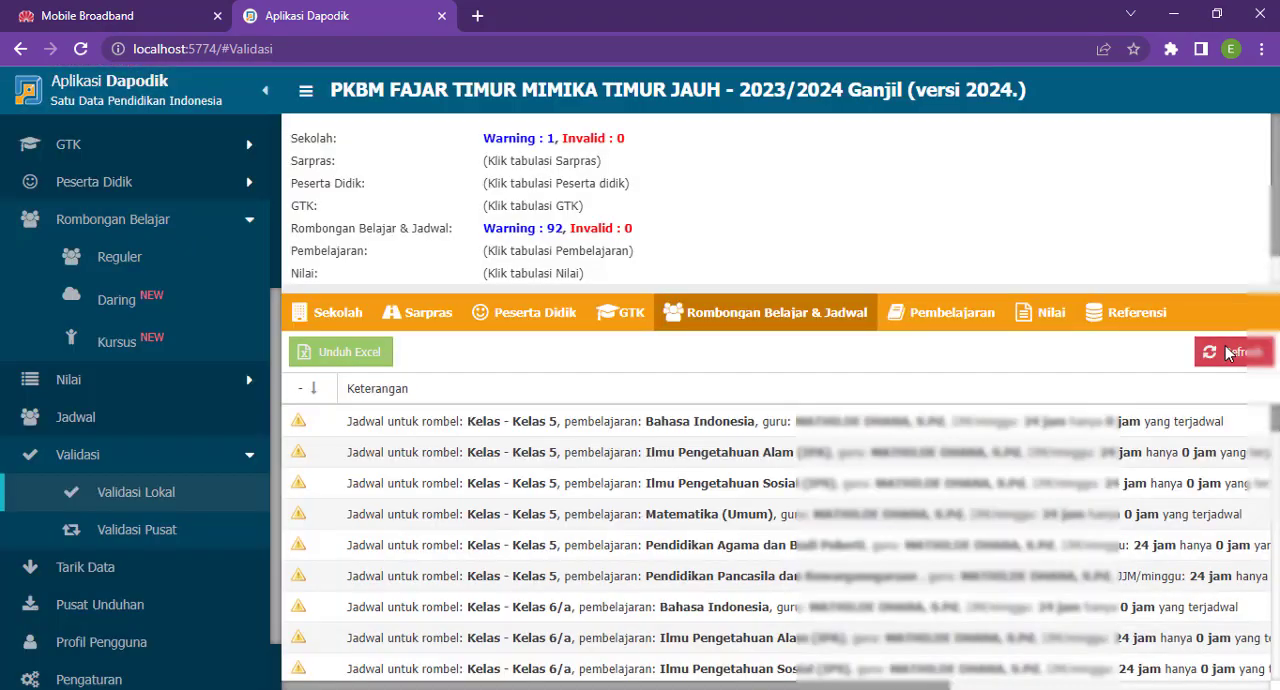
{"action": "scroll", "coordinate": [853, 561], "scroll_direction": "down", "scroll_amount": 3}
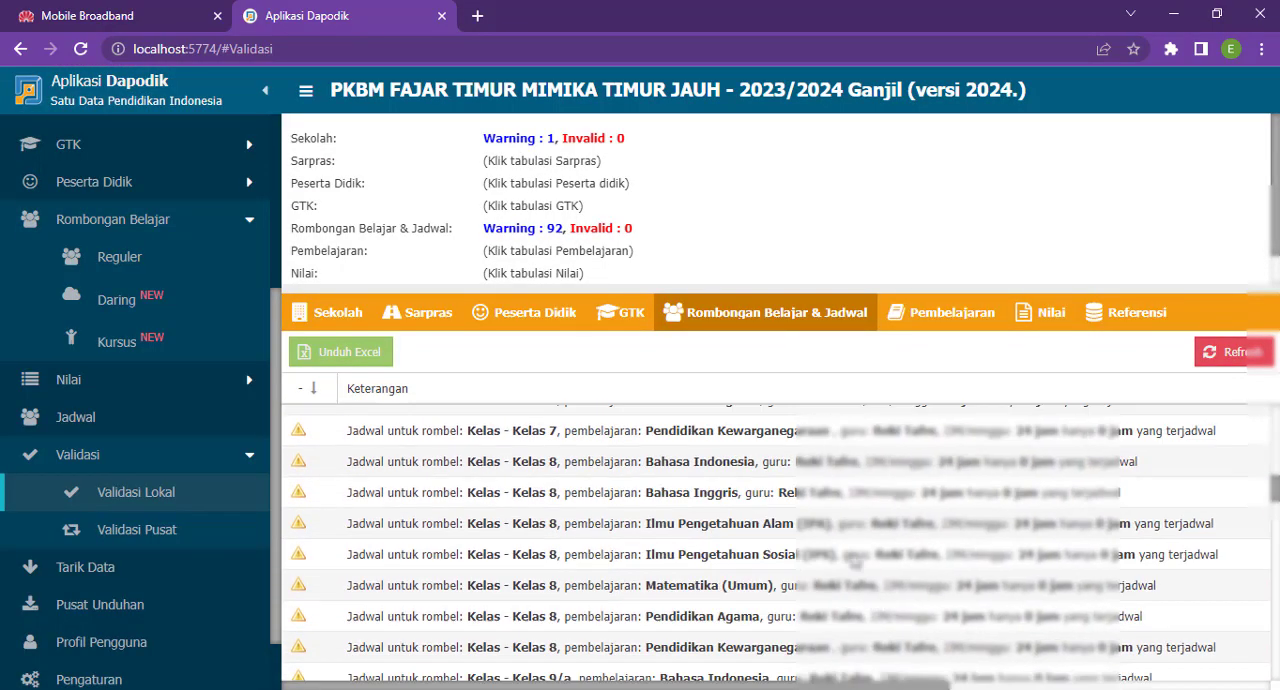
{"action": "scroll", "coordinate": [853, 561], "scroll_direction": "up", "scroll_amount": 3}
- Run the local validation of Pembelajaran, Nilai, Referensi, GTK, Peserta Didik and Sarpras, and view the Sekolah results
{"action": "left_click", "coordinate": [985, 314]}
{"action": "left_click", "coordinate": [1030, 316]}
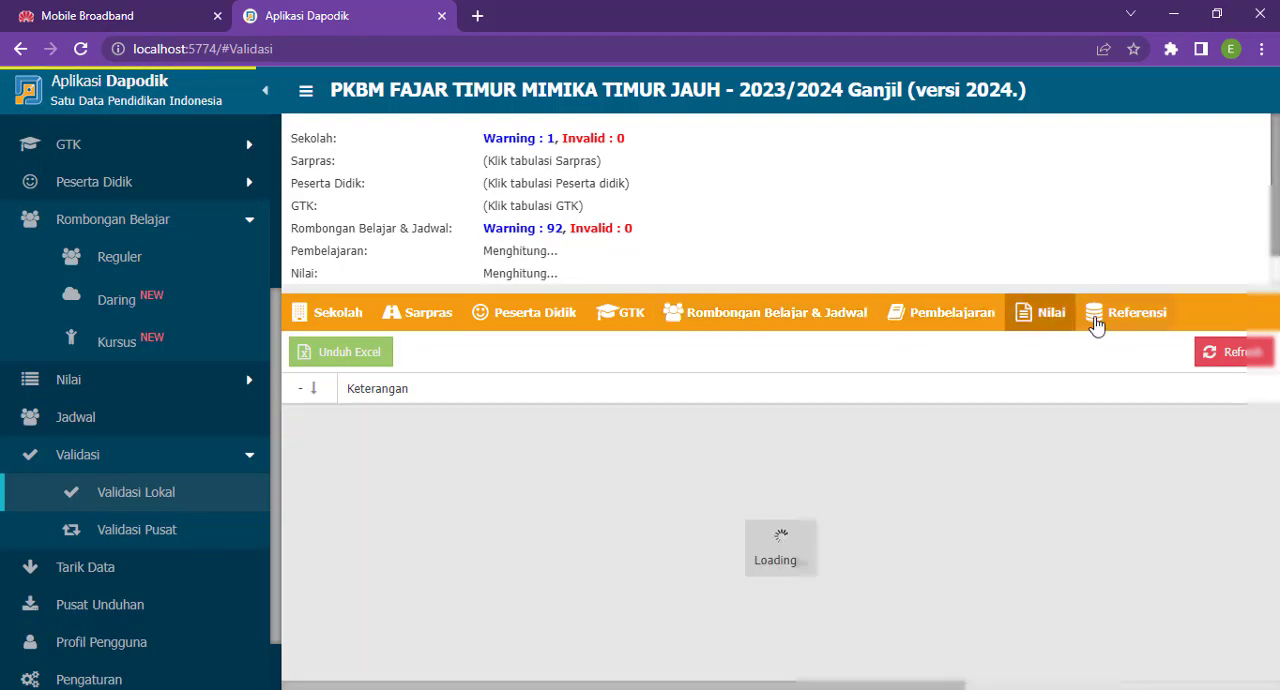
{"action": "left_click", "coordinate": [1100, 316]}
{"action": "left_click", "coordinate": [760, 318]}
{"action": "left_click", "coordinate": [612, 316]}
{"action": "left_click", "coordinate": [537, 316]}
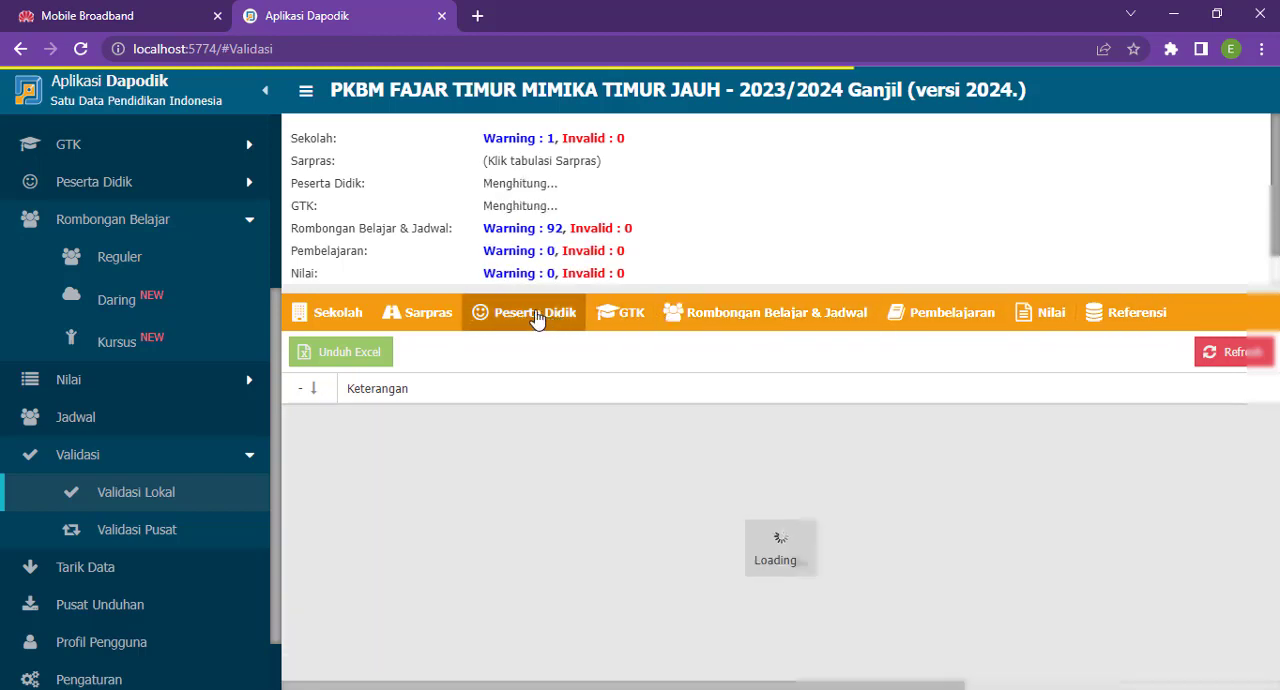
{"action": "left_click", "coordinate": [440, 315]}
{"action": "left_click", "coordinate": [335, 314]}
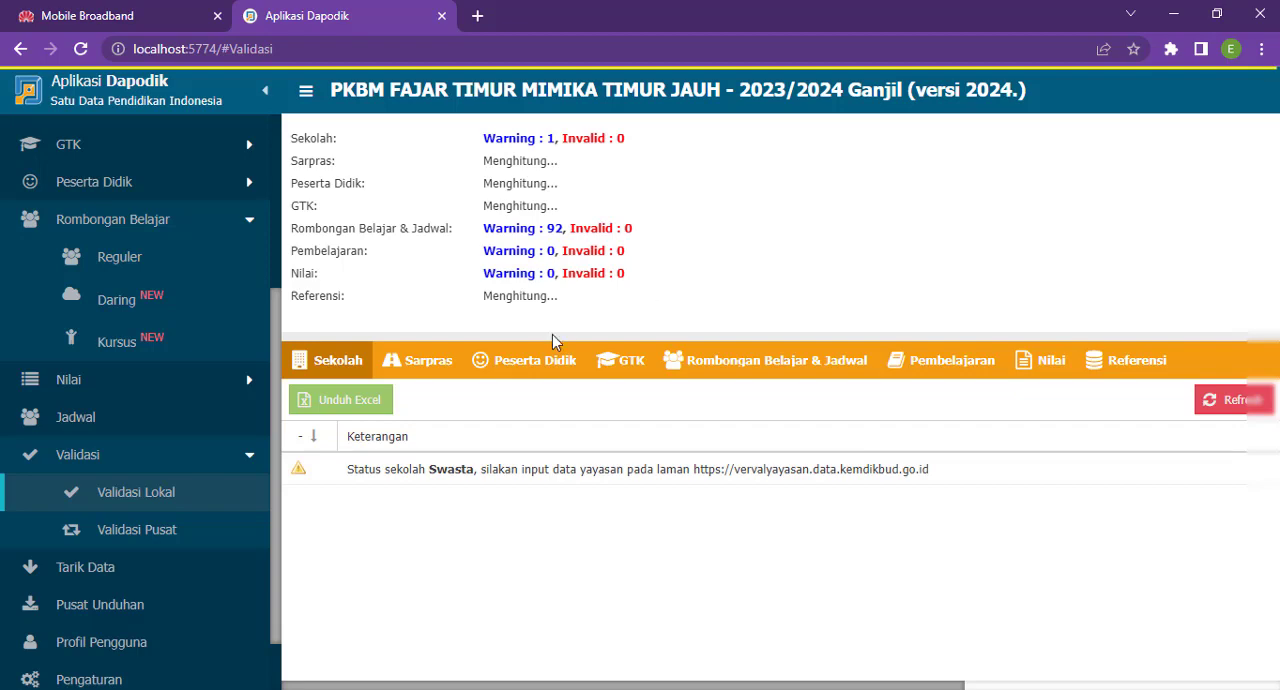
- Revisit the Peserta Didik and GTK validations, and view the Sarpras validation results
{"action": "left_click", "coordinate": [450, 374]}
{"action": "left_click", "coordinate": [530, 369]}
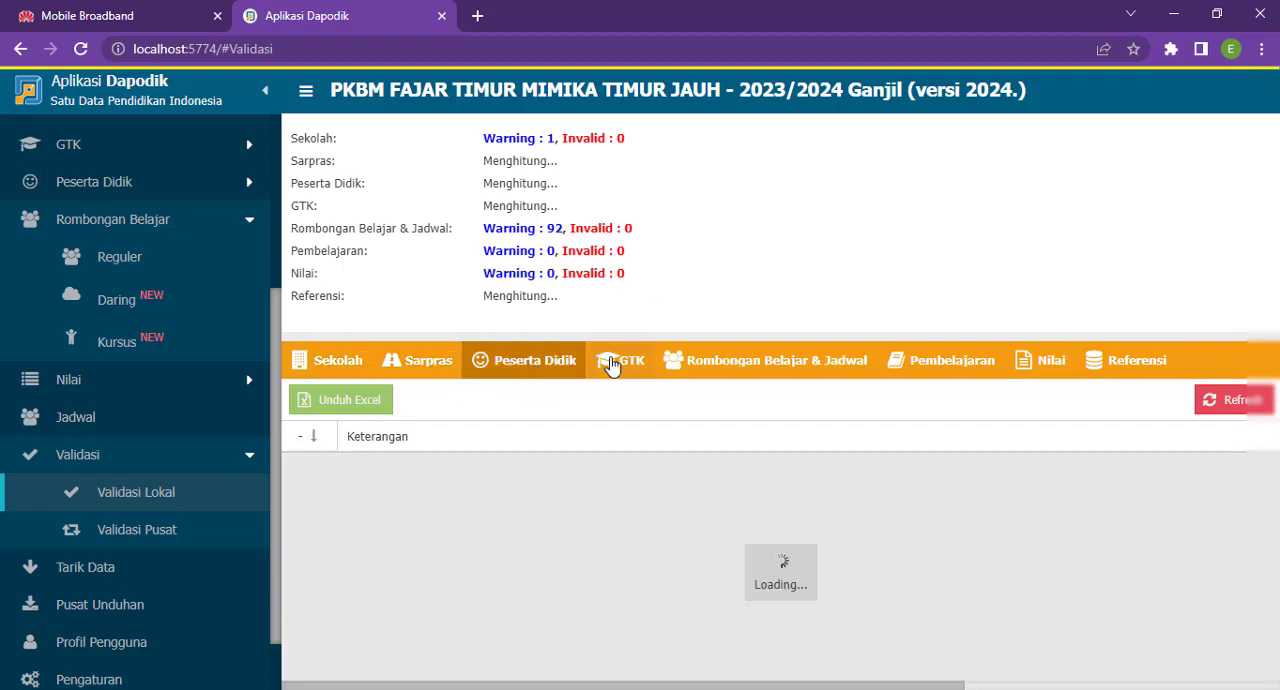
{"action": "left_click", "coordinate": [612, 365]}
{"action": "left_click", "coordinate": [545, 368]}
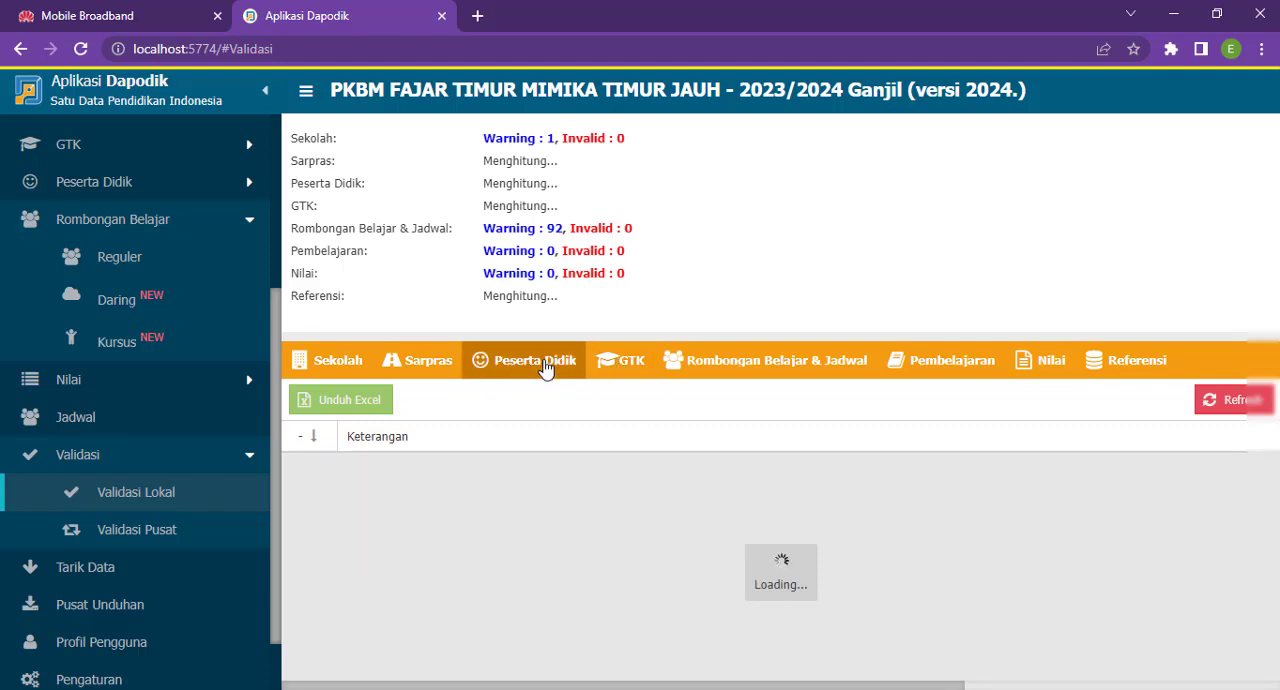
{"action": "left_click", "coordinate": [438, 372]}
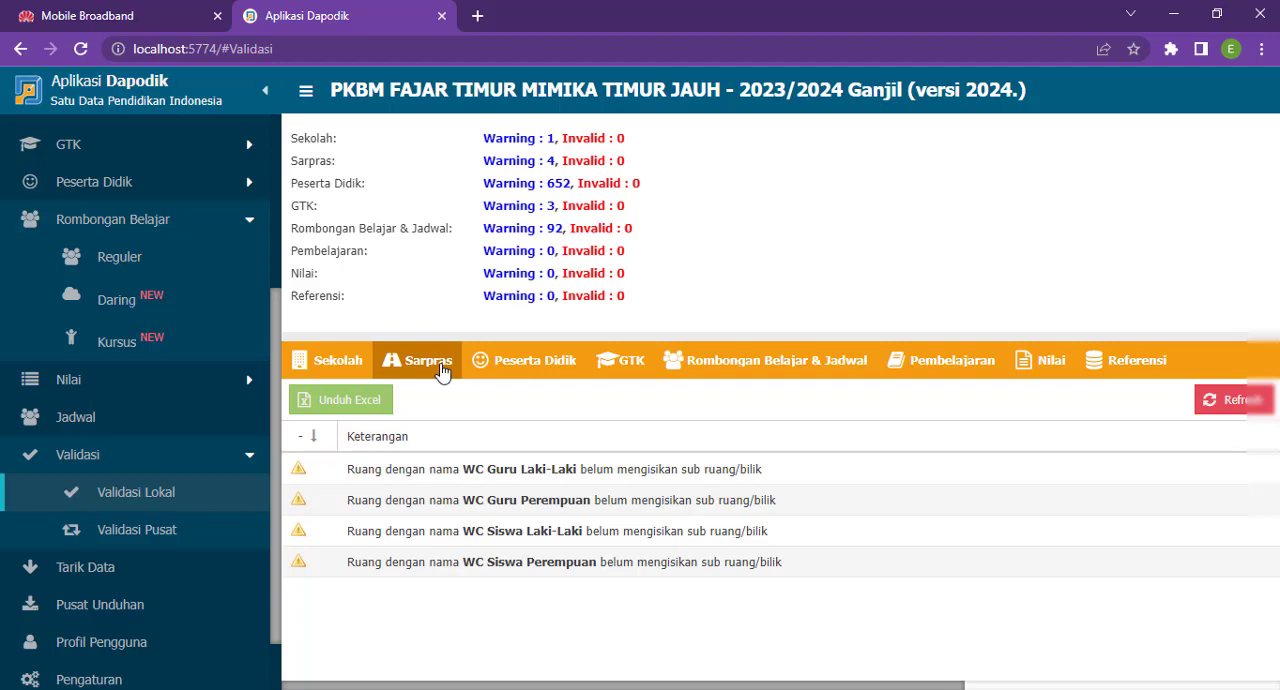
- Return to the regular class group list and select the Kelas 9/b class group
{"action": "left_click", "coordinate": [213, 252]}
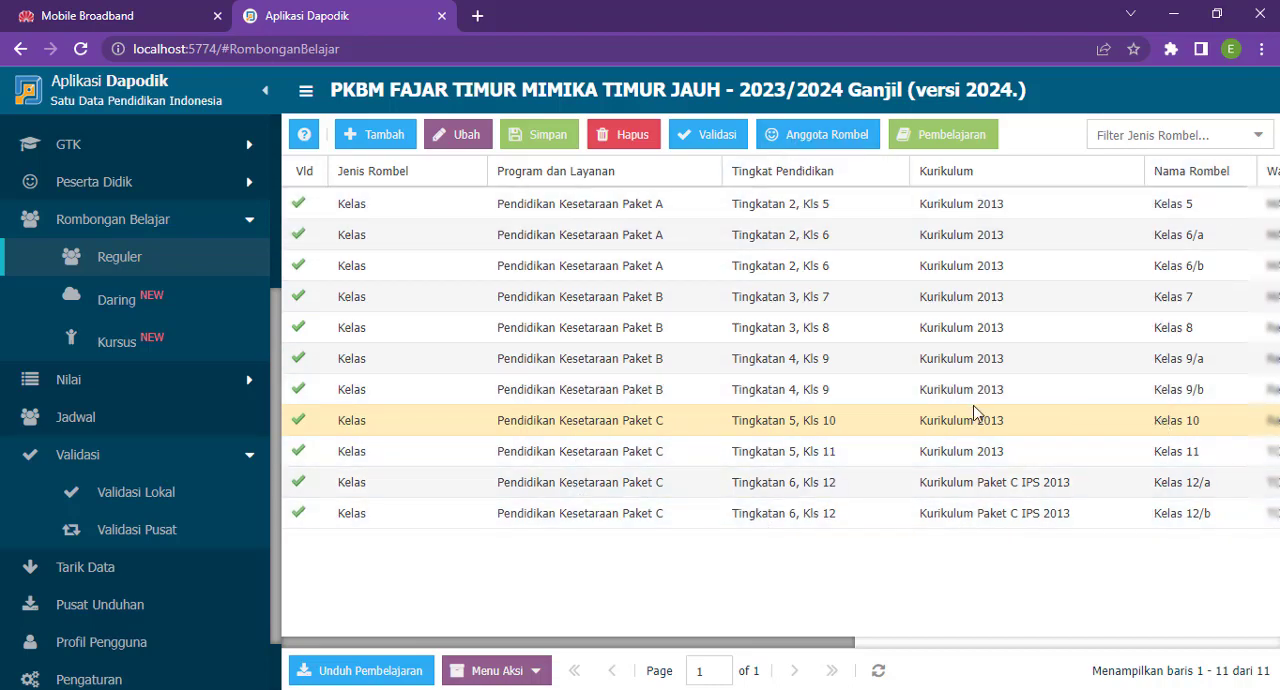
{"action": "left_click", "coordinate": [945, 394]}
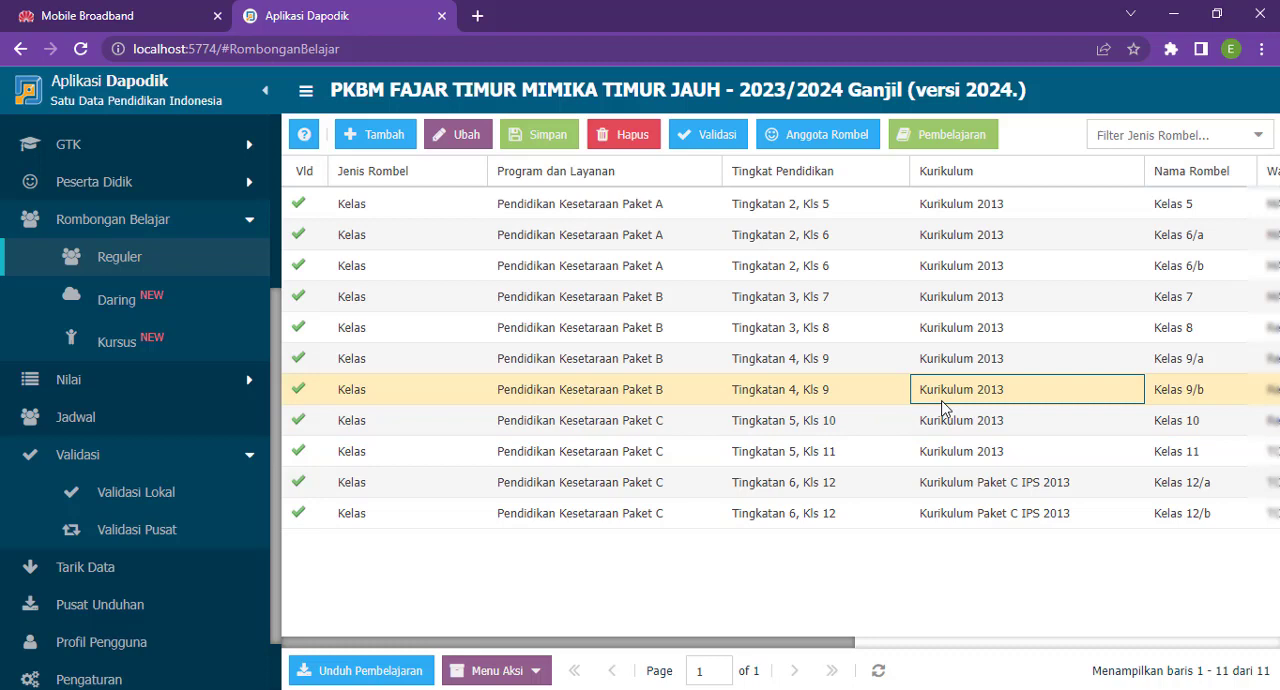